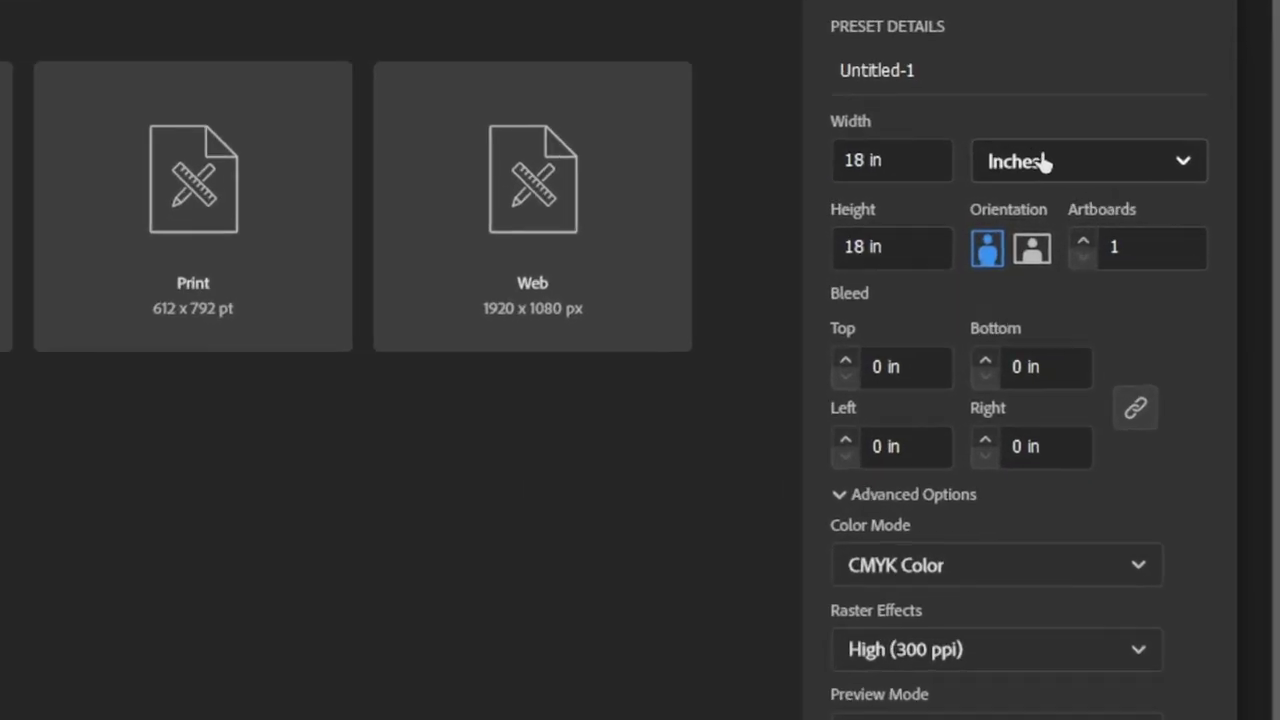
# Step: Create a new one-artboard document 18 in by 18 in, in CMYK colour with 300 ppi raster effects
pyautogui.click(1152, 202)
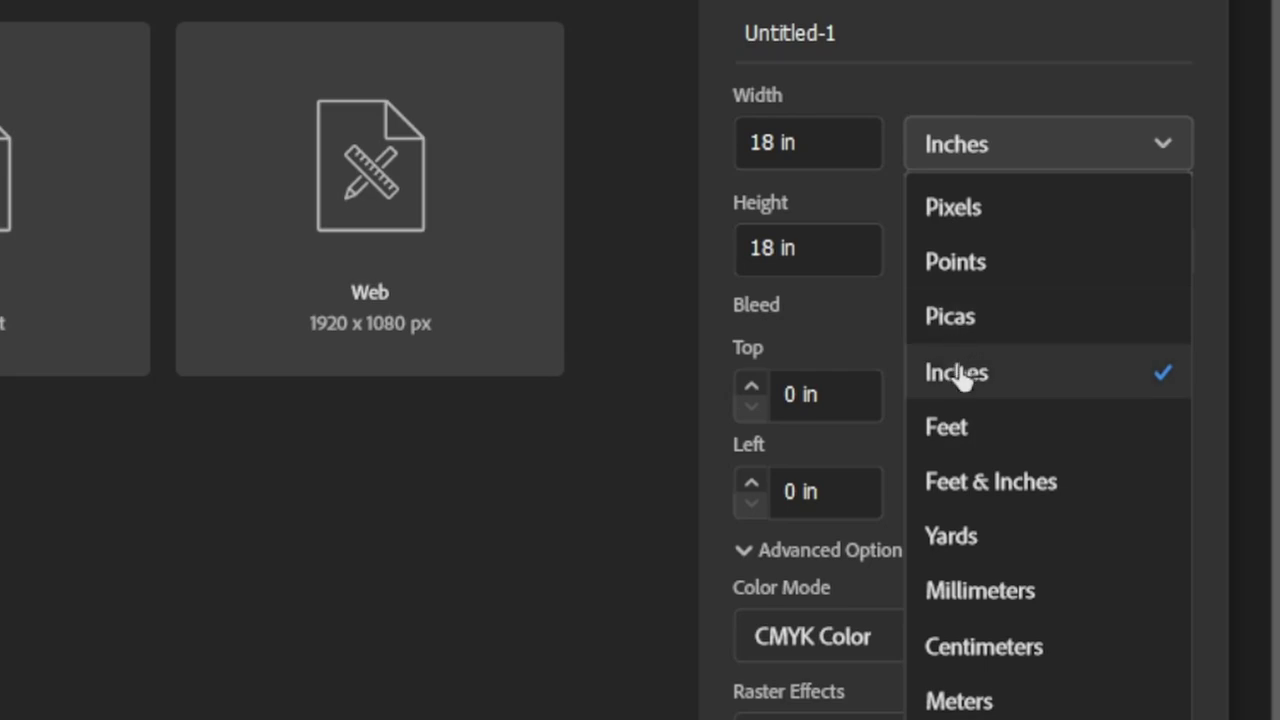
pyautogui.click(997, 157)
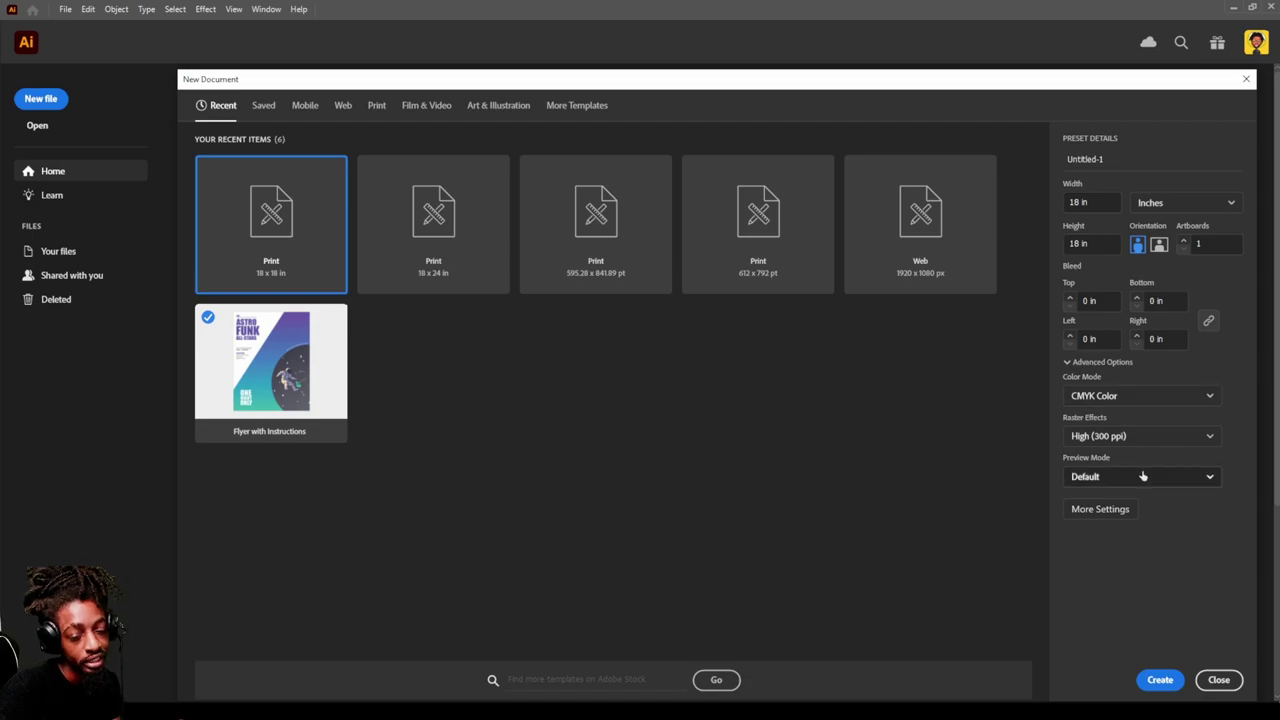
pyautogui.click(1159, 680)
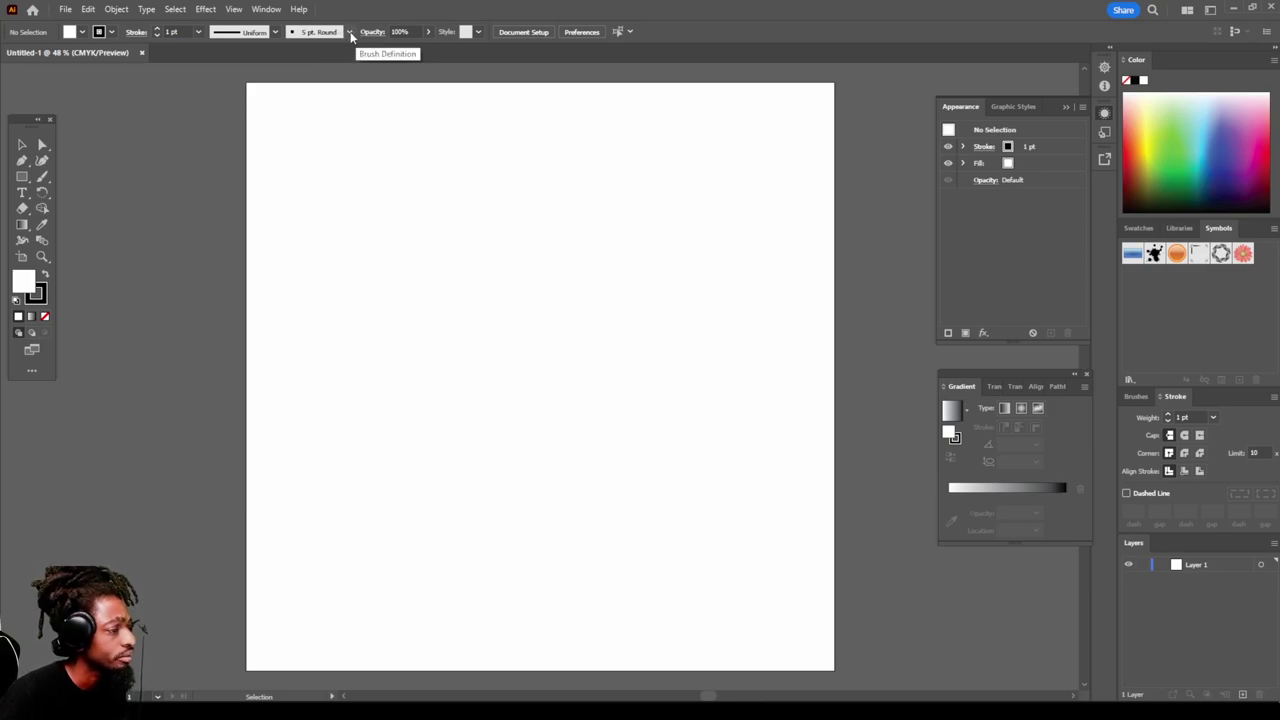
# Step: Create a calligraphic brush with a pressure-controlled size of 3 pt and a size variation of 3 pt
pyautogui.click(349, 33)
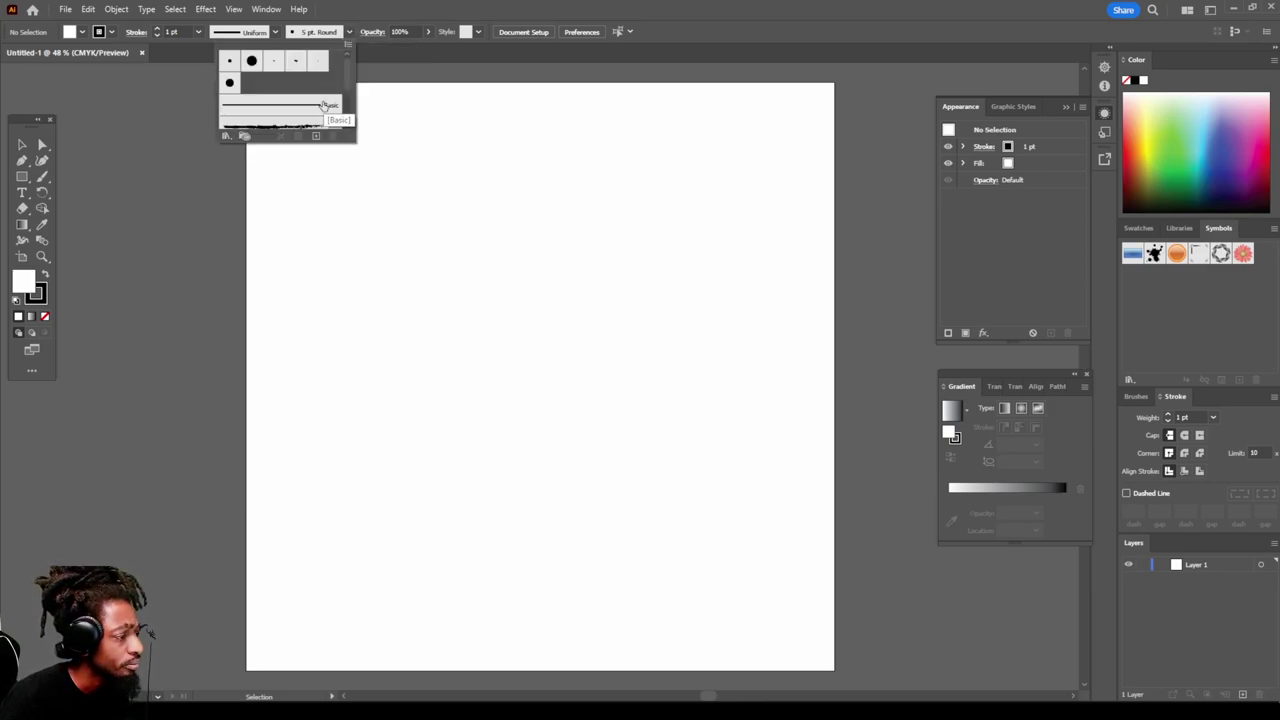
pyautogui.click(316, 137)
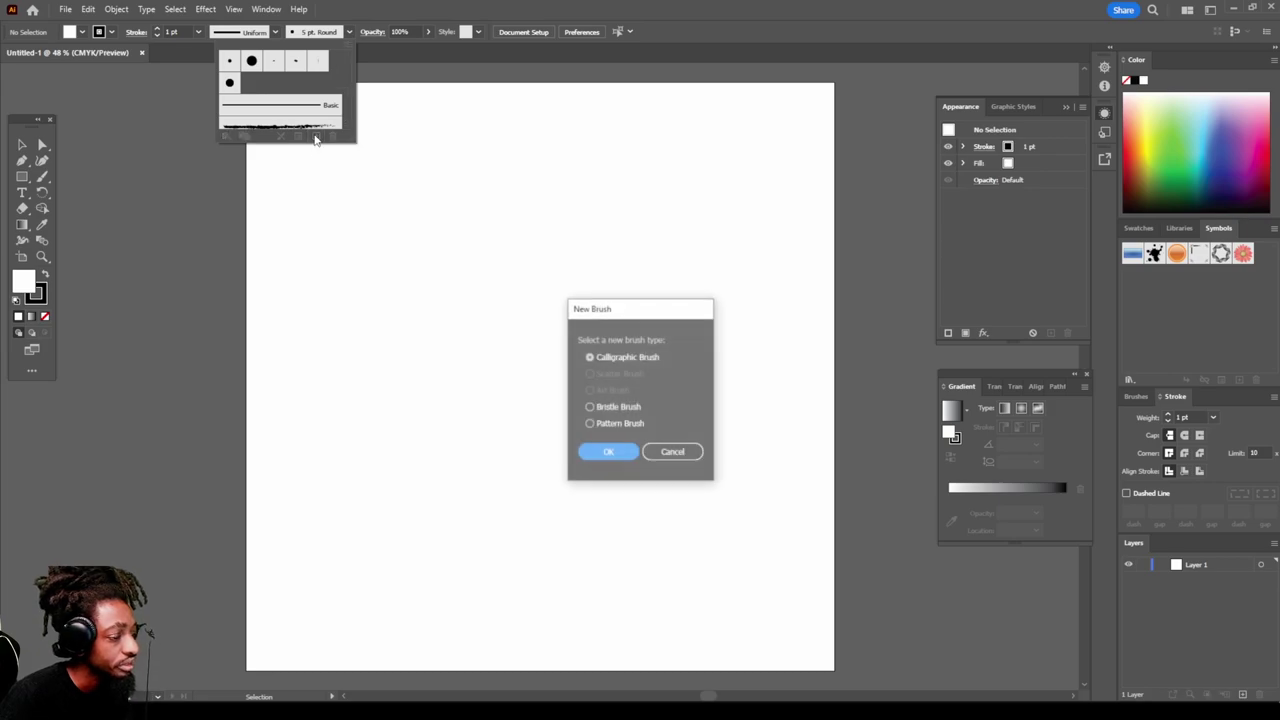
pyautogui.click(604, 451)
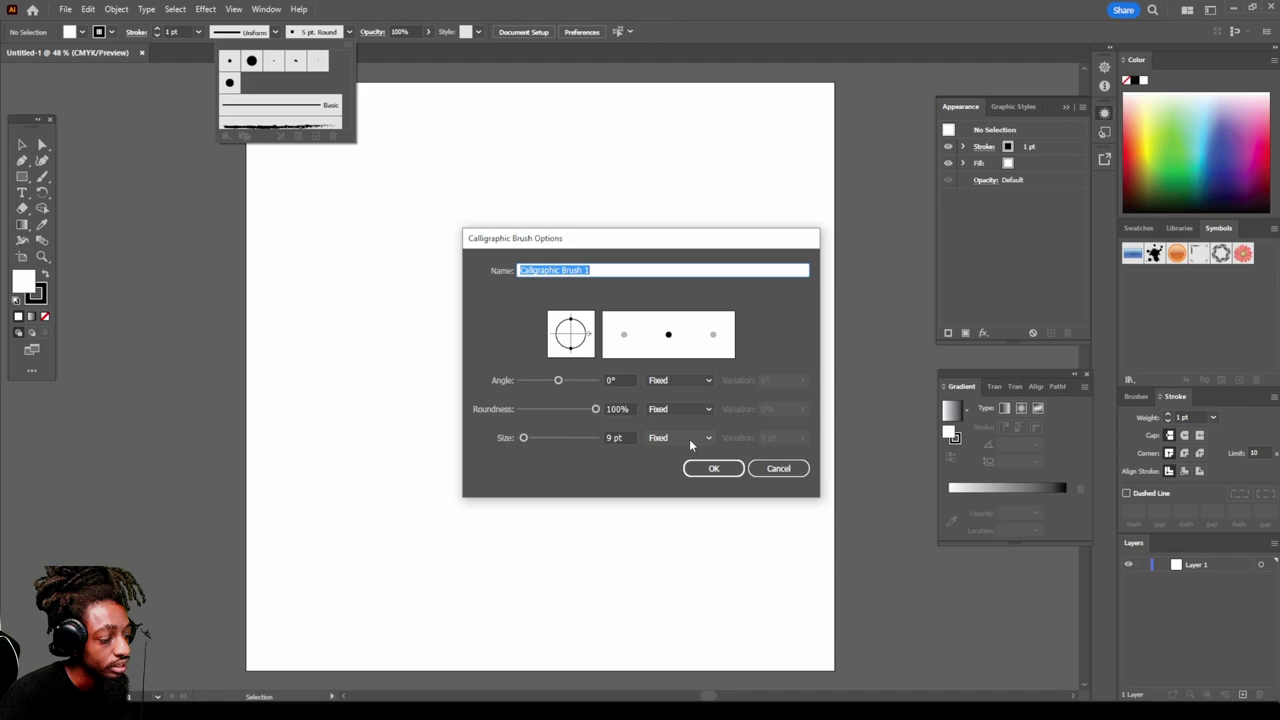
pyautogui.click(689, 440)
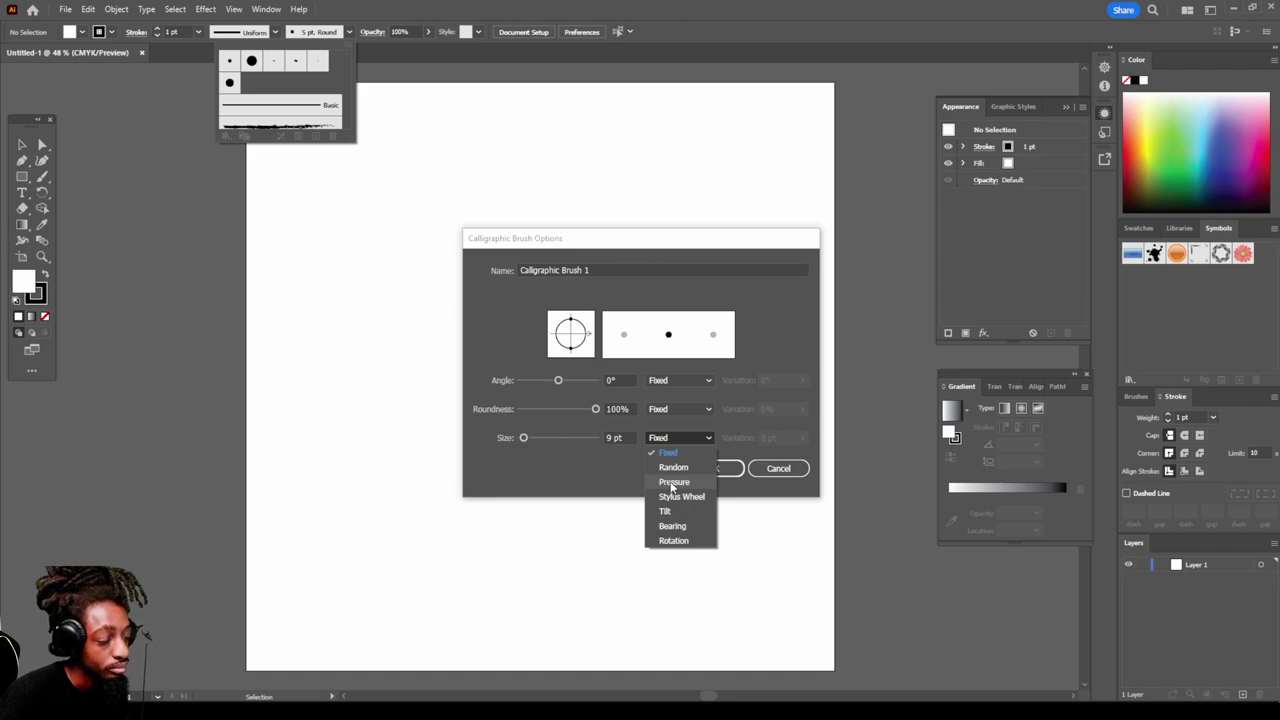
pyautogui.click(673, 483)
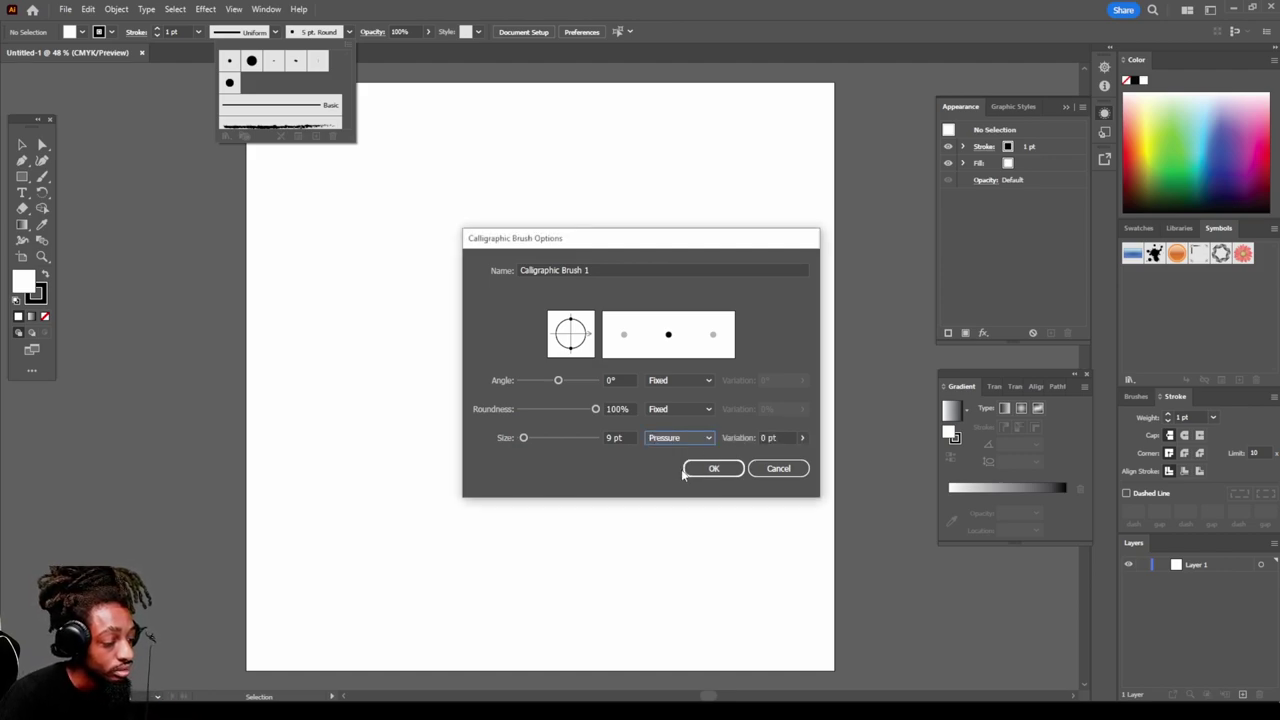
pyautogui.click(609, 437)
pyautogui.write('1')
pyautogui.click(762, 437)
pyautogui.write('3')
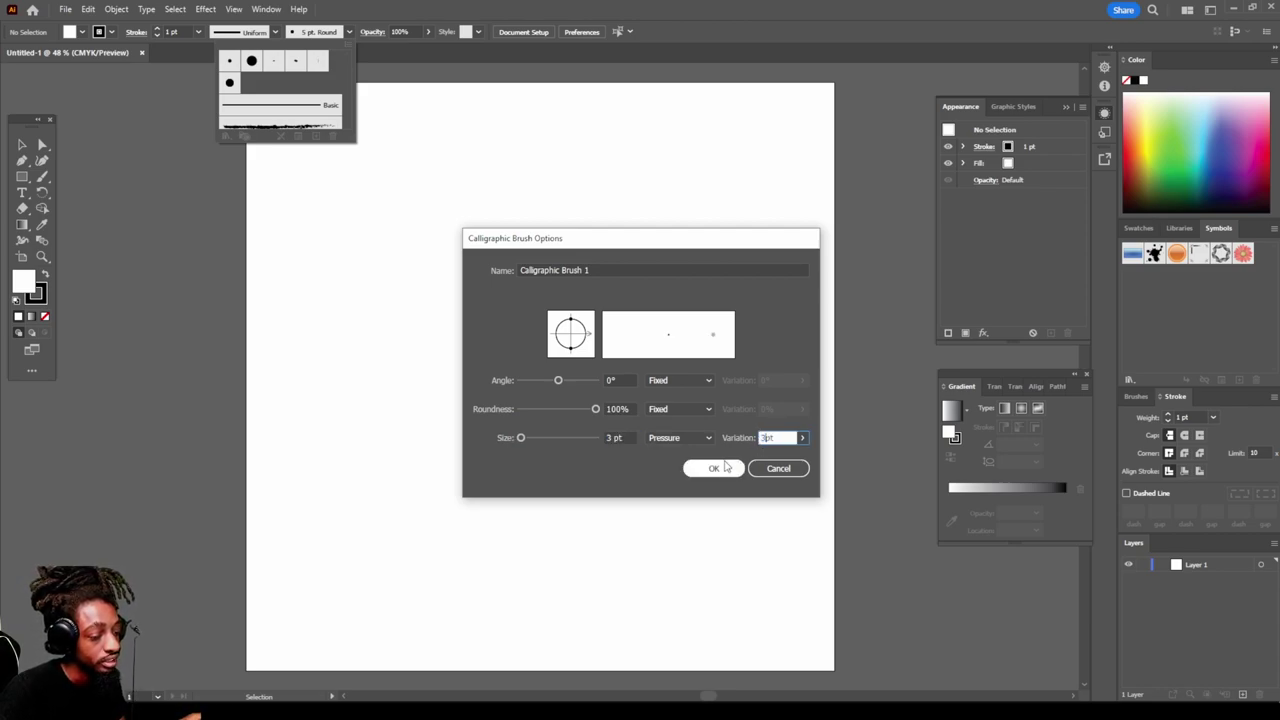
pyautogui.click(712, 470)
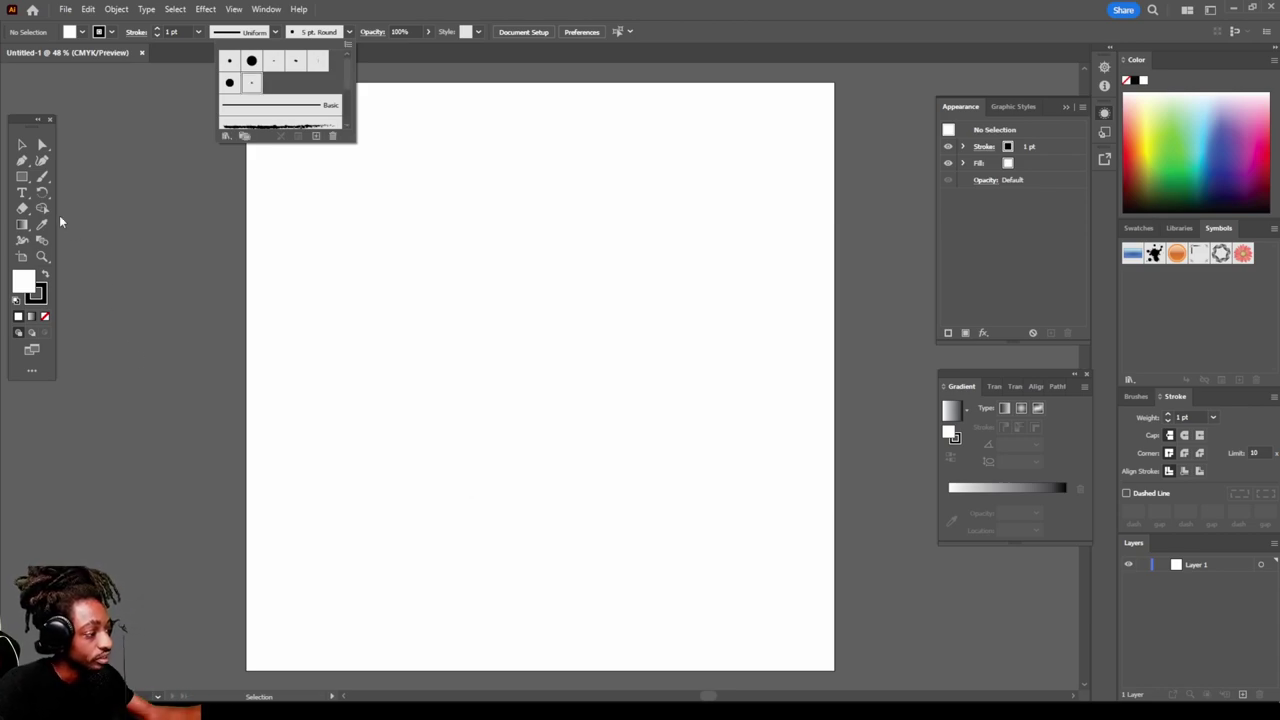
pyautogui.press('Escape')
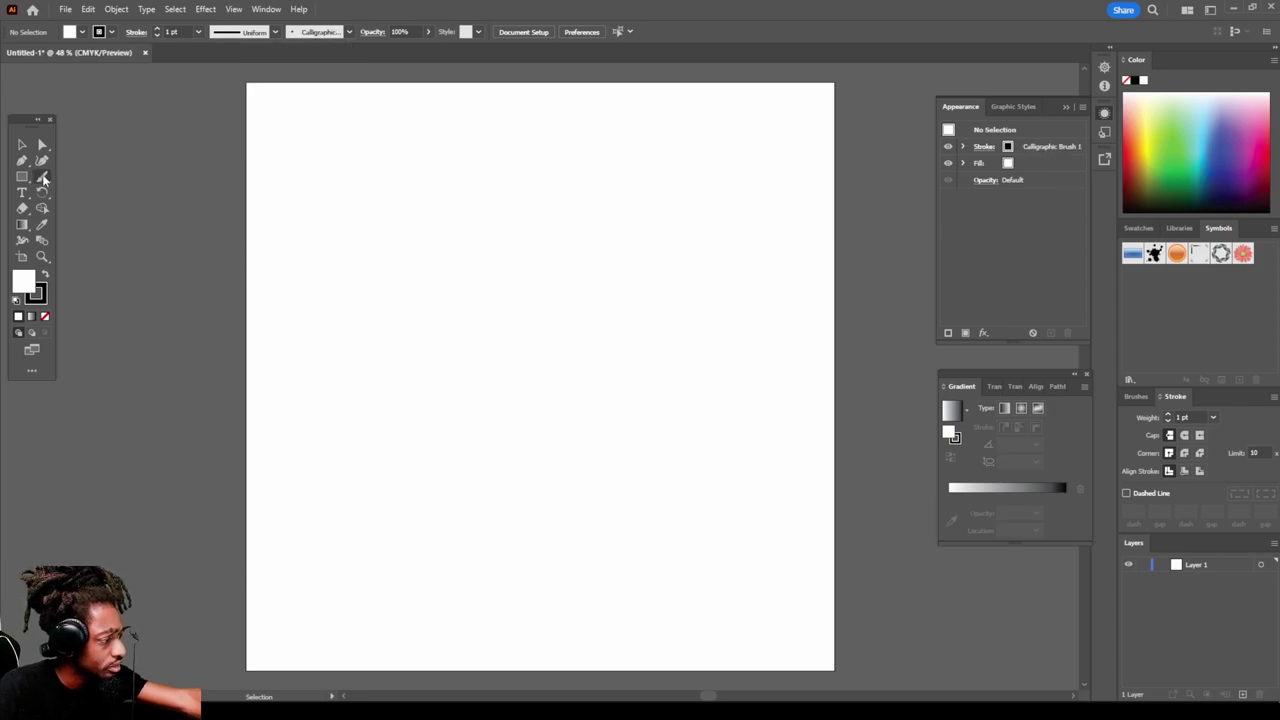
# Step: Try the new calligraphic brush with a short vertical Paintbrush stroke beside the artboard, and undo it
pyautogui.doubleClick(43, 178)
pyautogui.click(711, 439)
pyautogui.moveTo(214, 156); pyautogui.dragTo(220, 238)
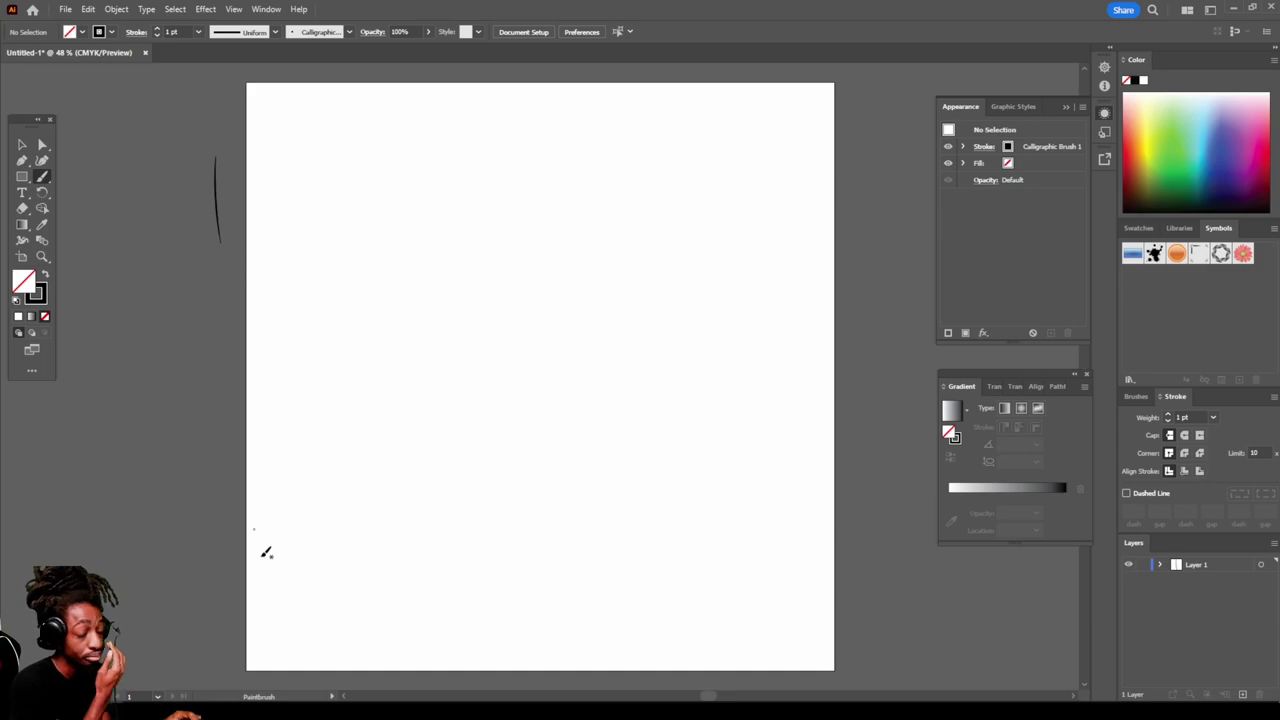
pyautogui.hotkey('ctrl', 'z')
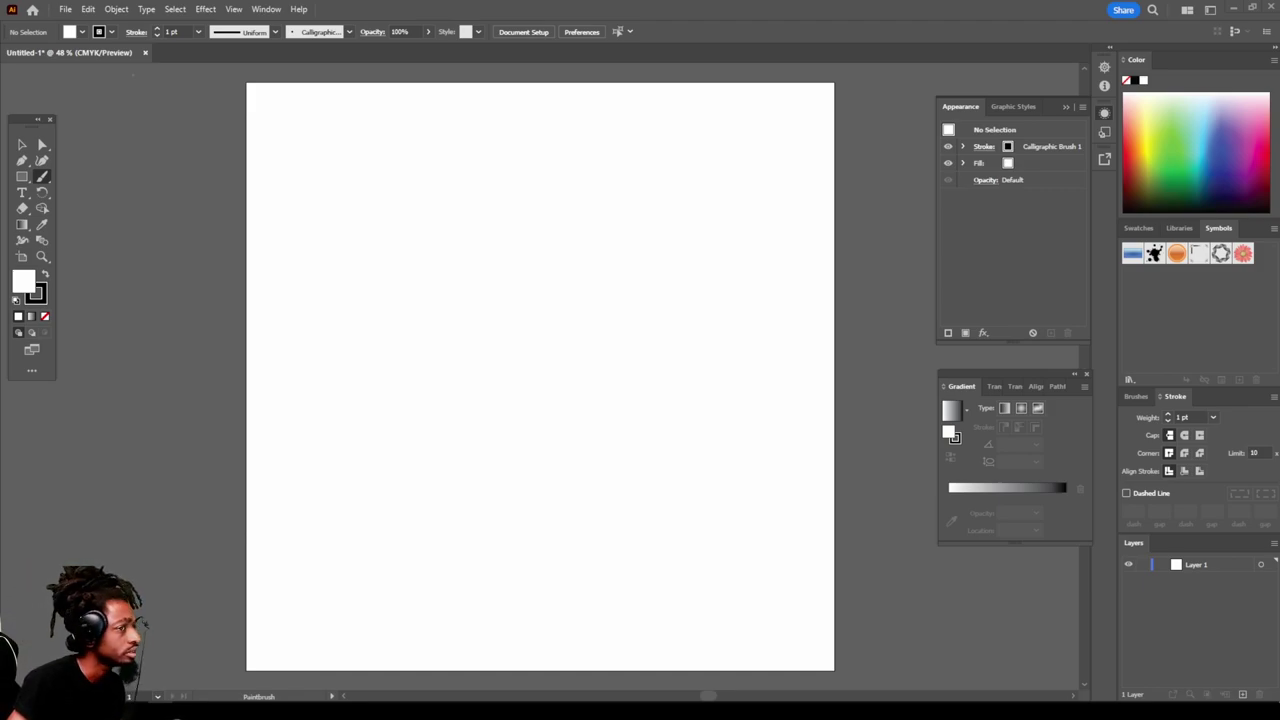
# Step: Place Illustration.png as a linked image and move it so it roughly covers the artboard
pyautogui.moveTo(700, 228); pyautogui.dragTo(543, 394)
pyautogui.click(538, 373)
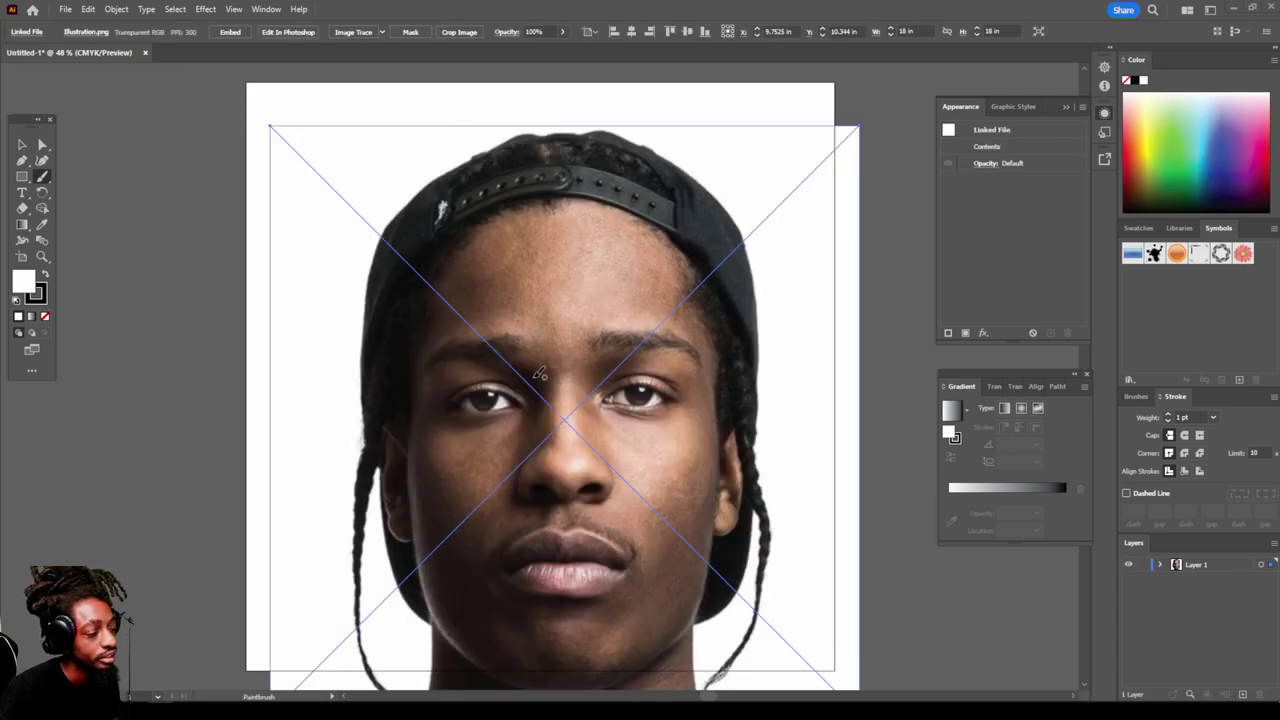
pyautogui.click(20, 144)
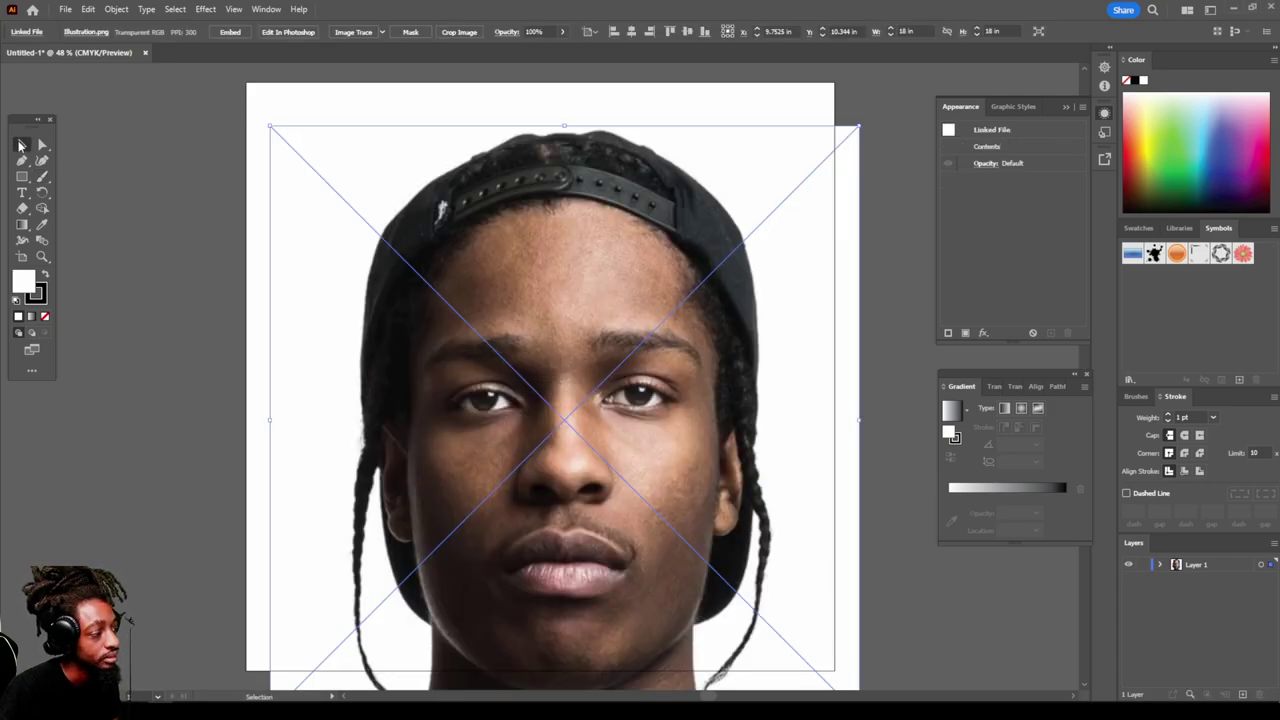
pyautogui.moveTo(467, 386)
pyautogui.mouseDown()
pyautogui.moveTo(444, 343)
pyautogui.moveTo(452, 350)
pyautogui.mouseUp()
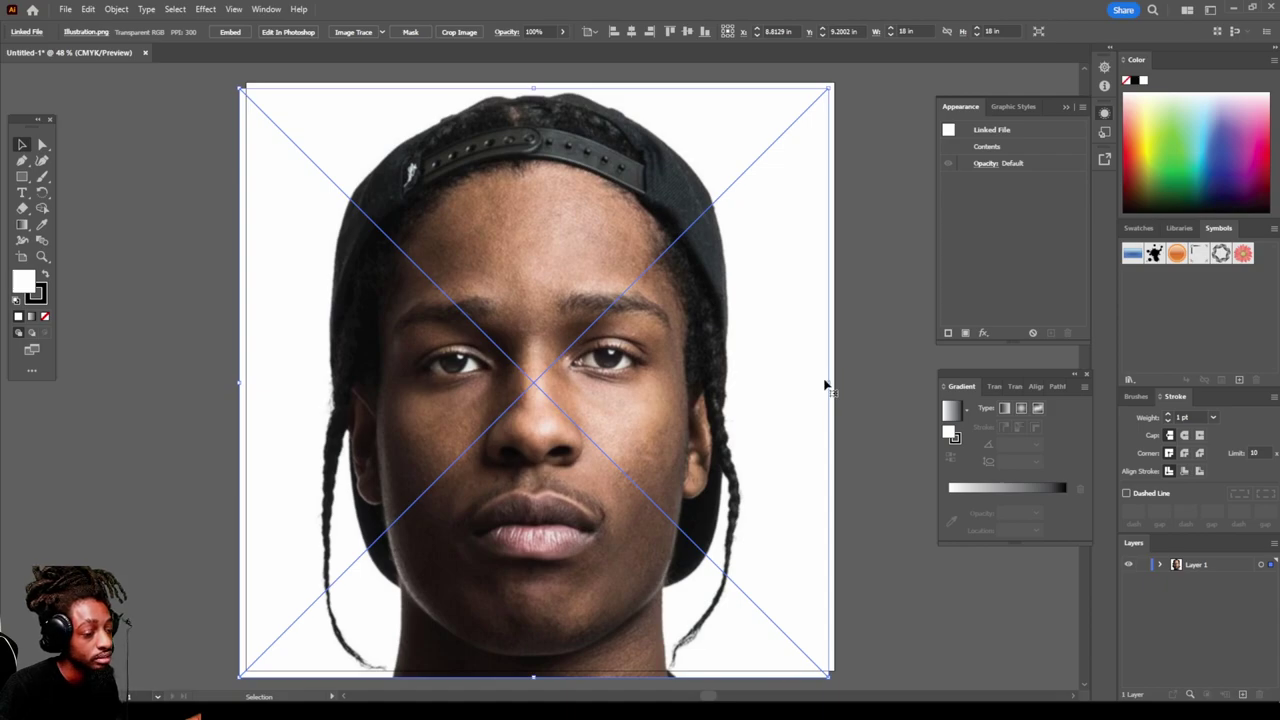
# Step: Try narrowing the photo non-proportionally to about 11.47 in wide, and undo the resize
pyautogui.moveTo(828, 381); pyautogui.dragTo(616, 381)
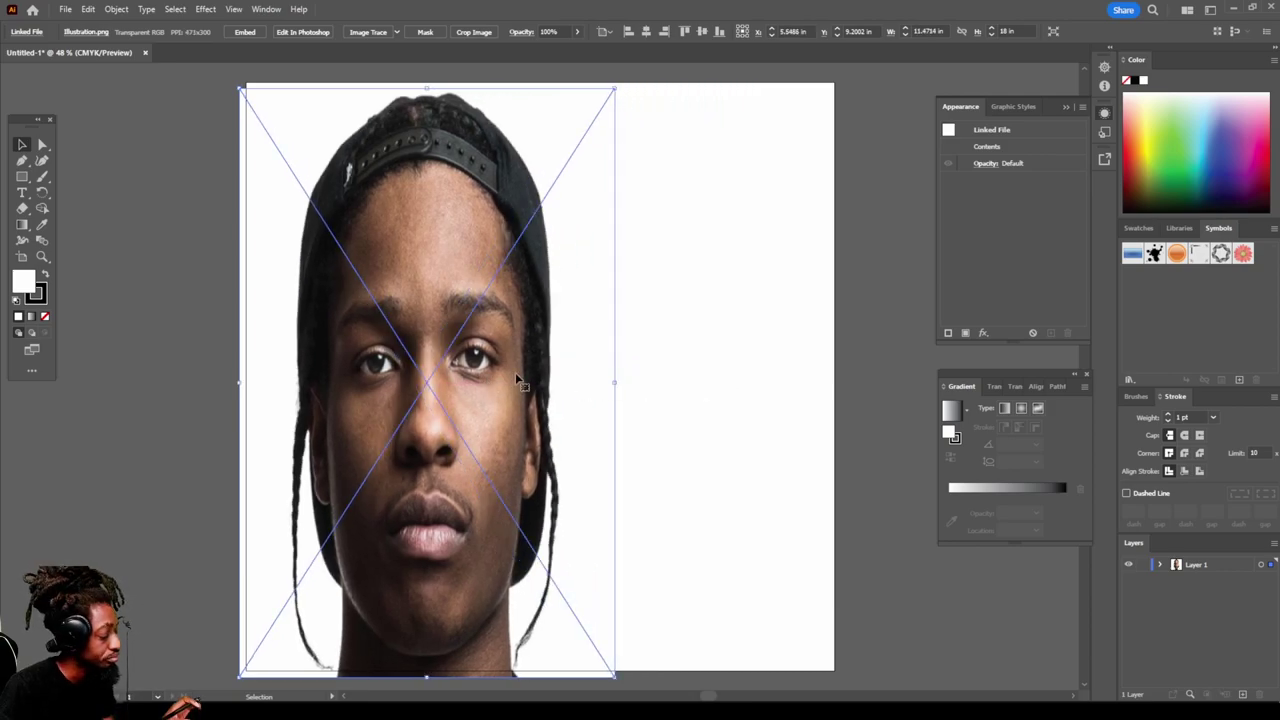
pyautogui.press('a')
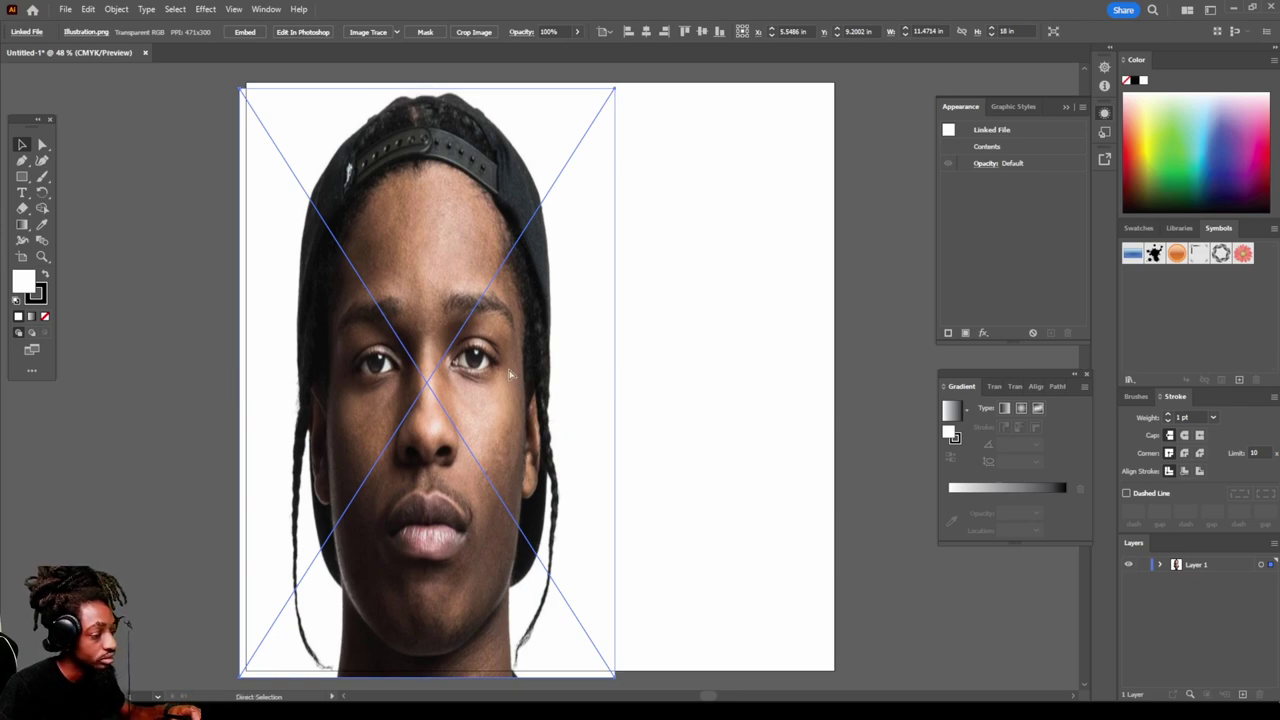
pyautogui.hotkey('ctrl', 'z')
pyautogui.press('v')
pyautogui.hotkey('ctrl', 'z')
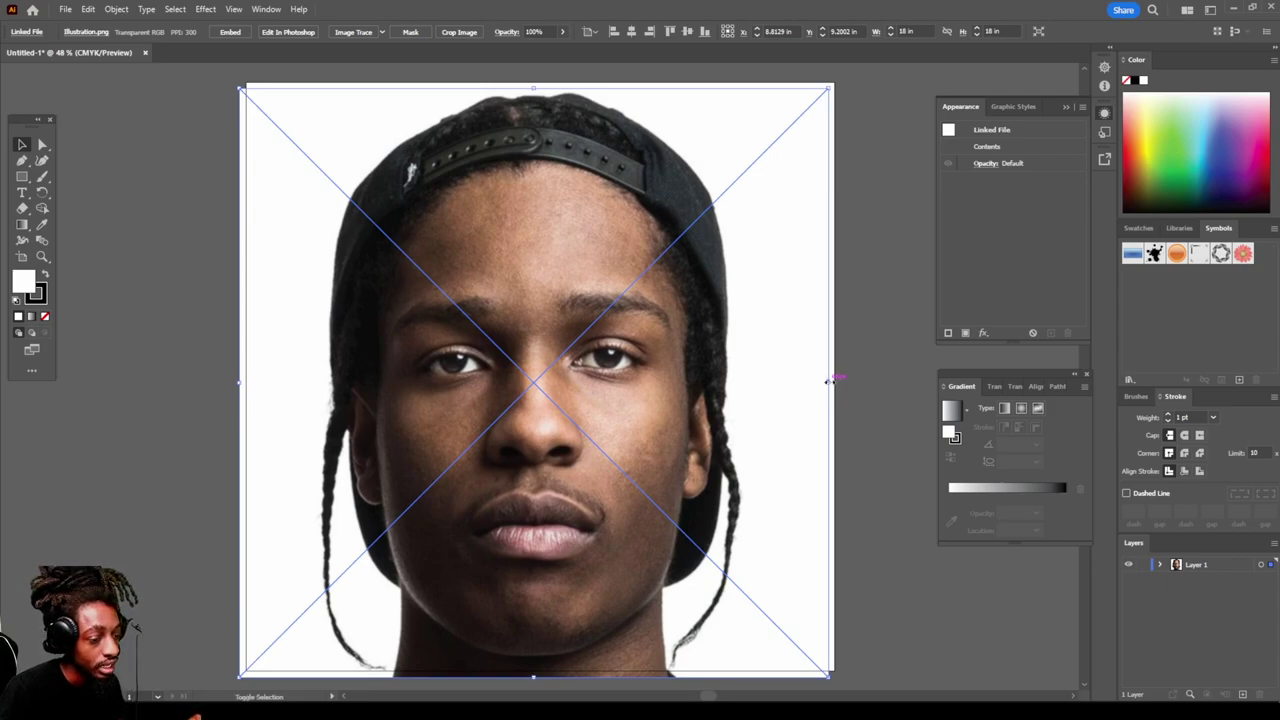
# Step: Scale the photo proportionally to about 17.47 in square and center it on the artboard
pyautogui.moveTo(829, 381); pyautogui.dragTo(730, 381)
pyautogui.moveTo(622, 389); pyautogui.dragTo(762, 391)
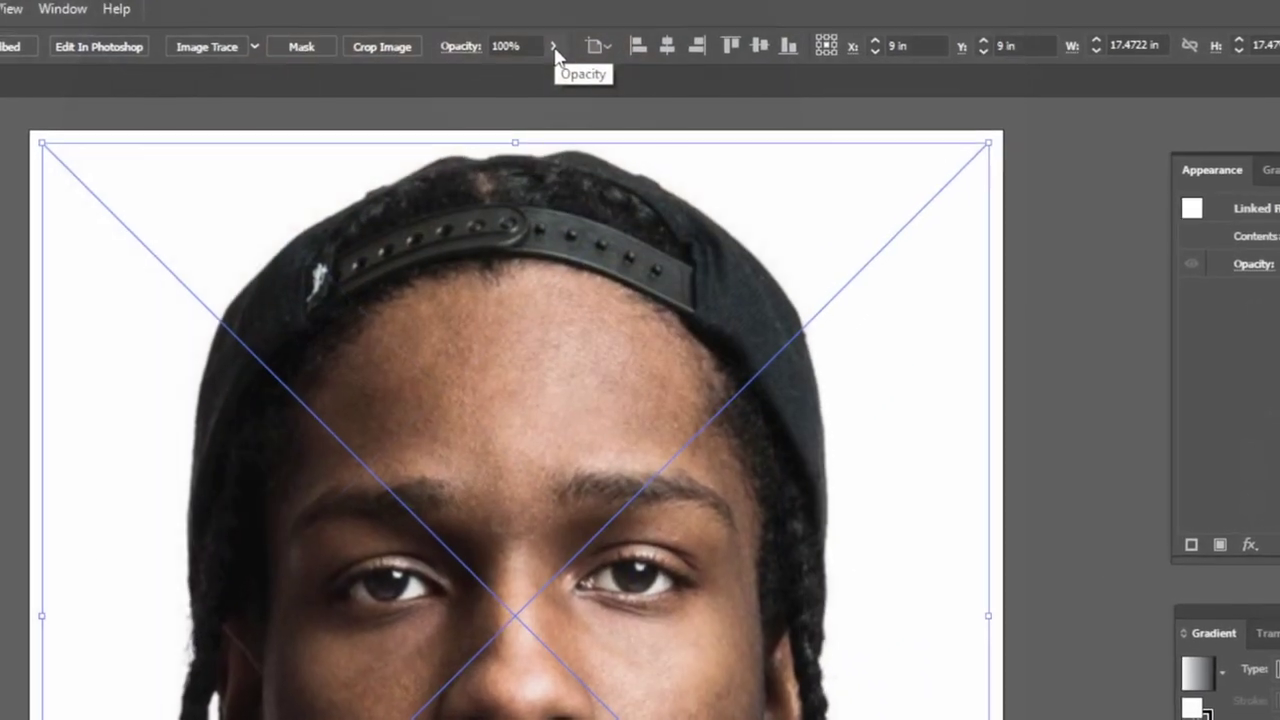
# Step: Lower the photo's opacity to 24%, and lock and unlock its layer
pyautogui.click(554, 47)
pyautogui.moveTo(547, 77); pyautogui.dragTo(536, 79)
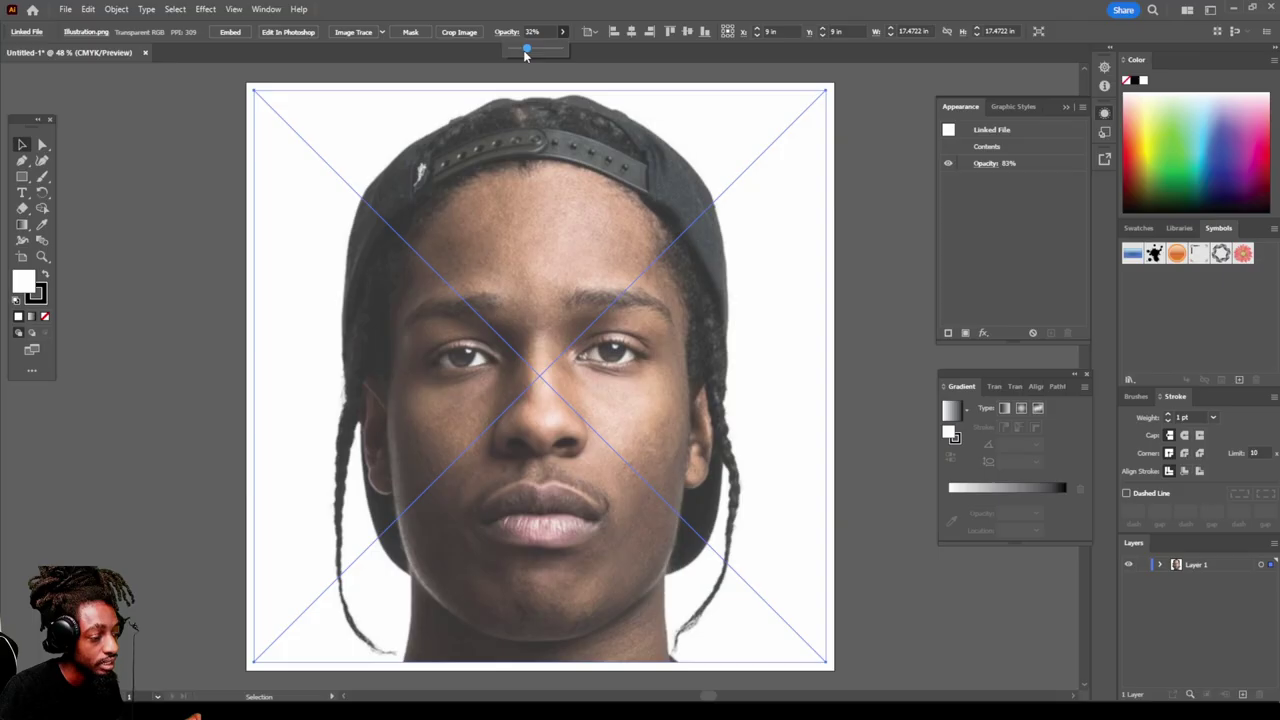
pyautogui.moveTo(489, 77); pyautogui.dragTo(482, 77)
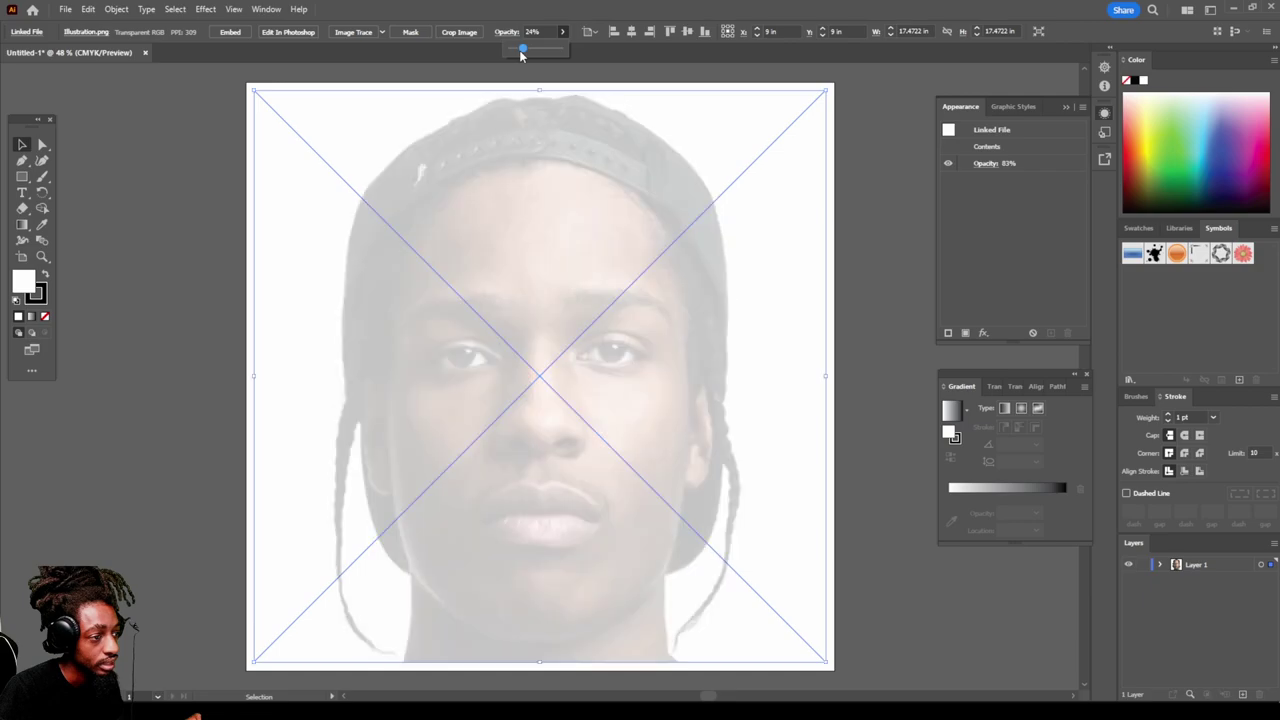
pyautogui.click(1142, 565)
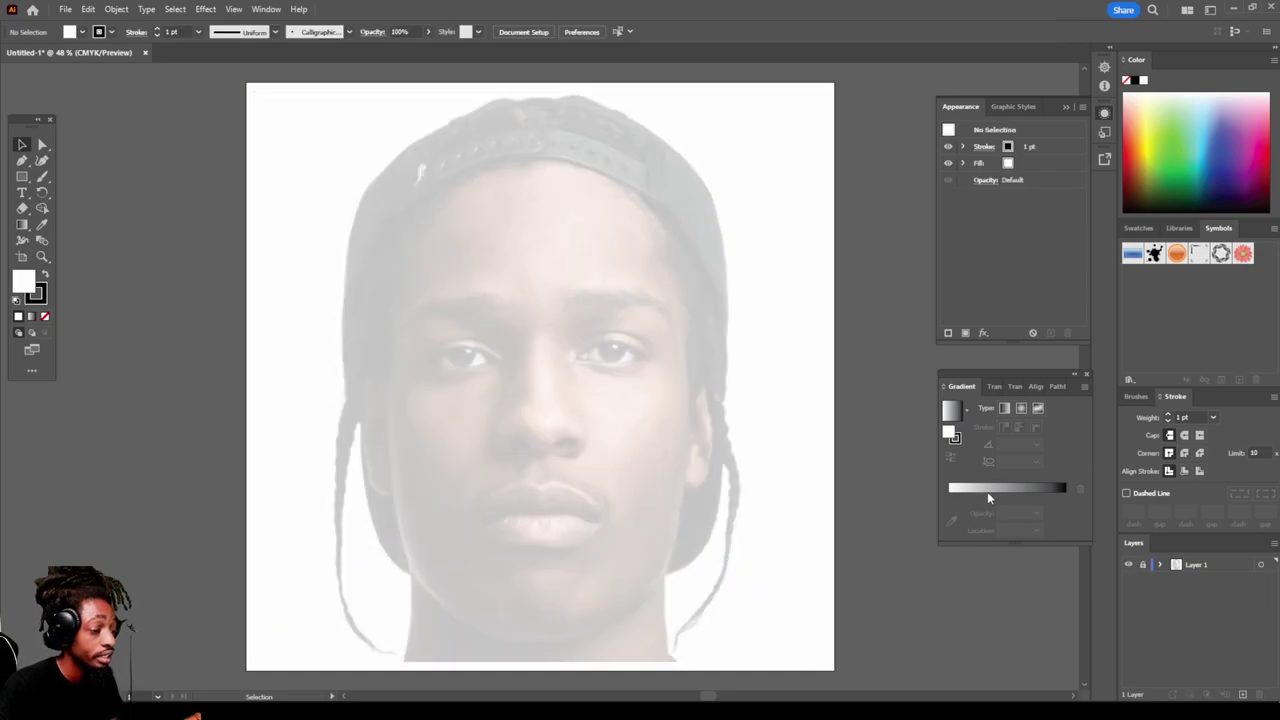
pyautogui.click(1142, 565)
# Step: Set the photo's opacity to 83%
pyautogui.click(503, 423)
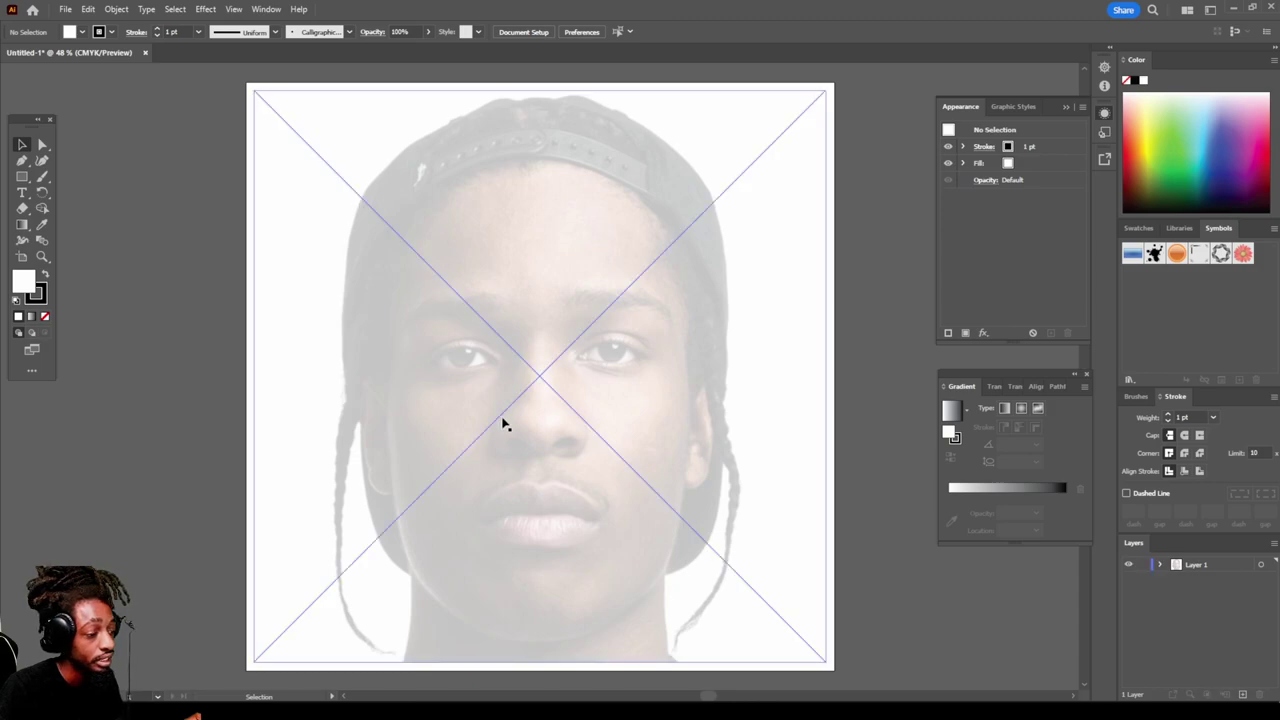
pyautogui.click(562, 32)
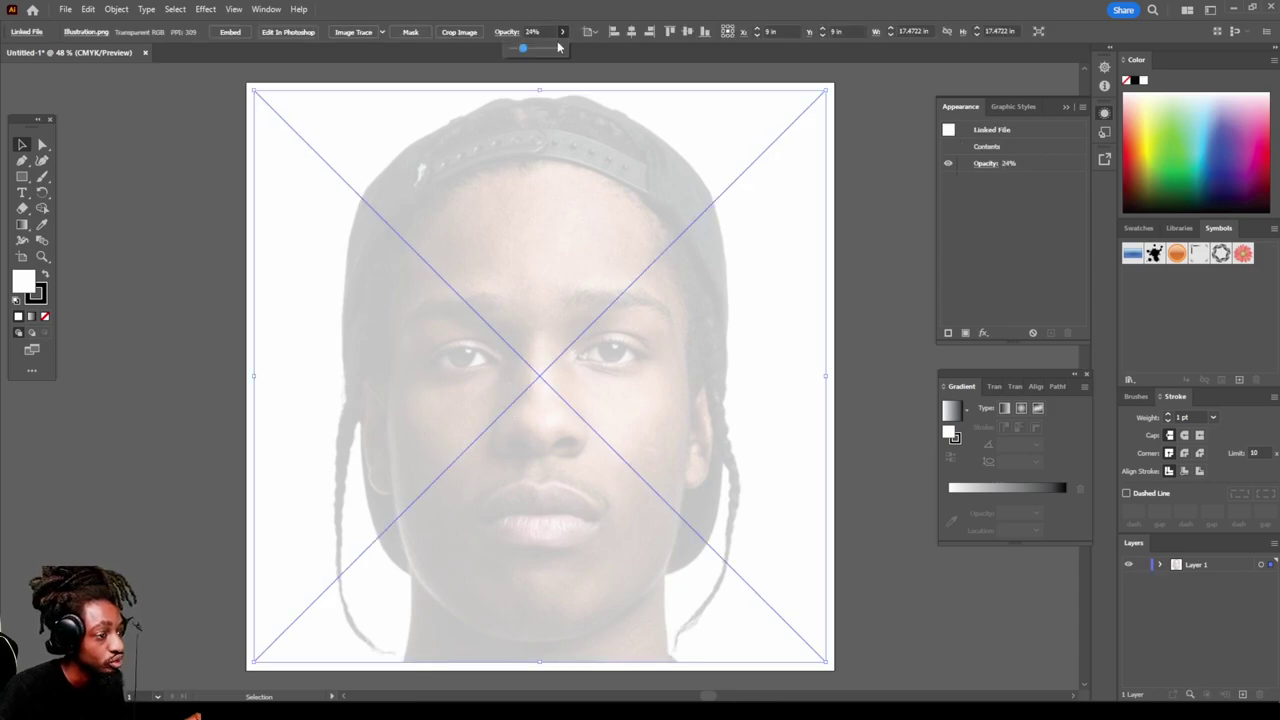
pyautogui.moveTo(533, 51); pyautogui.dragTo(541, 51)
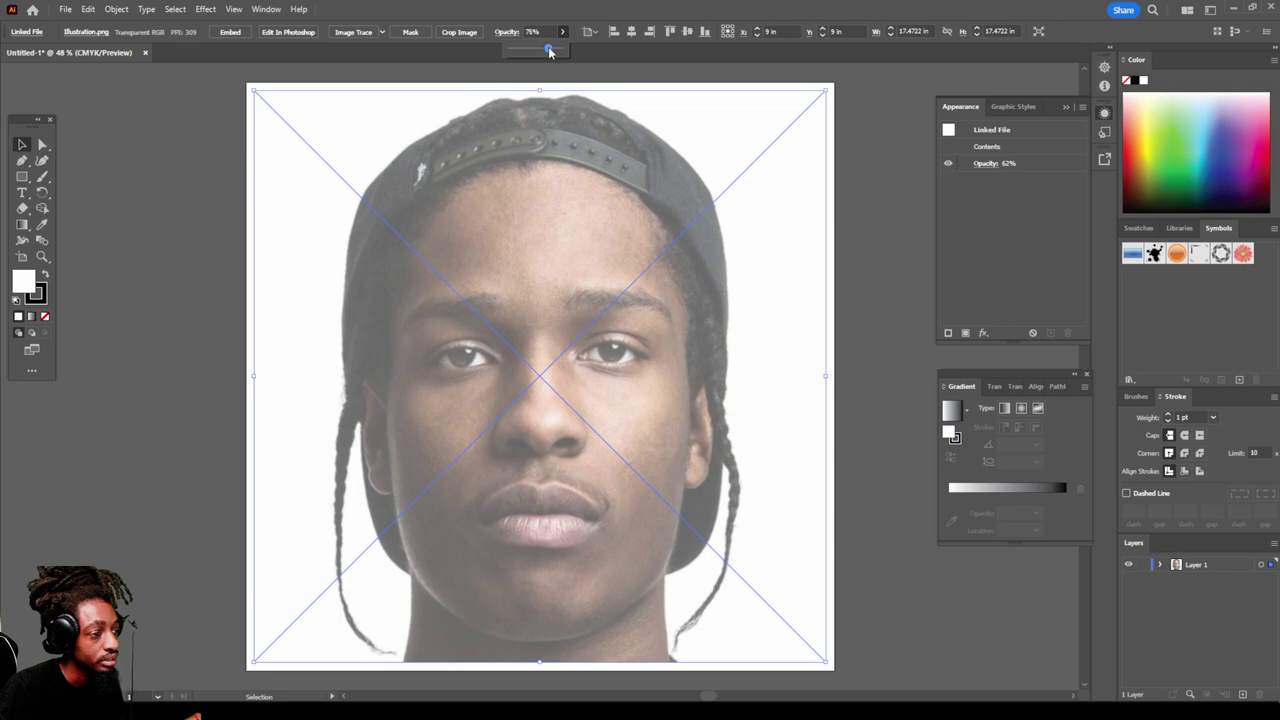
pyautogui.moveTo(553, 51); pyautogui.dragTo(553, 51)
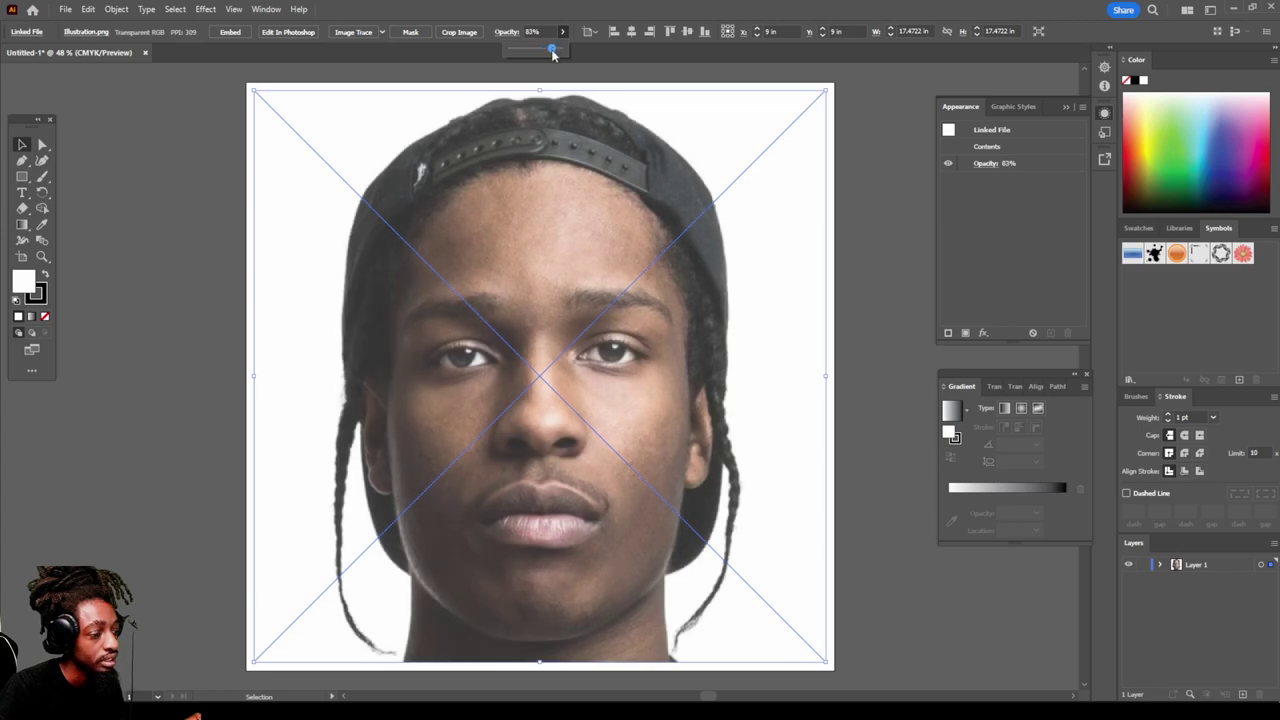
# Step: Lock the photo's layer, Layer 1, and add a new layer above it for the drawing
pyautogui.click(1142, 564)
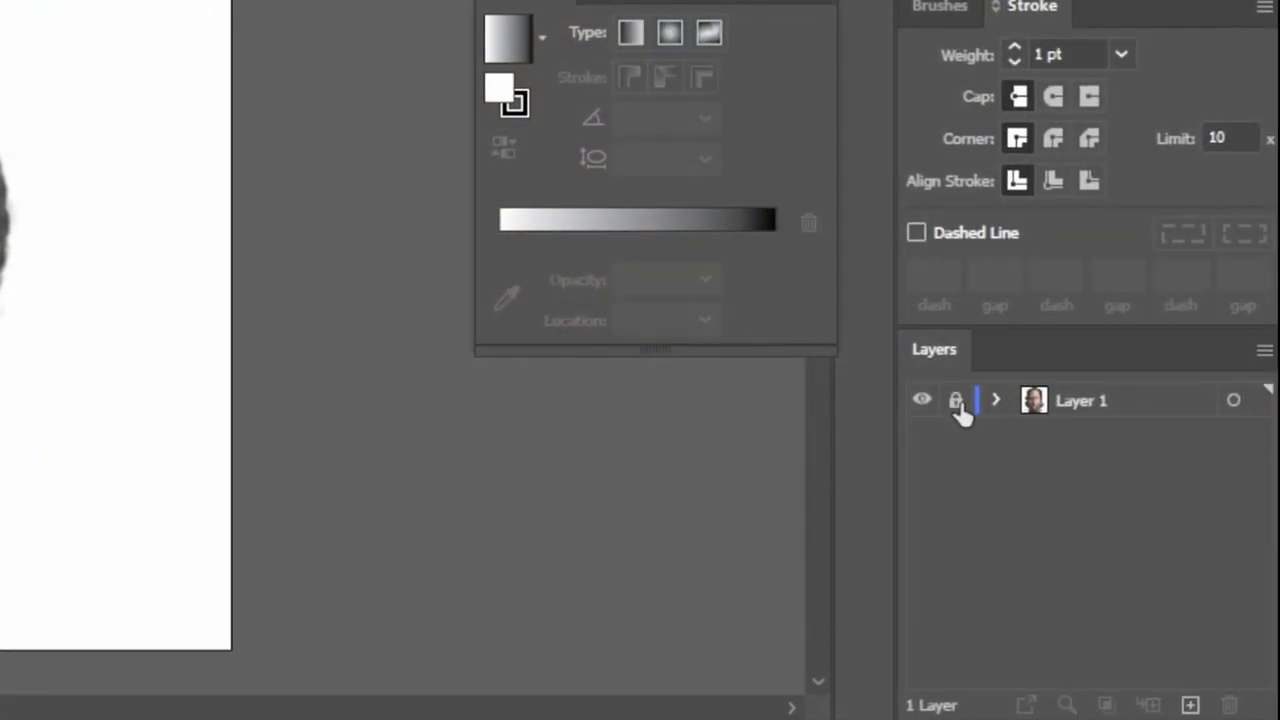
pyautogui.click(1190, 706)
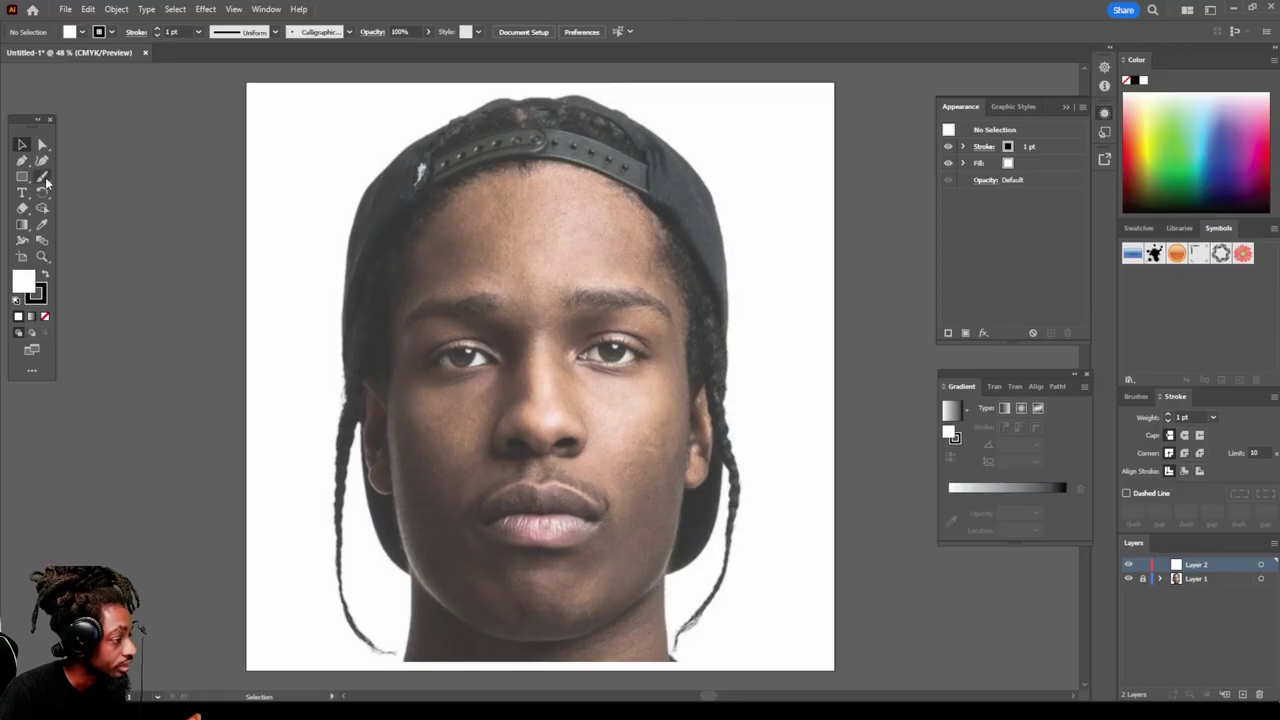
# Step: Set the Paintbrush fidelity one notch short of Smooth, and paint a vertical and a curved test stroke beside the artboard
pyautogui.click(43, 177)
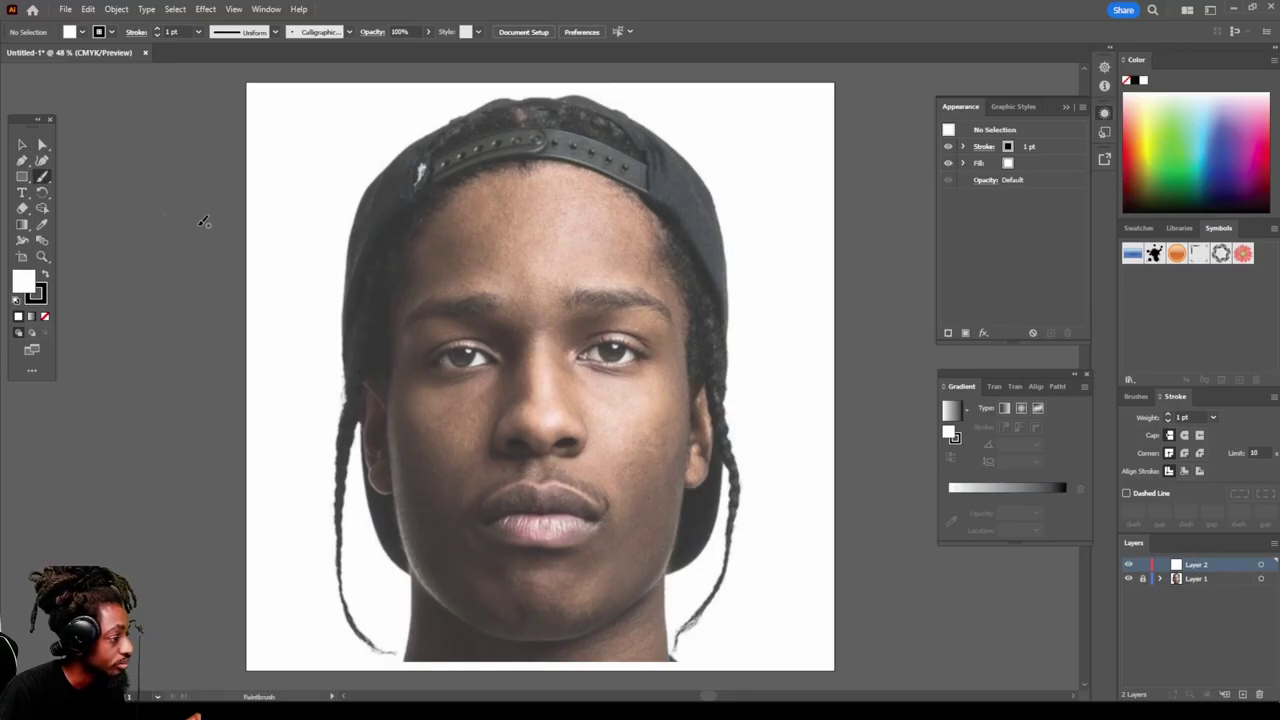
pyautogui.moveTo(224, 168); pyautogui.dragTo(224, 212)
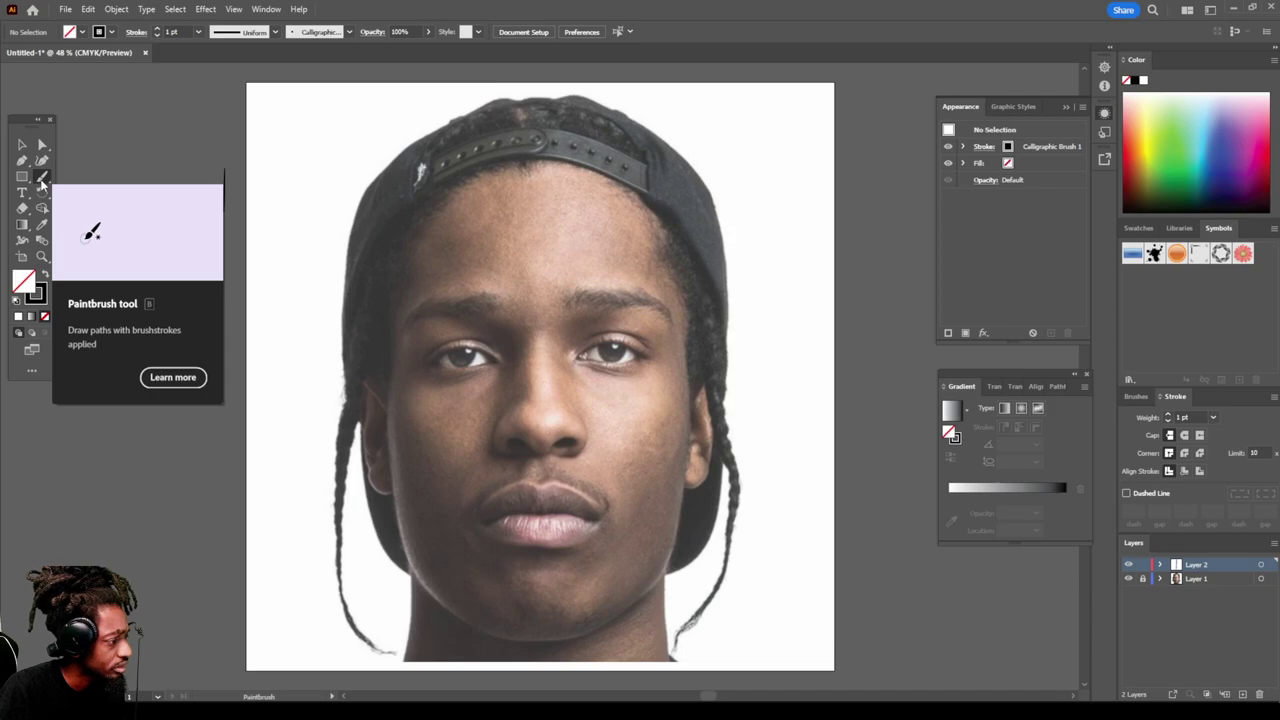
pyautogui.doubleClick(42, 179)
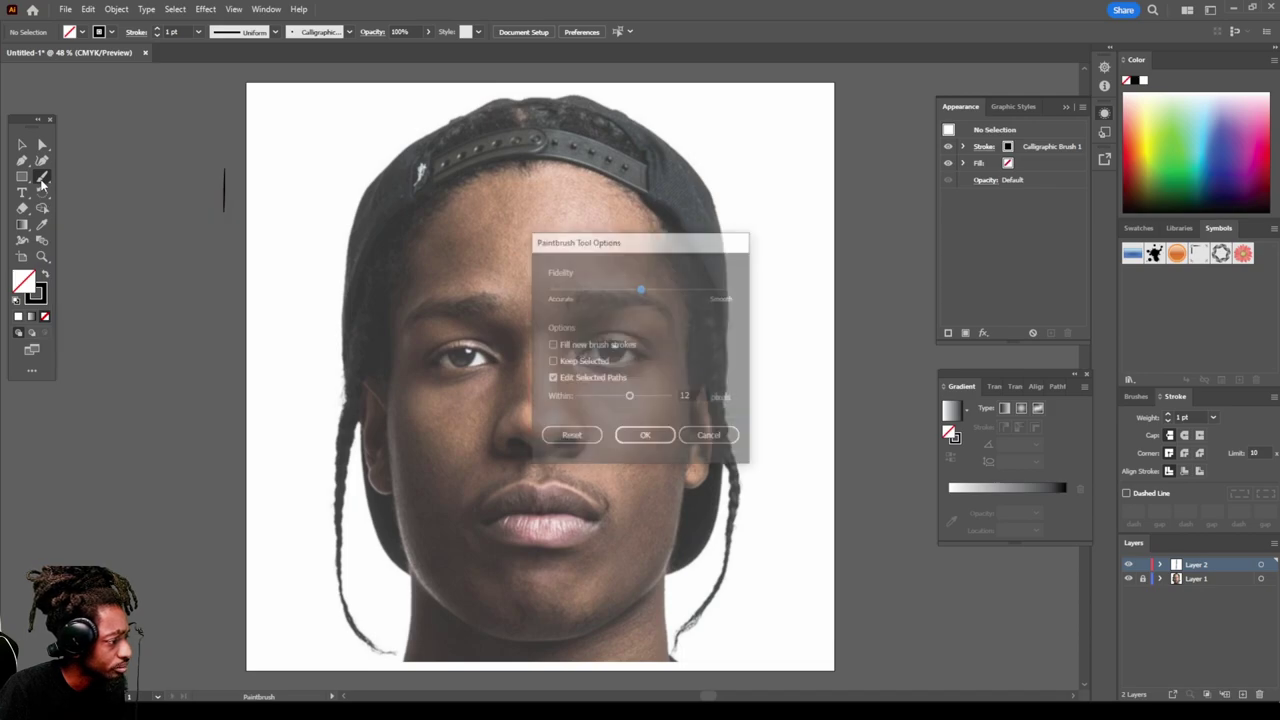
pyautogui.click(640, 287)
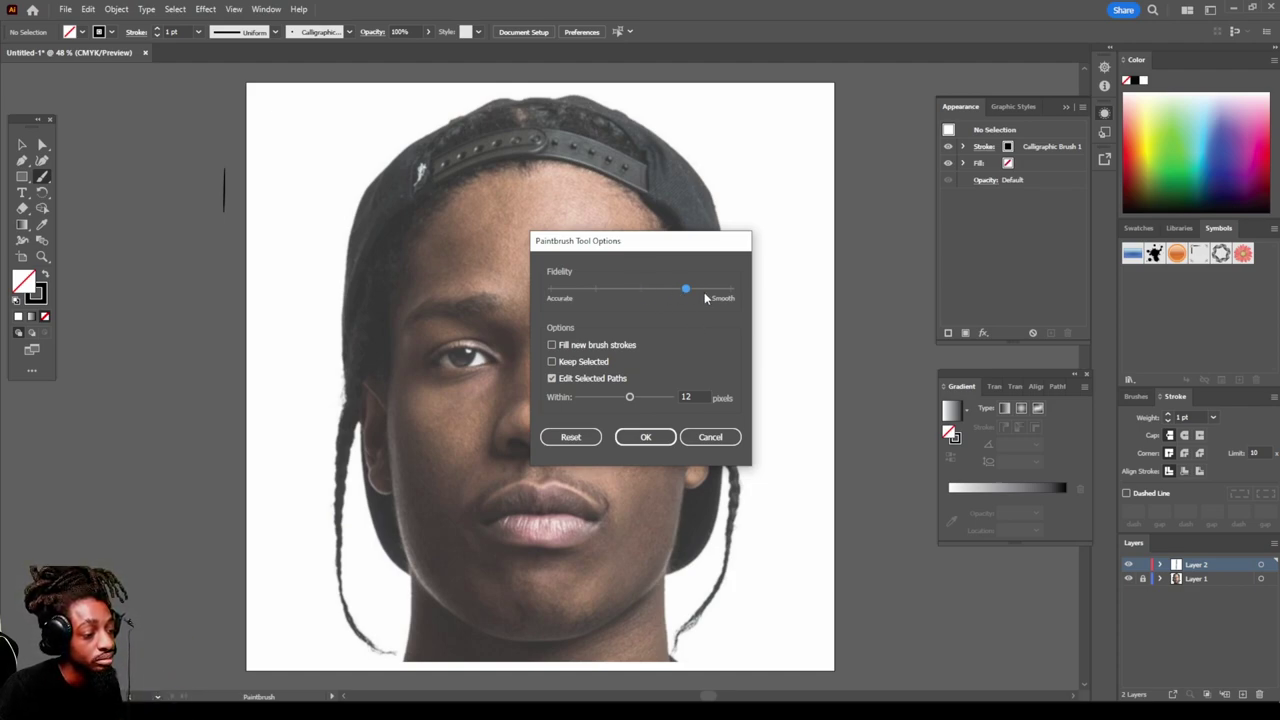
pyautogui.moveTo(714, 298); pyautogui.dragTo(691, 300)
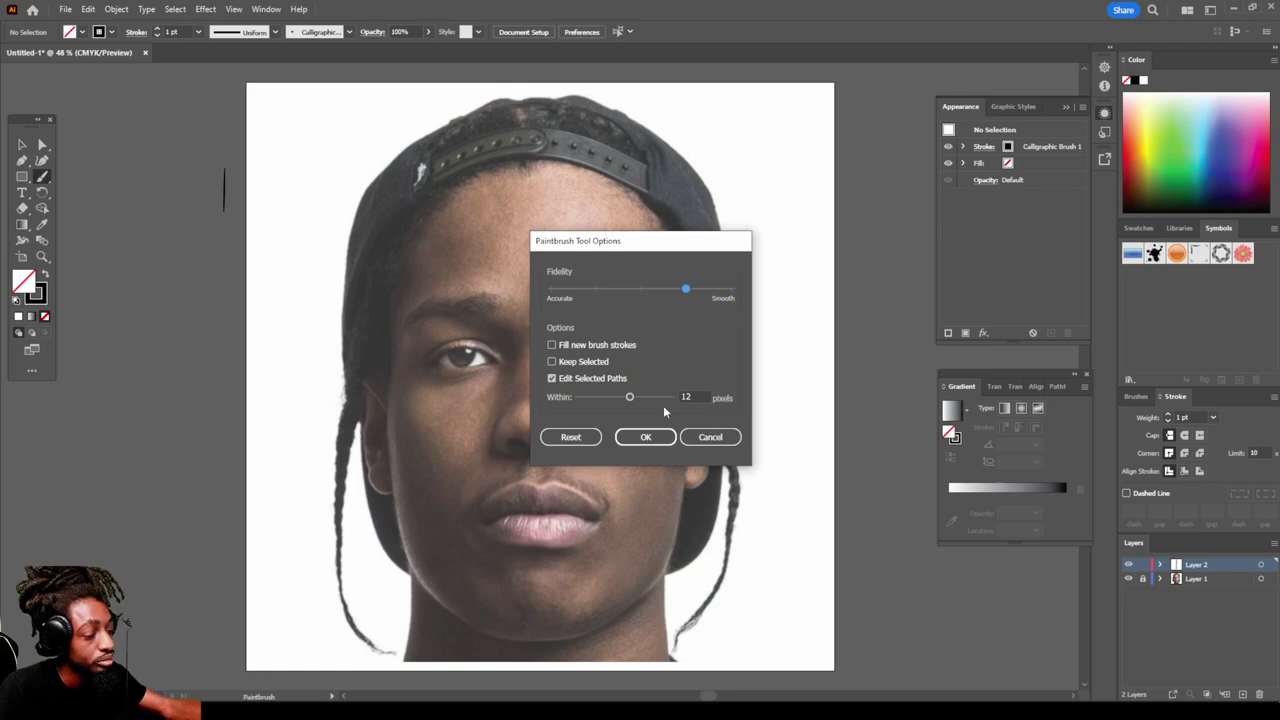
pyautogui.click(645, 437)
pyautogui.moveTo(222, 235)
pyautogui.mouseDown()
pyautogui.moveTo(233, 352)
pyautogui.moveTo(210, 399)
pyautogui.moveTo(174, 419)
pyautogui.moveTo(116, 408)
pyautogui.mouseUp()
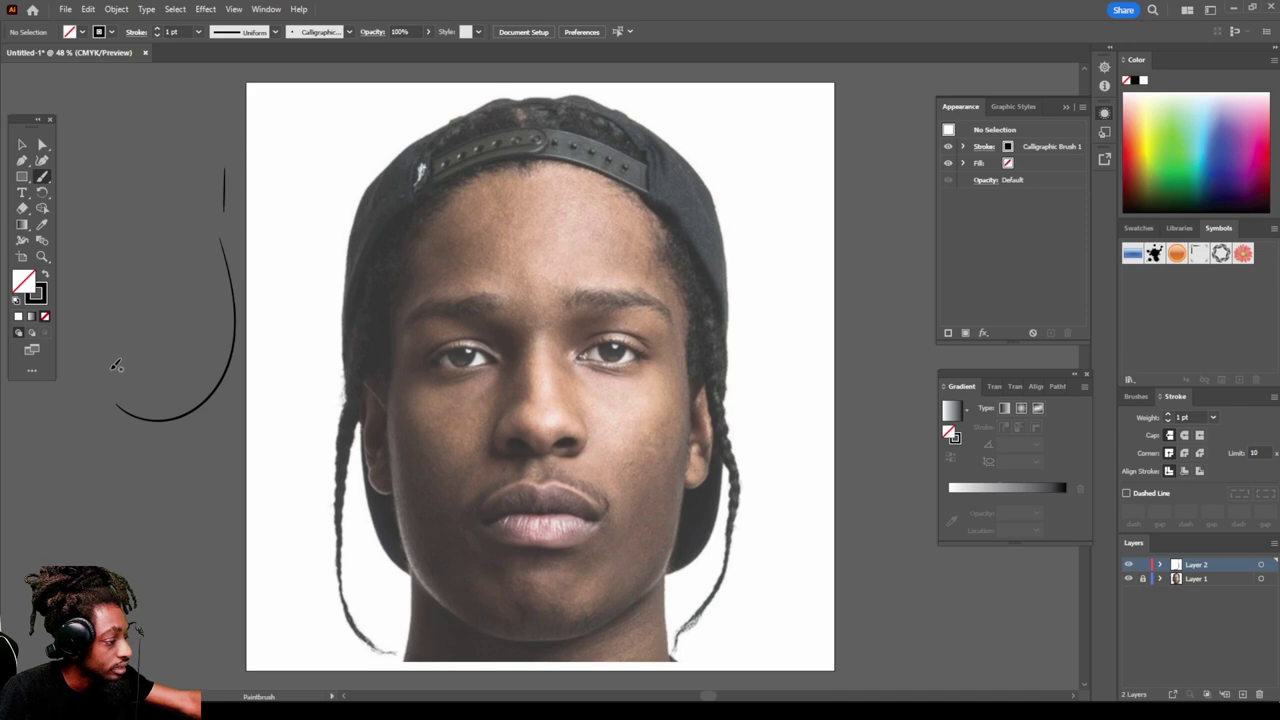
# Step: Paint another test stroke beside the artboard, and undo all of the test strokes
pyautogui.moveTo(172, 347)
pyautogui.mouseDown()
pyautogui.moveTo(170, 297)
pyautogui.moveTo(124, 198)
pyautogui.mouseUp()
pyautogui.press('v')
pyautogui.hotkey('ctrl', 'z')
pyautogui.hotkey('ctrl', 'z')
pyautogui.hotkey('ctrl', 'z')
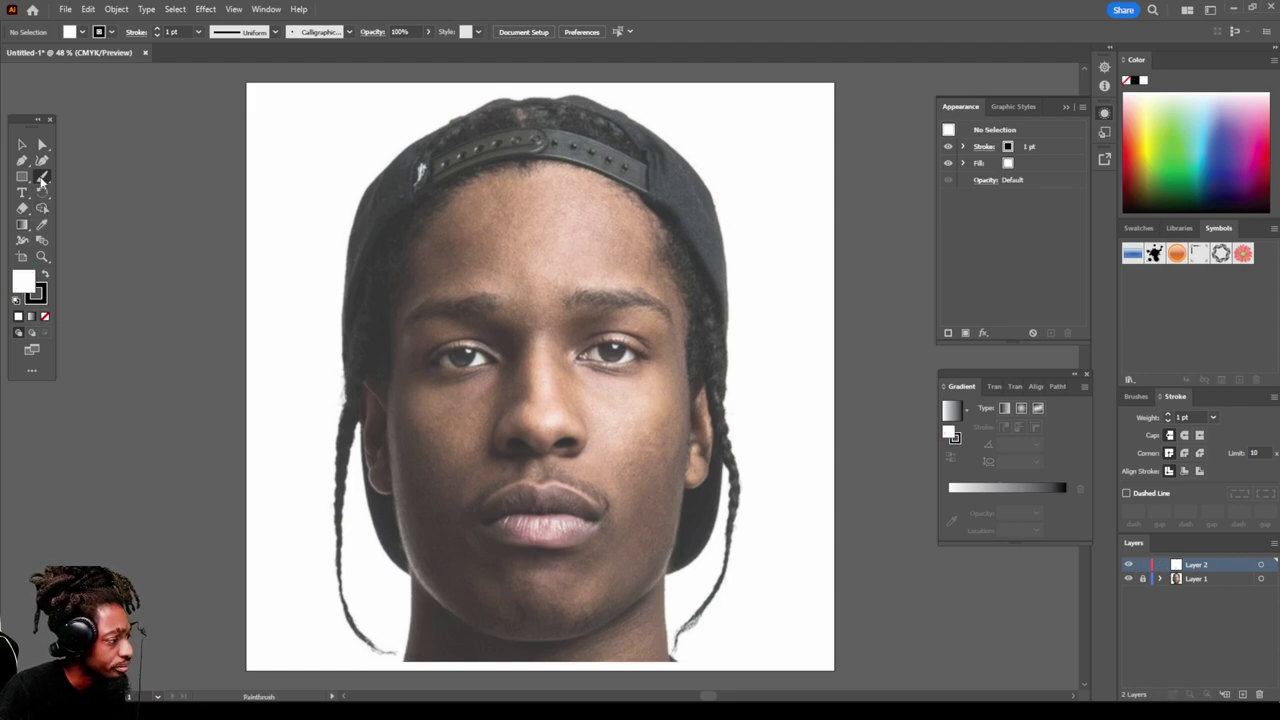
# Step: Set the Paintbrush fidelity to the midpoint between Accurate and Smooth
pyautogui.doubleClick(41, 177)
pyautogui.click(637, 288)
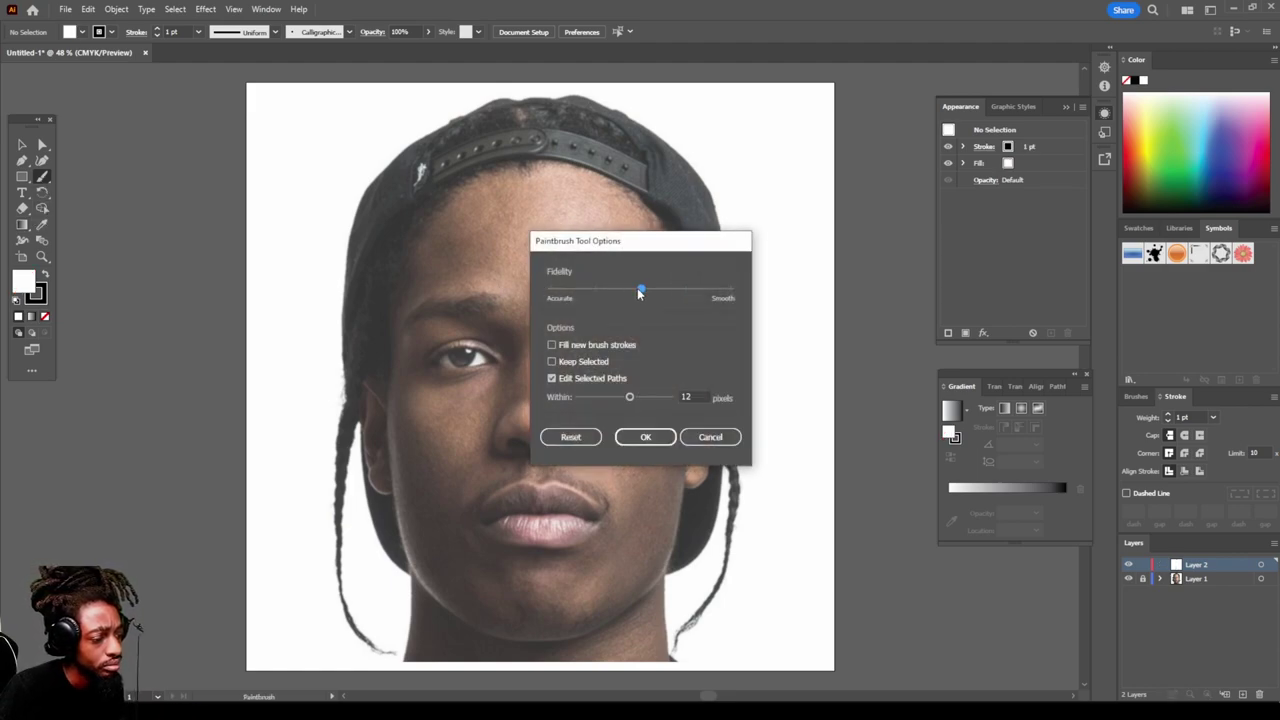
pyautogui.click(630, 439)
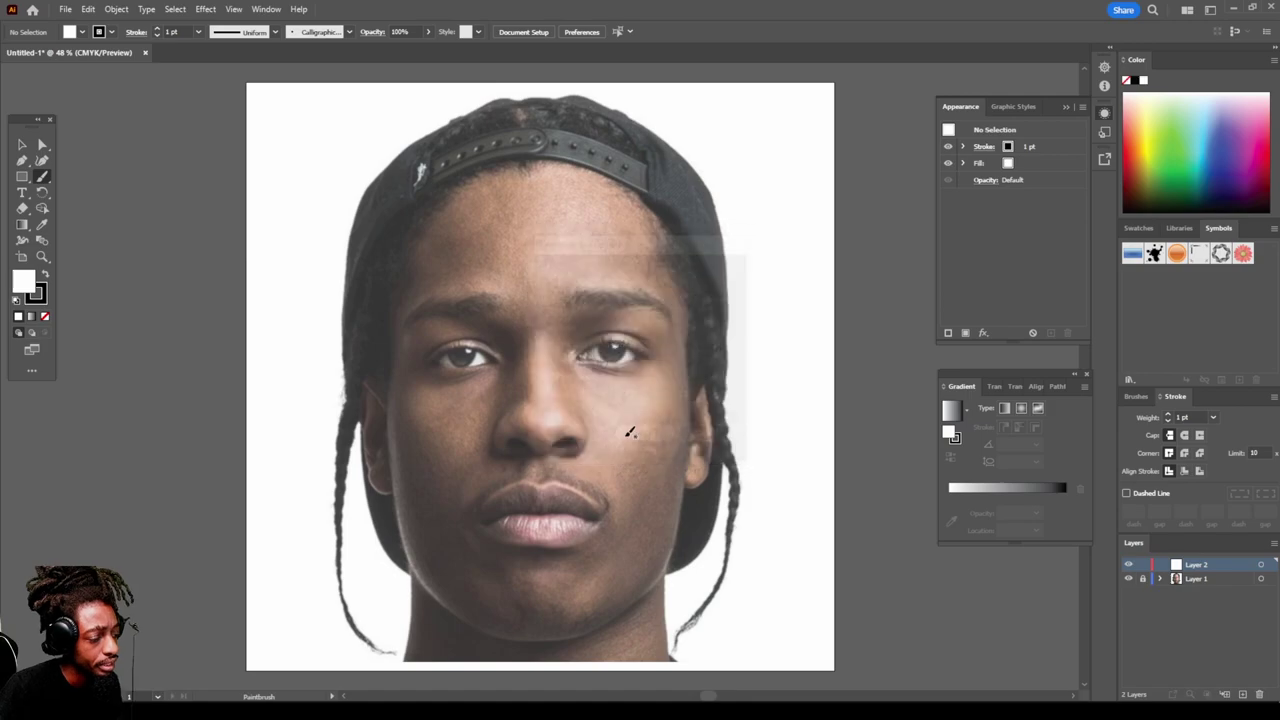
# Step: Paint the upper curves of both nostrils on Layer 2, continuing the left one under the tip of the nose
pyautogui.scroll(-1, 746, 493)
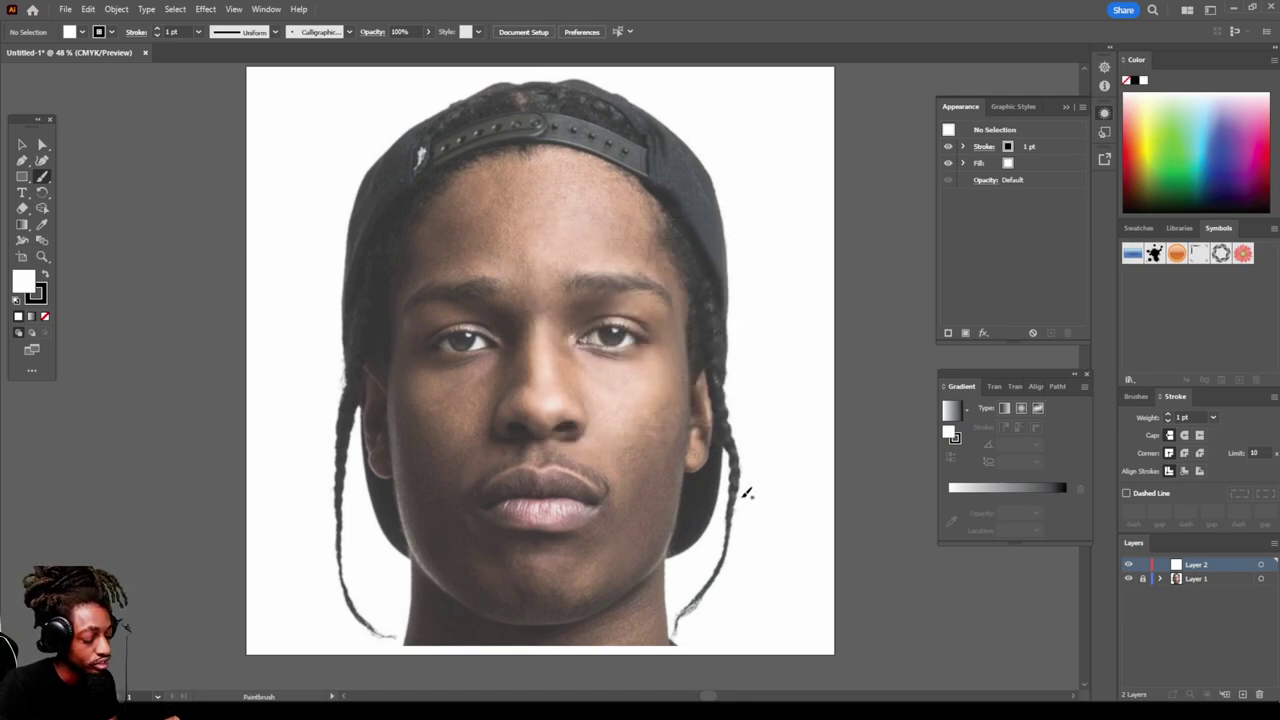
pyautogui.hotkey('ctrl', '=')
pyautogui.hotkey('ctrl', '=')
pyautogui.hotkey('ctrl', '=')
pyautogui.hotkey('ctrl', '=')
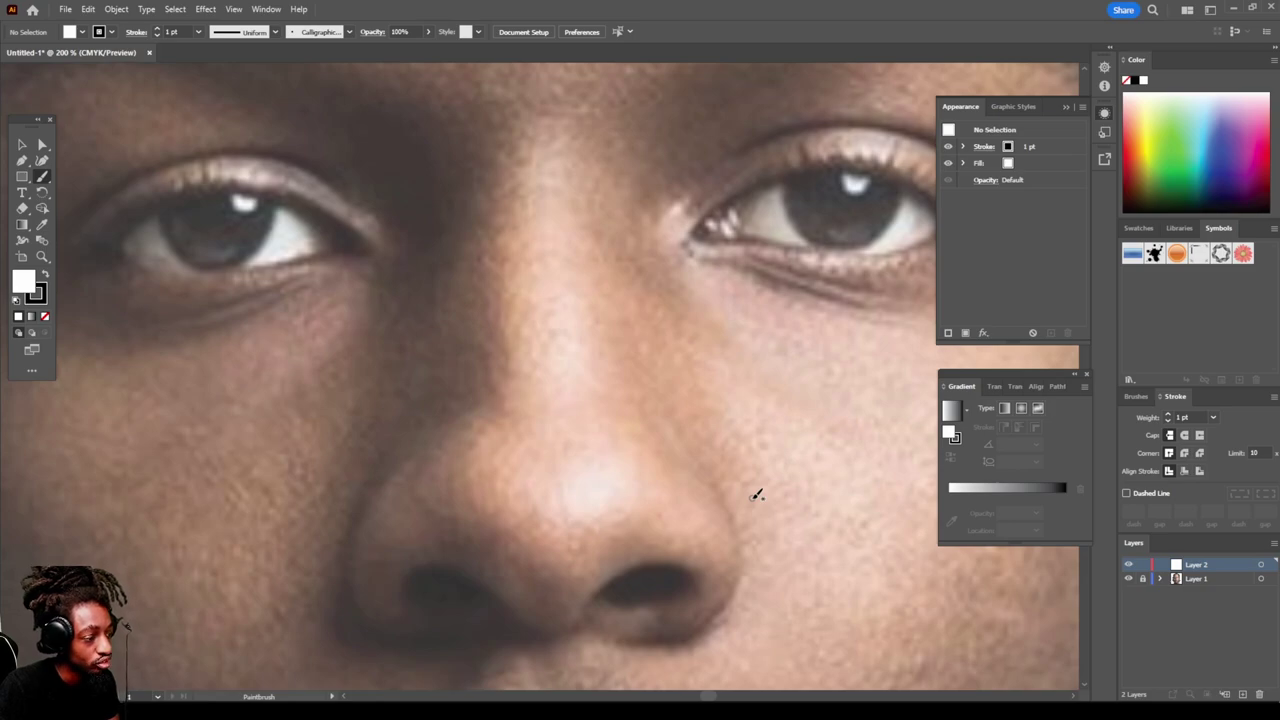
pyautogui.hotkey('ctrl', '-')
pyautogui.hotkey('ctrl', '-')
pyautogui.hotkey('ctrl', '-')
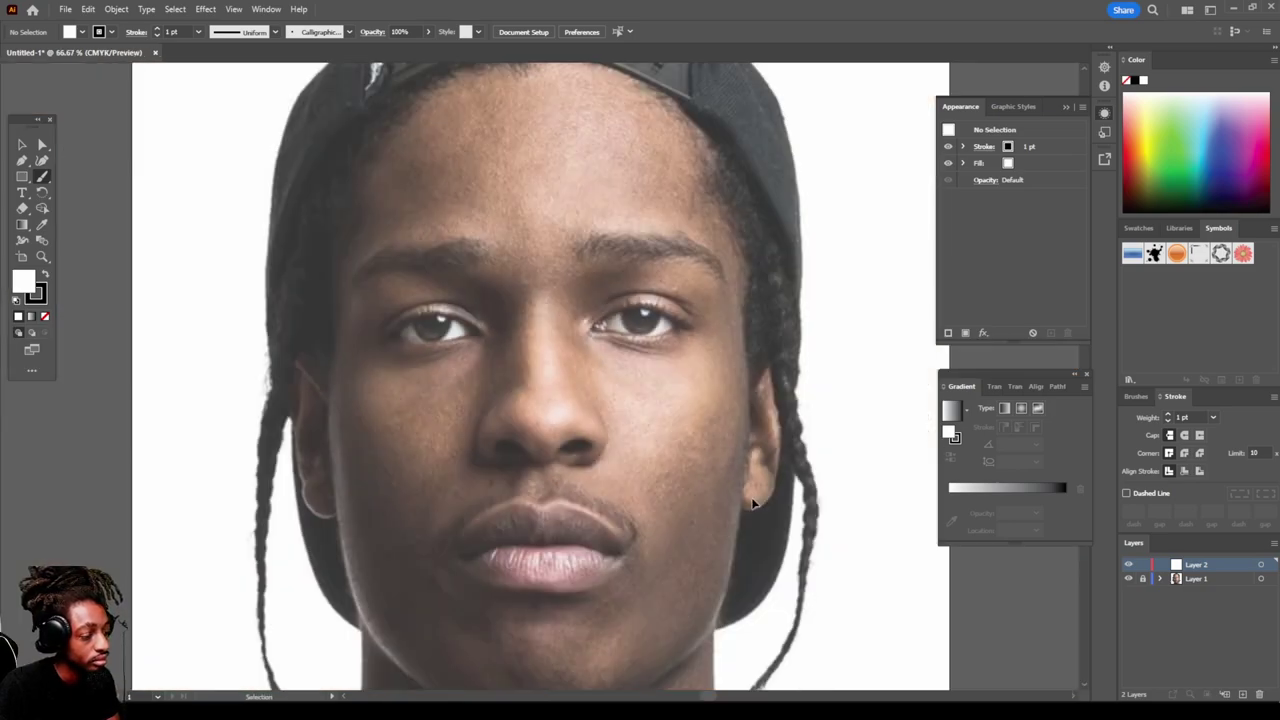
pyautogui.hotkey('ctrl', '=')
pyautogui.hotkey('ctrl', '=')
pyautogui.scroll(-3, 746, 506)
pyautogui.hotkey('ctrl', '=')
pyautogui.hotkey('ctrl', '=')
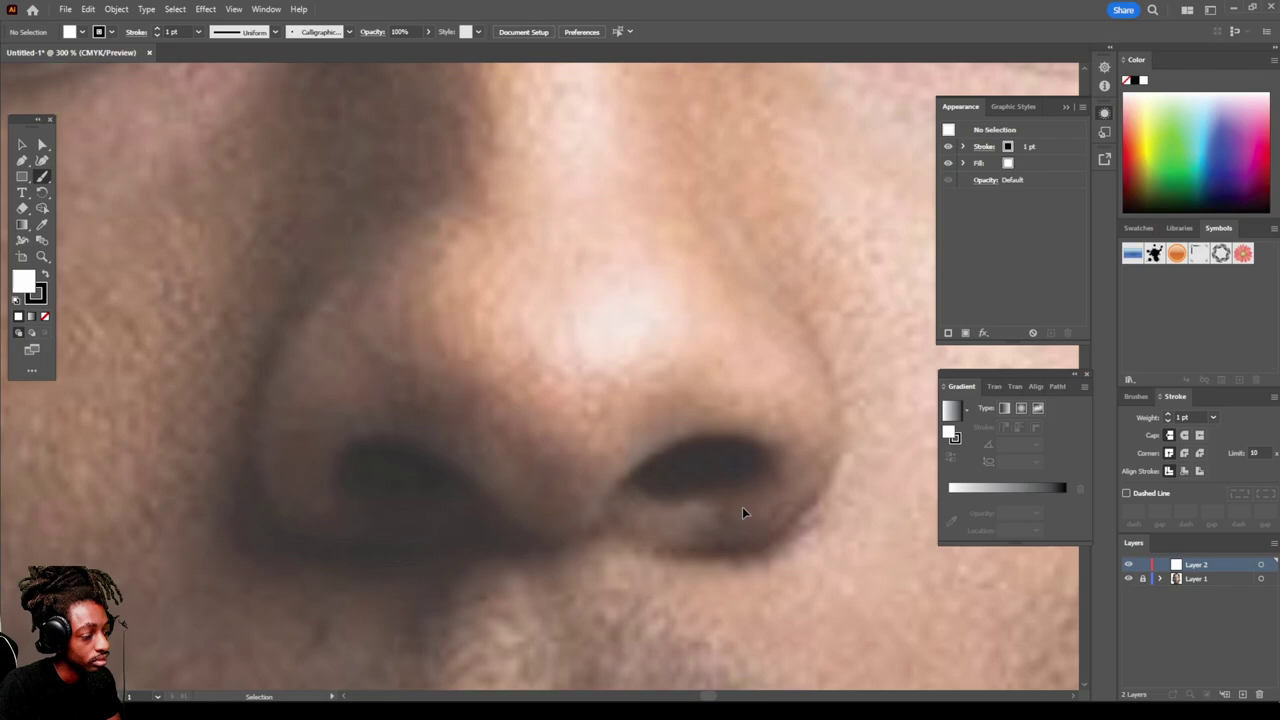
pyautogui.hscroll(2, 742, 513)
pyautogui.hotkey('ctrl', '=')
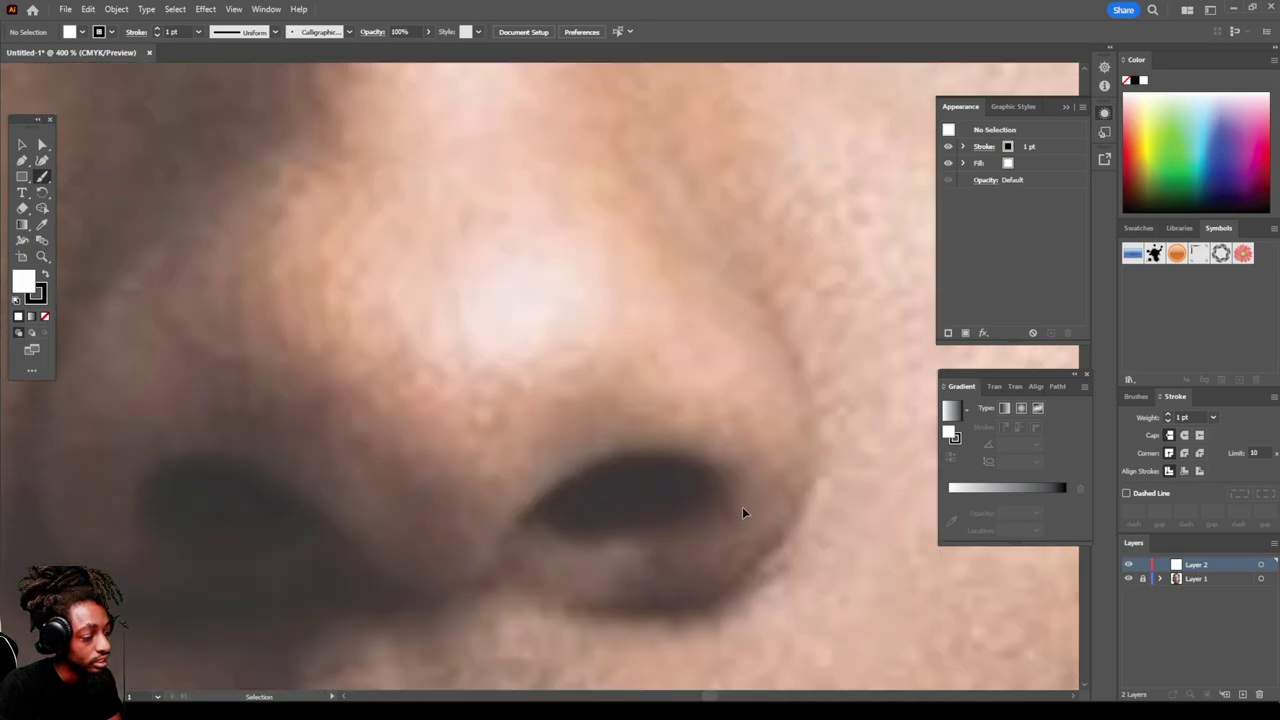
pyautogui.hscroll(-1, 742, 513)
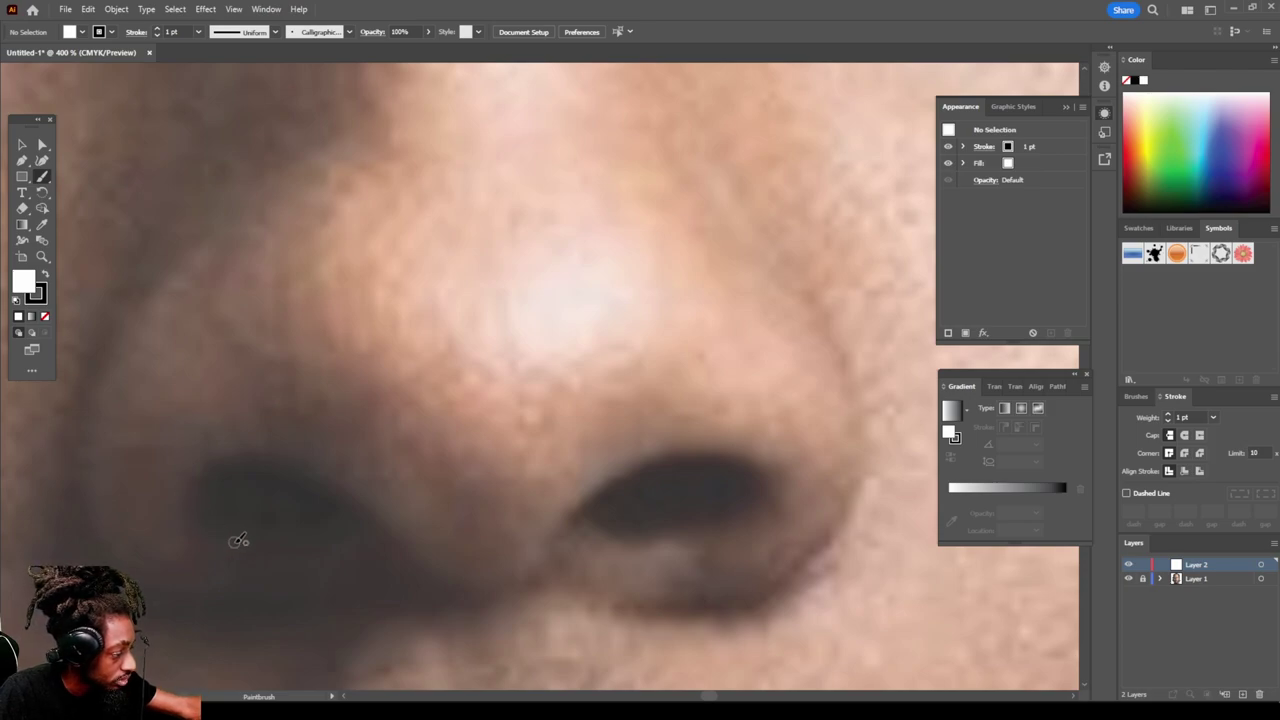
pyautogui.moveTo(198, 515)
pyautogui.mouseDown()
pyautogui.moveTo(207, 467)
pyautogui.moveTo(262, 454)
pyautogui.moveTo(313, 475)
pyautogui.moveTo(431, 584)
pyautogui.moveTo(476, 595)
pyautogui.moveTo(524, 577)
pyautogui.mouseUp()
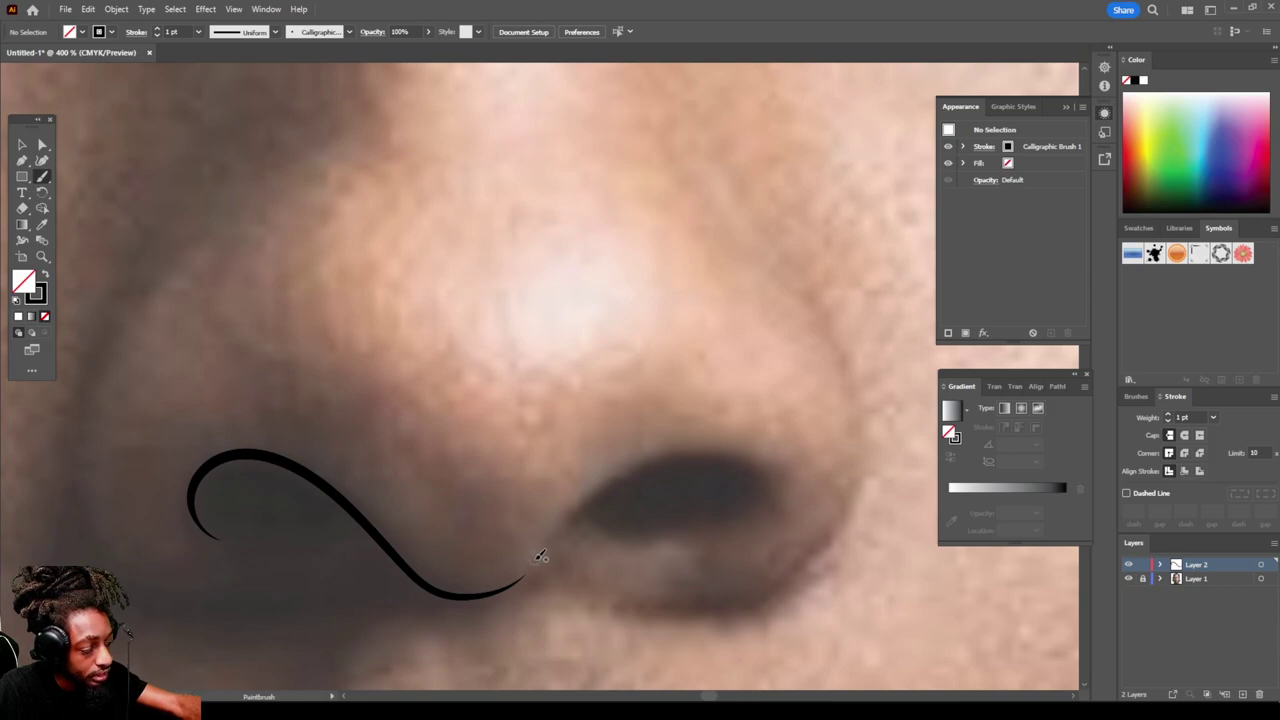
pyautogui.moveTo(572, 521)
pyautogui.mouseDown()
pyautogui.moveTo(628, 471)
pyautogui.moveTo(687, 449)
pyautogui.moveTo(739, 458)
pyautogui.moveTo(768, 521)
pyautogui.mouseUp()
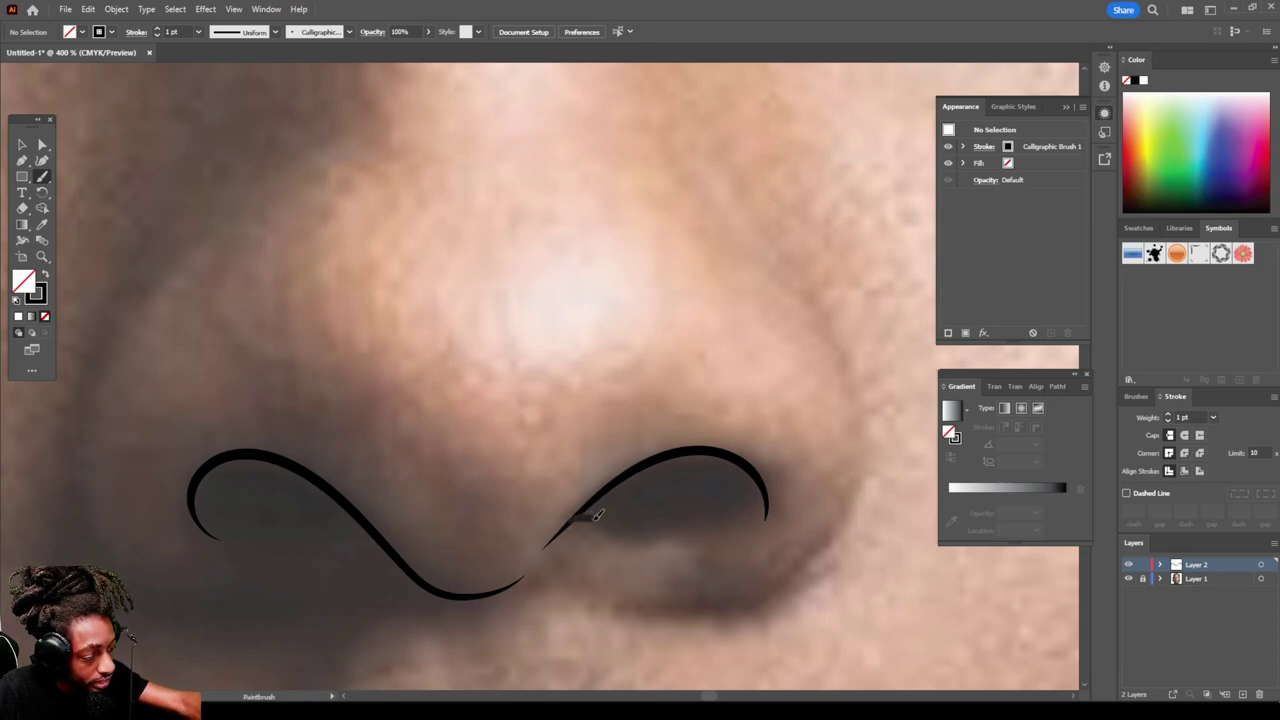
# Step: Close both nostril shapes with brush strokes along their lower edges, starting with the right nostril
pyautogui.moveTo(626, 528)
pyautogui.mouseDown()
pyautogui.moveTo(676, 534)
pyautogui.moveTo(746, 505)
pyautogui.mouseUp()
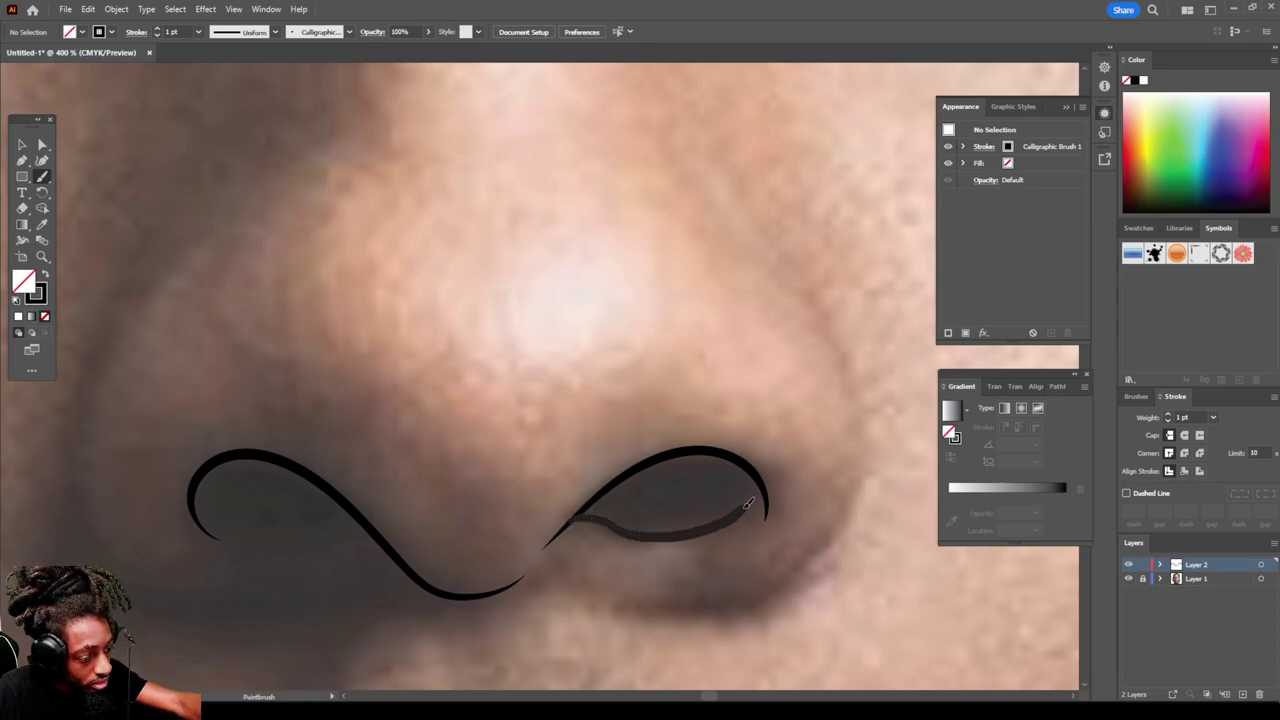
pyautogui.moveTo(745, 458); pyautogui.dragTo(746, 460)
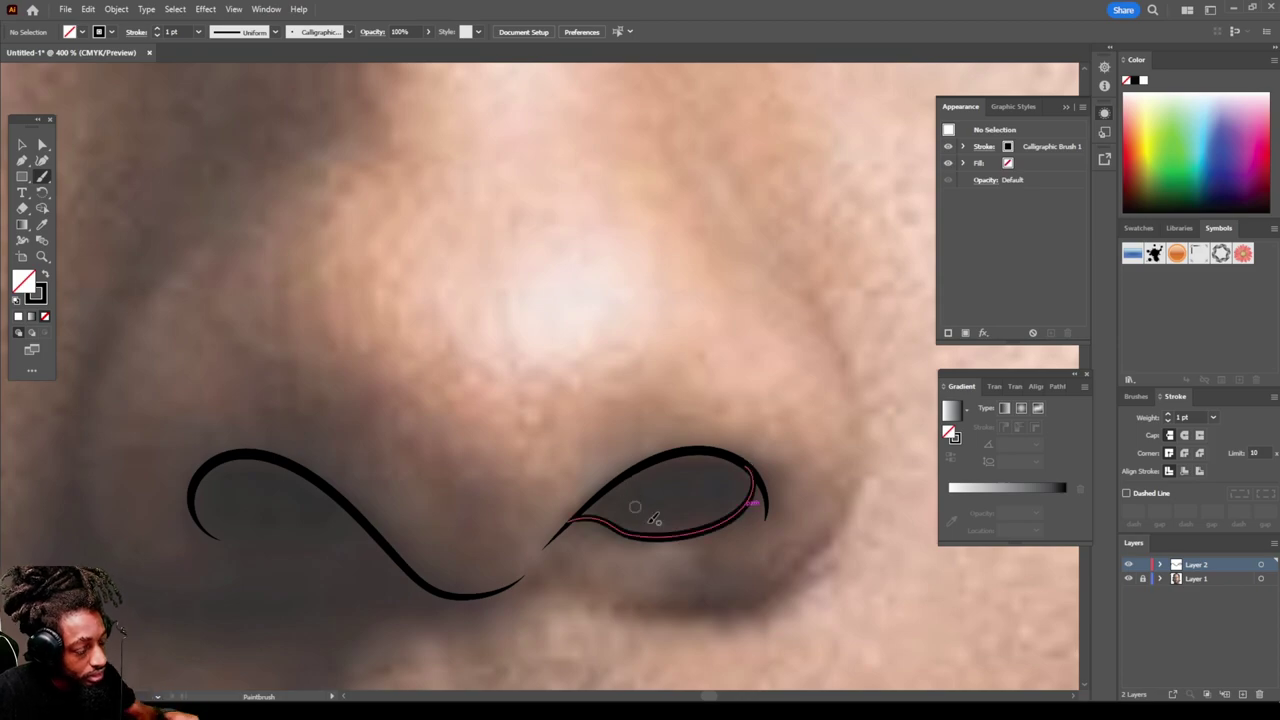
pyautogui.scroll(-3, 694, 606)
pyautogui.scroll(3, 611, 567)
pyautogui.scroll(2, 611, 567)
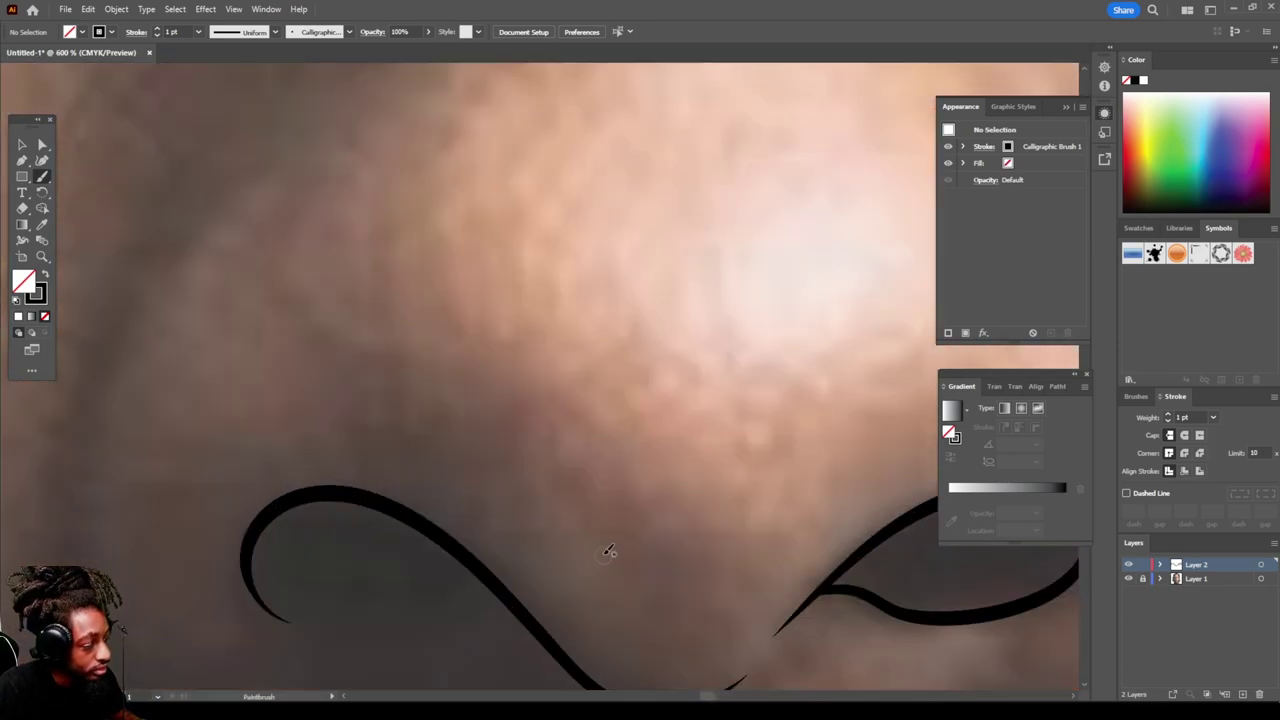
pyautogui.scroll(-1, 608, 551)
pyautogui.moveTo(255, 425)
pyautogui.mouseDown()
pyautogui.moveTo(288, 474)
pyautogui.moveTo(383, 492)
pyautogui.moveTo(512, 488)
pyautogui.moveTo(530, 516)
pyautogui.mouseUp()
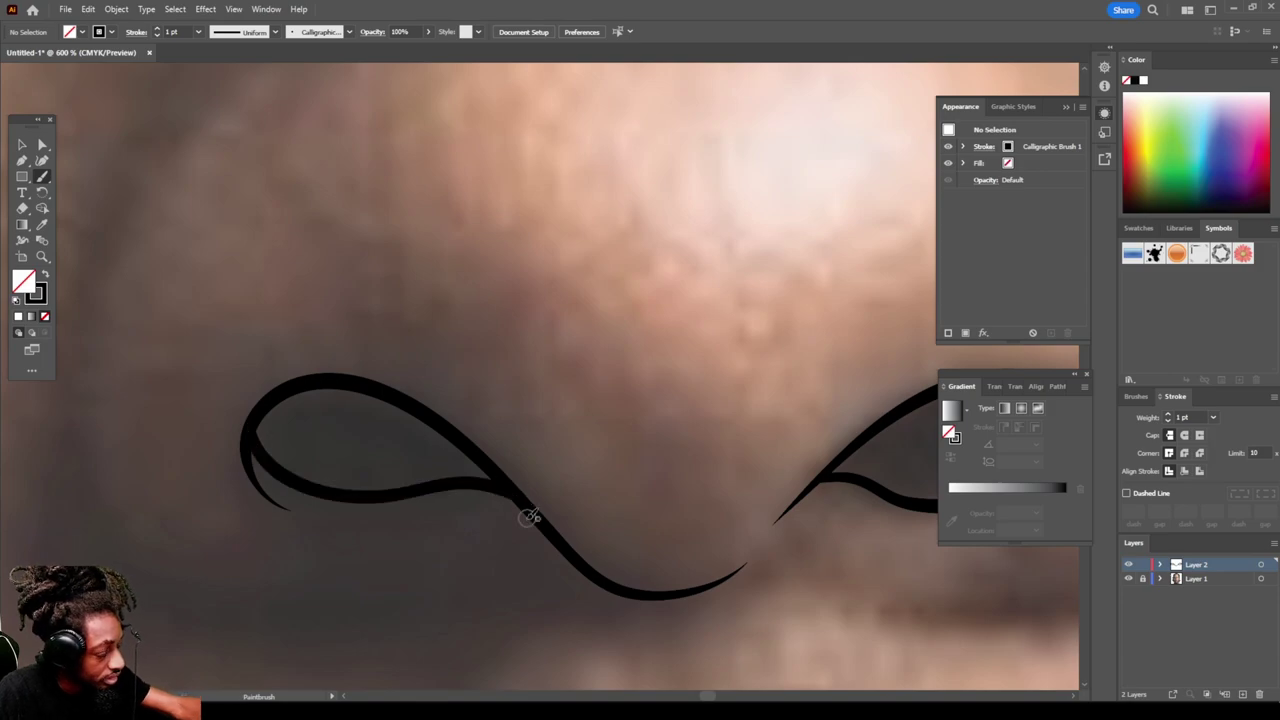
# Step: Trace the outer contours of the left and right nose wings with one curved brush stroke each
pyautogui.scroll(-1, 530, 516)
pyautogui.hotkey('ctrl', '-')
pyautogui.hotkey('ctrl', '-')
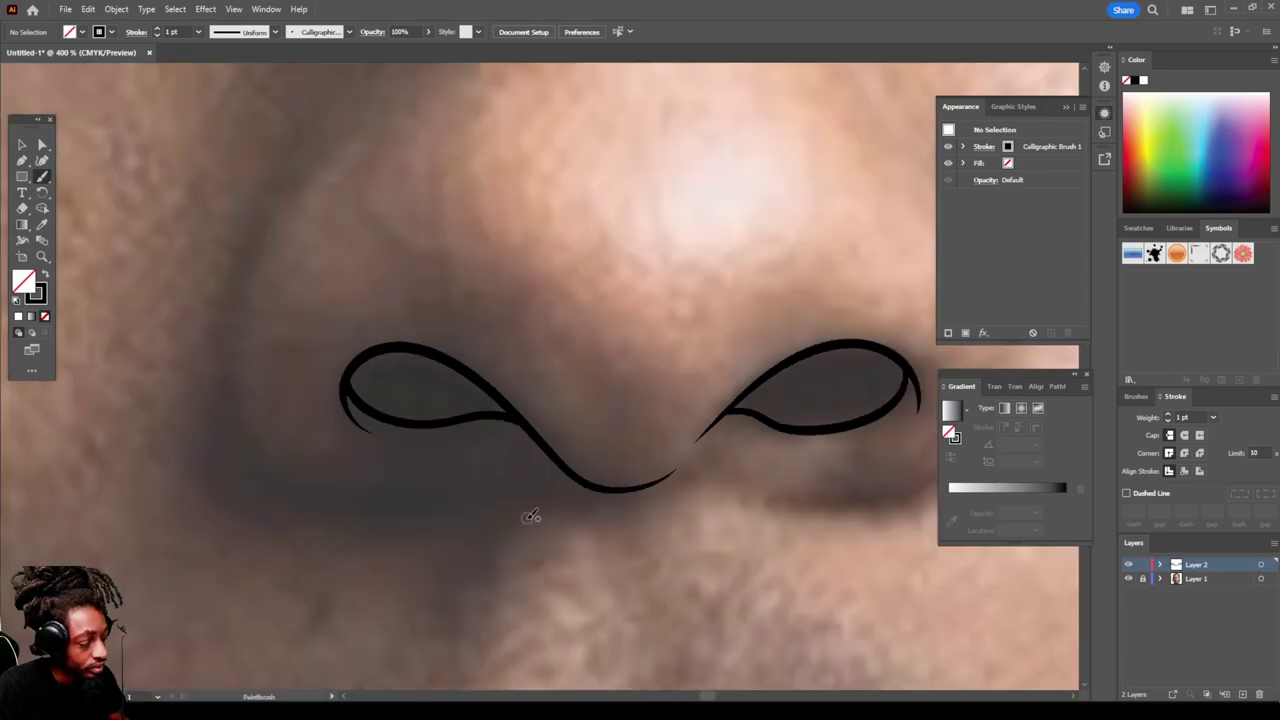
pyautogui.hotkey('ctrl', '-')
pyautogui.scroll(1, 528, 505)
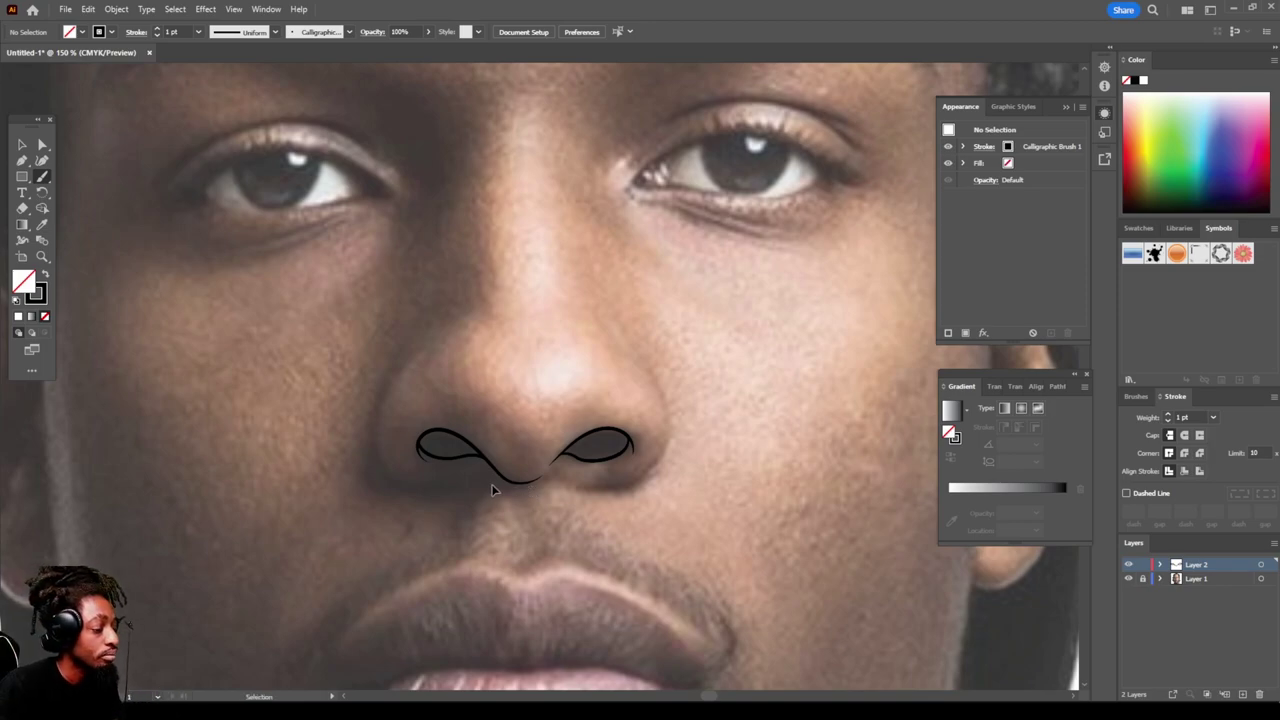
pyautogui.hscroll(2, 494, 470)
pyautogui.hscroll(-5, 497, 465)
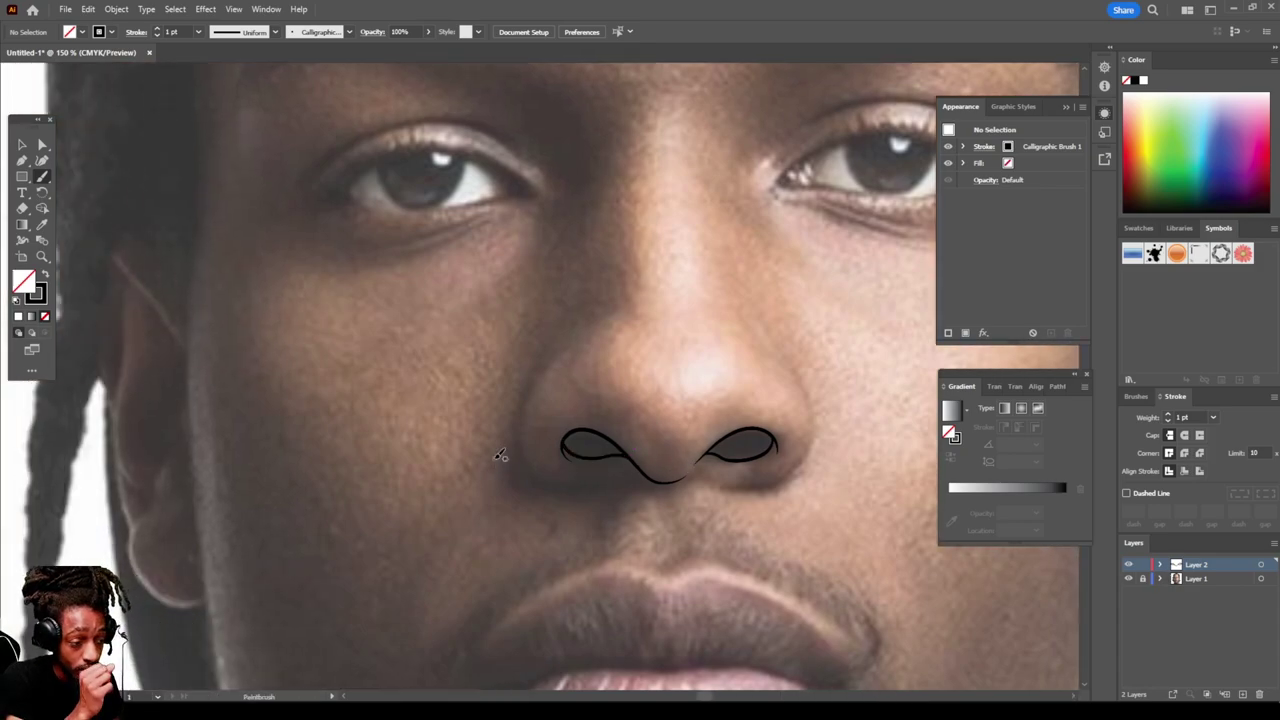
pyautogui.scroll(3, 500, 455)
pyautogui.hscroll(2, 491, 460)
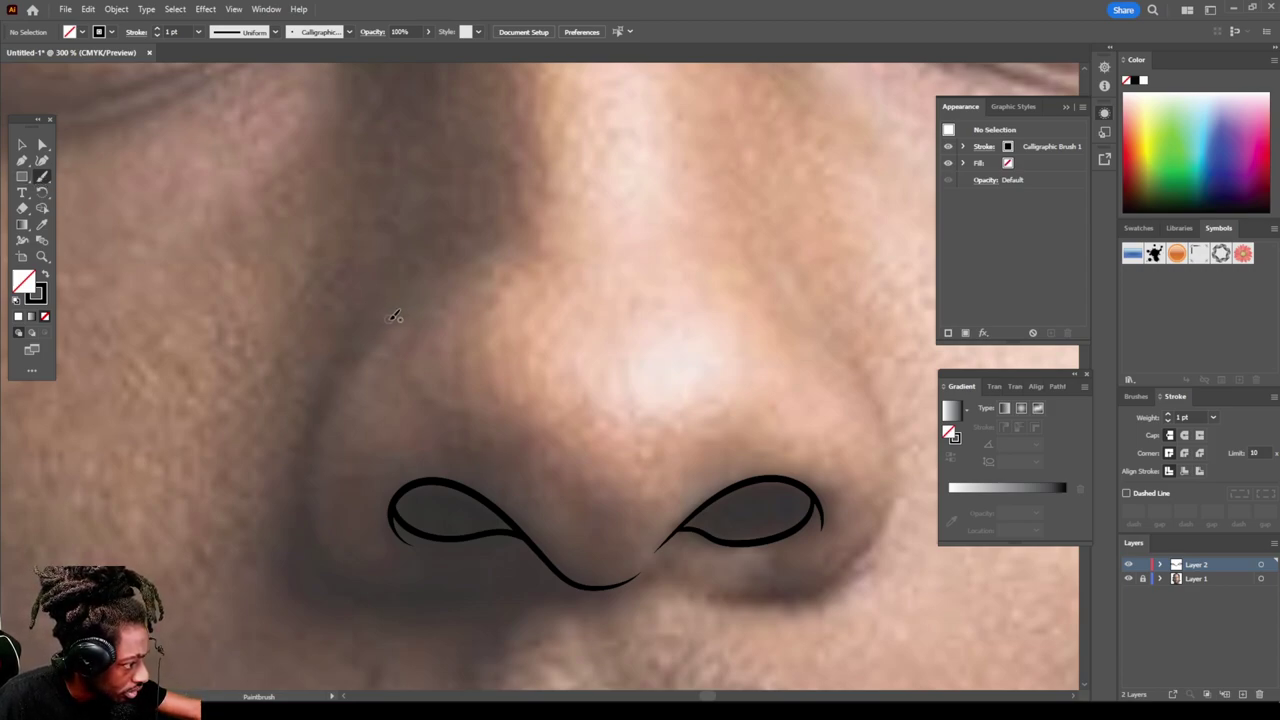
pyautogui.moveTo(362, 351)
pyautogui.mouseDown()
pyautogui.moveTo(322, 420)
pyautogui.moveTo(306, 498)
pyautogui.moveTo(330, 562)
pyautogui.moveTo(424, 592)
pyautogui.moveTo(482, 575)
pyautogui.mouseUp()
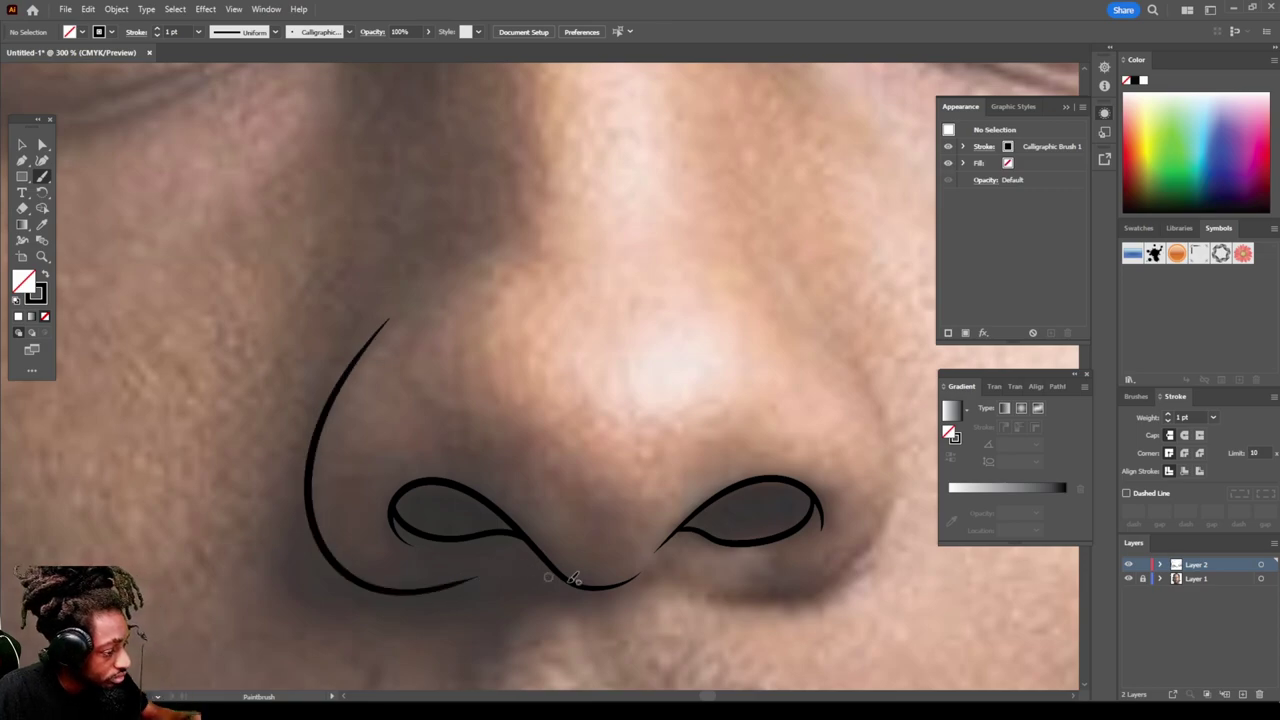
pyautogui.hscroll(2, 681, 626)
pyautogui.hscroll(1, 681, 626)
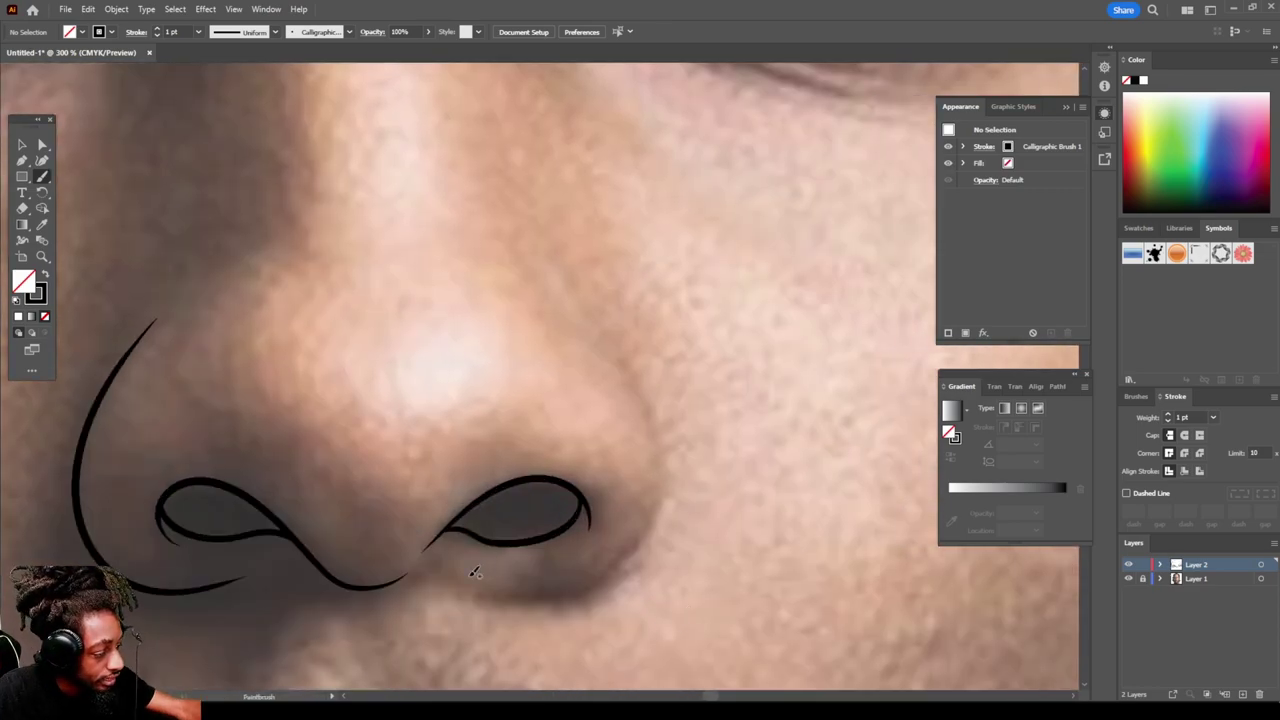
pyautogui.moveTo(460, 577)
pyautogui.mouseDown()
pyautogui.moveTo(554, 604)
pyautogui.moveTo(608, 594)
pyautogui.moveTo(661, 542)
pyautogui.moveTo(662, 434)
pyautogui.moveTo(566, 293)
pyautogui.mouseUp()
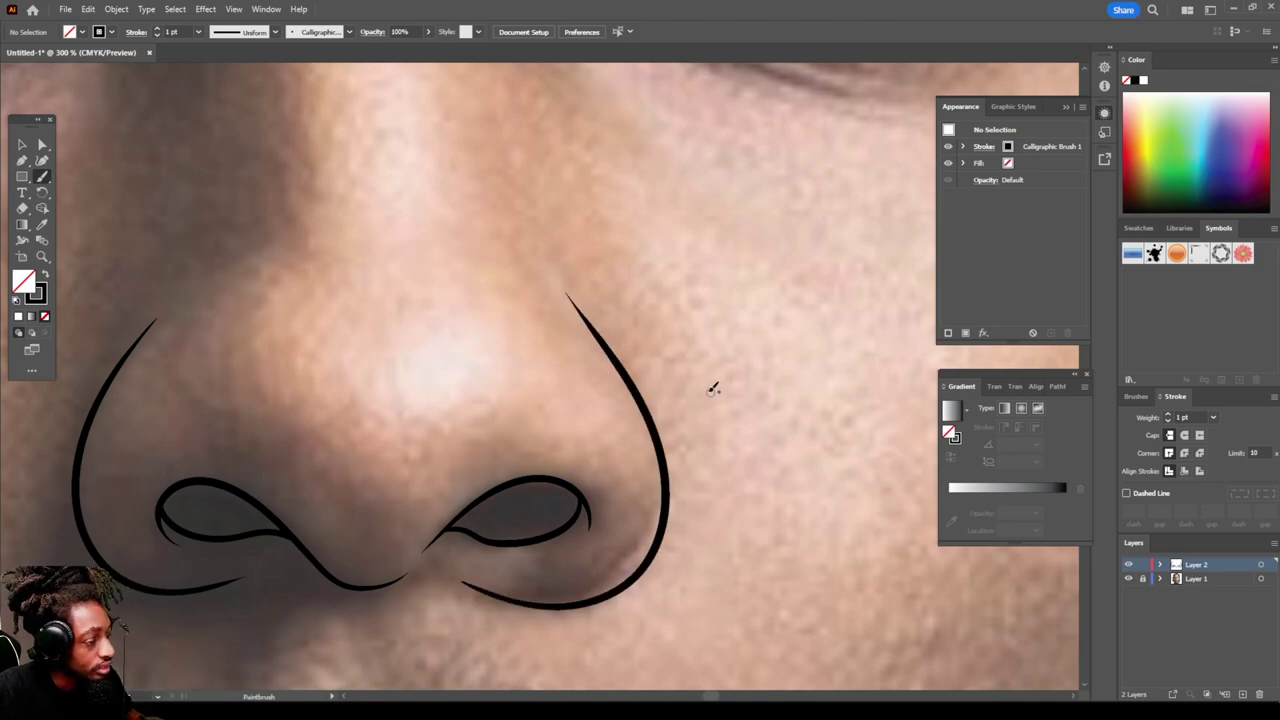
# Step: Mark both corners of the mouth with short curved strokes and paint the wavy line between the lips
pyautogui.scroll(-4, 705, 392)
pyautogui.scroll(3, 697, 400)
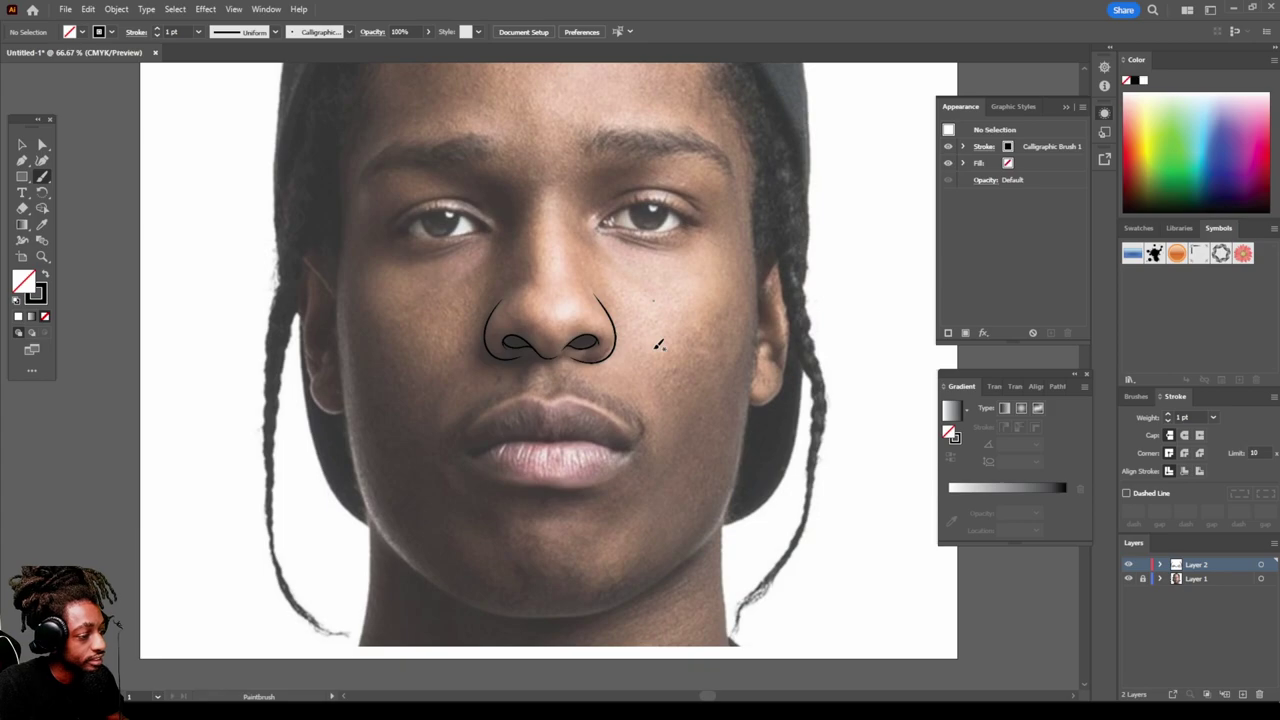
pyautogui.scroll(-3, 655, 354)
pyautogui.scroll(1, 655, 354)
pyautogui.scroll(1, 655, 354)
pyautogui.scroll(1, 655, 354)
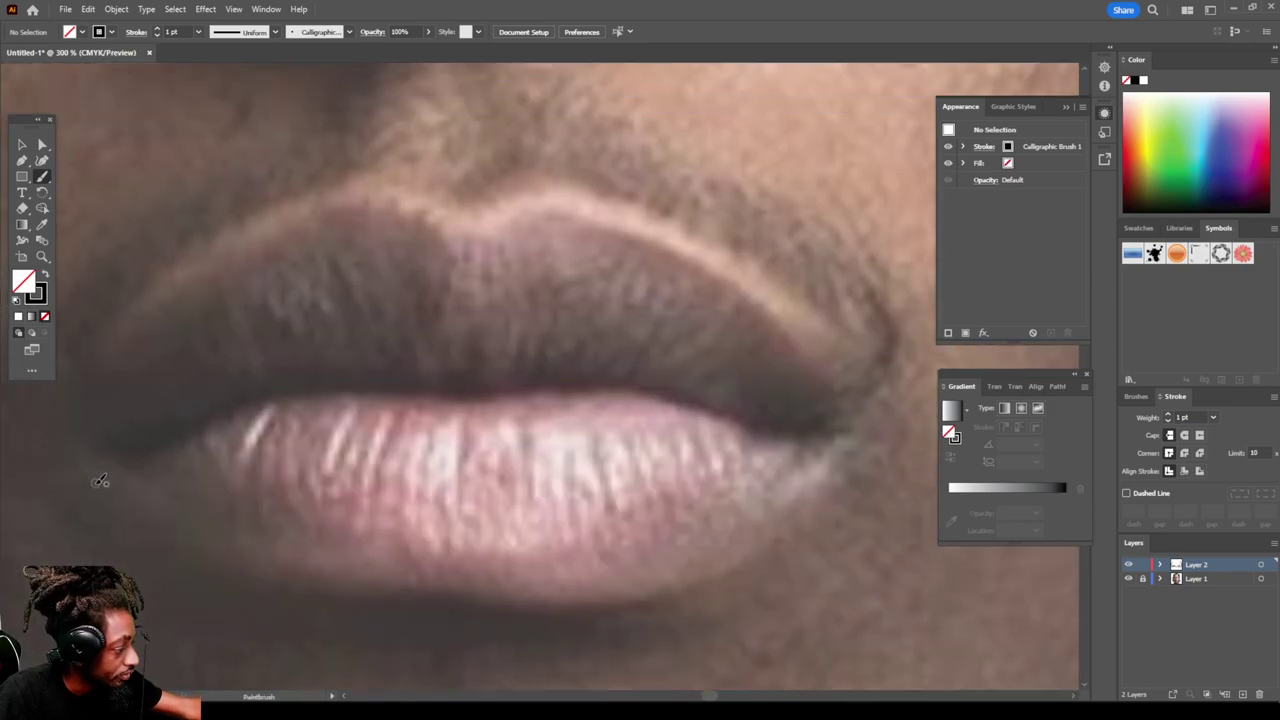
pyautogui.moveTo(92, 470); pyautogui.dragTo(73, 413)
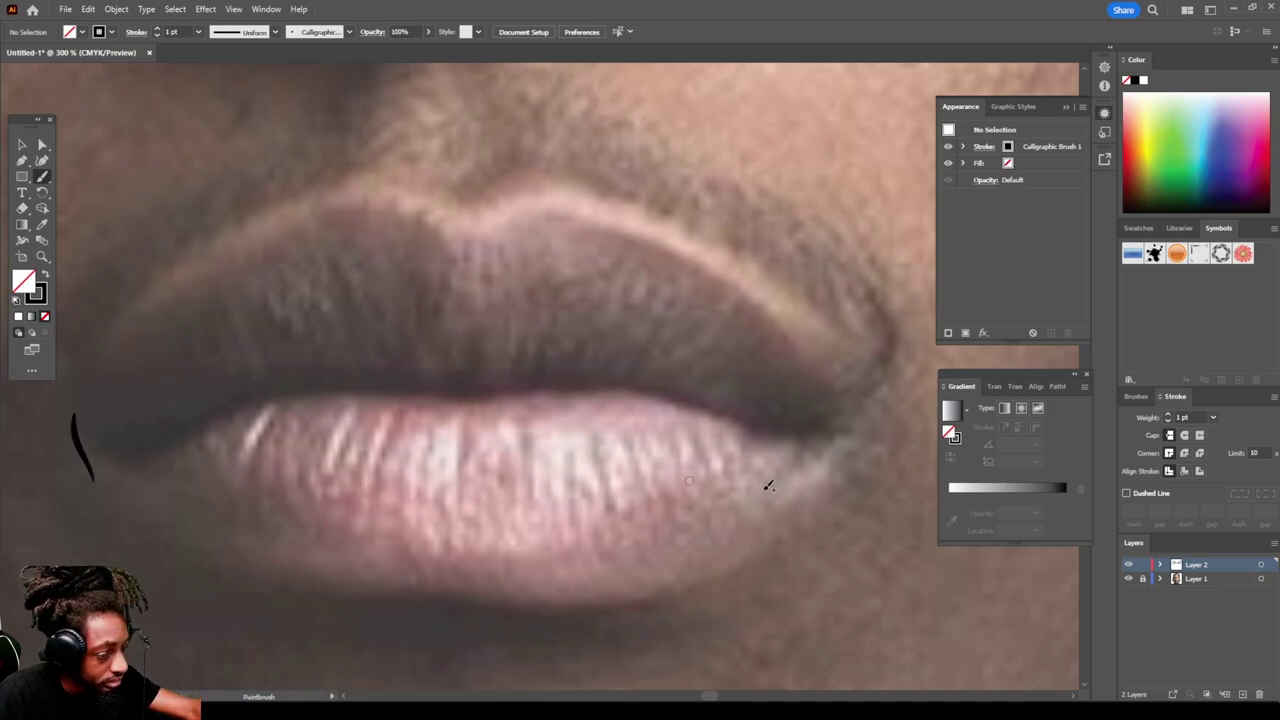
pyautogui.moveTo(832, 484); pyautogui.dragTo(850, 400)
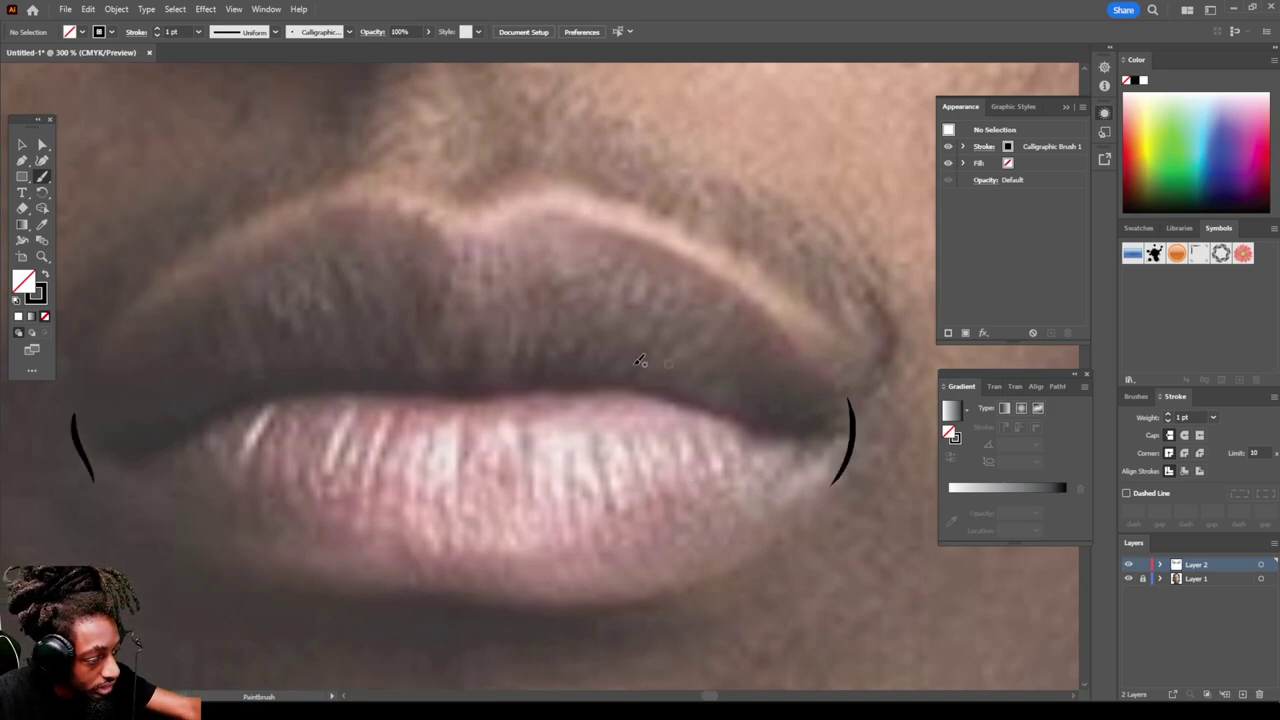
pyautogui.moveTo(80, 428)
pyautogui.mouseDown()
pyautogui.moveTo(123, 454)
pyautogui.moveTo(314, 386)
pyautogui.moveTo(476, 395)
pyautogui.moveTo(585, 379)
pyautogui.moveTo(852, 436)
pyautogui.mouseUp()
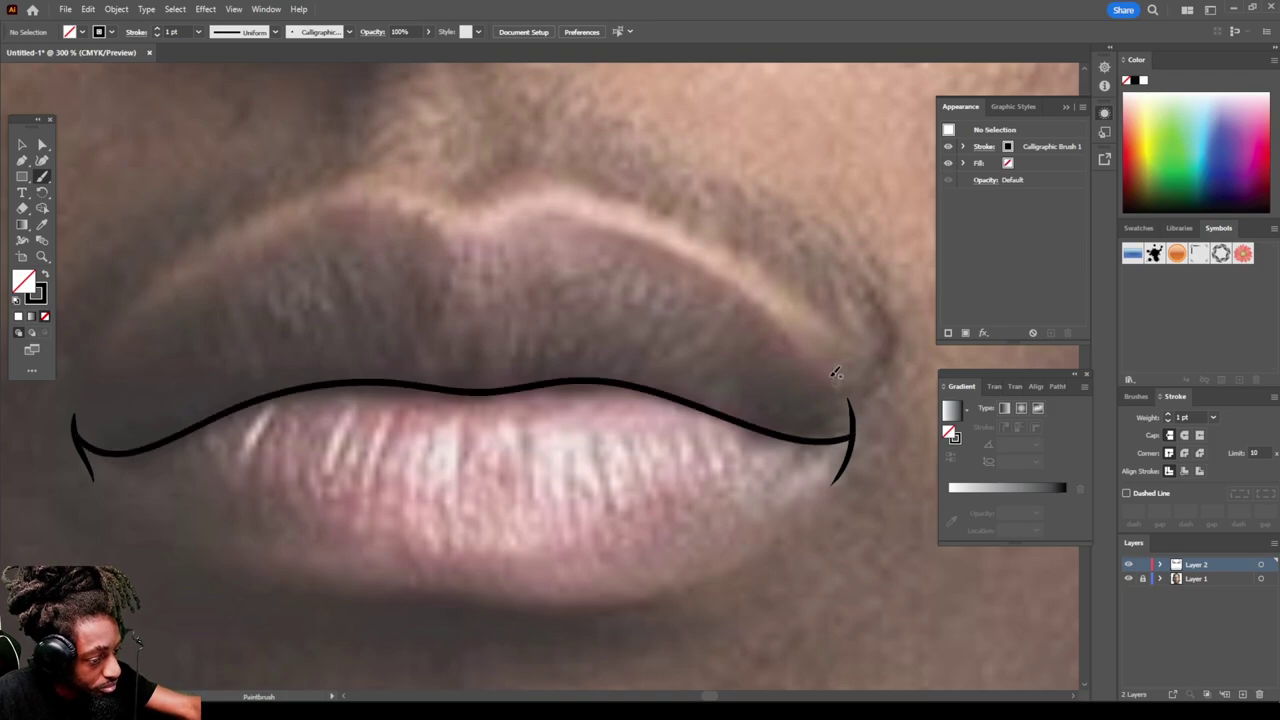
# Step: Trace the outer contours of the upper and lower lips from one mouth corner to the other
pyautogui.moveTo(78, 432)
pyautogui.mouseDown()
pyautogui.moveTo(135, 325)
pyautogui.moveTo(213, 255)
pyautogui.moveTo(299, 206)
pyautogui.moveTo(385, 185)
pyautogui.moveTo(463, 224)
pyautogui.moveTo(556, 193)
pyautogui.moveTo(608, 206)
pyautogui.moveTo(743, 289)
pyautogui.moveTo(857, 430)
pyautogui.mouseUp()
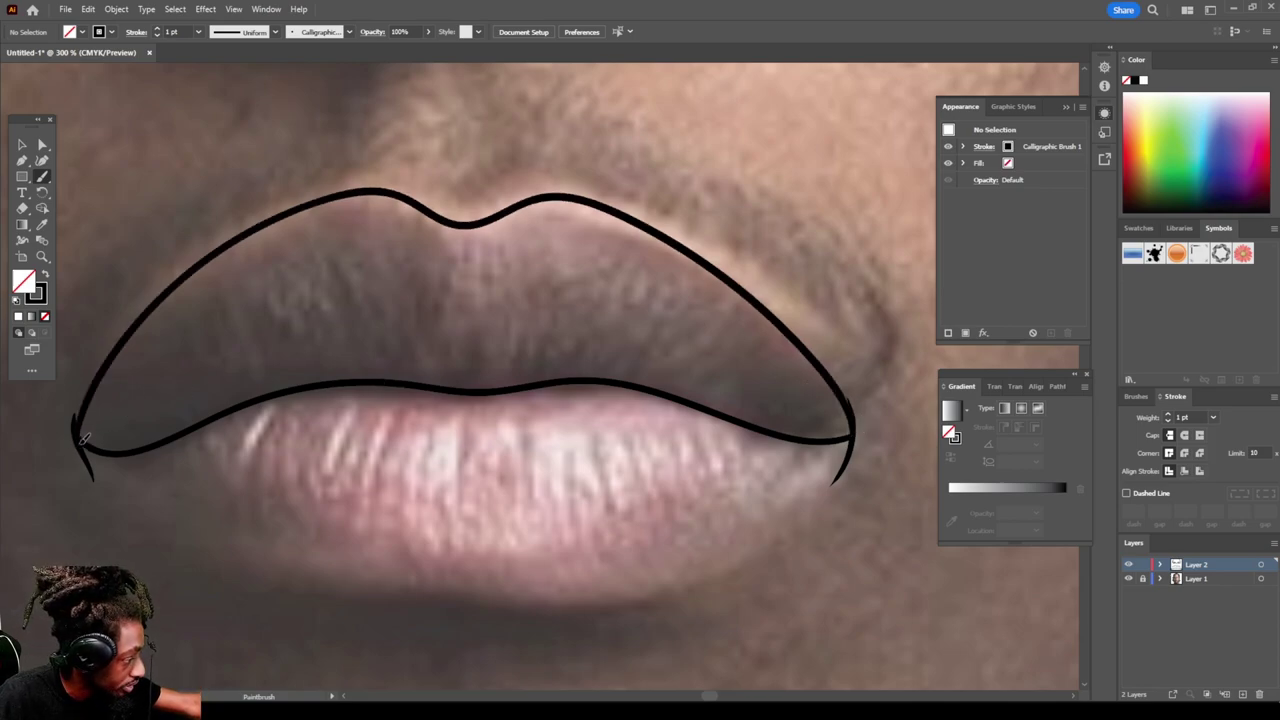
pyautogui.moveTo(87, 445)
pyautogui.mouseDown()
pyautogui.moveTo(138, 513)
pyautogui.moveTo(232, 566)
pyautogui.moveTo(318, 592)
pyautogui.moveTo(584, 603)
pyautogui.moveTo(672, 585)
pyautogui.moveTo(764, 541)
pyautogui.moveTo(815, 494)
pyautogui.moveTo(850, 432)
pyautogui.mouseUp()
pyautogui.hotkey('ctrl', '-')
pyautogui.hotkey('ctrl', '-')
pyautogui.hotkey('ctrl', '-')
pyautogui.hotkey('ctrl', '-')
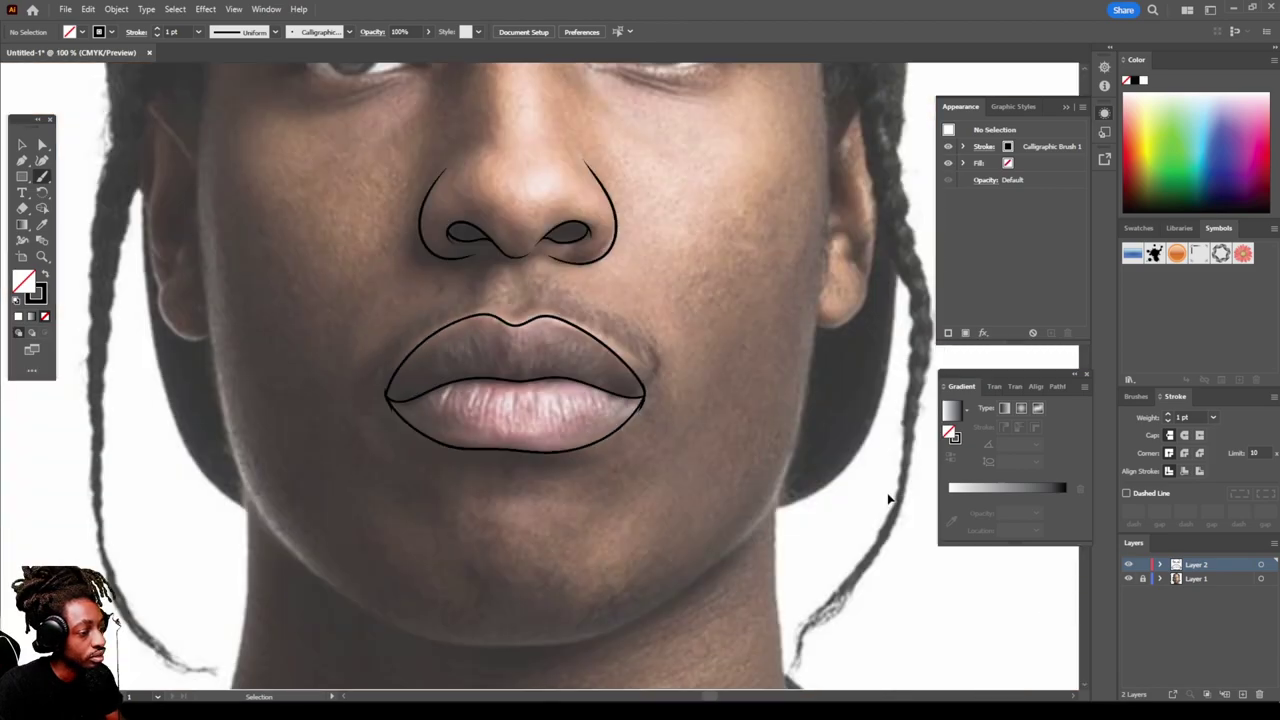
# Step: Trace the right-hand eye's upper and lower lid lines with the inner corner, and paint its iris outline
pyautogui.hotkey('ctrl', '+')
pyautogui.hotkey('ctrl', '+')
pyautogui.hotkey('ctrl', '+')
pyautogui.hotkey('ctrl', '+')
pyautogui.hotkey('ctrl', '+')
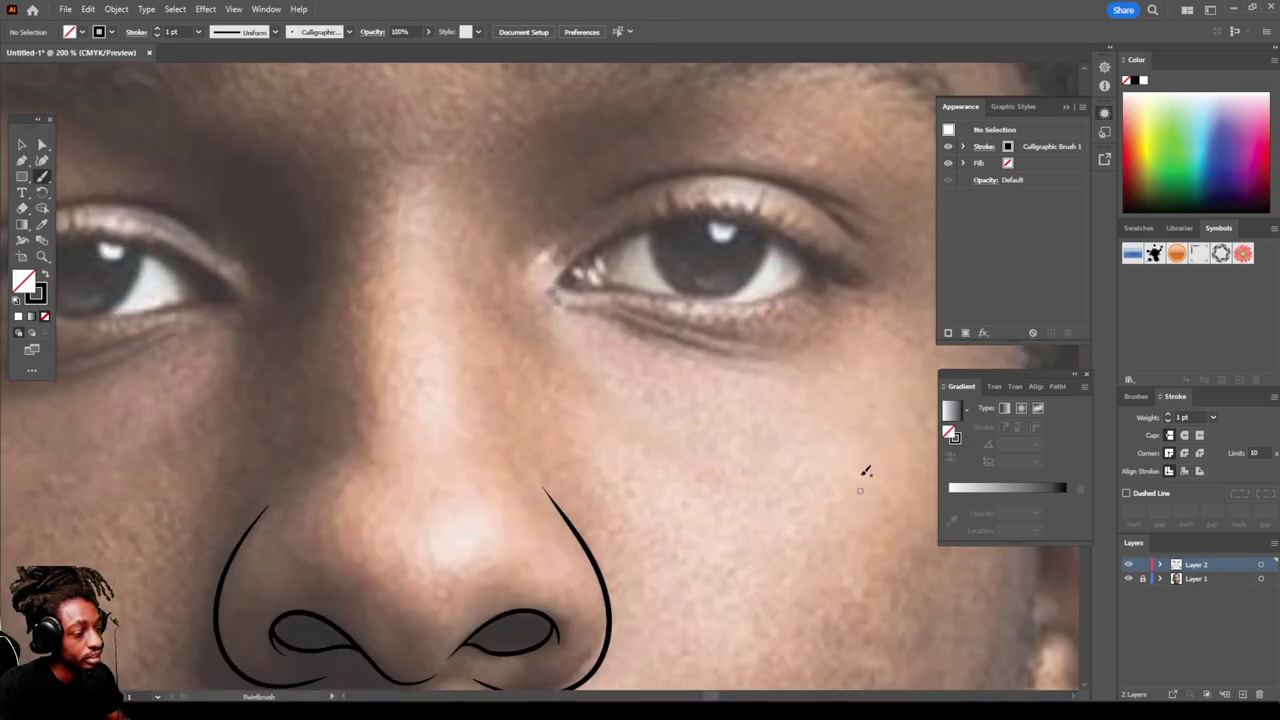
pyautogui.scroll(2, 868, 475)
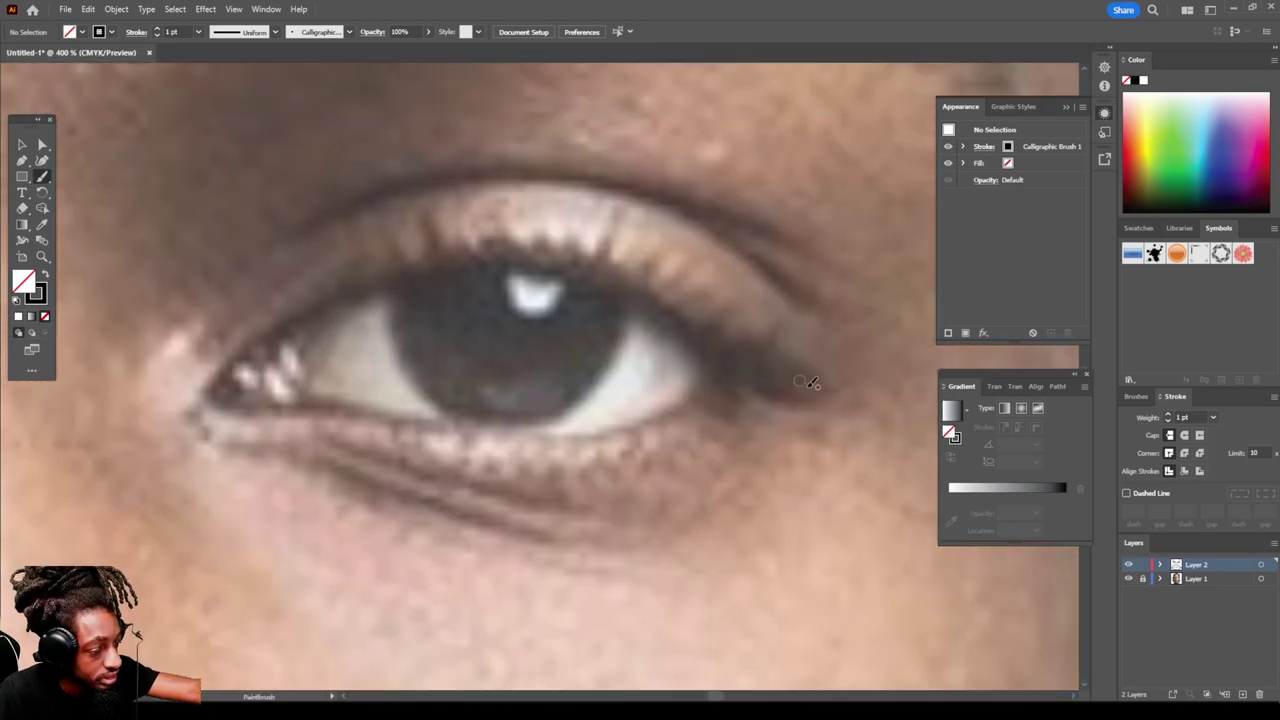
pyautogui.moveTo(835, 390)
pyautogui.mouseDown()
pyautogui.moveTo(772, 388)
pyautogui.moveTo(648, 304)
pyautogui.moveTo(504, 263)
pyautogui.moveTo(331, 303)
pyautogui.moveTo(208, 401)
pyautogui.moveTo(231, 408)
pyautogui.moveTo(275, 387)
pyautogui.moveTo(283, 334)
pyautogui.mouseUp()
pyautogui.moveTo(210, 400)
pyautogui.mouseDown()
pyautogui.moveTo(328, 400)
pyautogui.moveTo(553, 428)
pyautogui.moveTo(630, 422)
pyautogui.moveTo(738, 370)
pyautogui.mouseUp()
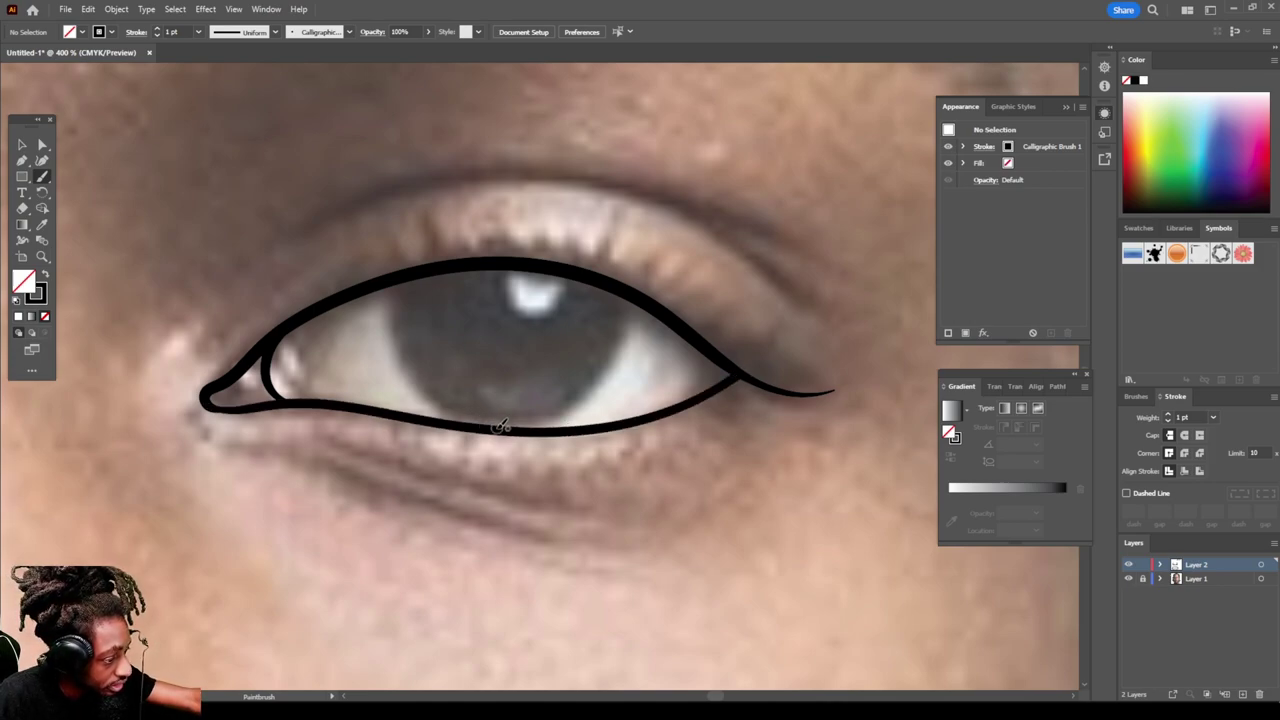
pyautogui.moveTo(526, 426)
pyautogui.mouseDown()
pyautogui.moveTo(570, 400)
pyautogui.moveTo(614, 340)
pyautogui.moveTo(627, 288)
pyautogui.mouseUp()
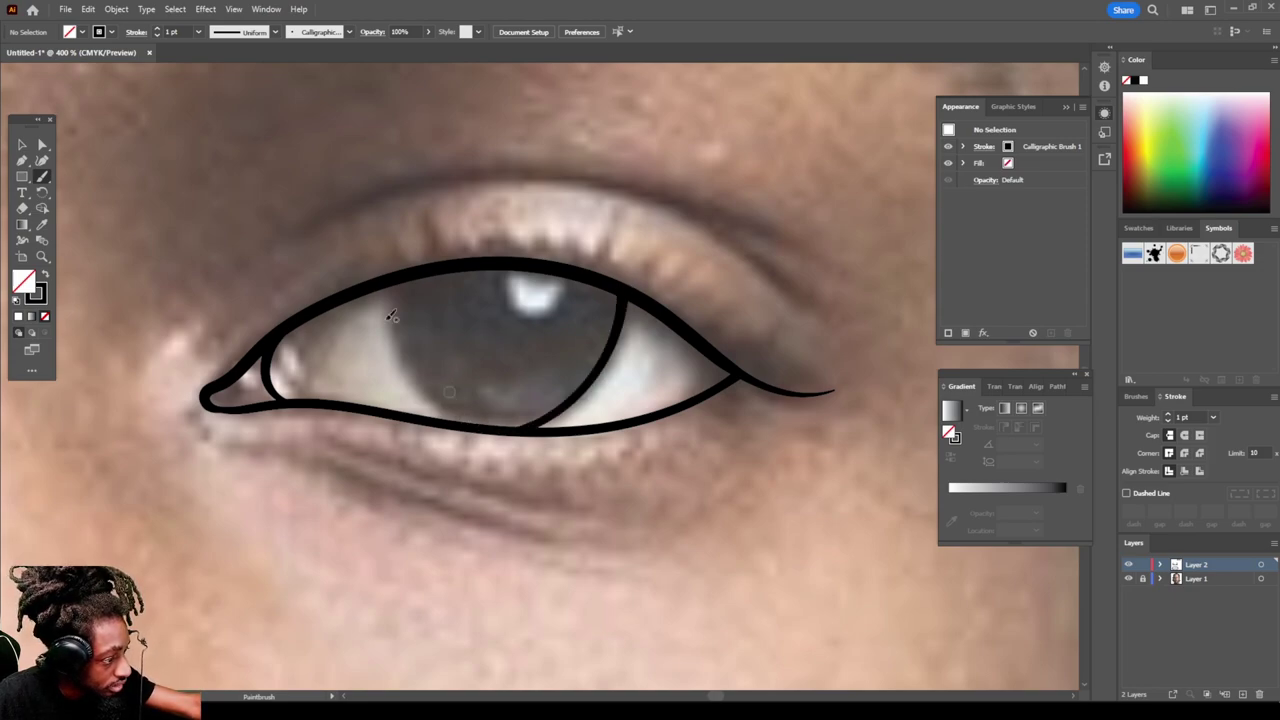
pyautogui.moveTo(395, 287)
pyautogui.mouseDown()
pyautogui.moveTo(388, 350)
pyautogui.moveTo(440, 404)
pyautogui.moveTo(494, 428)
pyautogui.moveTo(550, 412)
pyautogui.moveTo(600, 370)
pyautogui.moveTo(627, 287)
pyautogui.mouseUp()
# Step: Paint the crease under the right-hand eye and the eyelid fold above it, adding a second stroke at the fold's outer end
pyautogui.moveTo(576, 539)
pyautogui.mouseDown()
pyautogui.moveTo(491, 532)
pyautogui.moveTo(310, 453)
pyautogui.mouseUp()
pyautogui.scroll(2, 204, 360)
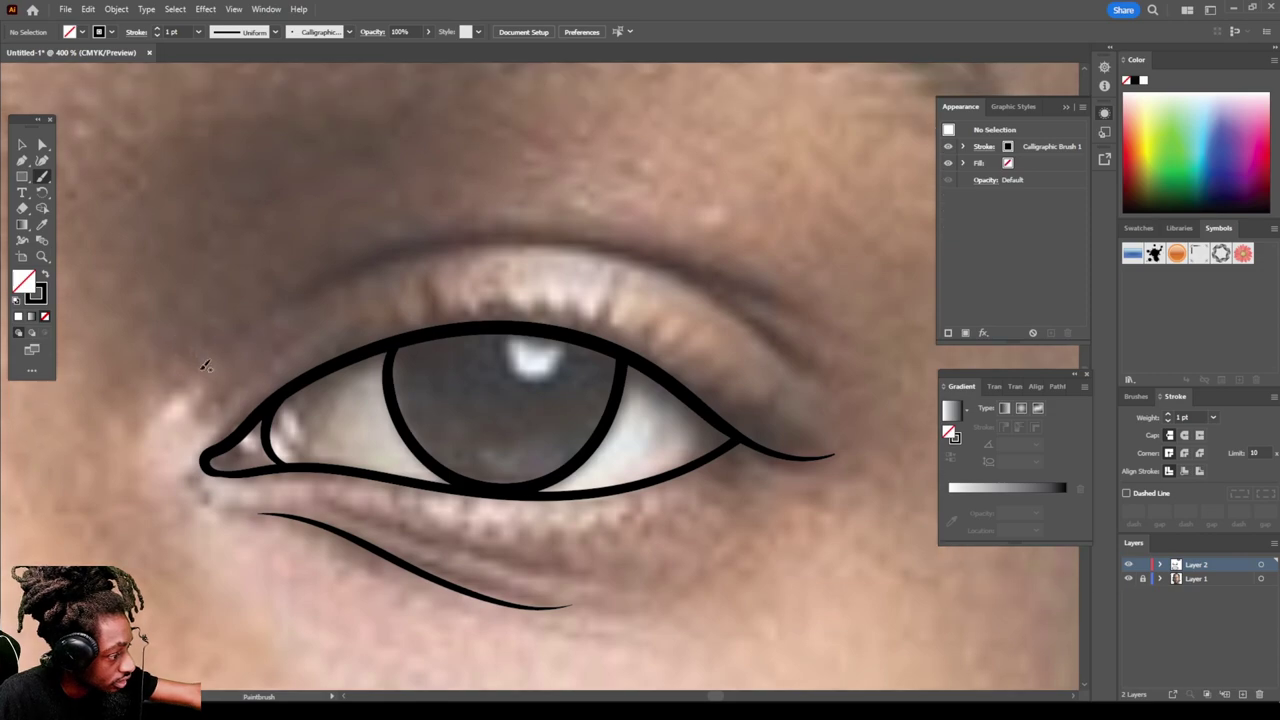
pyautogui.moveTo(206, 371)
pyautogui.mouseDown()
pyautogui.moveTo(341, 270)
pyautogui.moveTo(509, 233)
pyautogui.moveTo(676, 256)
pyautogui.moveTo(782, 298)
pyautogui.mouseUp()
pyautogui.moveTo(673, 270)
pyautogui.mouseDown()
pyautogui.moveTo(737, 300)
pyautogui.moveTo(820, 372)
pyautogui.mouseUp()
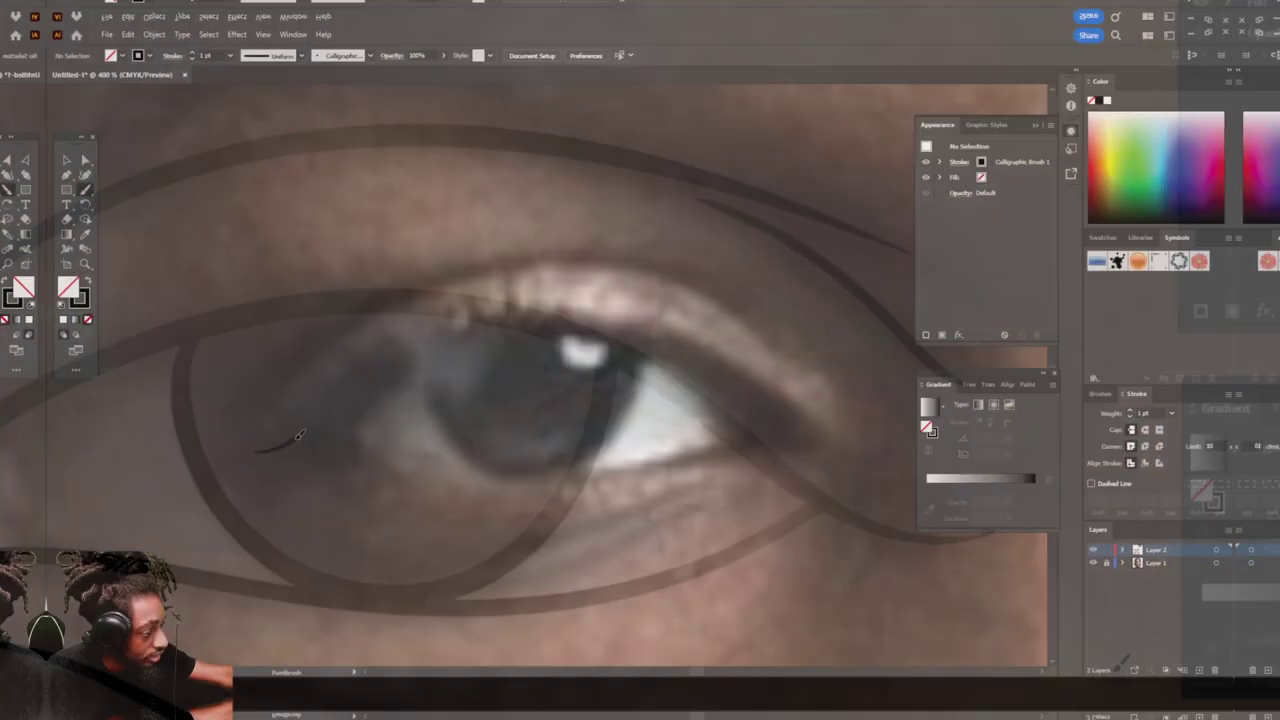
# Step: Trace the left-hand eye's upper lid, inner corner and lower lid line
pyautogui.moveTo(226, 458)
pyautogui.mouseDown()
pyautogui.moveTo(432, 347)
pyautogui.moveTo(553, 313)
pyautogui.moveTo(672, 342)
pyautogui.moveTo(770, 394)
pyautogui.moveTo(815, 421)
pyautogui.moveTo(812, 452)
pyautogui.mouseUp()
pyautogui.moveTo(731, 456)
pyautogui.mouseDown()
pyautogui.moveTo(762, 436)
pyautogui.moveTo(750, 376)
pyautogui.mouseUp()
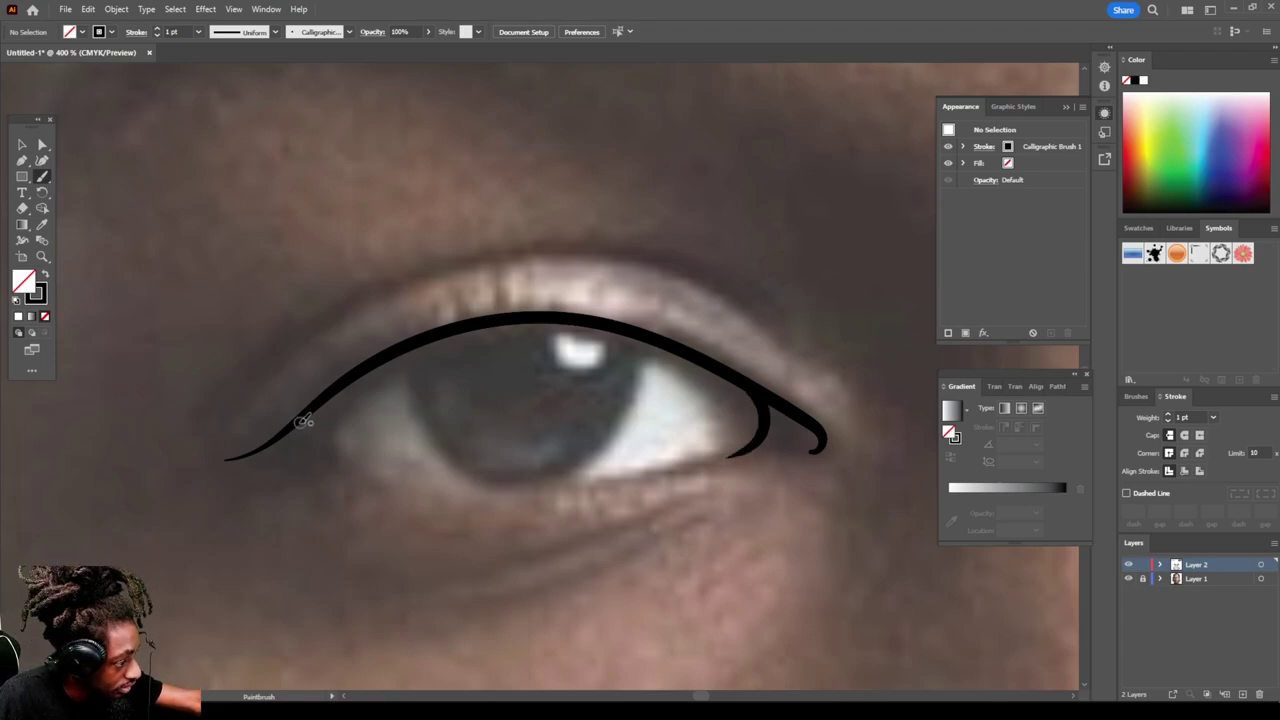
pyautogui.moveTo(295, 424)
pyautogui.mouseDown()
pyautogui.moveTo(397, 481)
pyautogui.moveTo(503, 492)
pyautogui.moveTo(823, 446)
pyautogui.mouseUp()
# Step: Paint the left-hand eye's upper fold in two strokes, the short crease beneath the eye, and the iris outline
pyautogui.moveTo(214, 408)
pyautogui.mouseDown()
pyautogui.moveTo(379, 285)
pyautogui.moveTo(464, 254)
pyautogui.moveTo(643, 246)
pyautogui.moveTo(762, 286)
pyautogui.mouseUp()
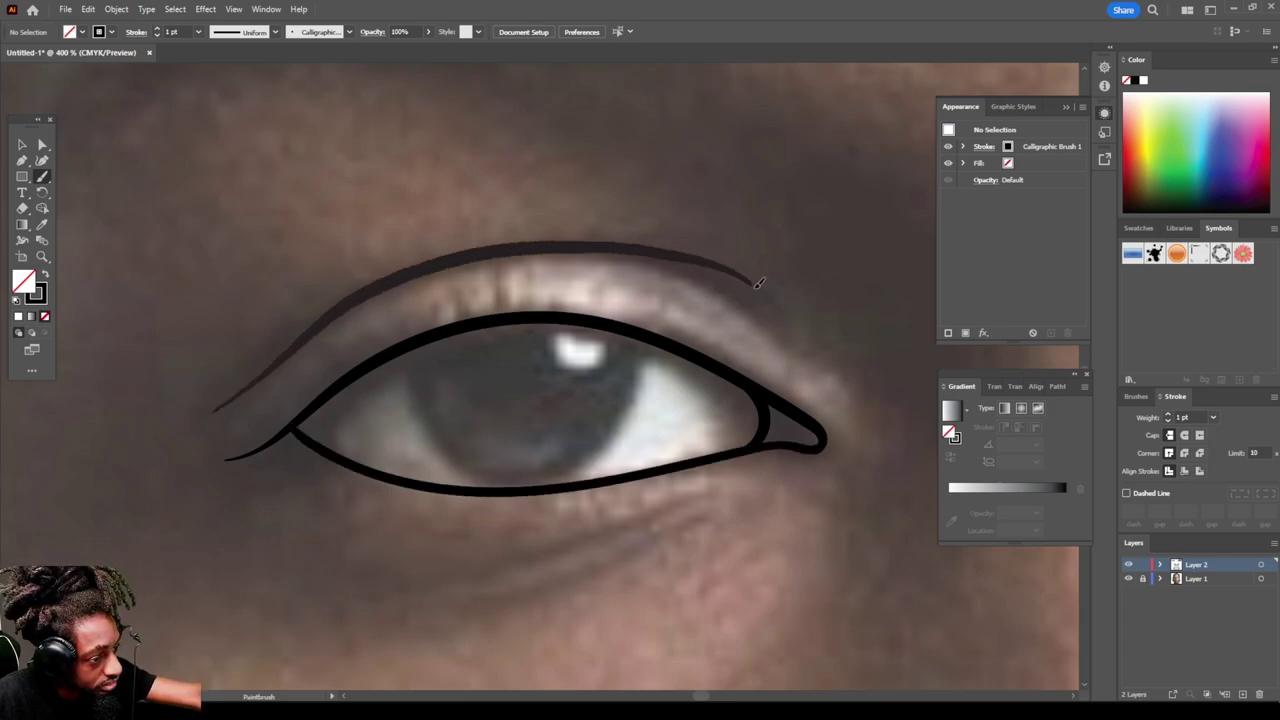
pyautogui.moveTo(684, 270)
pyautogui.mouseDown()
pyautogui.moveTo(730, 282)
pyautogui.moveTo(848, 366)
pyautogui.mouseUp()
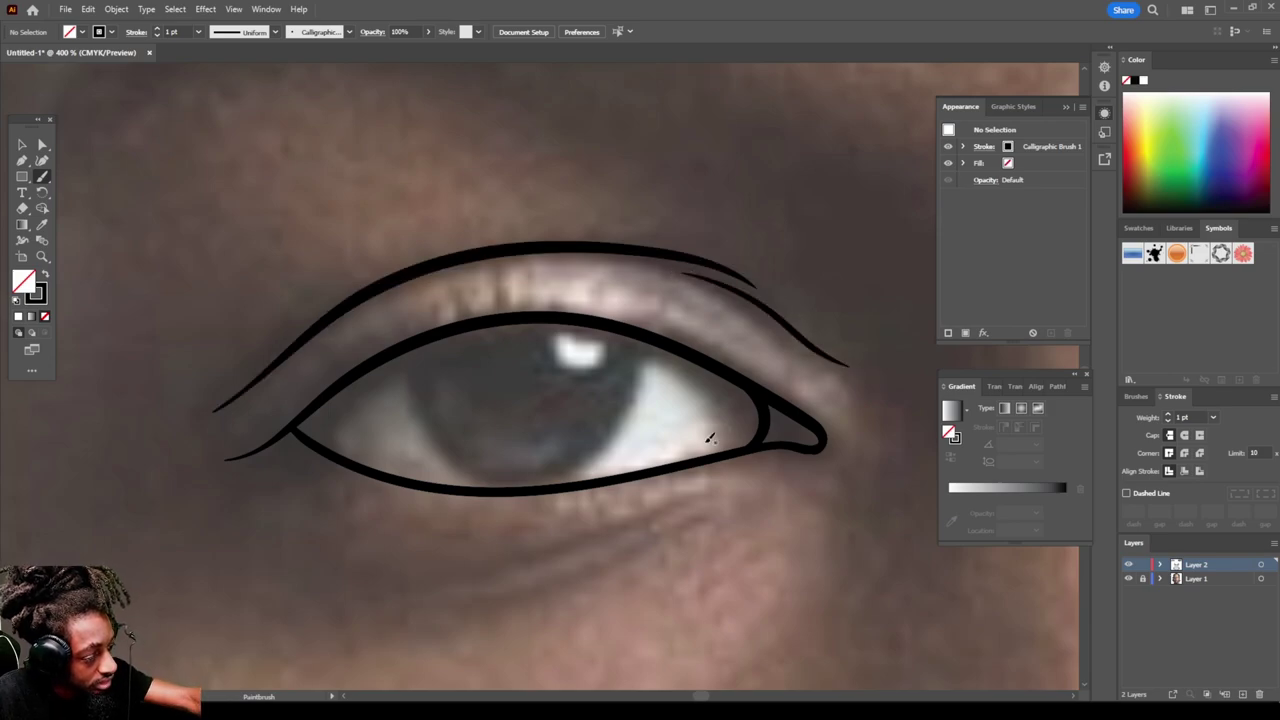
pyautogui.moveTo(574, 580); pyautogui.dragTo(734, 509)
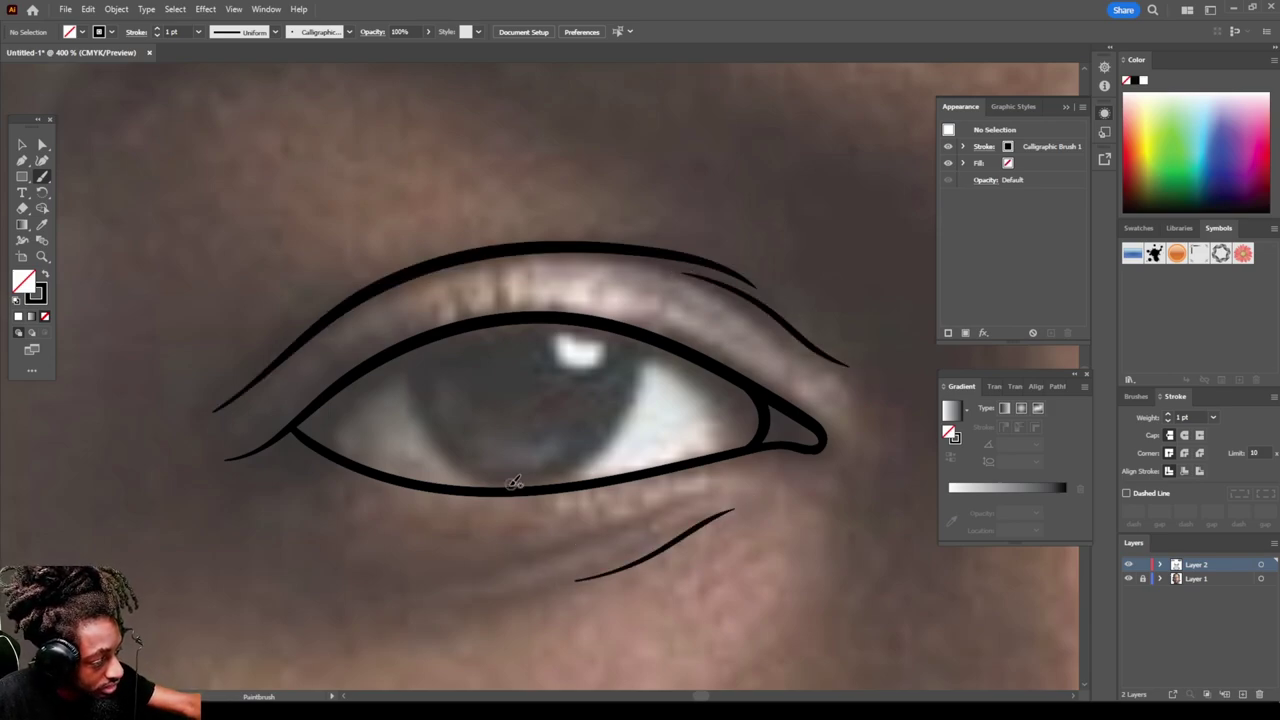
pyautogui.moveTo(400, 345)
pyautogui.mouseDown()
pyautogui.moveTo(427, 431)
pyautogui.moveTo(458, 463)
pyautogui.moveTo(527, 484)
pyautogui.moveTo(597, 453)
pyautogui.moveTo(627, 415)
pyautogui.moveTo(652, 336)
pyautogui.mouseUp()
# Step: Set the brush stroke weight to 3 pt and paint a short vertical test stroke beside the artboard
pyautogui.hotkey('ctrl', '-')
pyautogui.hotkey('ctrl', '-')
pyautogui.hotkey('ctrl', '-')
pyautogui.hotkey('ctrl', '-')
pyautogui.hotkey('ctrl', '-')
pyautogui.hotkey('ctrl', '-')
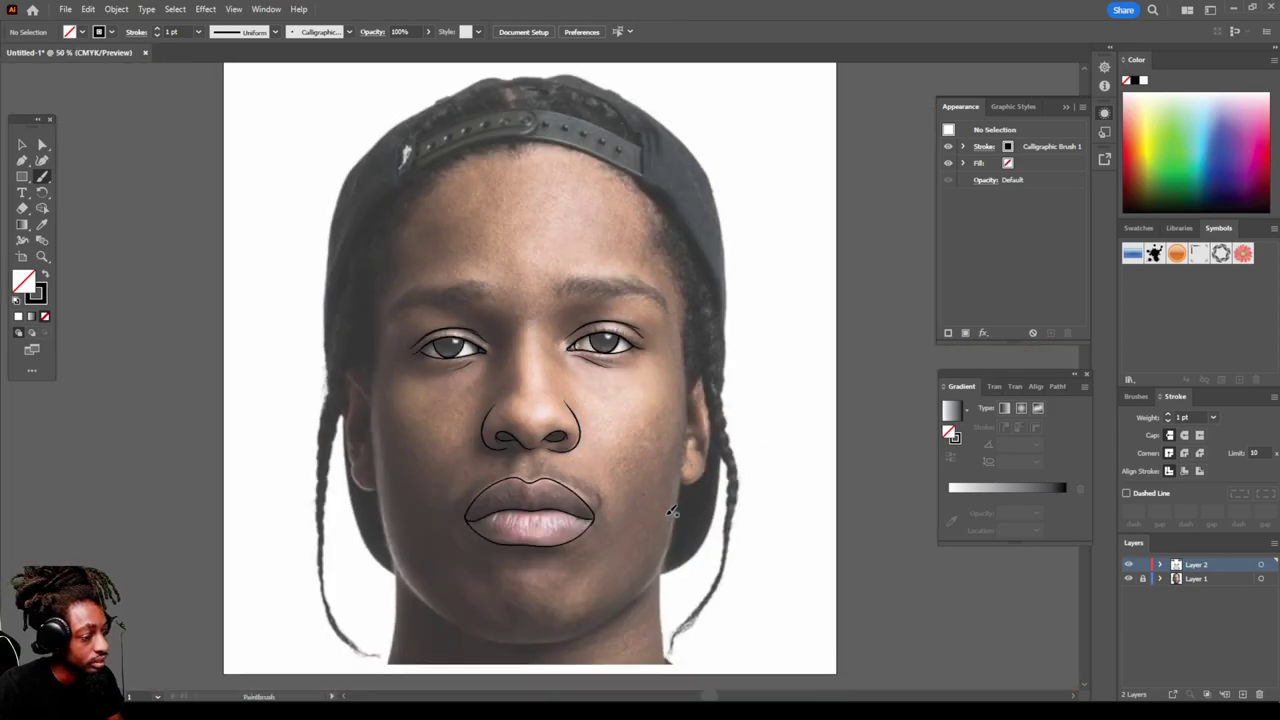
pyautogui.scroll(-1, 670, 500)
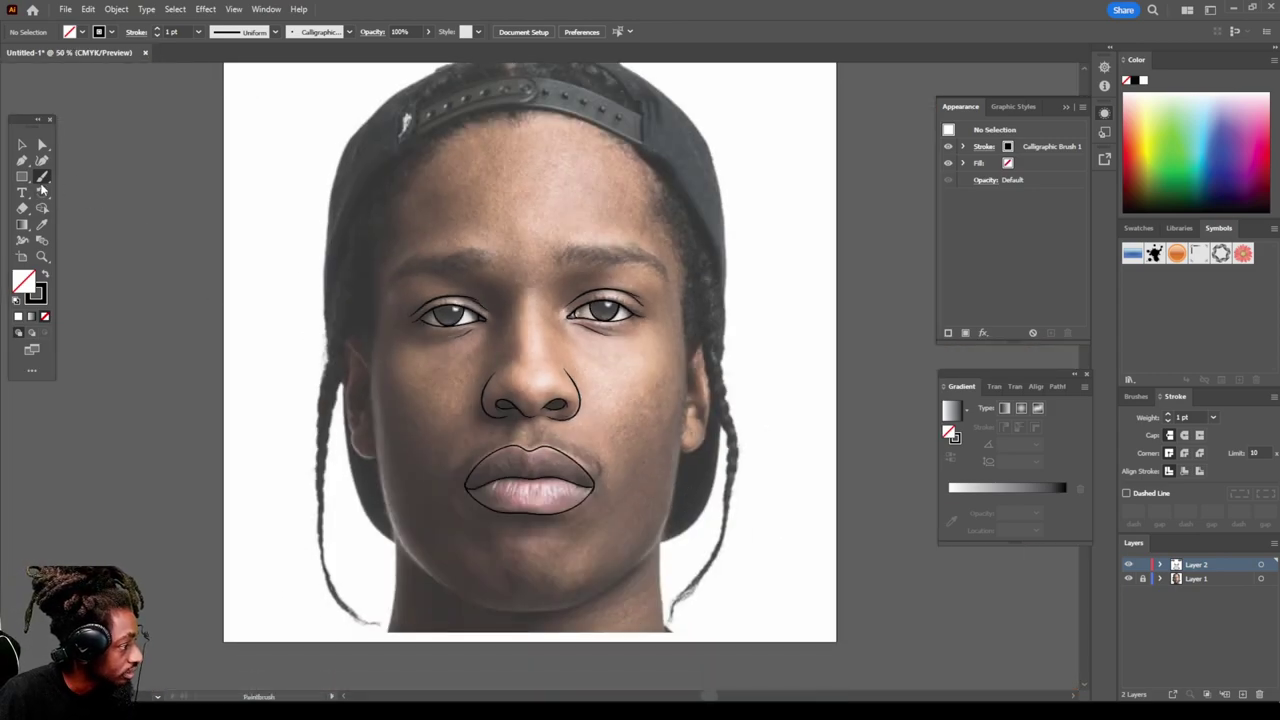
pyautogui.click(200, 32)
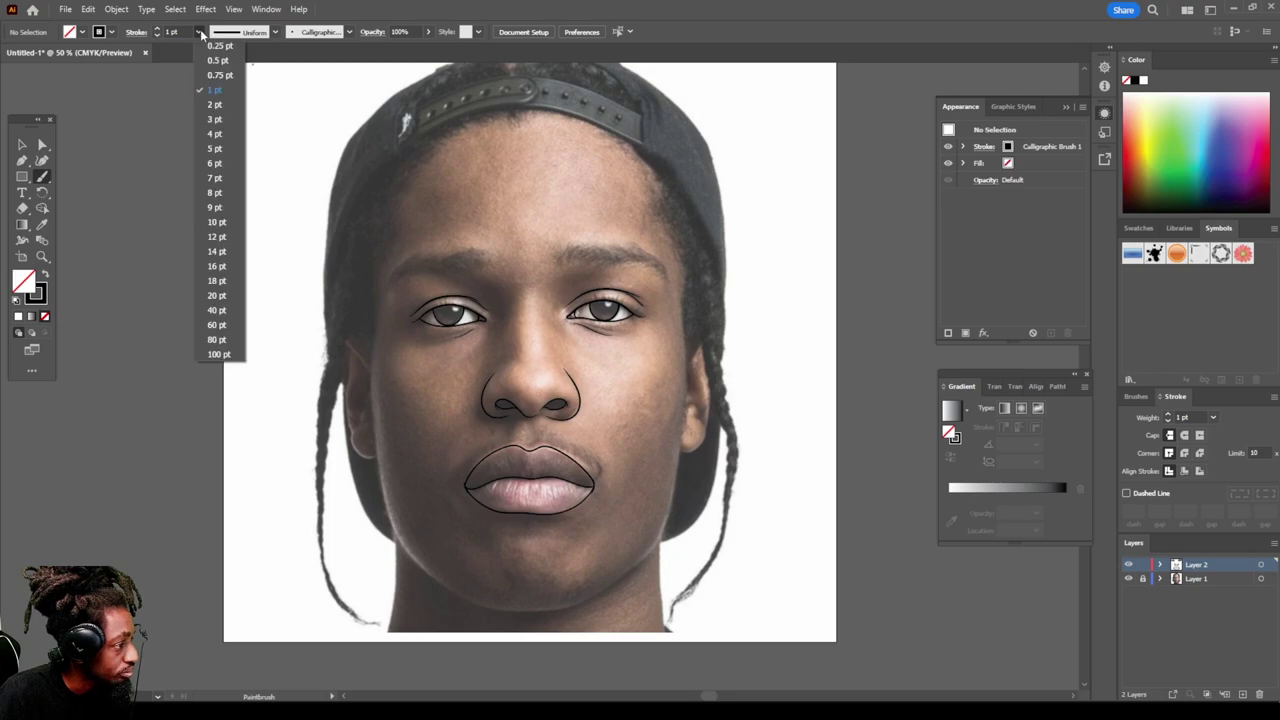
pyautogui.click(219, 120)
pyautogui.moveTo(166, 184); pyautogui.dragTo(165, 245)
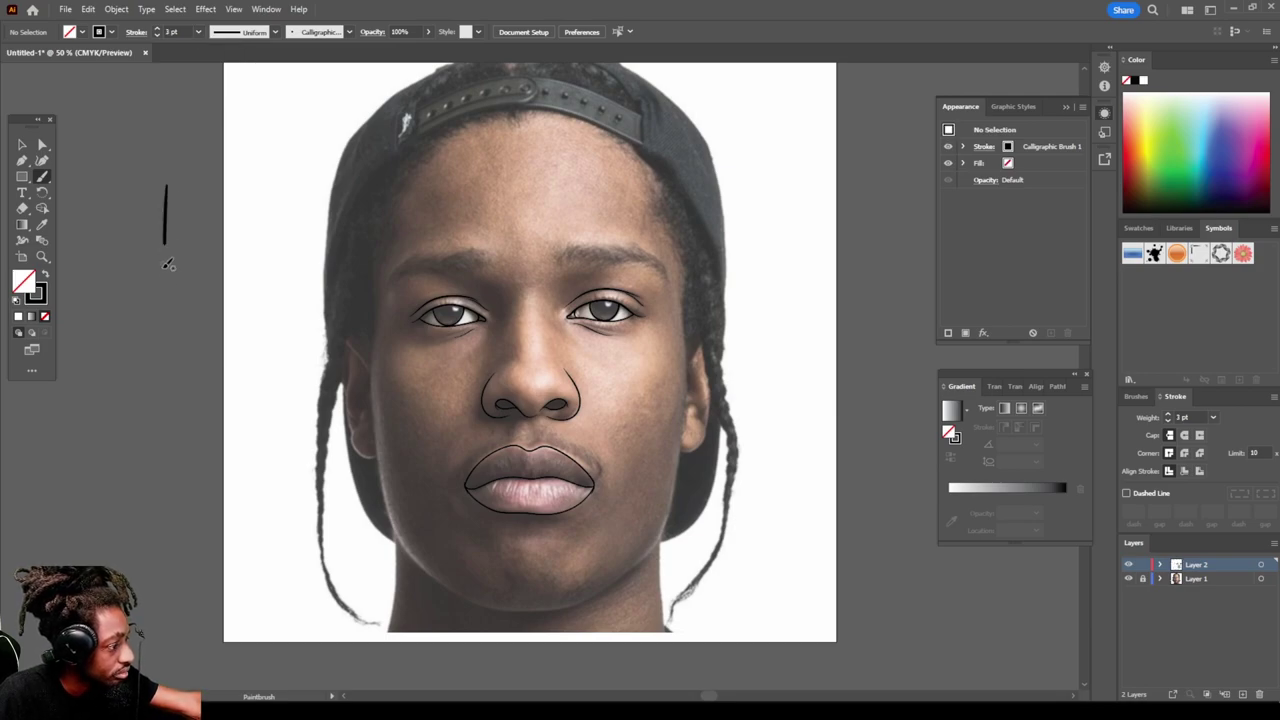
# Step: Trace the face contour from the left-hand temple along the jaw and chin up to the right-hand temple
pyautogui.scroll(-1, 531, 608)
pyautogui.hotkey('ctrl', '=')
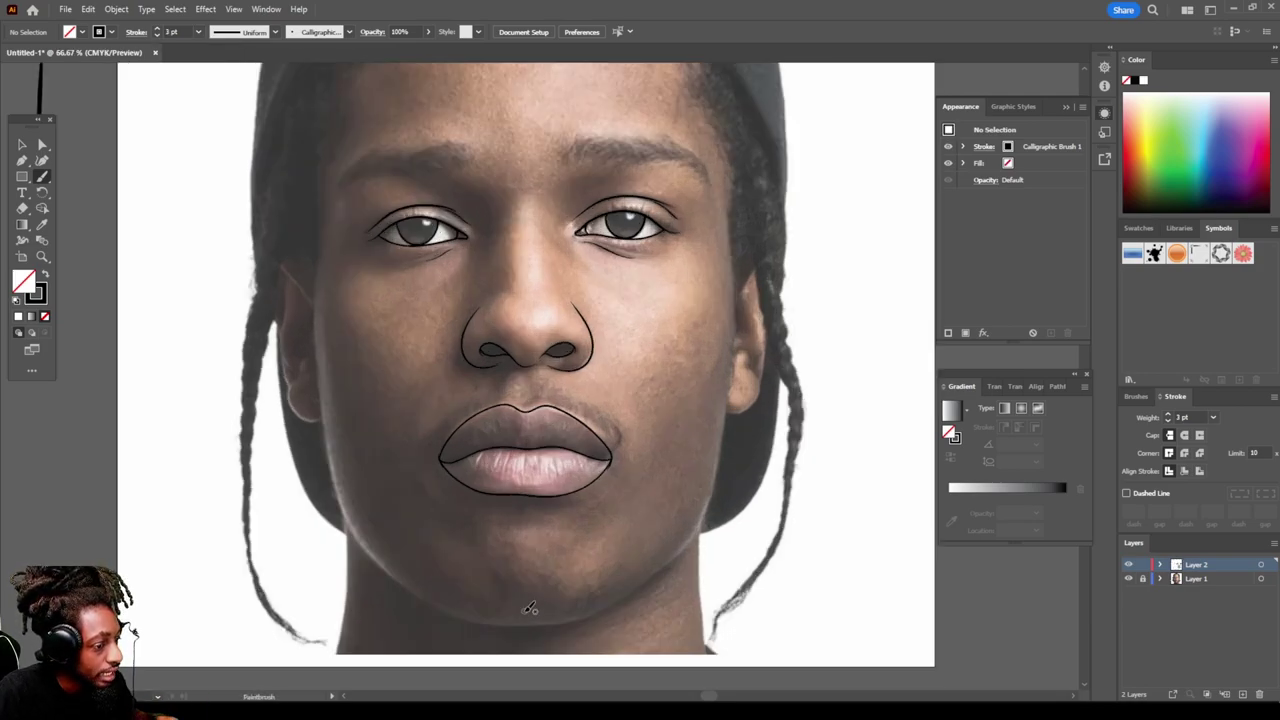
pyautogui.scroll(1, 531, 608)
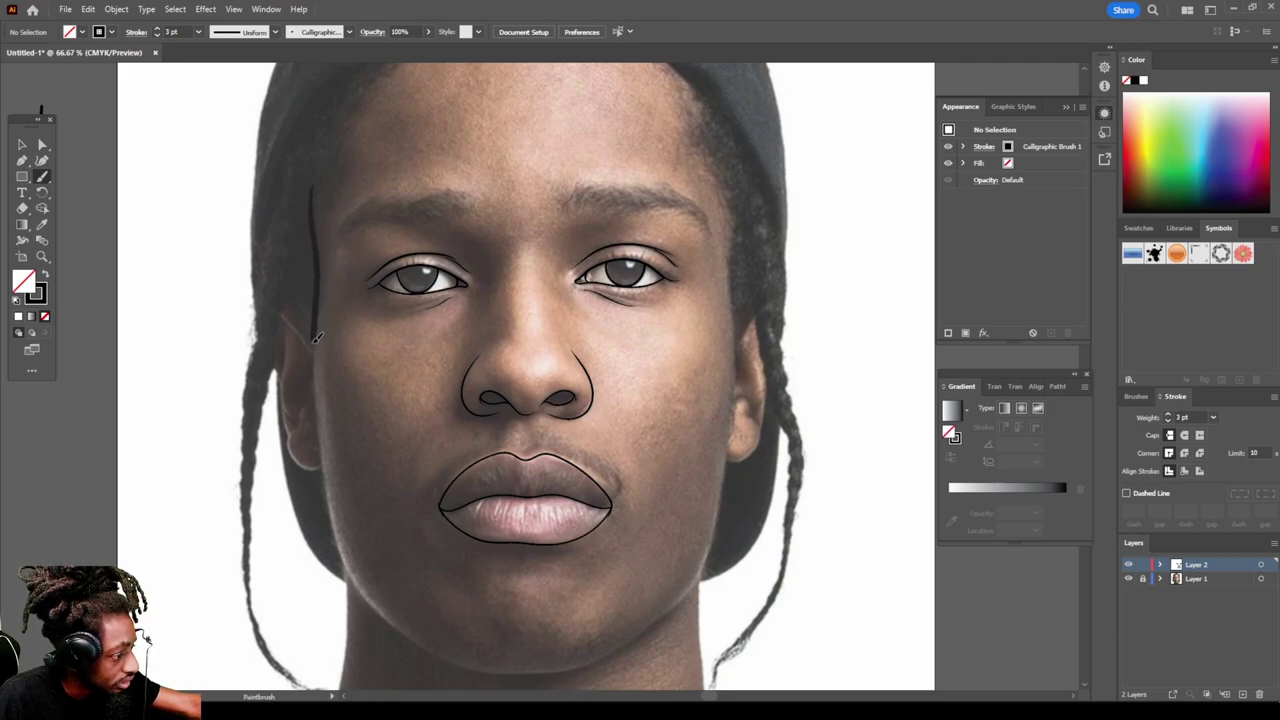
pyautogui.moveTo(316, 390); pyautogui.dragTo(322, 447)
pyautogui.moveTo(338, 540)
pyautogui.mouseDown()
pyautogui.moveTo(386, 618)
pyautogui.moveTo(457, 659)
pyautogui.mouseUp()
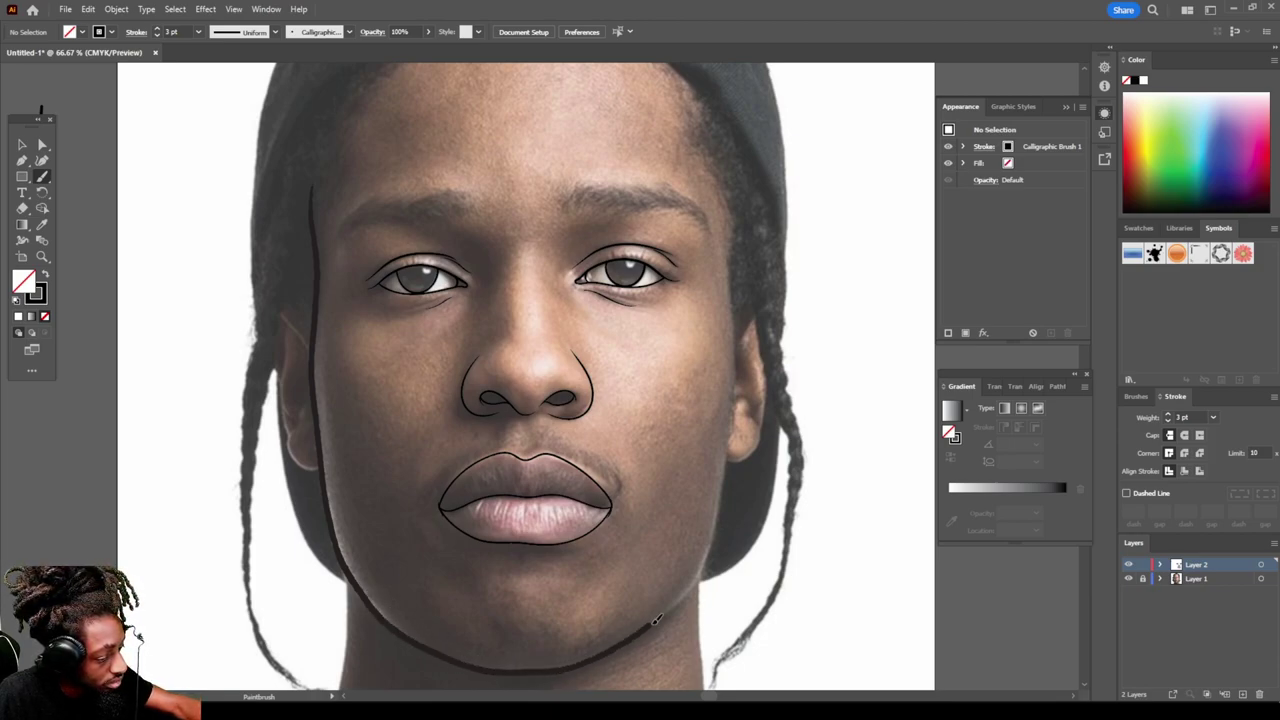
pyautogui.moveTo(731, 460); pyautogui.dragTo(738, 149)
# Step: Trace the right-hand ear's outer edge and lobe, and paint its inner folds
pyautogui.scroll(2, 760, 306)
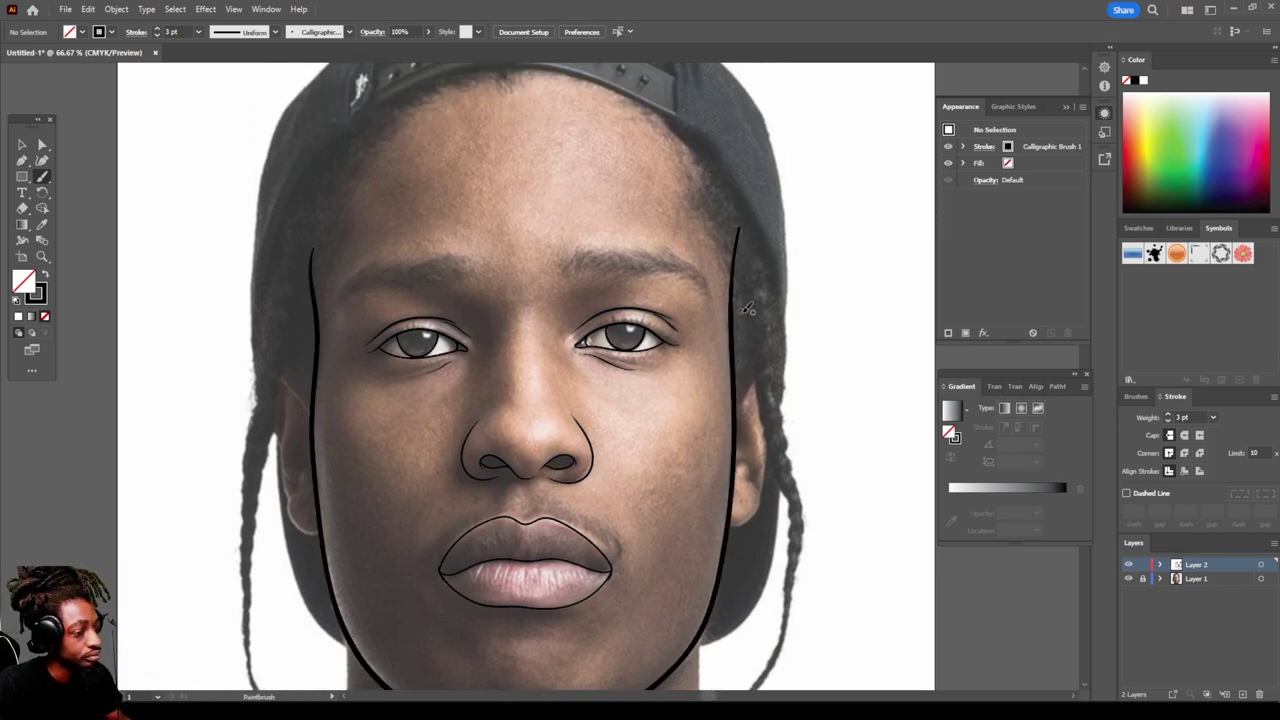
pyautogui.hotkey('ctrl', '-')
pyautogui.scroll(-1, 766, 320)
pyautogui.hotkey('ctrl', '+')
pyautogui.scroll(3, 760, 326)
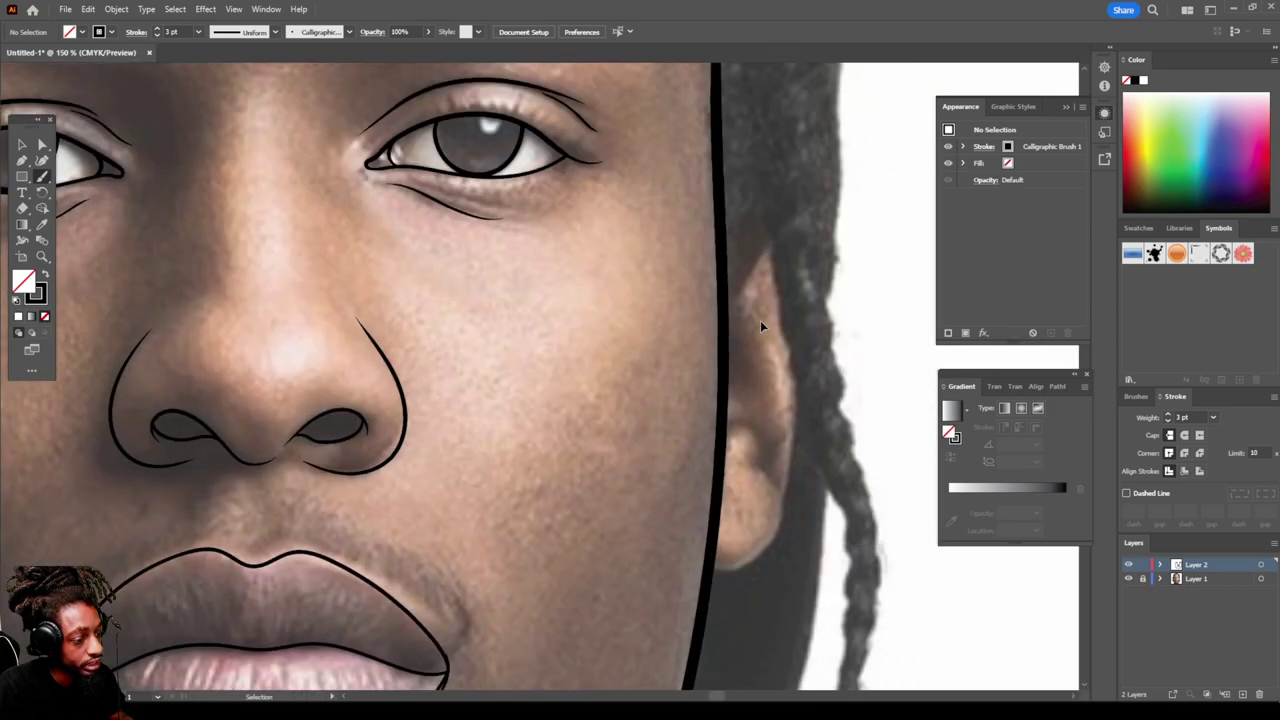
pyautogui.hscroll(2, 760, 320)
pyautogui.moveTo(541, 625)
pyautogui.mouseDown()
pyautogui.moveTo(602, 615)
pyautogui.moveTo(630, 586)
pyautogui.moveTo(660, 478)
pyautogui.moveTo(657, 370)
pyautogui.mouseUp()
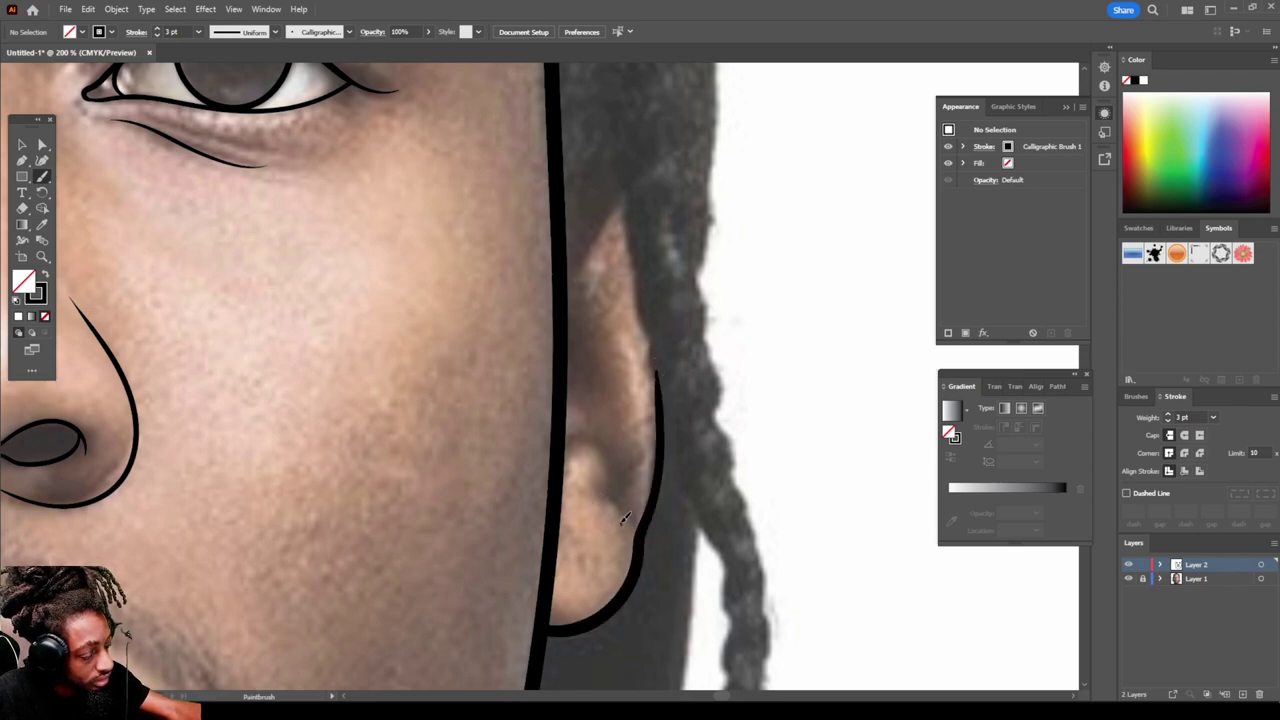
pyautogui.moveTo(605, 488)
pyautogui.mouseDown()
pyautogui.moveTo(598, 442)
pyautogui.moveTo(566, 430)
pyautogui.moveTo(614, 393)
pyautogui.moveTo(558, 252)
pyautogui.mouseUp()
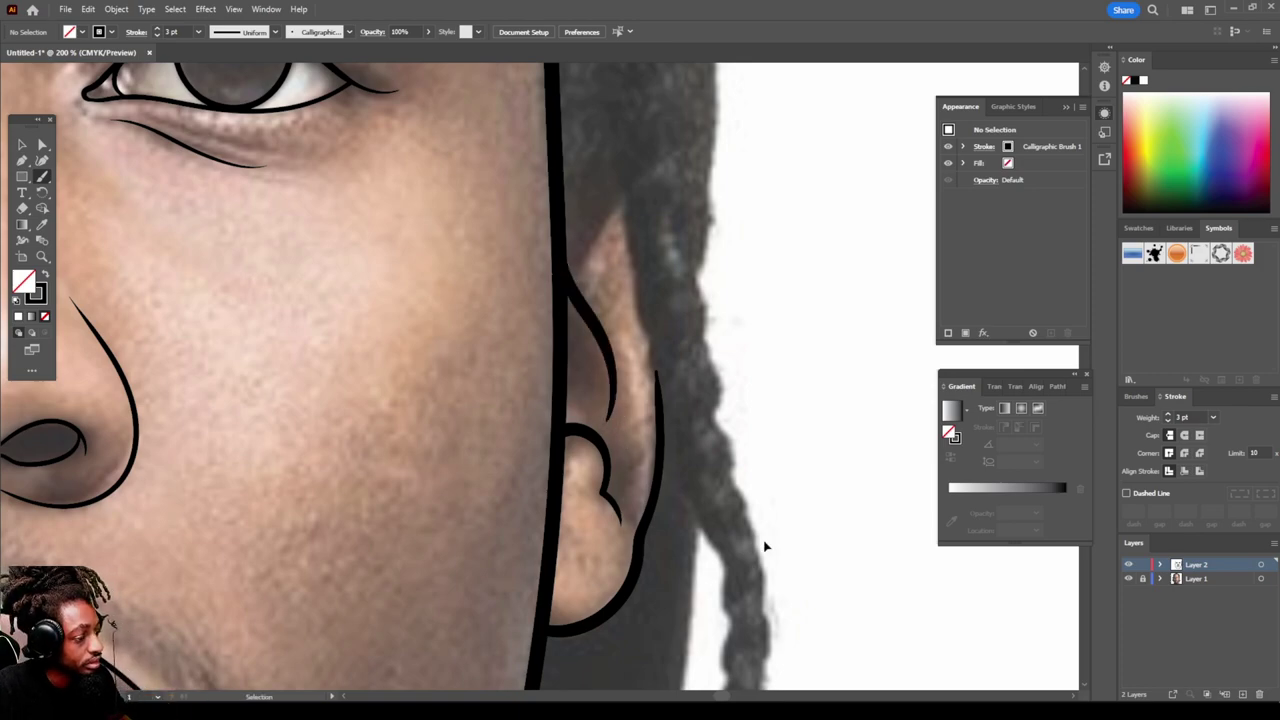
# Step: Trace the left-hand ear's outer contour from the lobe over the top, and paint its inner folds
pyautogui.hotkey('ctrl', '-')
pyautogui.hotkey('ctrl', '-')
pyautogui.hotkey('ctrl', '-')
pyautogui.hotkey('ctrl', '-')
pyautogui.hotkey('ctrl', '+')
pyautogui.hotkey('ctrl', '+')
pyautogui.hotkey('ctrl', '+')
pyautogui.hotkey('ctrl', '+')
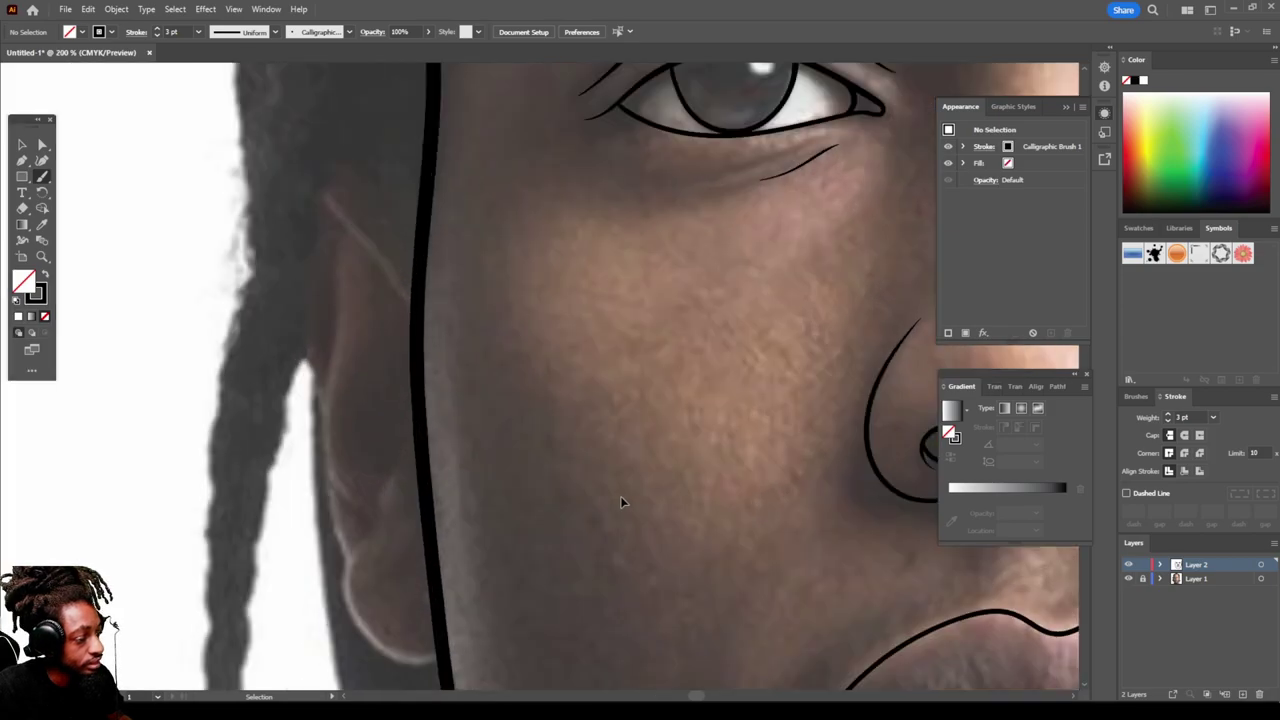
pyautogui.moveTo(440, 636)
pyautogui.mouseDown()
pyautogui.moveTo(410, 642)
pyautogui.moveTo(358, 602)
pyautogui.moveTo(303, 260)
pyautogui.moveTo(322, 194)
pyautogui.moveTo(316, 152)
pyautogui.moveTo(362, 130)
pyautogui.moveTo(421, 208)
pyautogui.mouseUp()
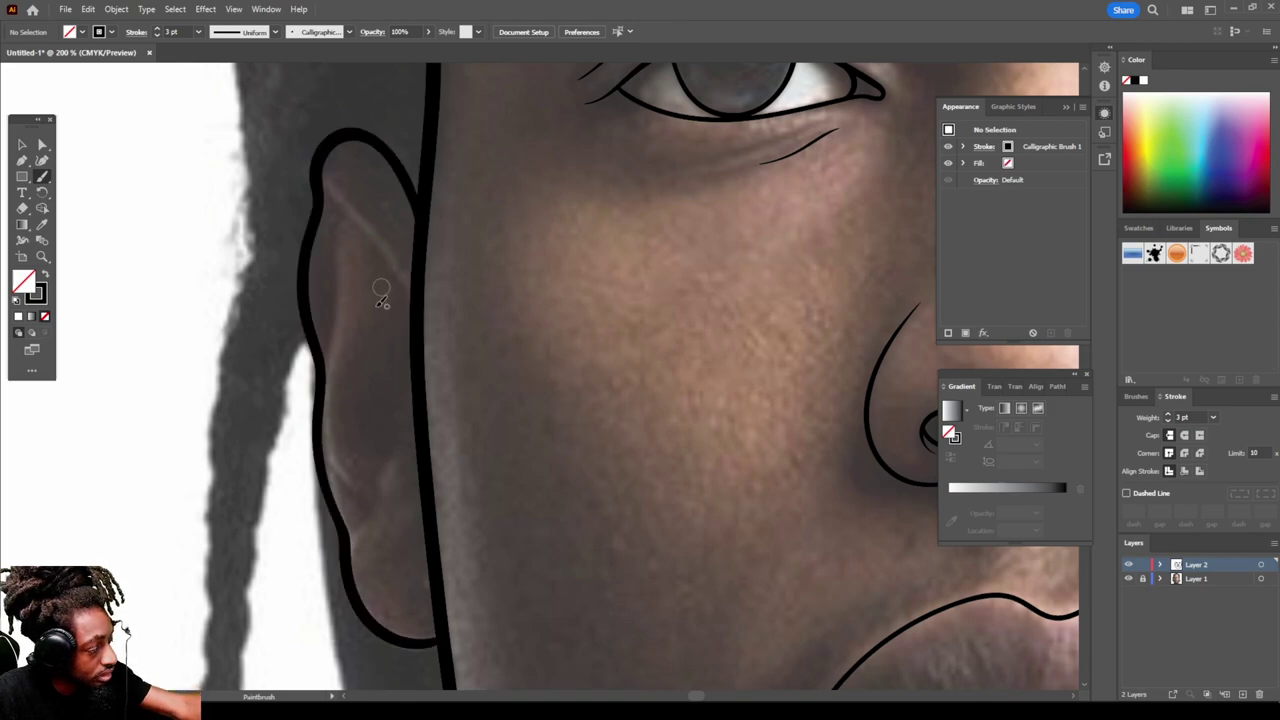
pyautogui.moveTo(391, 494)
pyautogui.mouseDown()
pyautogui.moveTo(420, 432)
pyautogui.moveTo(344, 469)
pyautogui.moveTo(329, 433)
pyautogui.moveTo(336, 210)
pyautogui.mouseUp()
pyautogui.moveTo(421, 337)
pyautogui.mouseDown()
pyautogui.moveTo(390, 265)
pyautogui.moveTo(340, 212)
pyautogui.moveTo(320, 172)
pyautogui.moveTo(326, 148)
pyautogui.mouseUp()
# Step: Trace the cap's lower edge across the forehead and its outer silhouette over the head
pyautogui.hotkey('ctrl', '-')
pyautogui.hotkey('ctrl', '-')
pyautogui.hotkey('ctrl', '-')
pyautogui.hotkey('ctrl', '-')
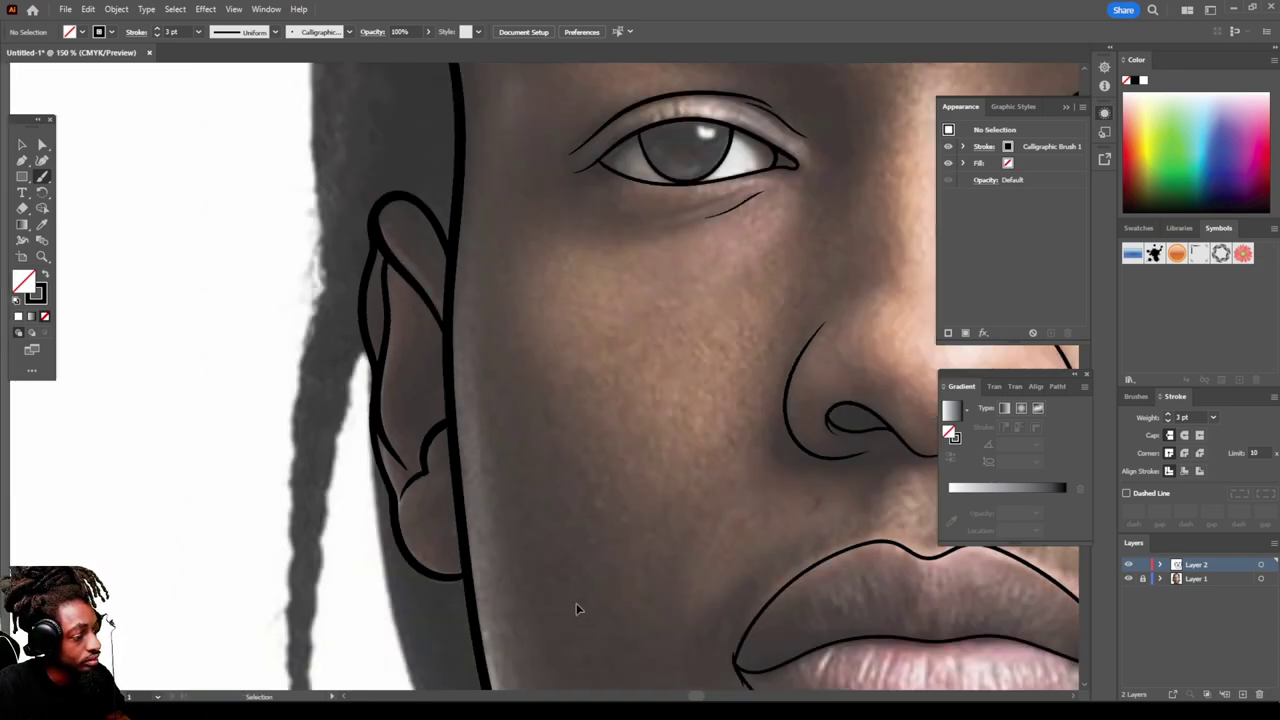
pyautogui.hotkey('ctrl', '+')
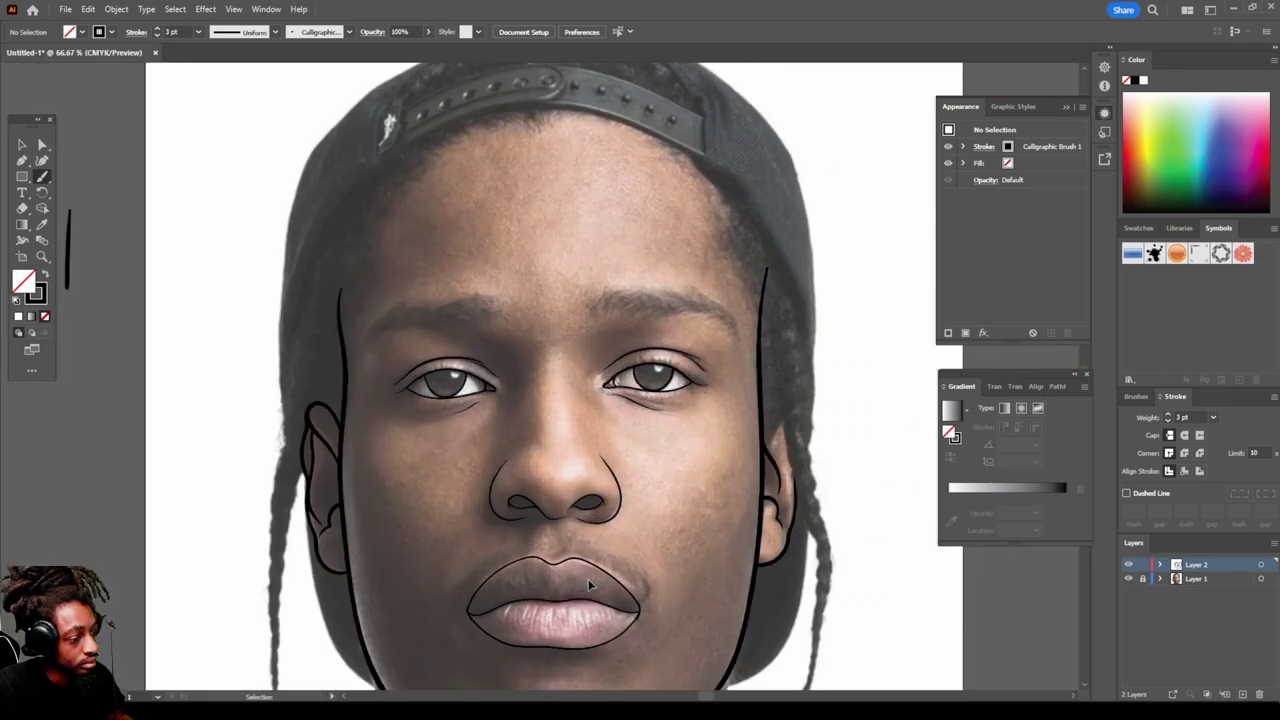
pyautogui.hotkey('ctrl', '+')
pyautogui.scroll(4, 592, 575)
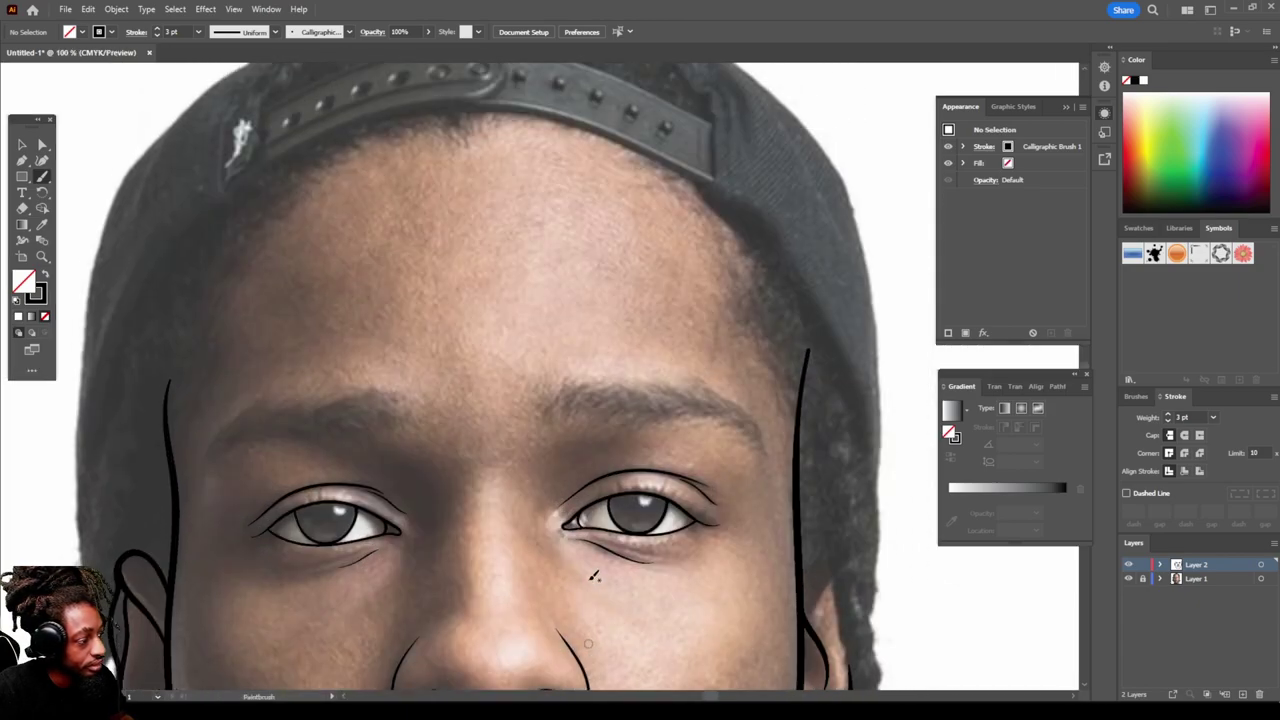
pyautogui.scroll(2, 595, 575)
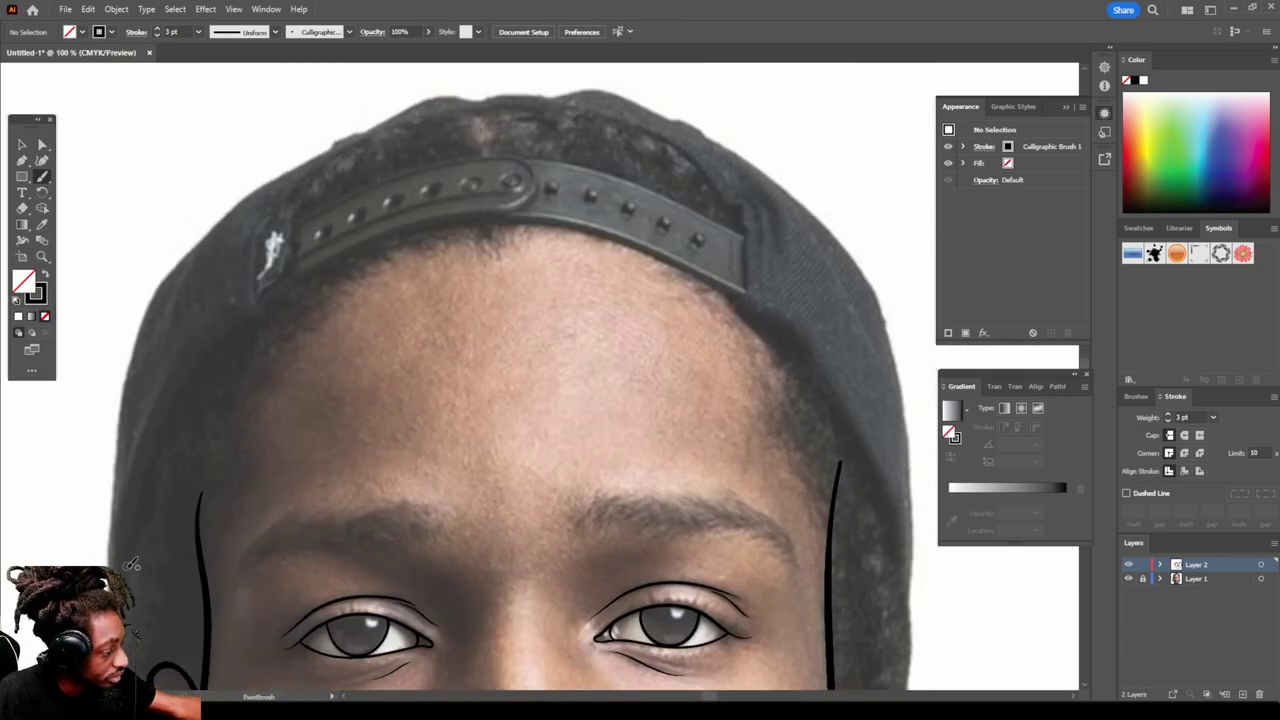
pyautogui.moveTo(142, 528)
pyautogui.mouseDown()
pyautogui.moveTo(179, 403)
pyautogui.moveTo(232, 330)
pyautogui.mouseUp()
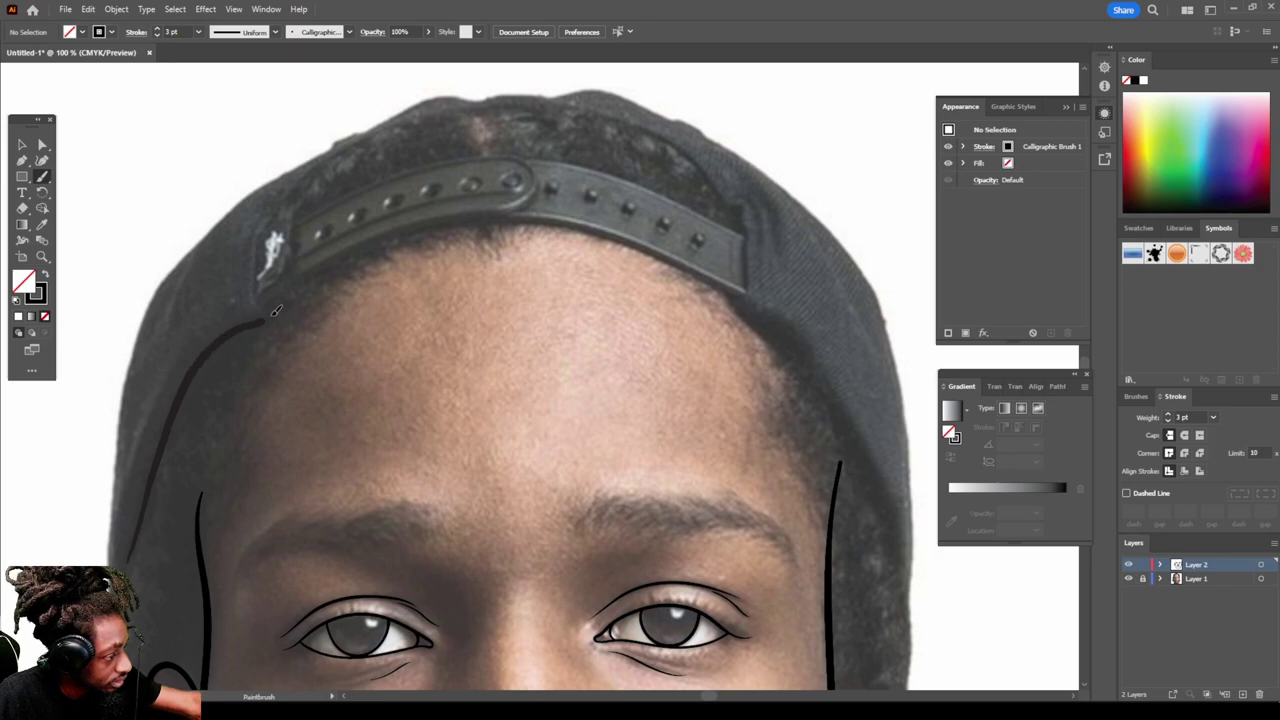
pyautogui.moveTo(287, 292)
pyautogui.mouseDown()
pyautogui.moveTo(467, 222)
pyautogui.moveTo(625, 246)
pyautogui.moveTo(709, 281)
pyautogui.moveTo(832, 408)
pyautogui.moveTo(886, 525)
pyautogui.moveTo(908, 629)
pyautogui.moveTo(913, 453)
pyautogui.moveTo(886, 301)
pyautogui.moveTo(863, 252)
pyautogui.moveTo(826, 206)
pyautogui.moveTo(739, 145)
pyautogui.moveTo(584, 83)
pyautogui.moveTo(412, 98)
pyautogui.moveTo(188, 249)
pyautogui.moveTo(133, 358)
pyautogui.moveTo(115, 518)
pyautogui.mouseUp()
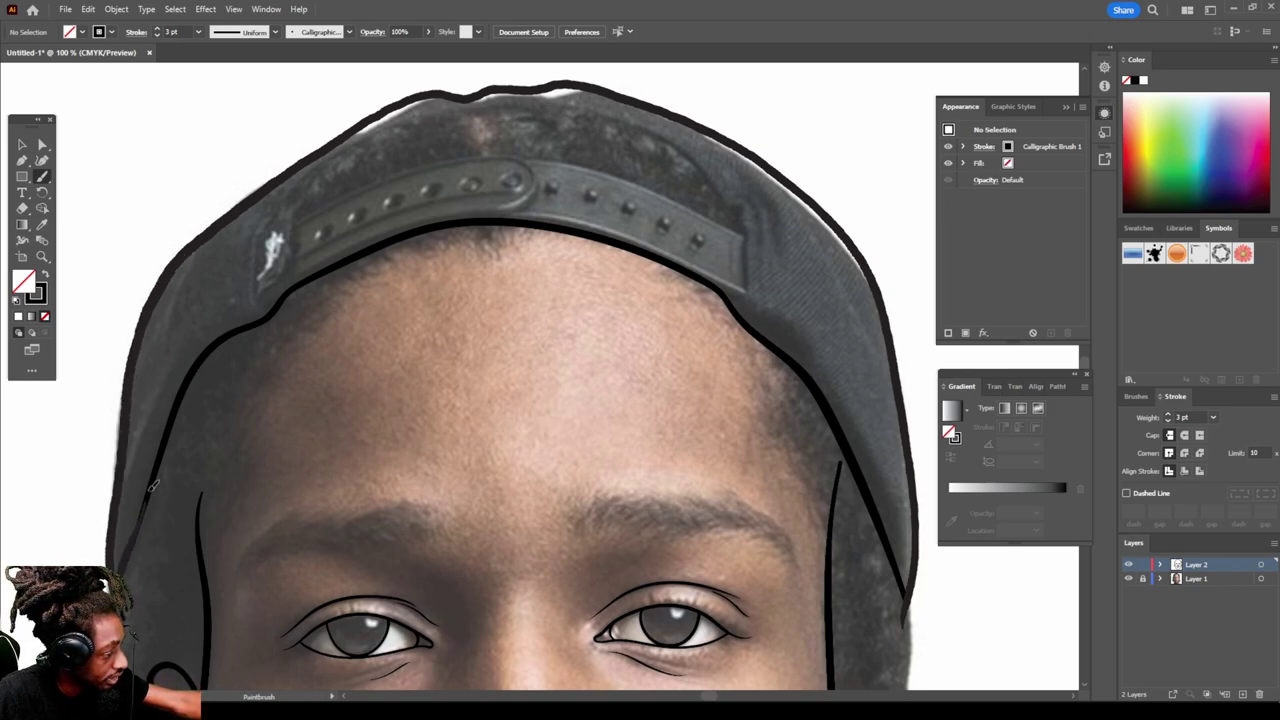
# Step: Trace the cap's back opening with the curved seam beside the white logo, and paint the strap's upper edge
pyautogui.scroll(4, 321, 449)
pyautogui.hotkey('ctrl', '=')
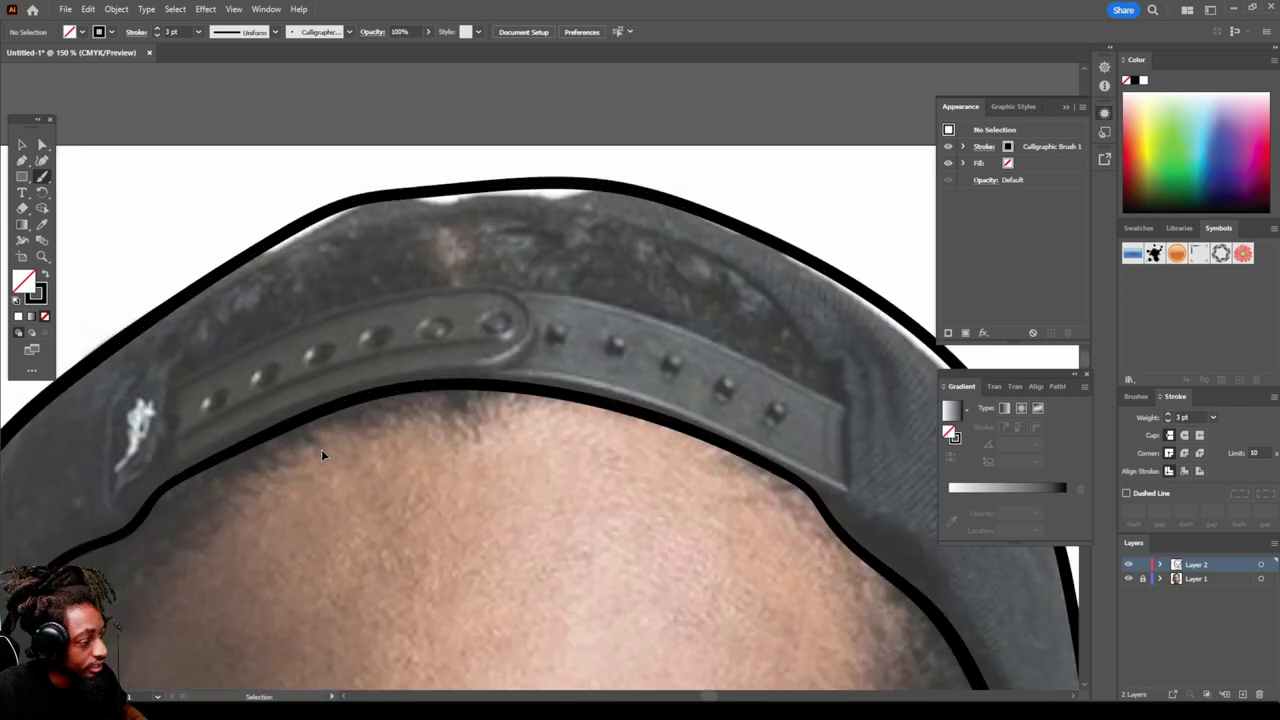
pyautogui.scroll(2, 321, 452)
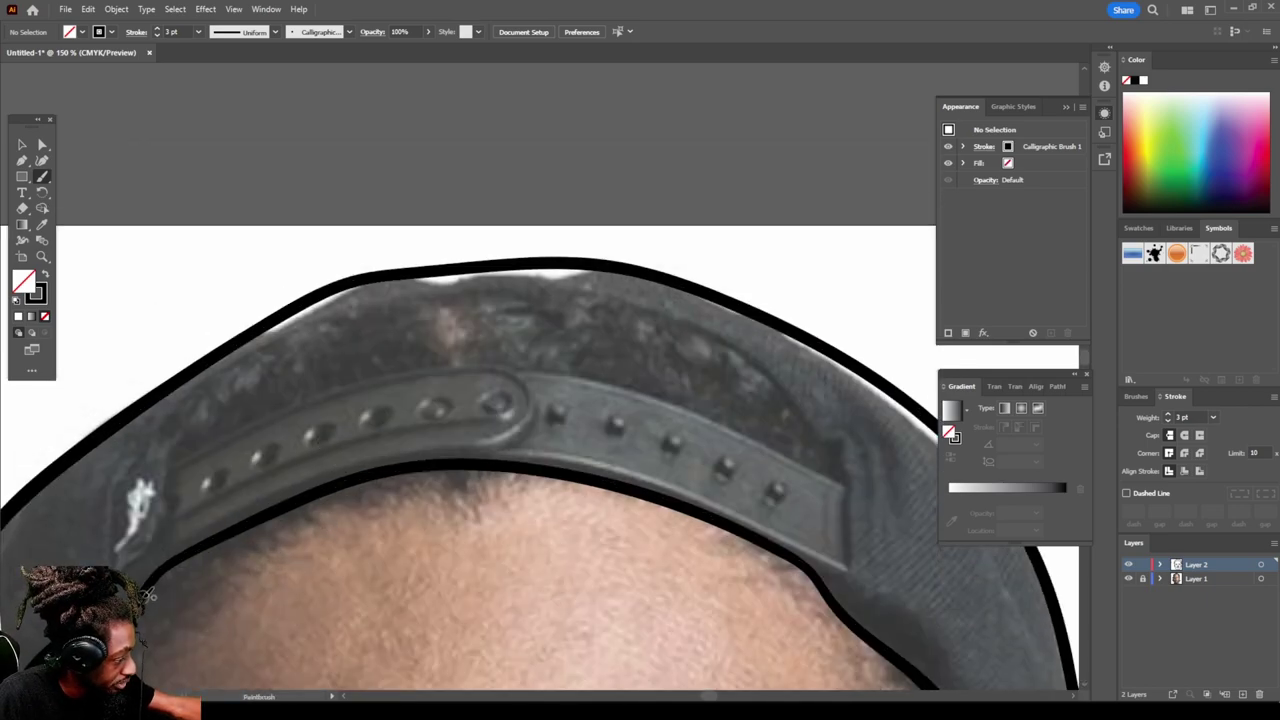
pyautogui.moveTo(130, 468); pyautogui.dragTo(152, 441)
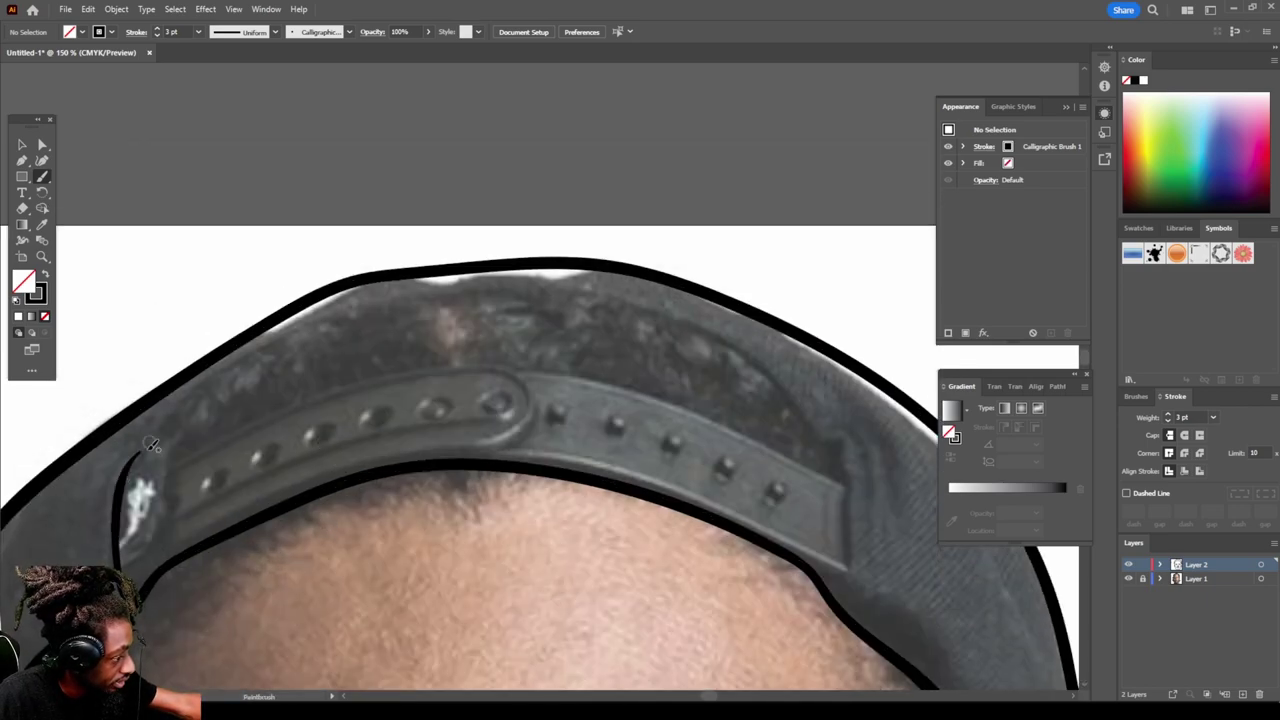
pyautogui.moveTo(168, 520)
pyautogui.mouseDown()
pyautogui.moveTo(178, 438)
pyautogui.moveTo(213, 405)
pyautogui.moveTo(404, 307)
pyautogui.moveTo(517, 295)
pyautogui.moveTo(674, 324)
pyautogui.moveTo(785, 381)
pyautogui.moveTo(799, 419)
pyautogui.moveTo(837, 436)
pyautogui.moveTo(846, 461)
pyautogui.moveTo(848, 565)
pyautogui.moveTo(752, 532)
pyautogui.mouseUp()
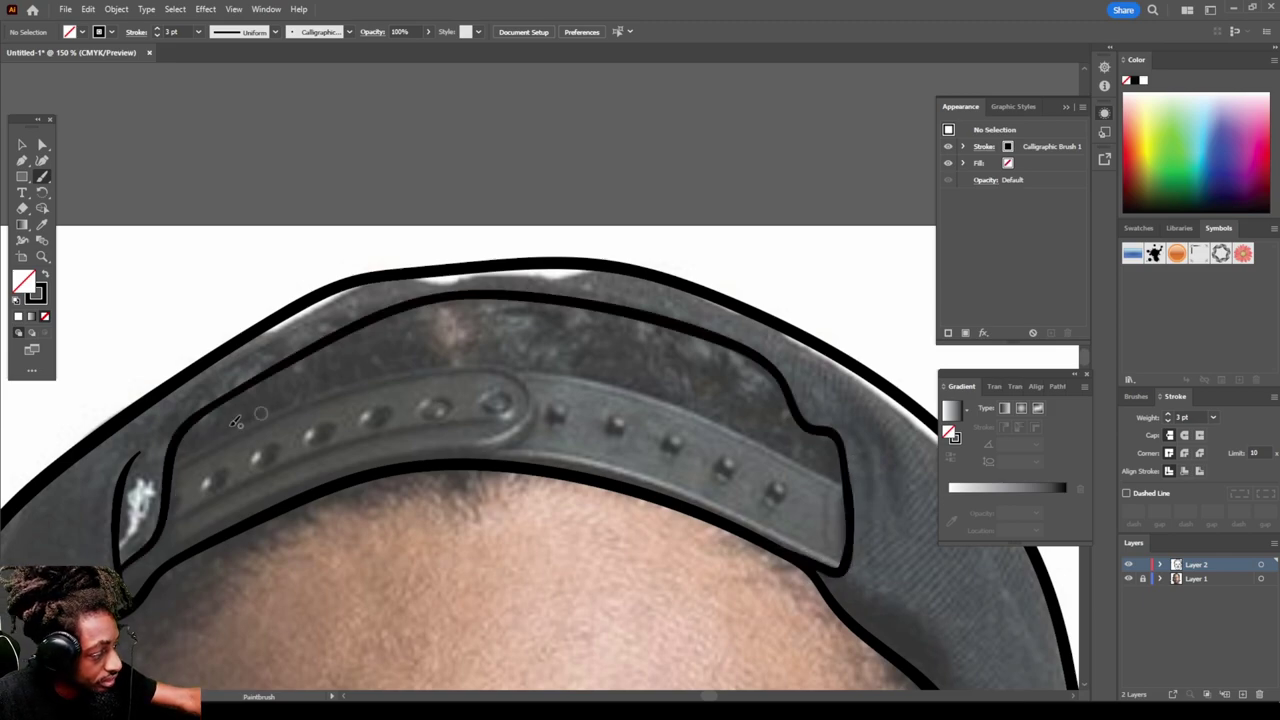
pyautogui.moveTo(172, 458)
pyautogui.mouseDown()
pyautogui.moveTo(335, 387)
pyautogui.moveTo(478, 364)
pyautogui.moveTo(593, 374)
pyautogui.moveTo(843, 468)
pyautogui.mouseUp()
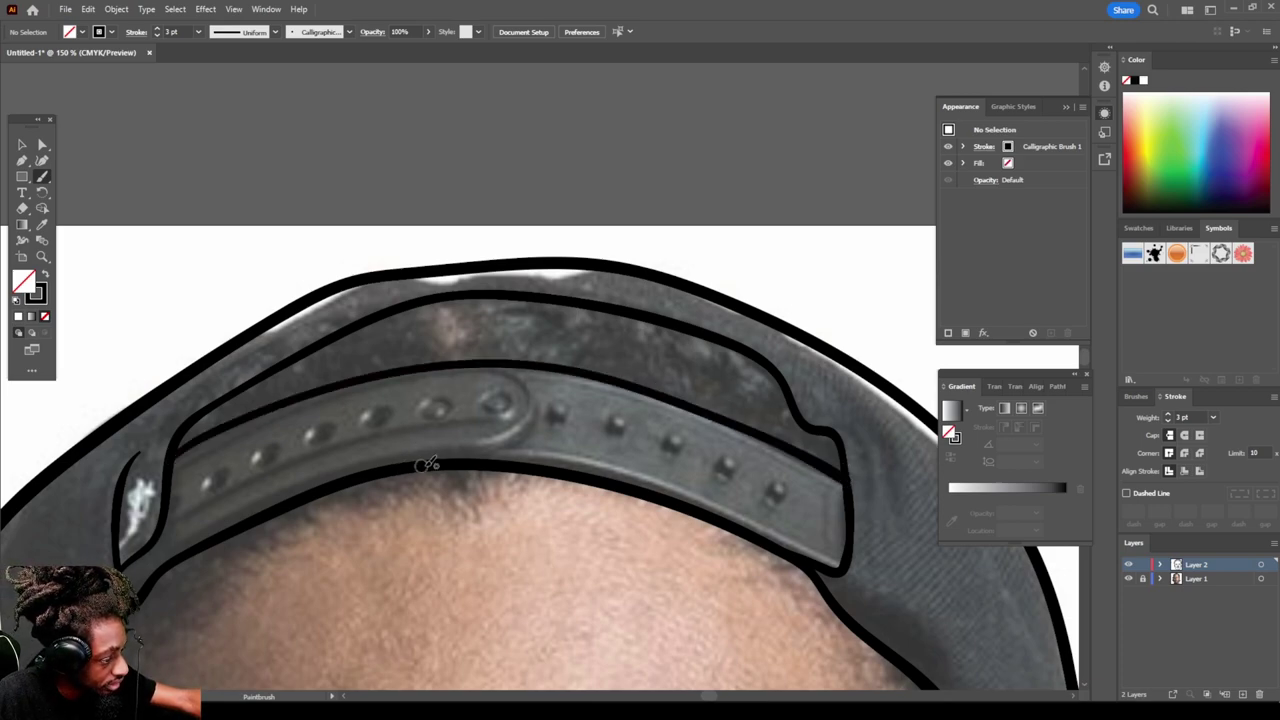
# Step: Paint the rounded end of the overlapping strap and the inner line running along its lower side
pyautogui.moveTo(438, 459)
pyautogui.mouseDown()
pyautogui.moveTo(516, 447)
pyautogui.moveTo(543, 402)
pyautogui.mouseUp()
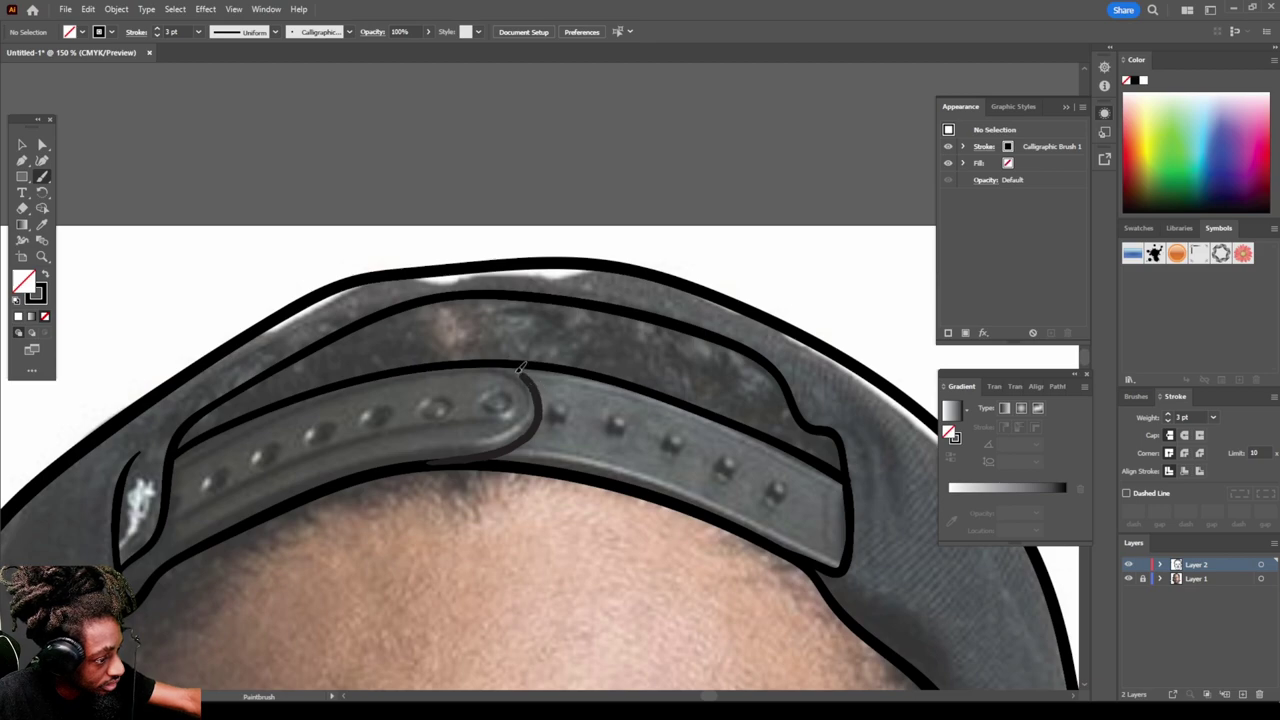
pyautogui.moveTo(478, 362); pyautogui.dragTo(472, 364)
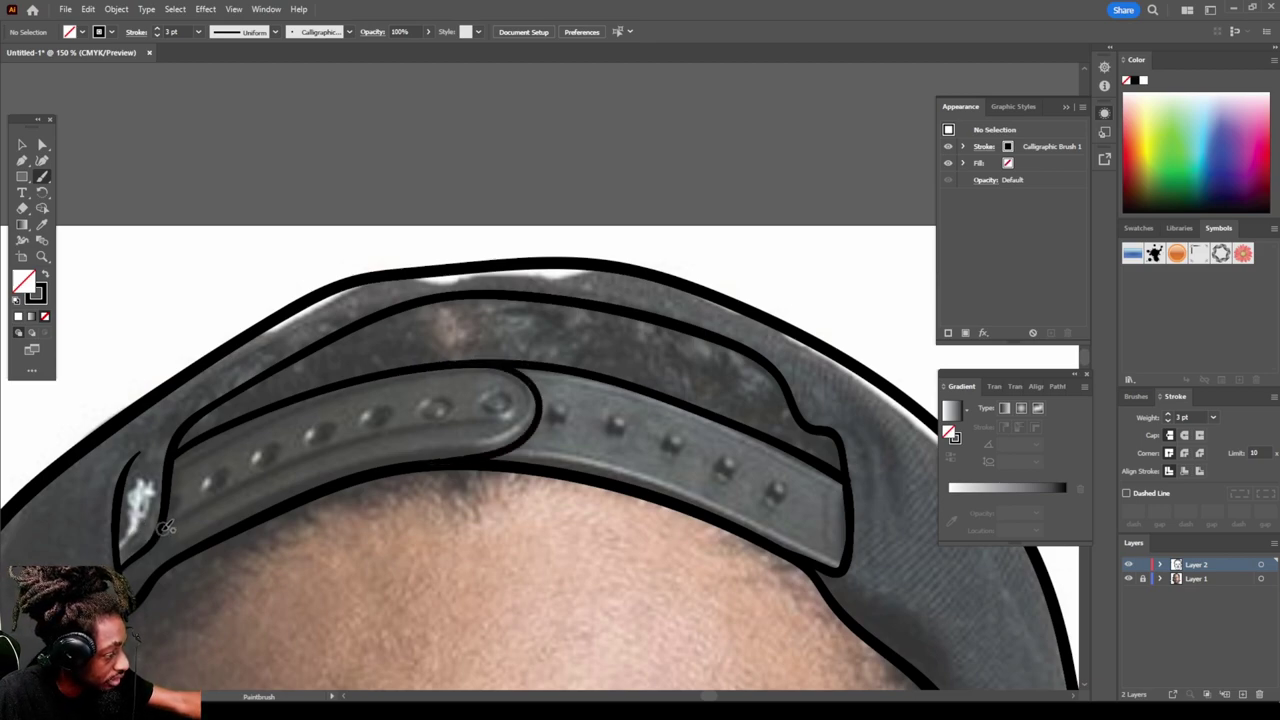
pyautogui.moveTo(158, 532)
pyautogui.mouseDown()
pyautogui.moveTo(255, 477)
pyautogui.moveTo(503, 421)
pyautogui.moveTo(524, 392)
pyautogui.mouseUp()
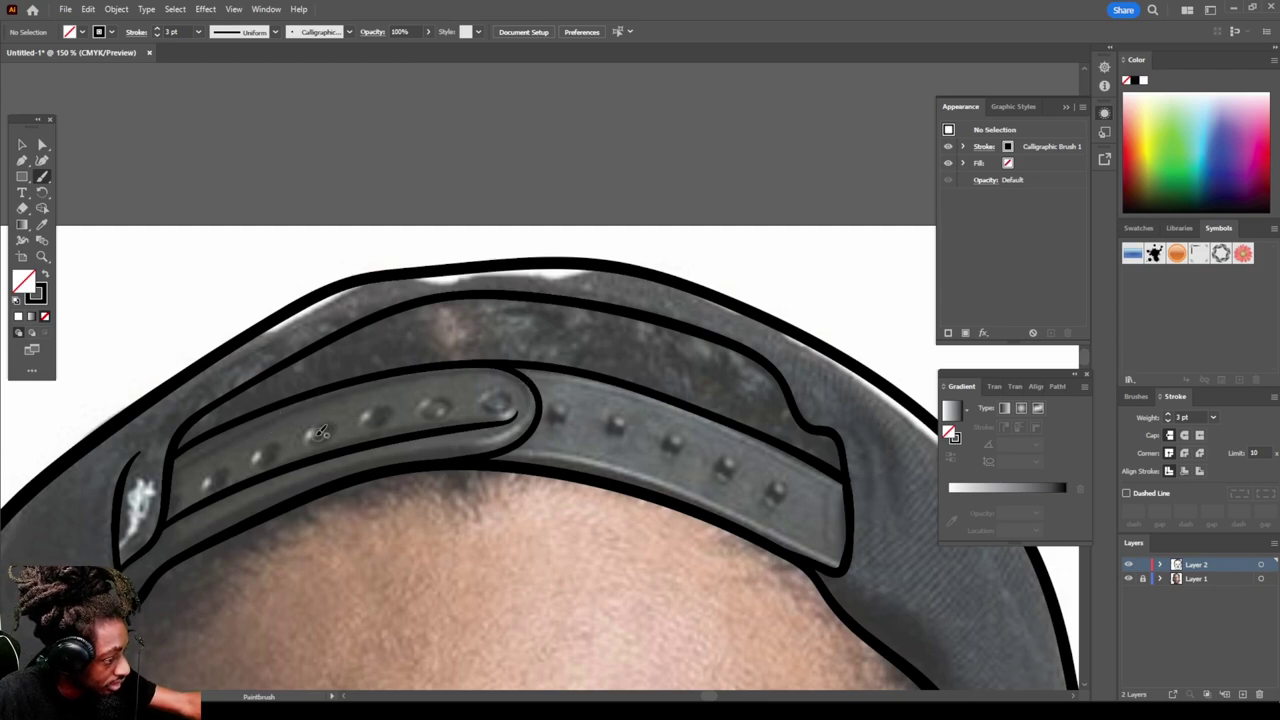
# Step: Mark the strap's holes and studs with small black ovals, outlining the two nearest the rounded end
pyautogui.moveTo(317, 432); pyautogui.dragTo(216, 482)
pyautogui.moveTo(383, 410); pyautogui.dragTo(385, 413)
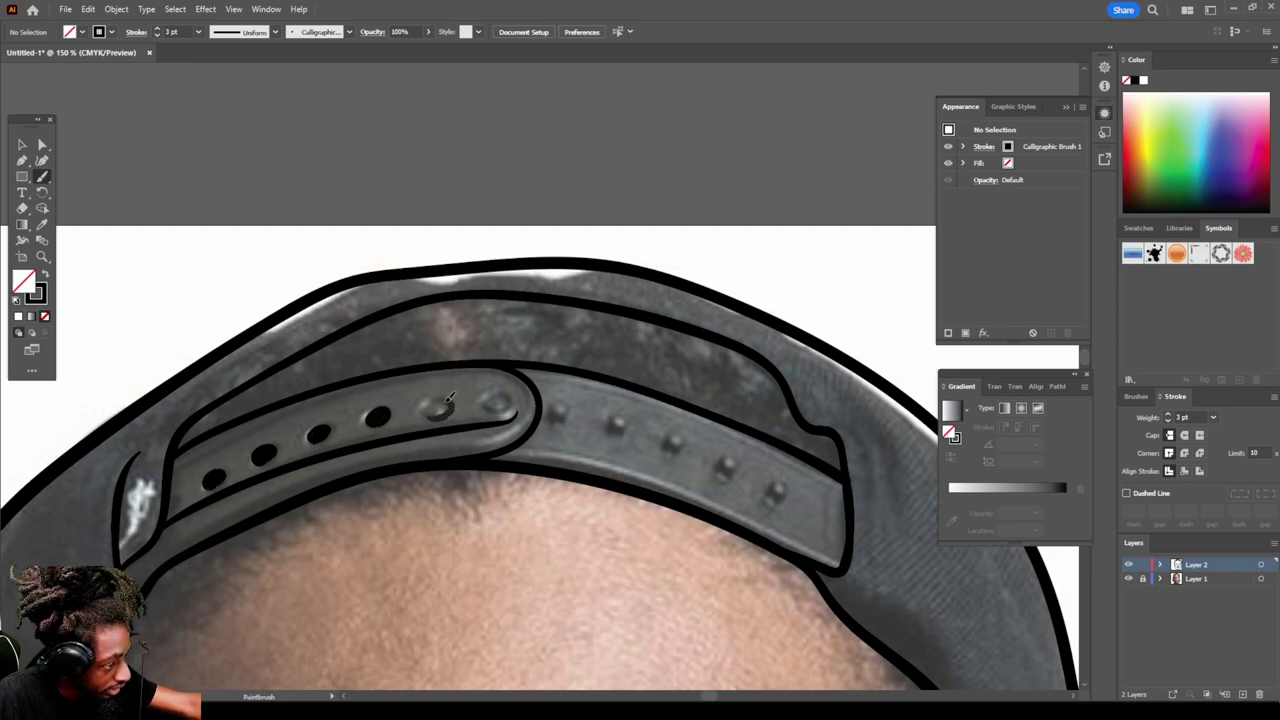
pyautogui.moveTo(438, 412)
pyautogui.mouseDown()
pyautogui.moveTo(503, 396)
pyautogui.moveTo(487, 410)
pyautogui.moveTo(668, 434)
pyautogui.moveTo(778, 493)
pyautogui.mouseUp()
pyautogui.hotkey('ctrl', '-')
pyautogui.hotkey('ctrl', '-')
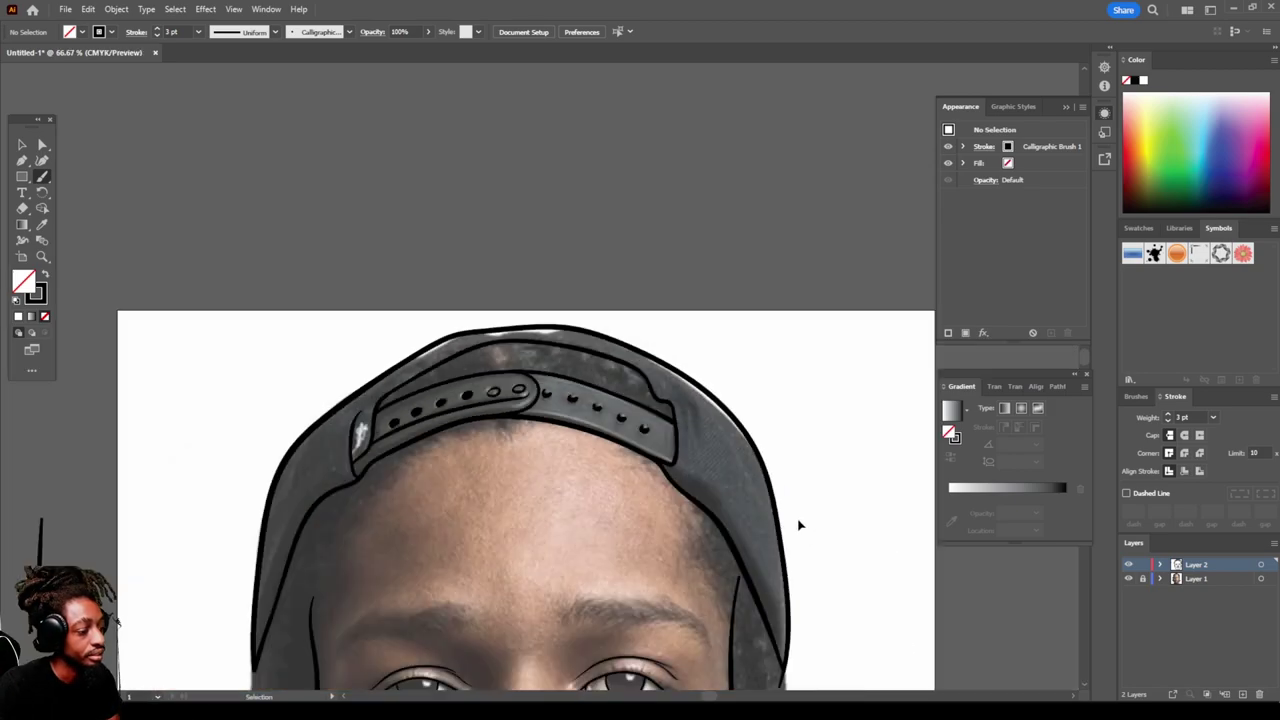
# Step: Hide the photo on Layer 1 and check the line art on its own
pyautogui.hotkey('ctrl', '-')
pyautogui.hotkey('ctrl', '-')
pyautogui.scroll(-1, 762, 480)
pyautogui.hotkey('ctrl', '+')
pyautogui.scroll(-1, 757, 474)
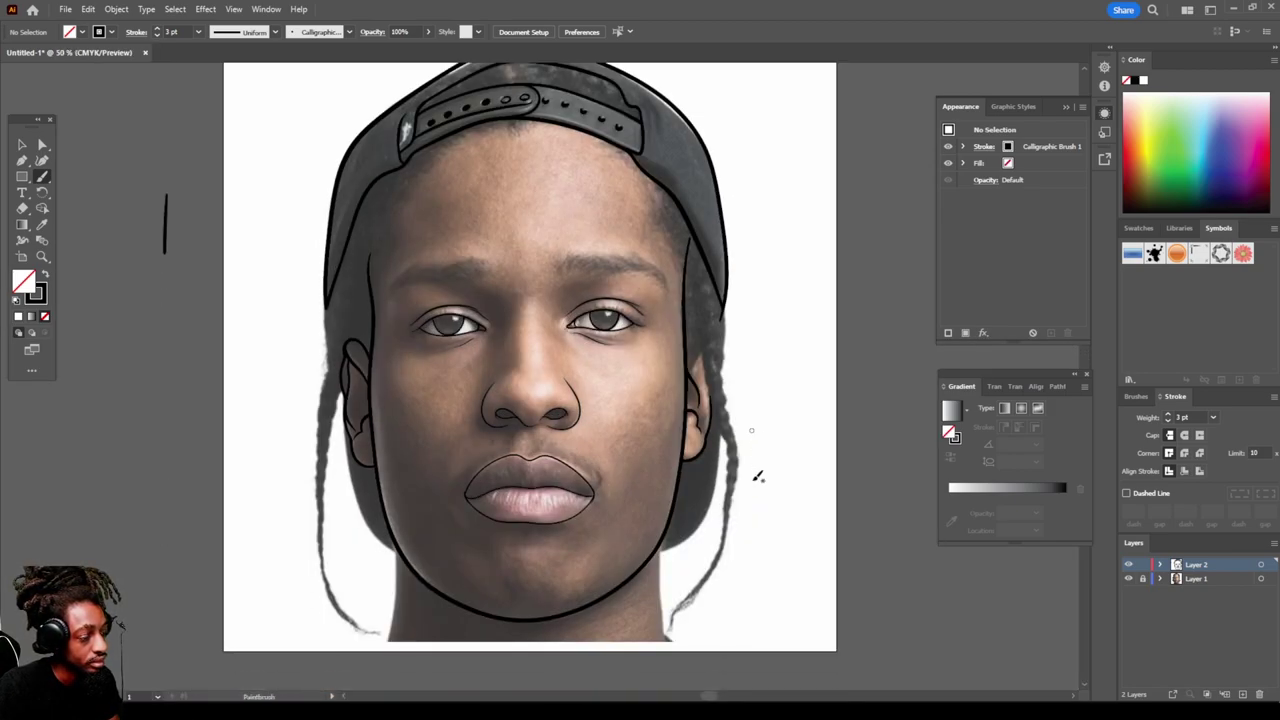
pyautogui.click(1129, 579)
pyautogui.hotkey('ctrl', '-')
pyautogui.hotkey('ctrl', '+')
pyautogui.hotkey('ctrl', '+')
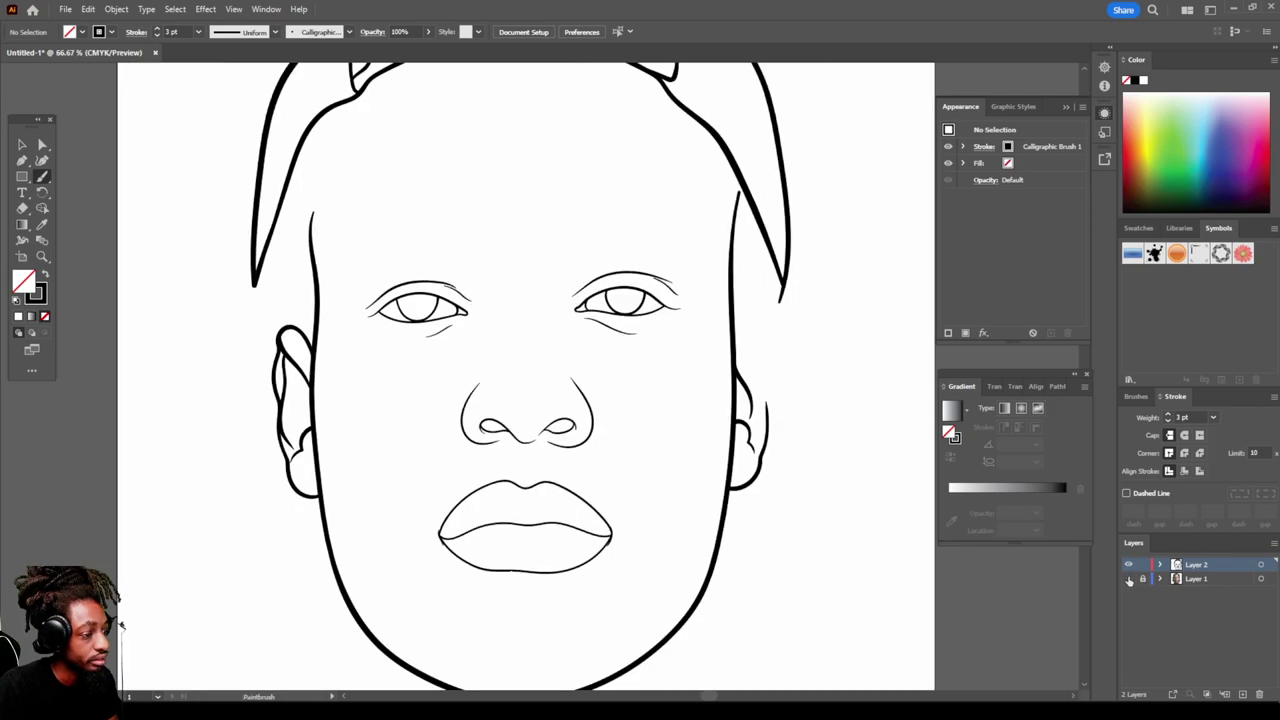
# Step: Show the photo on Layer 1 and set up the Pencil tool with a black fill and no stroke
pyautogui.click(1128, 579)
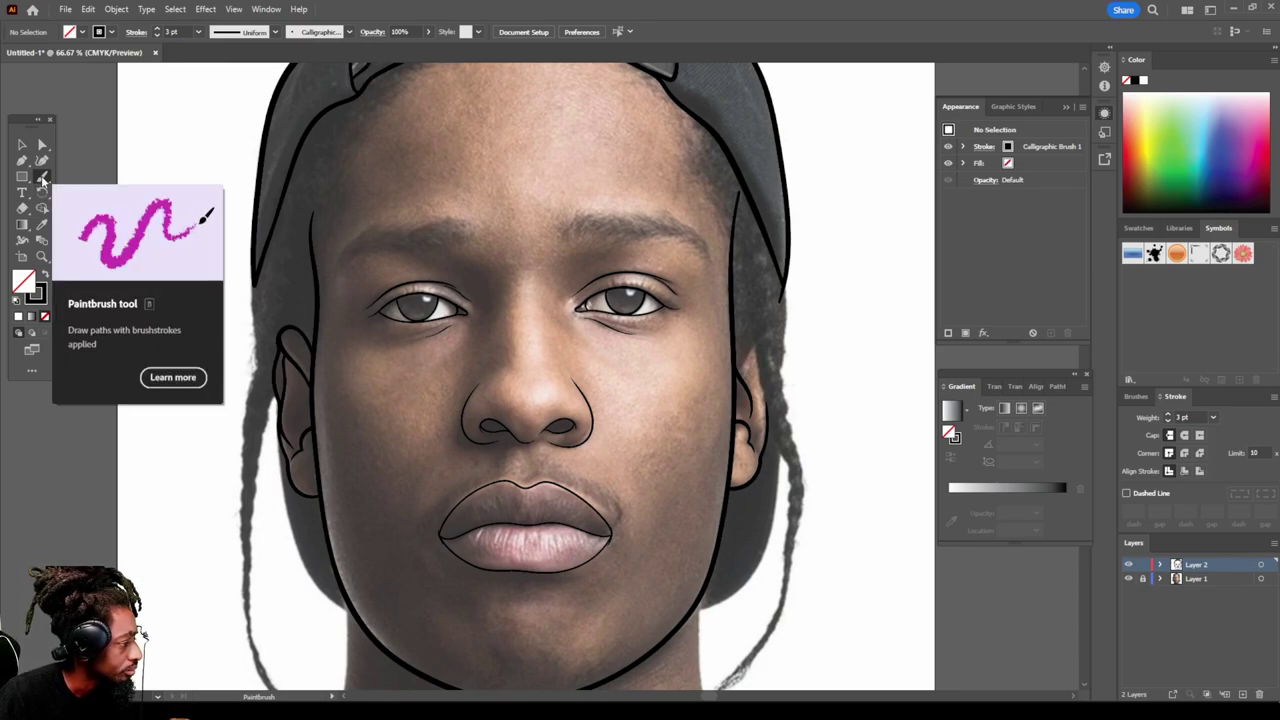
pyautogui.click(42, 178)
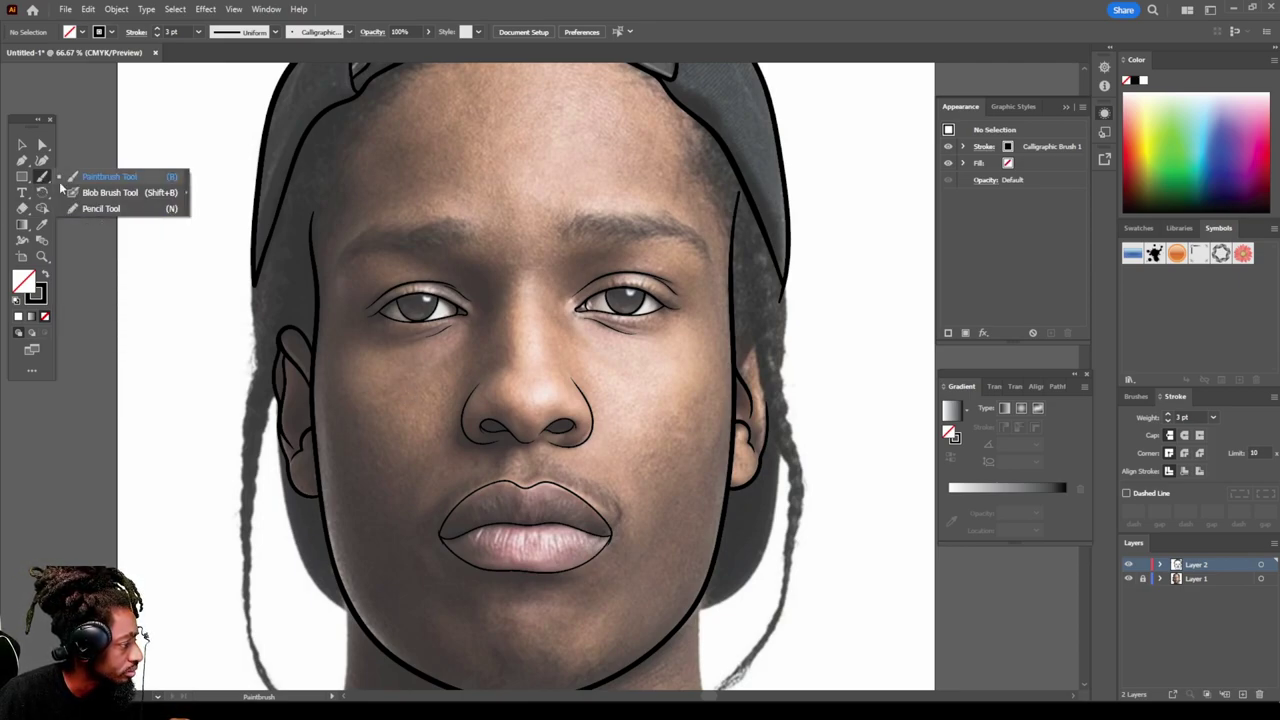
pyautogui.click(84, 209)
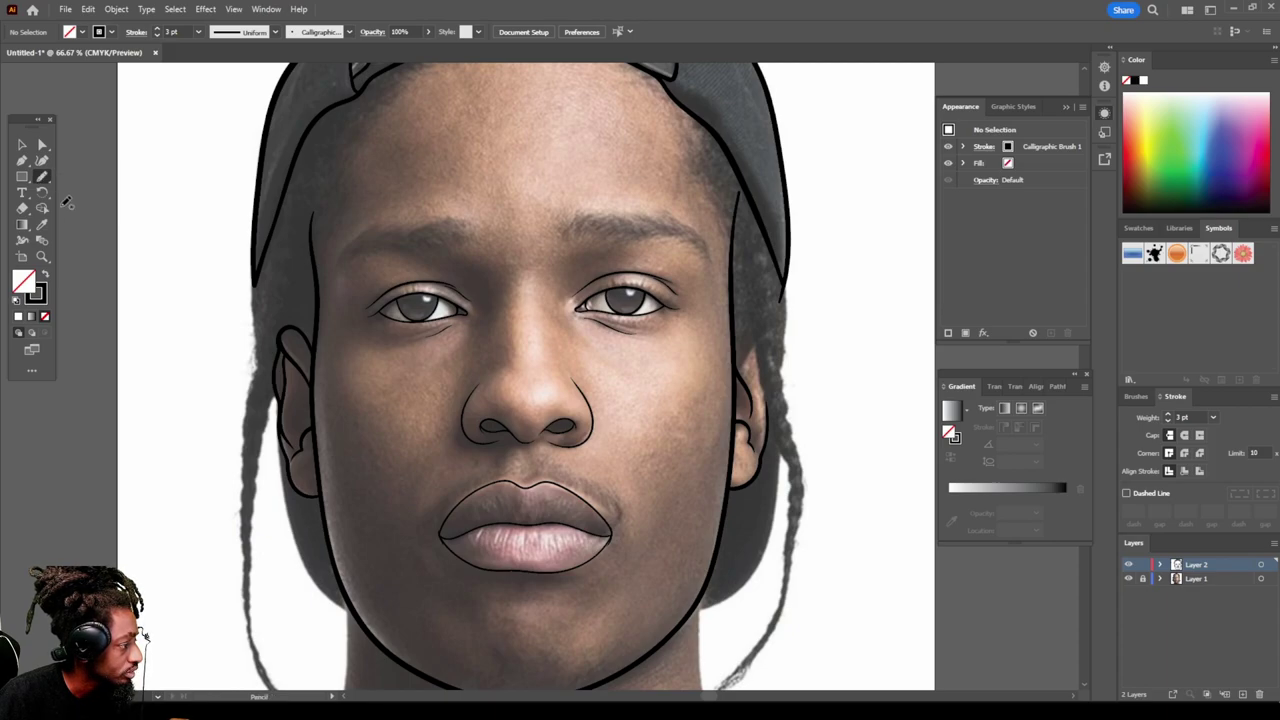
pyautogui.doubleClick(42, 178)
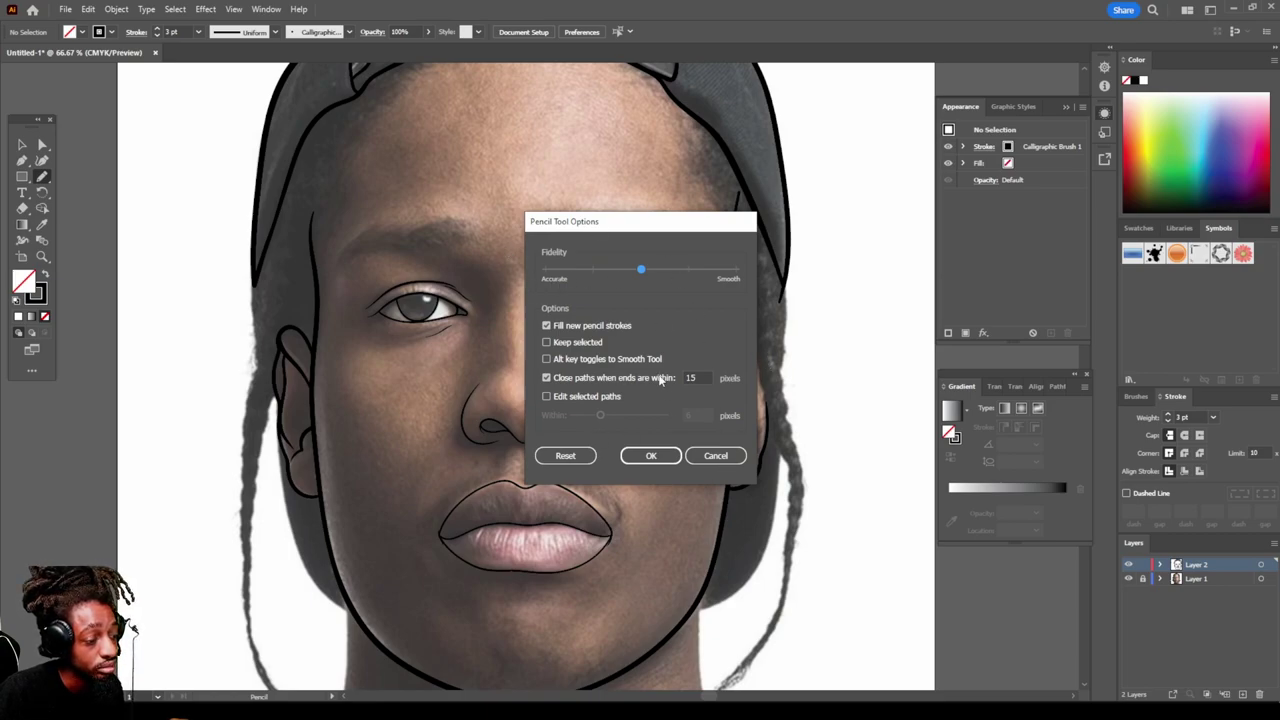
pyautogui.moveTo(651, 228)
pyautogui.mouseDown()
pyautogui.moveTo(551, 214)
pyautogui.moveTo(534, 242)
pyautogui.mouseUp()
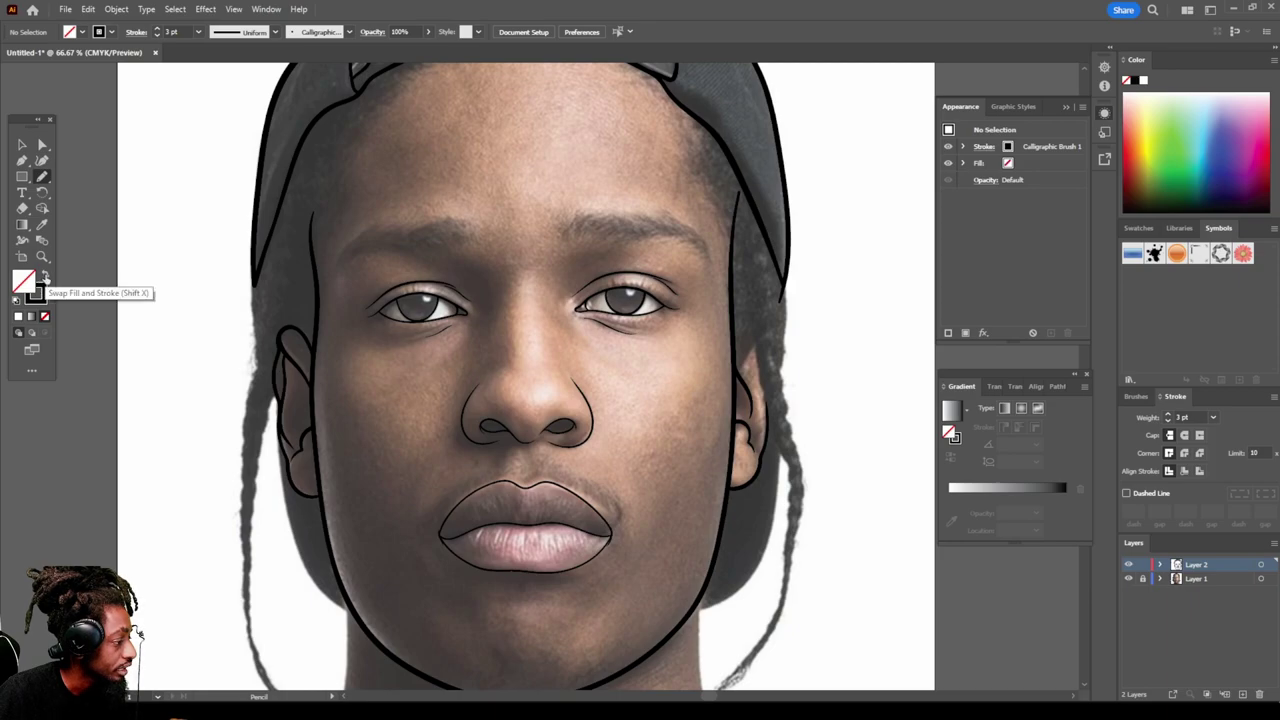
pyautogui.click(45, 277)
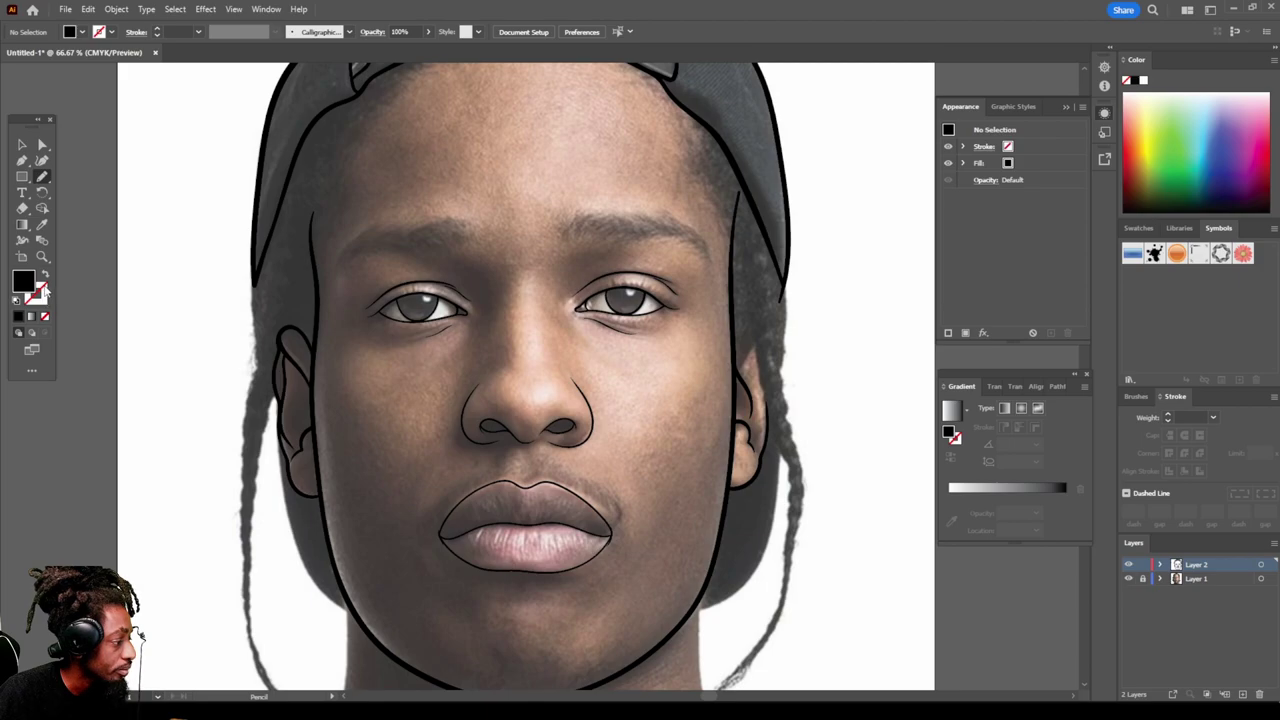
# Step: Draw a solid black shape over the iris of the eye on the image's right, thickening the lid line and inner corner
pyautogui.scroll(3, 520, 497)
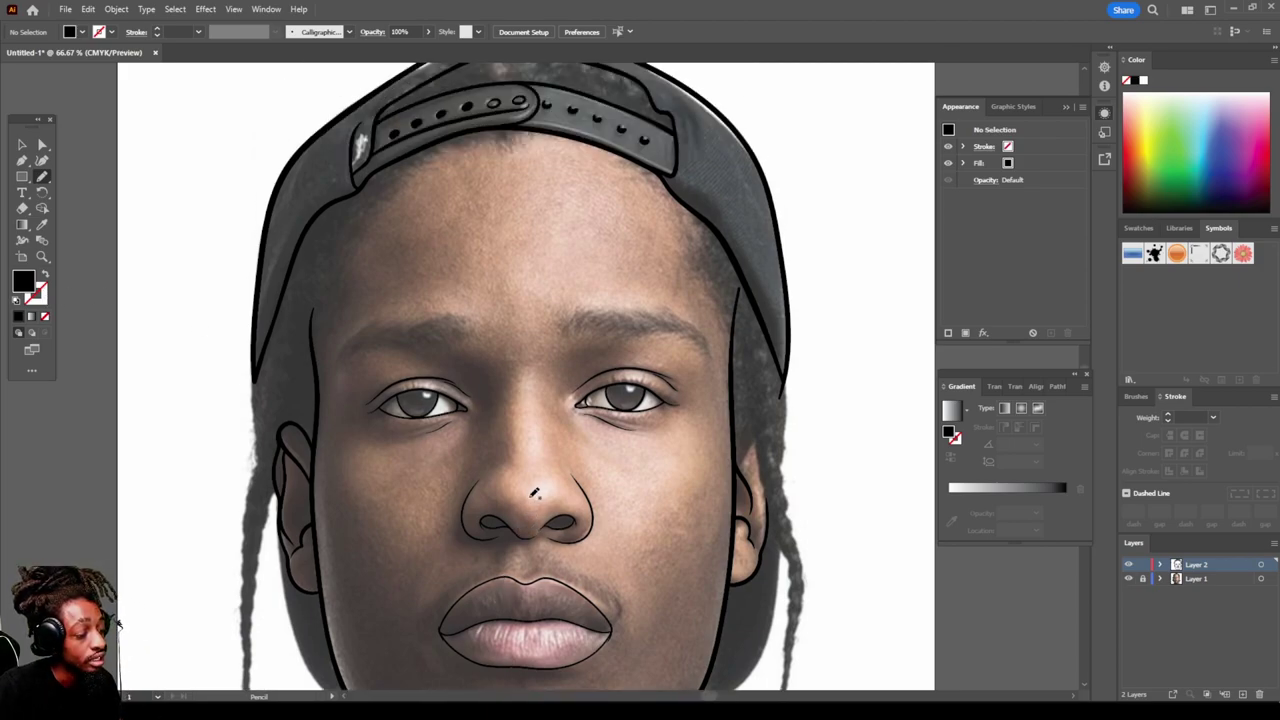
pyautogui.scroll(-2, 703, 471)
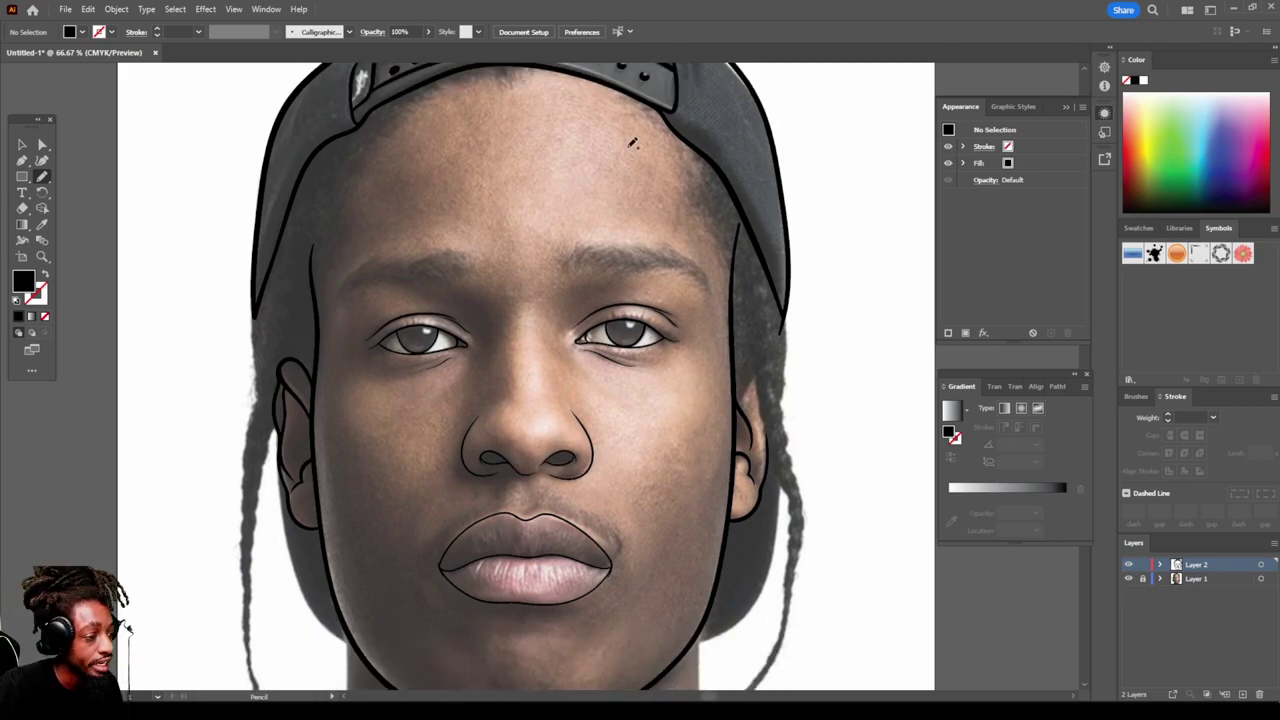
pyautogui.scroll(-1, 803, 571)
pyautogui.scroll(2, 794, 567)
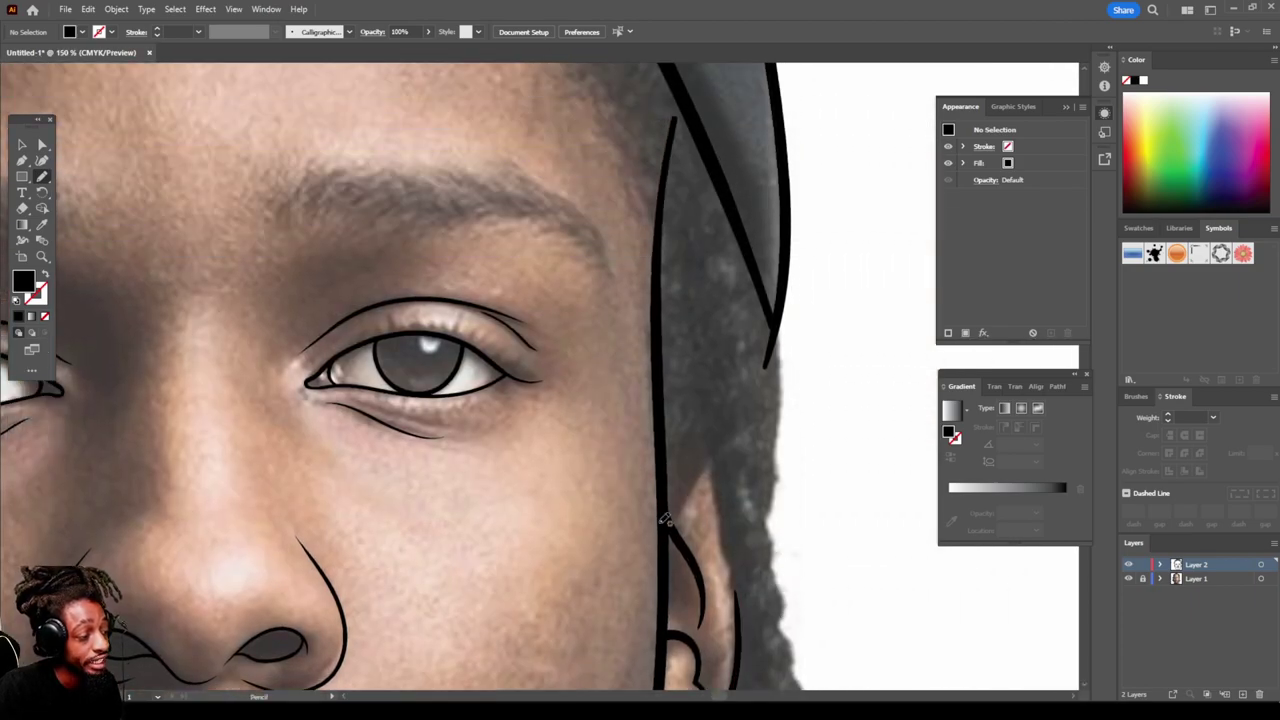
pyautogui.scroll(4, 628, 518)
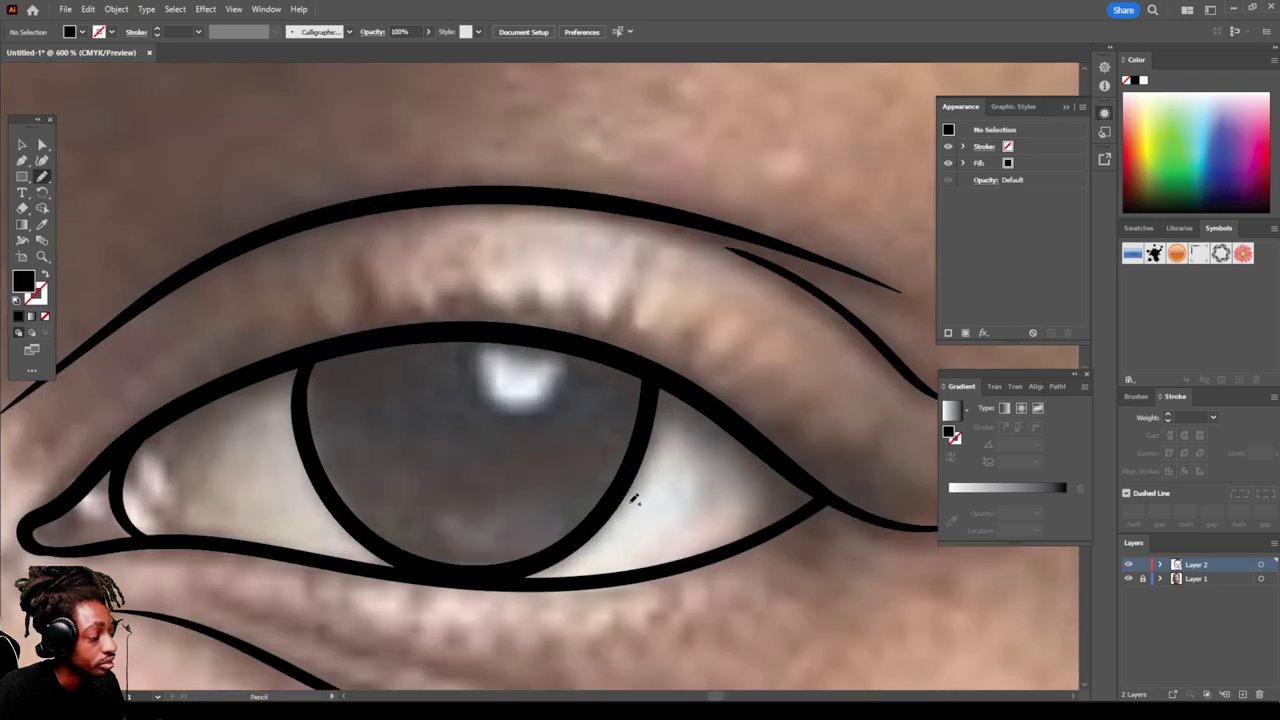
pyautogui.scroll(-1, 633, 498)
pyautogui.moveTo(112, 444)
pyautogui.mouseDown()
pyautogui.moveTo(80, 478)
pyautogui.moveTo(117, 446)
pyautogui.moveTo(124, 490)
pyautogui.mouseUp()
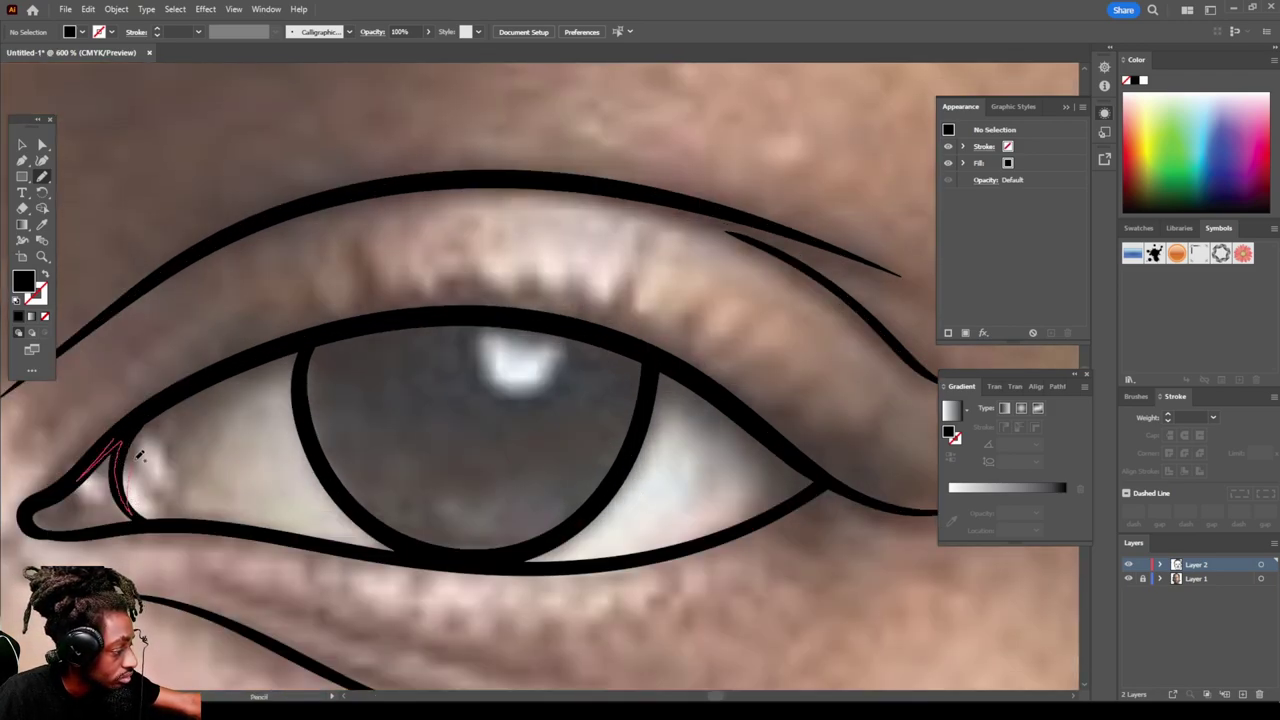
pyautogui.moveTo(185, 410)
pyautogui.mouseDown()
pyautogui.moveTo(300, 360)
pyautogui.moveTo(328, 476)
pyautogui.moveTo(423, 549)
pyautogui.moveTo(471, 557)
pyautogui.moveTo(565, 531)
pyautogui.moveTo(604, 497)
pyautogui.moveTo(659, 393)
pyautogui.moveTo(757, 429)
pyautogui.moveTo(785, 460)
pyautogui.mouseUp()
pyautogui.moveTo(766, 510)
pyautogui.mouseDown()
pyautogui.moveTo(736, 530)
pyautogui.moveTo(815, 488)
pyautogui.moveTo(804, 452)
pyautogui.moveTo(678, 370)
pyautogui.moveTo(510, 310)
pyautogui.moveTo(344, 322)
pyautogui.moveTo(172, 388)
pyautogui.moveTo(95, 458)
pyautogui.mouseUp()
# Step: Draw a matching solid black shape over the iris, lid line and inner corner of the eye on the image's left
pyautogui.hotkey('ctrl', '-')
pyautogui.hotkey('ctrl', '-')
pyautogui.hotkey('ctrl', '-')
pyautogui.hotkey('ctrl', '-')
pyautogui.hotkey('ctrl', '-')
pyautogui.hotkey('ctrl', '-')
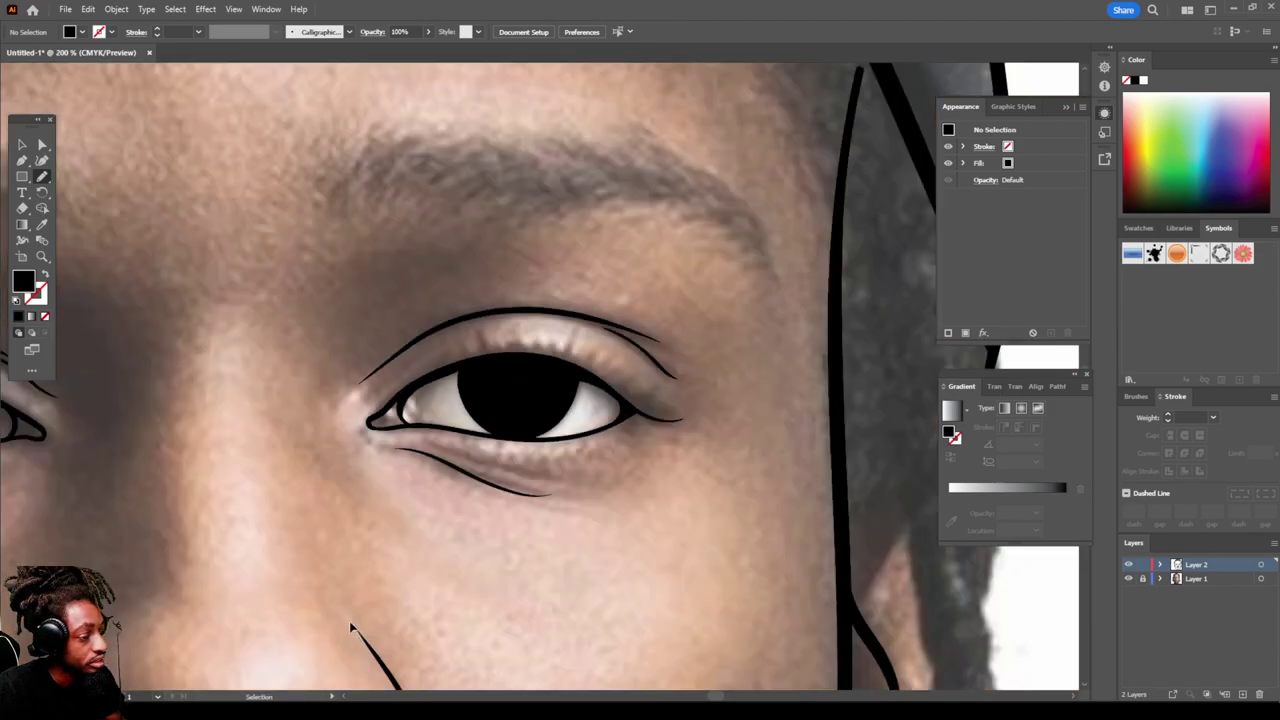
pyautogui.hotkey('ctrl', '+')
pyautogui.hotkey('ctrl', '+')
pyautogui.hotkey('ctrl', '+')
pyautogui.hotkey('ctrl', '+')
pyautogui.hotkey('ctrl', '+')
pyautogui.hotkey('ctrl', '+')
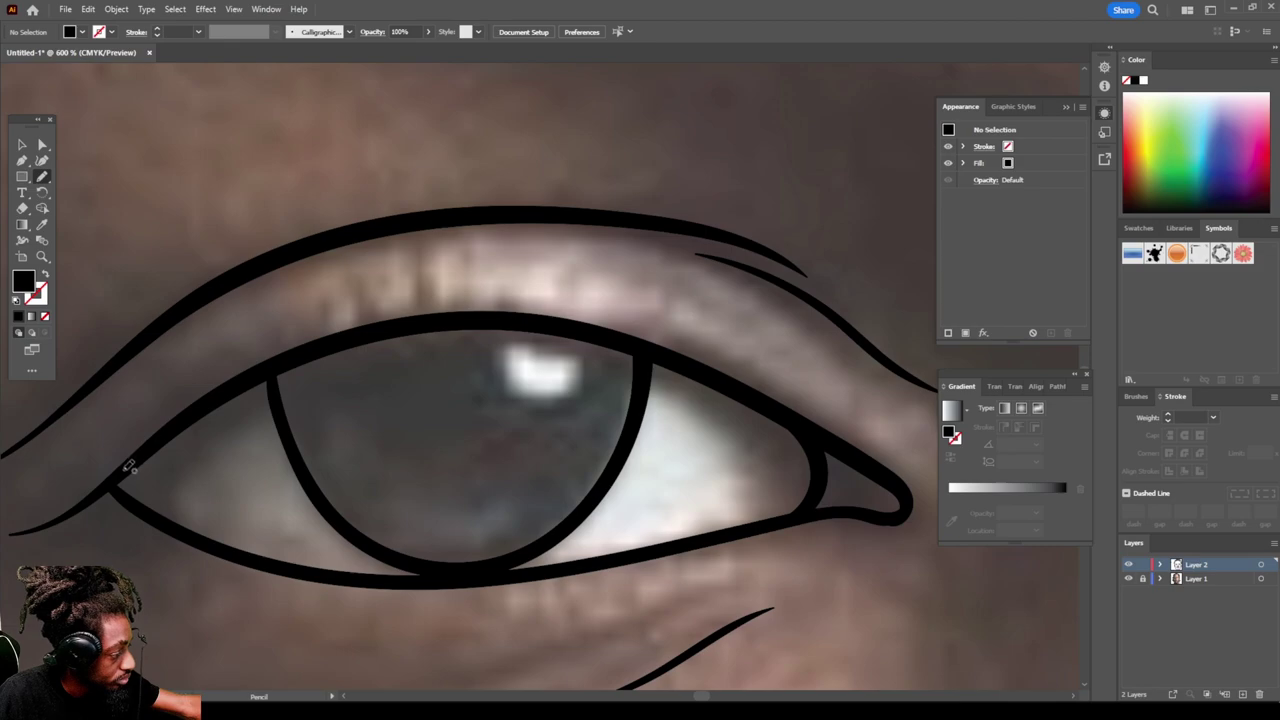
pyautogui.moveTo(127, 466); pyautogui.dragTo(107, 484)
pyautogui.moveTo(186, 528)
pyautogui.mouseDown()
pyautogui.moveTo(167, 493)
pyautogui.moveTo(189, 458)
pyautogui.moveTo(278, 406)
pyautogui.moveTo(311, 483)
pyautogui.moveTo(360, 537)
pyautogui.moveTo(472, 566)
pyautogui.moveTo(571, 517)
pyautogui.moveTo(609, 474)
pyautogui.moveTo(649, 377)
pyautogui.moveTo(749, 416)
pyautogui.moveTo(793, 451)
pyautogui.moveTo(805, 482)
pyautogui.moveTo(781, 520)
pyautogui.moveTo(907, 508)
pyautogui.moveTo(881, 462)
pyautogui.moveTo(713, 370)
pyautogui.moveTo(512, 317)
pyautogui.moveTo(328, 338)
pyautogui.moveTo(239, 376)
pyautogui.moveTo(106, 487)
pyautogui.mouseUp()
# Step: Trace the eyebrow on the image's left as a solid black shape with jagged hair tips and a tapered outer end
pyautogui.scroll(-5, 395, 637)
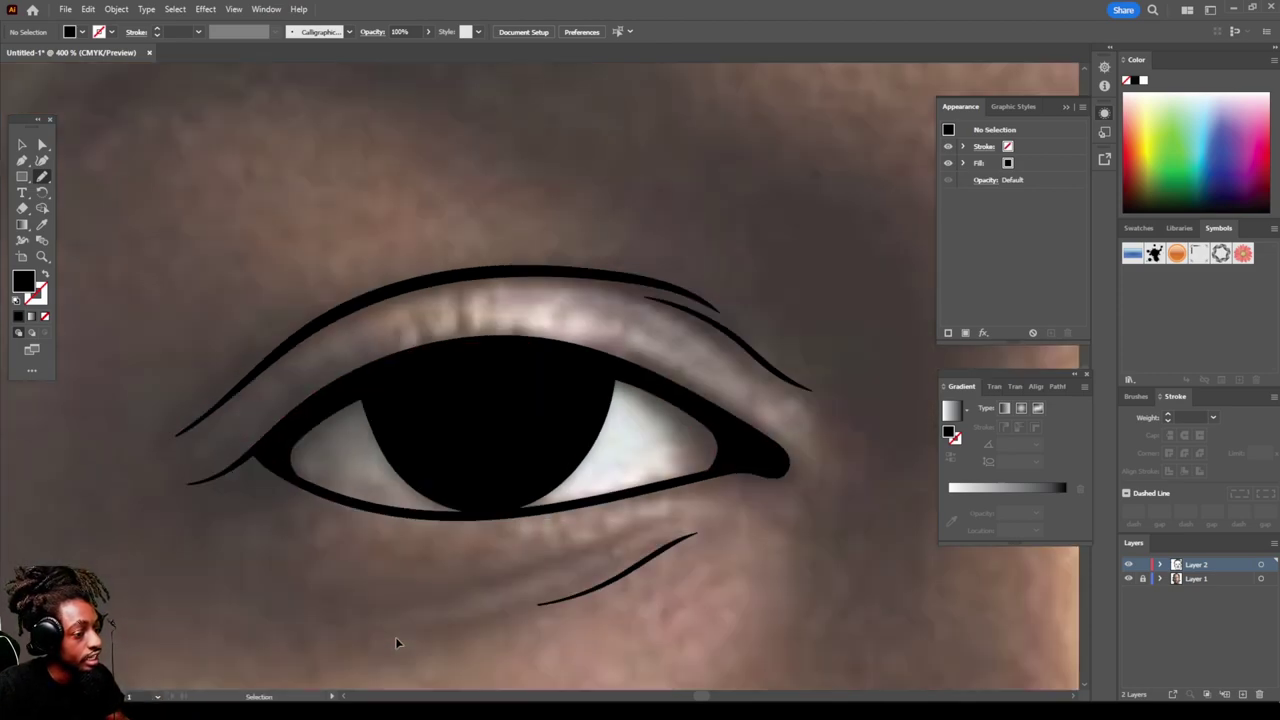
pyautogui.scroll(3, 397, 615)
pyautogui.scroll(2, 396, 587)
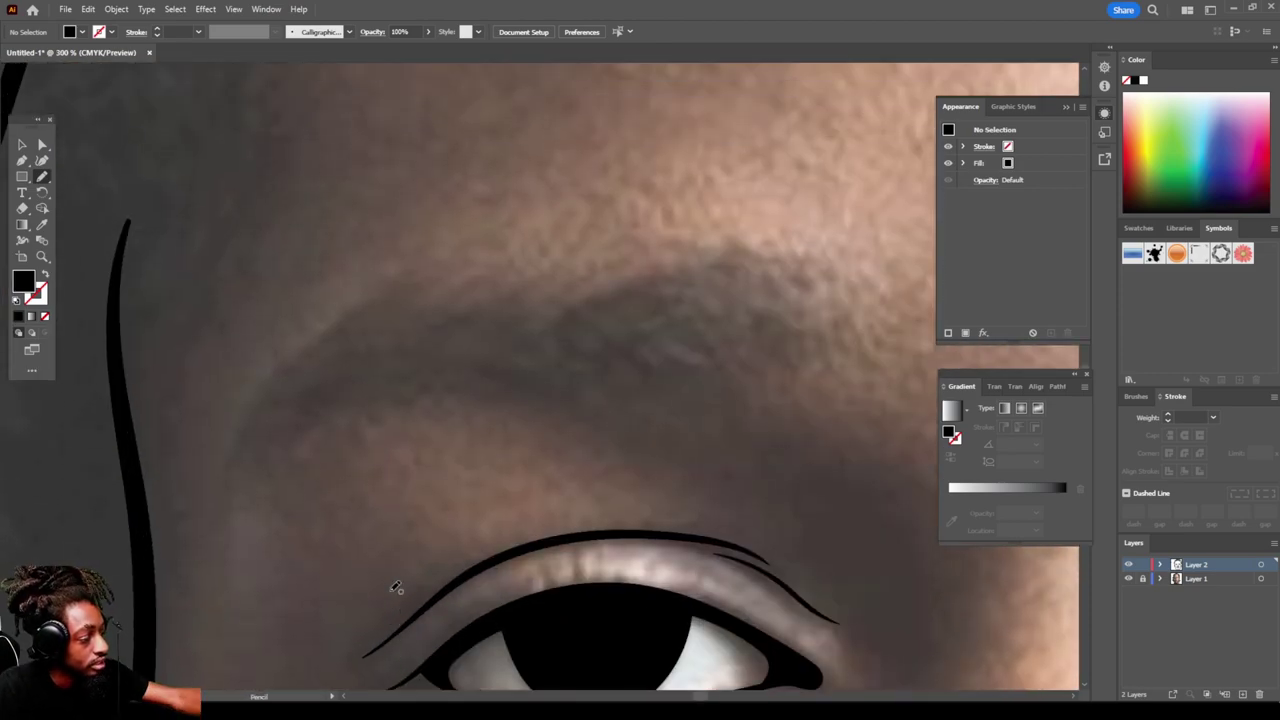
pyautogui.moveTo(226, 498)
pyautogui.mouseDown()
pyautogui.moveTo(242, 454)
pyautogui.moveTo(284, 406)
pyautogui.moveTo(350, 378)
pyautogui.moveTo(460, 364)
pyautogui.moveTo(654, 392)
pyautogui.moveTo(840, 358)
pyautogui.mouseUp()
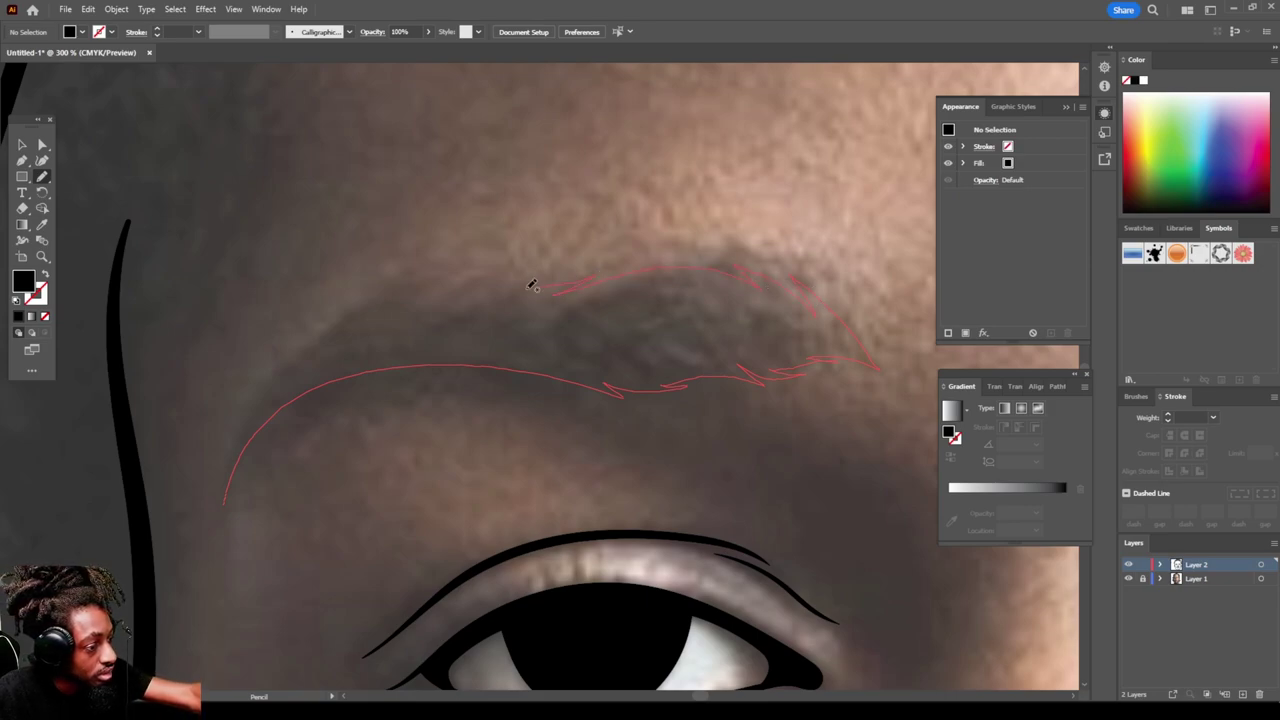
pyautogui.moveTo(482, 283)
pyautogui.mouseDown()
pyautogui.moveTo(336, 315)
pyautogui.moveTo(286, 353)
pyautogui.moveTo(232, 440)
pyautogui.moveTo(221, 520)
pyautogui.mouseUp()
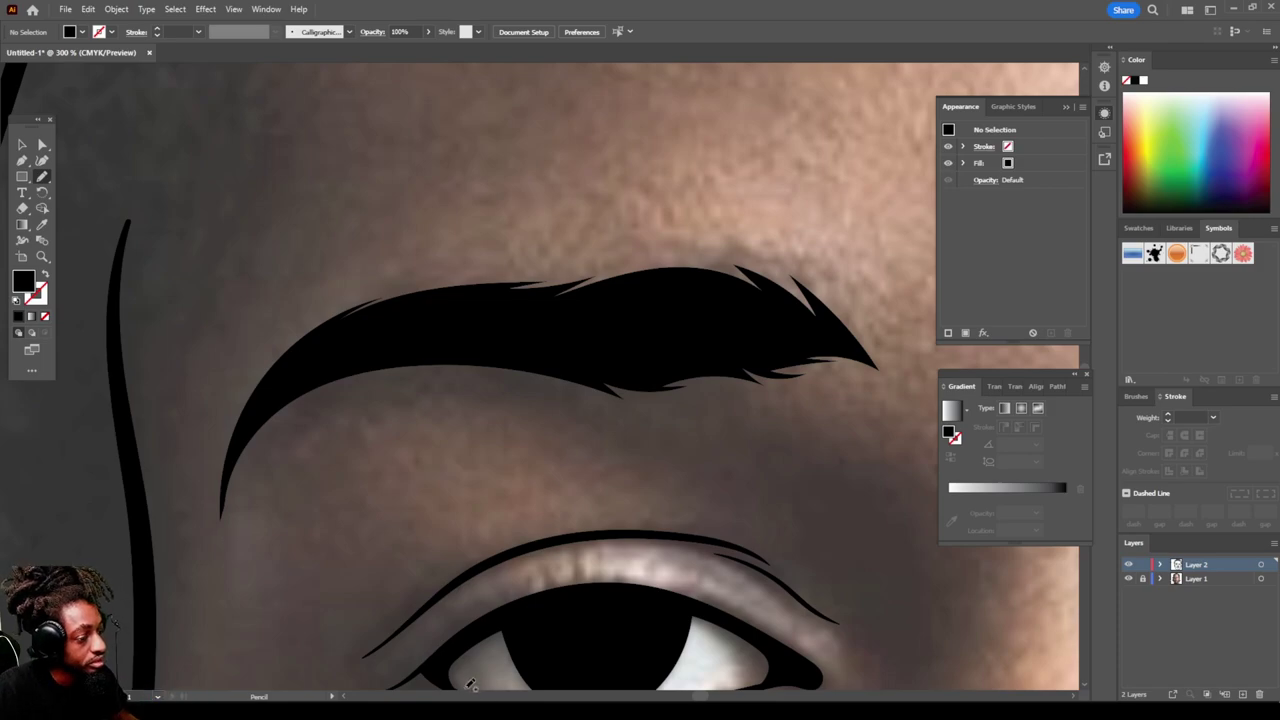
# Step: Trace the eyebrow on the image's right as a solid black shape with spiky hairs at its inner end
pyautogui.scroll(-5, 470, 683)
pyautogui.scroll(6, 557, 646)
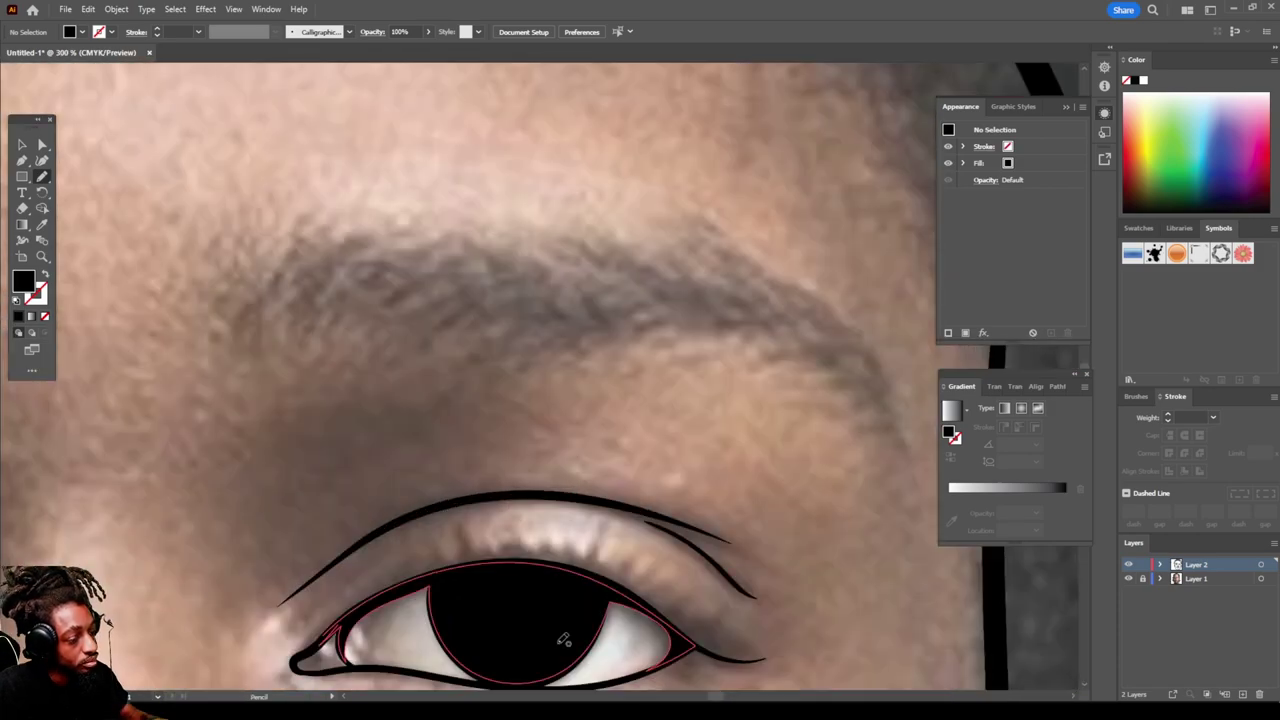
pyautogui.scroll(1, 564, 640)
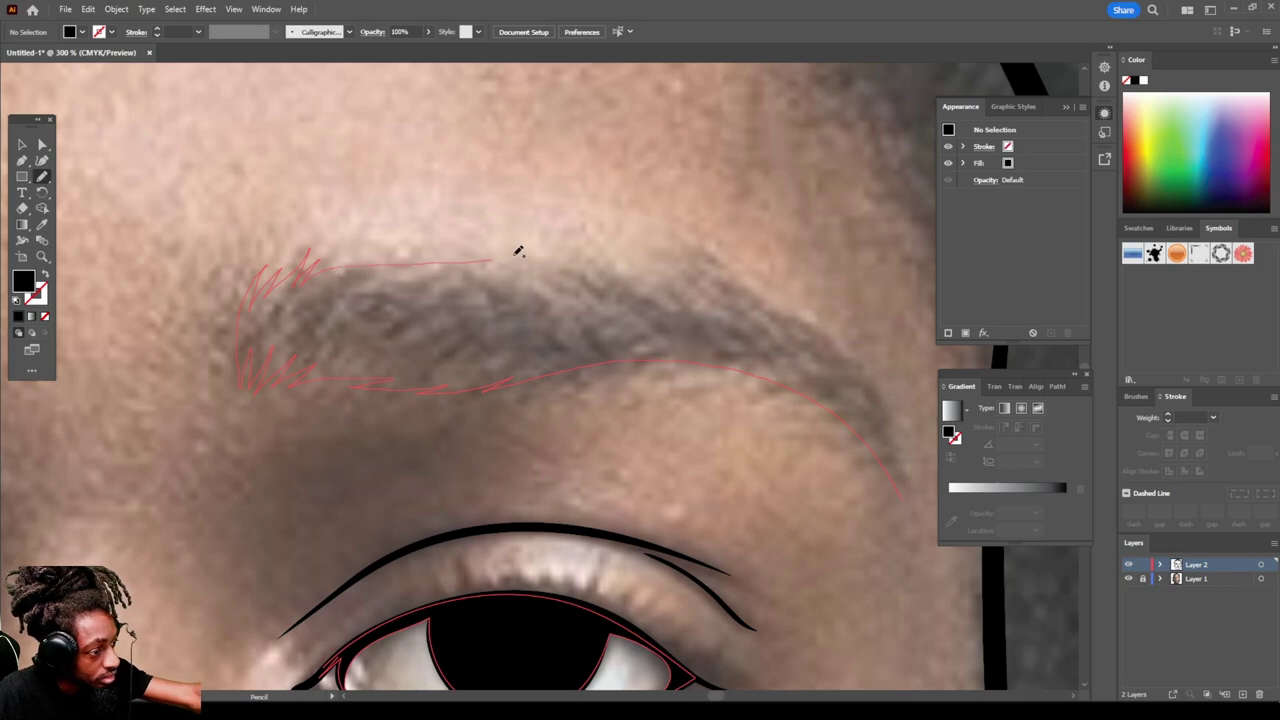
pyautogui.moveTo(516, 261); pyautogui.dragTo(659, 268)
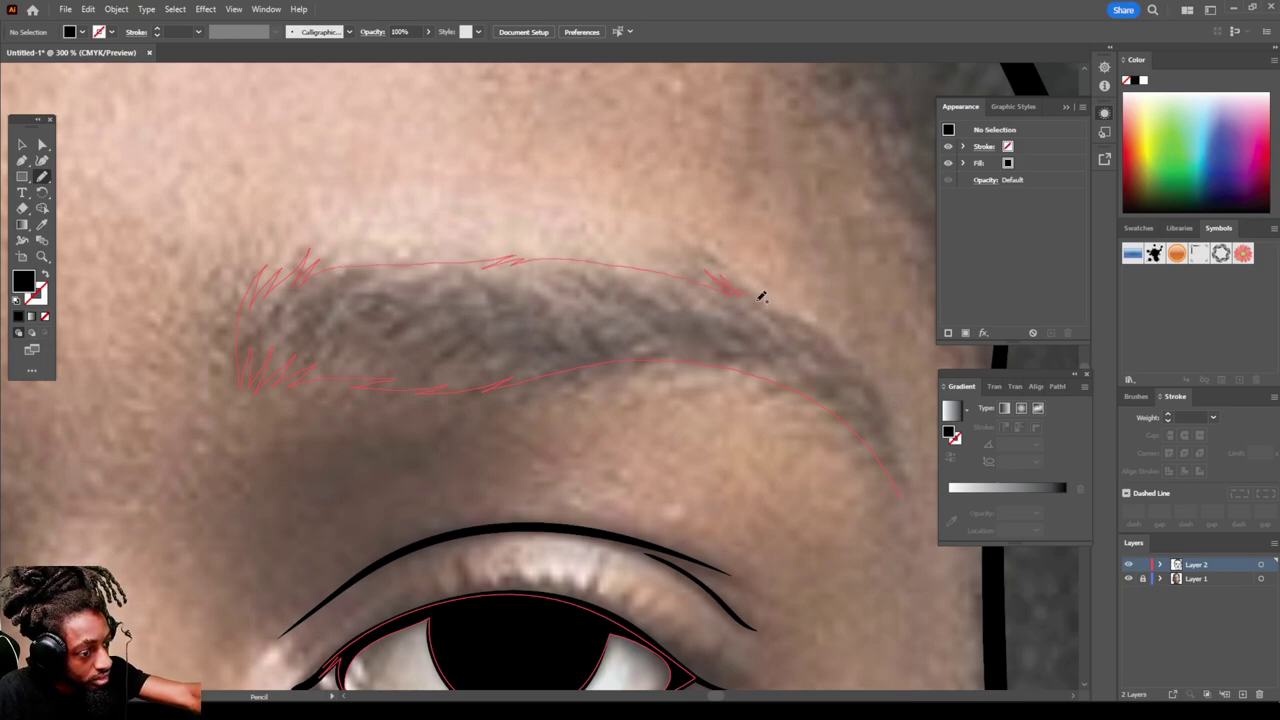
pyautogui.moveTo(906, 482); pyautogui.dragTo(903, 508)
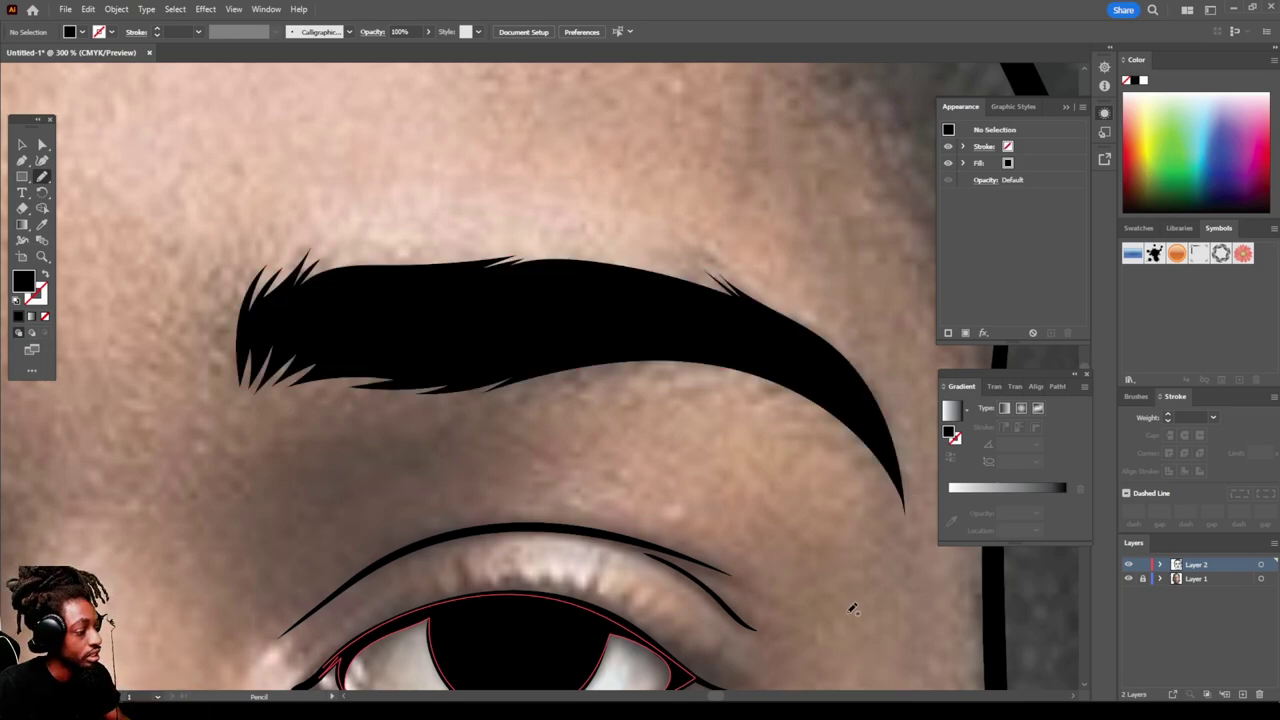
# Step: Draw solid black shapes over the dark areas behind the jaw, below both ears
pyautogui.scroll(-5, 853, 608)
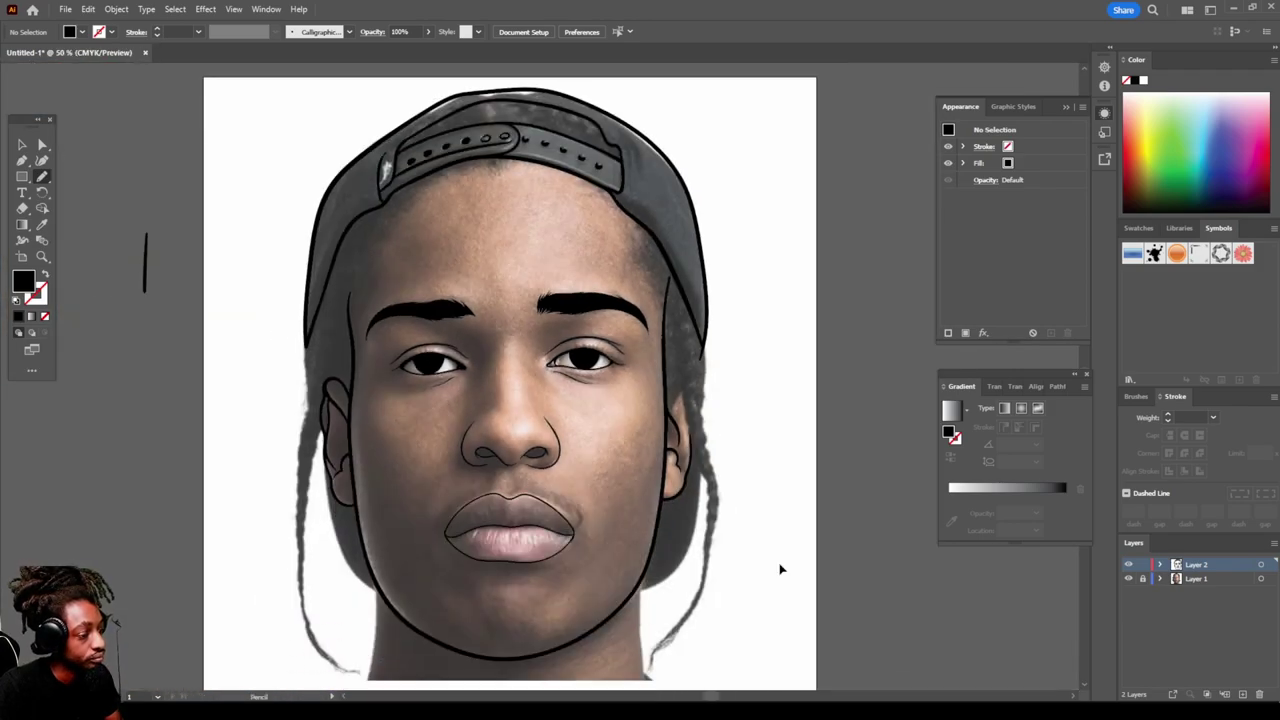
pyautogui.scroll(4, 785, 560)
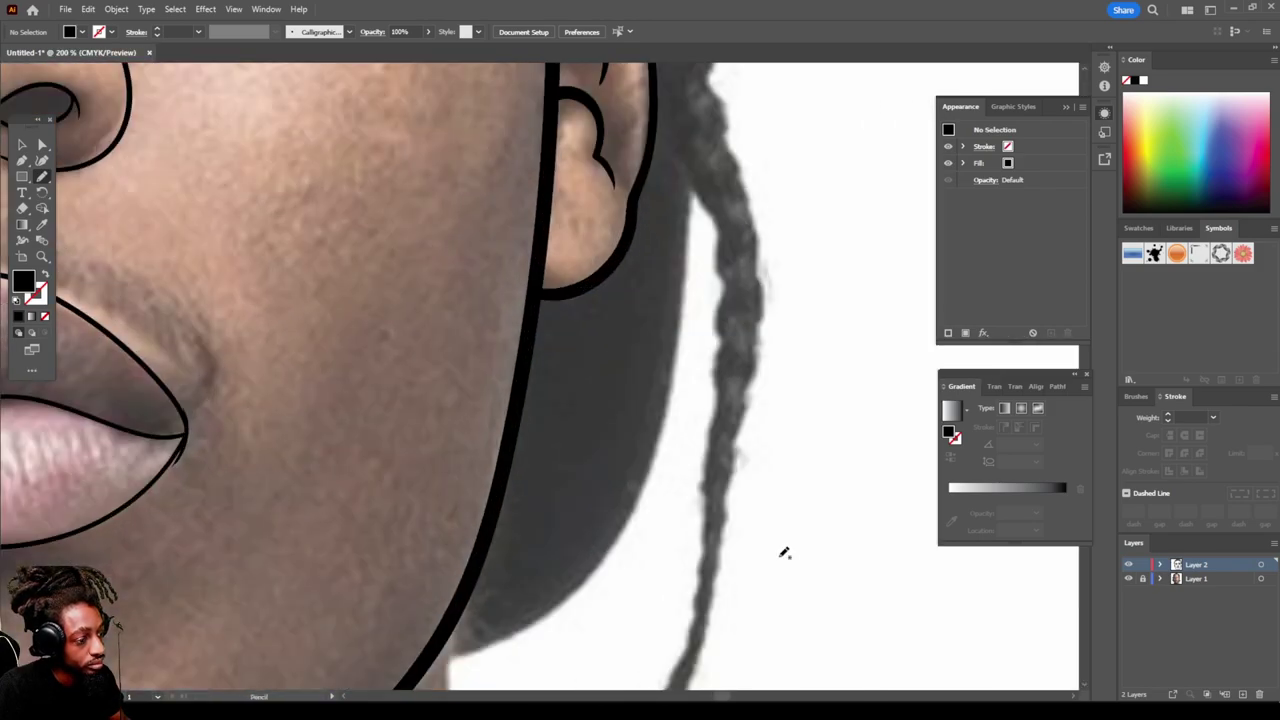
pyautogui.moveTo(656, 445)
pyautogui.mouseDown()
pyautogui.moveTo(675, 236)
pyautogui.moveTo(669, 112)
pyautogui.moveTo(607, 270)
pyautogui.moveTo(539, 295)
pyautogui.moveTo(490, 523)
pyautogui.moveTo(436, 662)
pyautogui.mouseUp()
pyautogui.hotkey('ctrl', 'z')
pyautogui.scroll(-5, 514, 673)
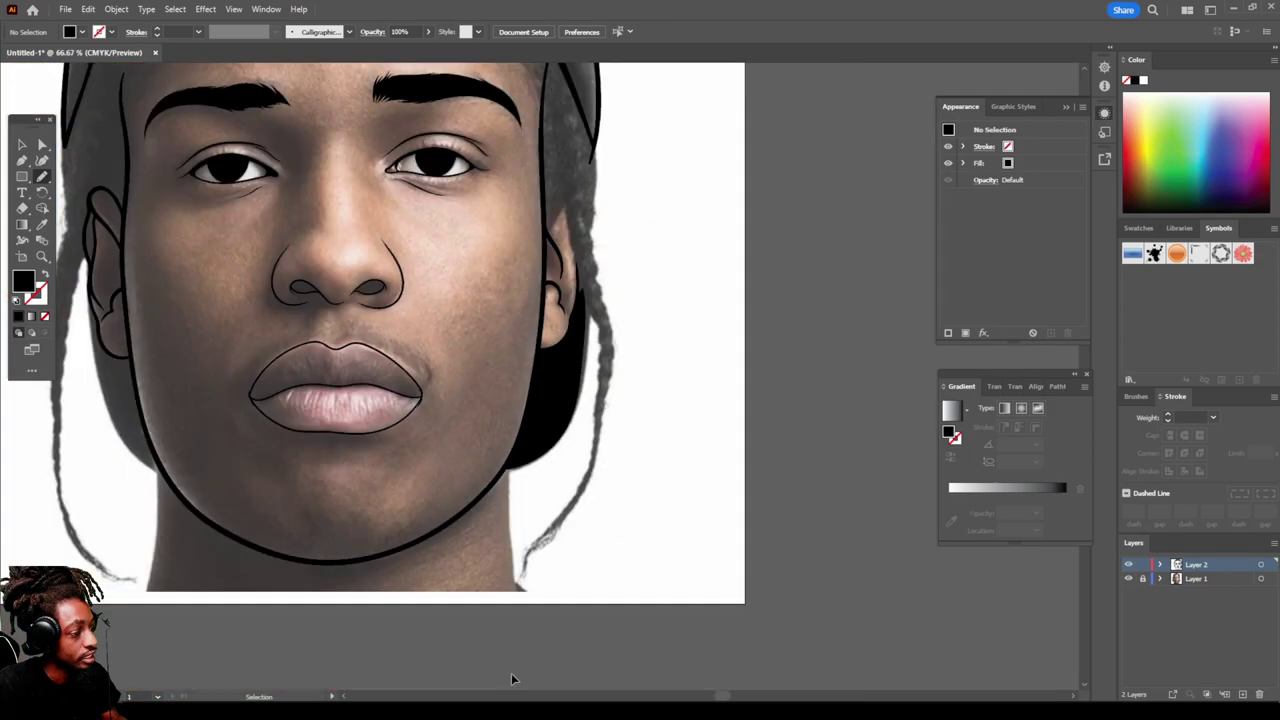
pyautogui.scroll(5, 488, 649)
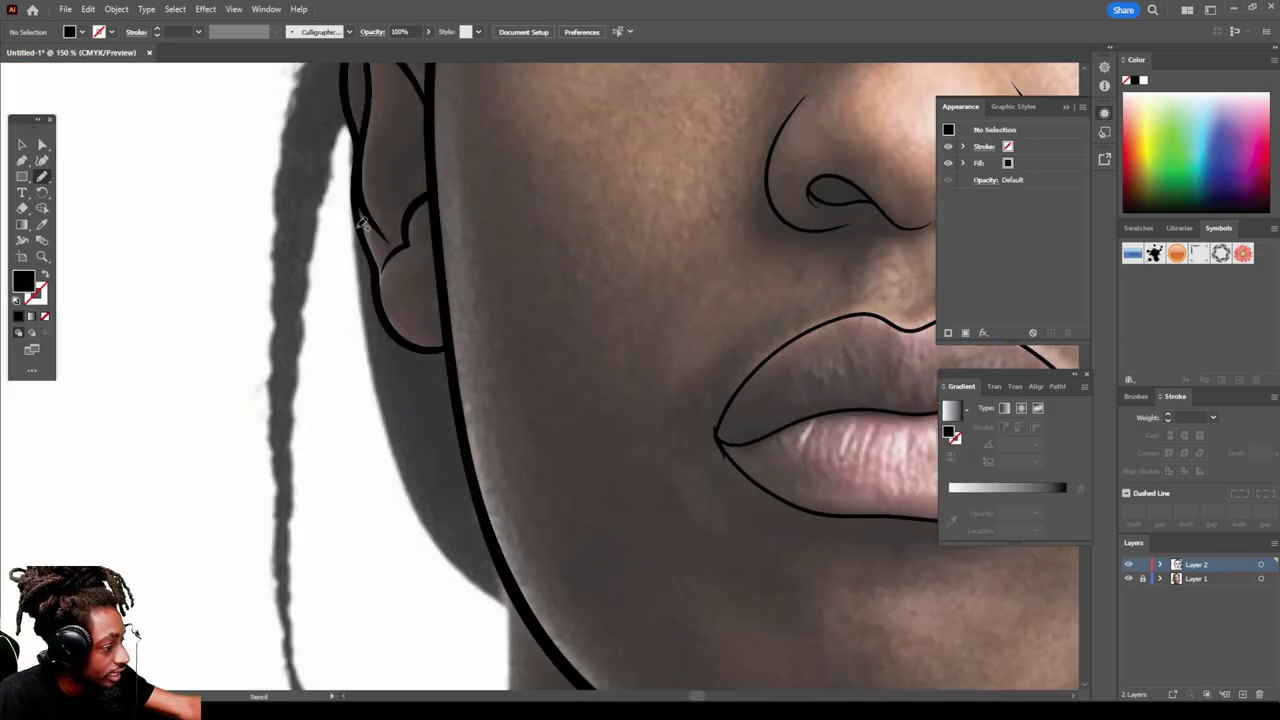
pyautogui.moveTo(362, 220)
pyautogui.mouseDown()
pyautogui.moveTo(409, 494)
pyautogui.moveTo(444, 551)
pyautogui.moveTo(527, 619)
pyautogui.moveTo(469, 472)
pyautogui.moveTo(448, 343)
pyautogui.moveTo(423, 348)
pyautogui.moveTo(386, 318)
pyautogui.moveTo(363, 205)
pyautogui.mouseUp()
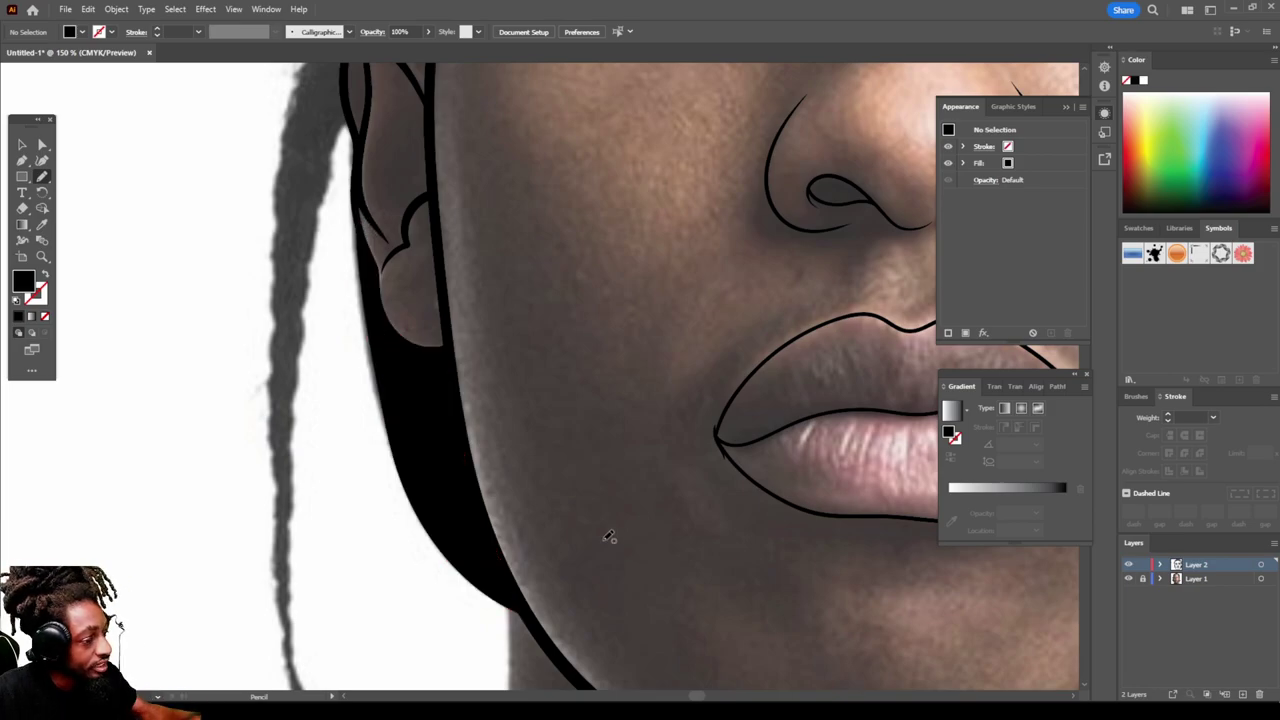
# Step: Fill both nostrils with solid black shapes following their outlines
pyautogui.scroll(-3, 590, 530)
pyautogui.scroll(5, 603, 530)
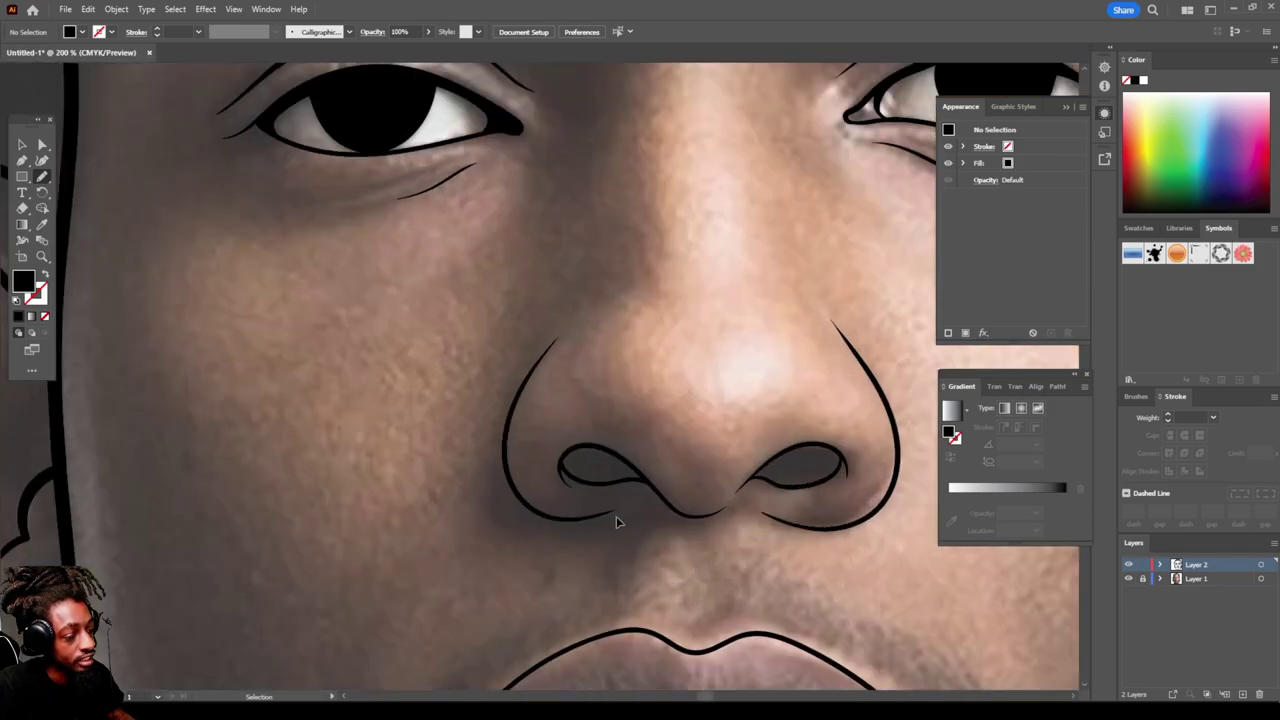
pyautogui.scroll(3, 628, 522)
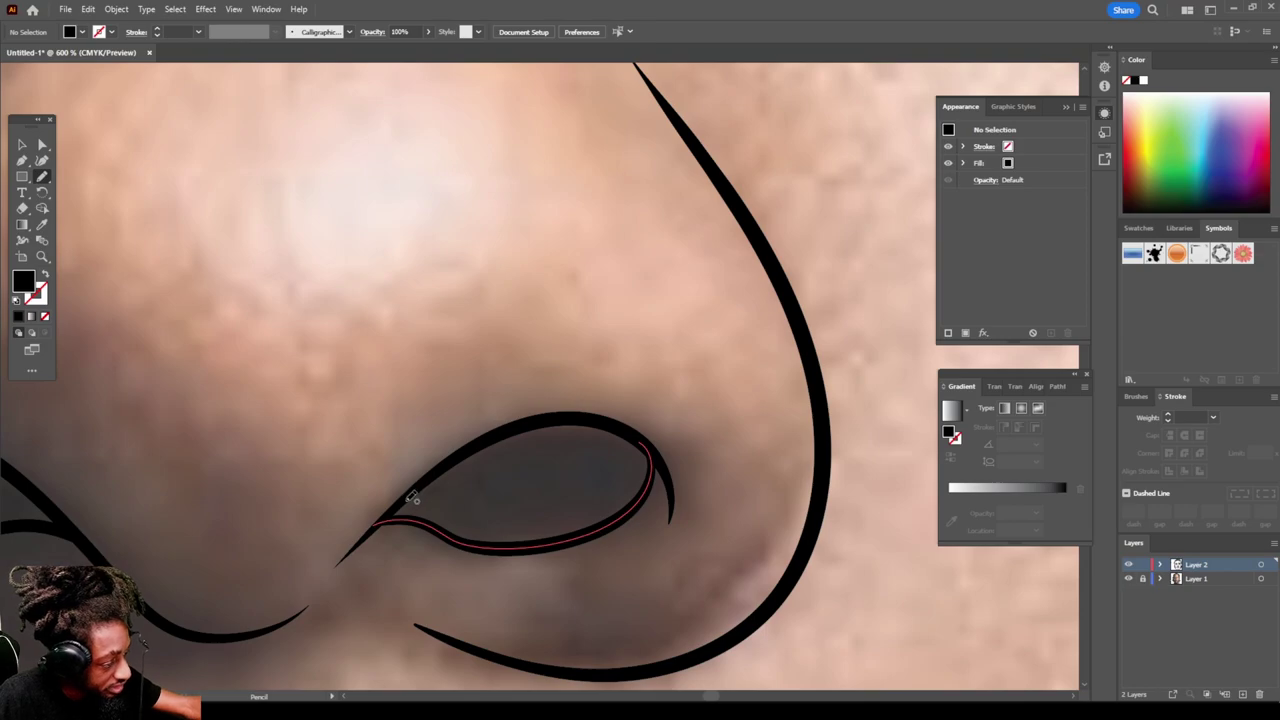
pyautogui.moveTo(418, 516)
pyautogui.mouseDown()
pyautogui.moveTo(517, 547)
pyautogui.moveTo(582, 537)
pyautogui.moveTo(643, 498)
pyautogui.moveTo(651, 449)
pyautogui.moveTo(595, 421)
pyautogui.moveTo(529, 423)
pyautogui.moveTo(405, 502)
pyautogui.mouseUp()
pyautogui.scroll(-4, 481, 618)
pyautogui.scroll(5, 481, 618)
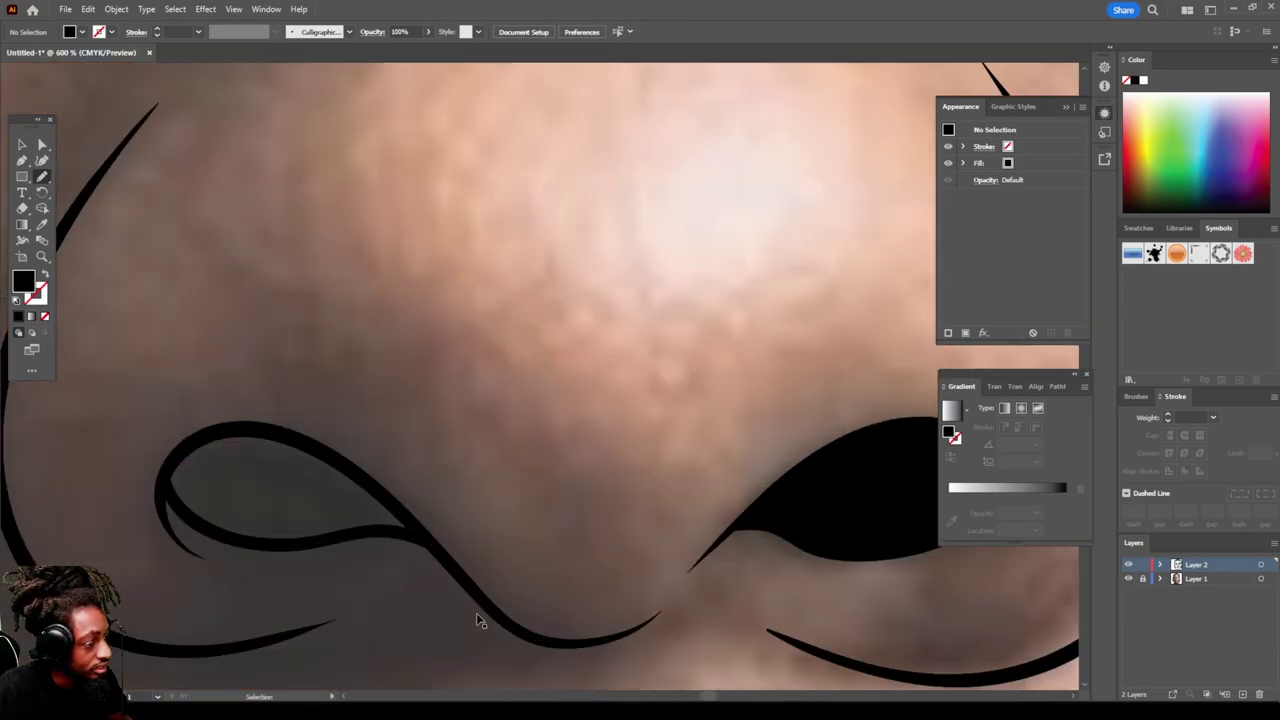
pyautogui.moveTo(143, 412)
pyautogui.mouseDown()
pyautogui.moveTo(140, 451)
pyautogui.moveTo(237, 514)
pyautogui.moveTo(480, 520)
pyautogui.moveTo(423, 449)
pyautogui.moveTo(314, 379)
pyautogui.moveTo(186, 380)
pyautogui.moveTo(136, 468)
pyautogui.mouseUp()
pyautogui.scroll(-8, 335, 659)
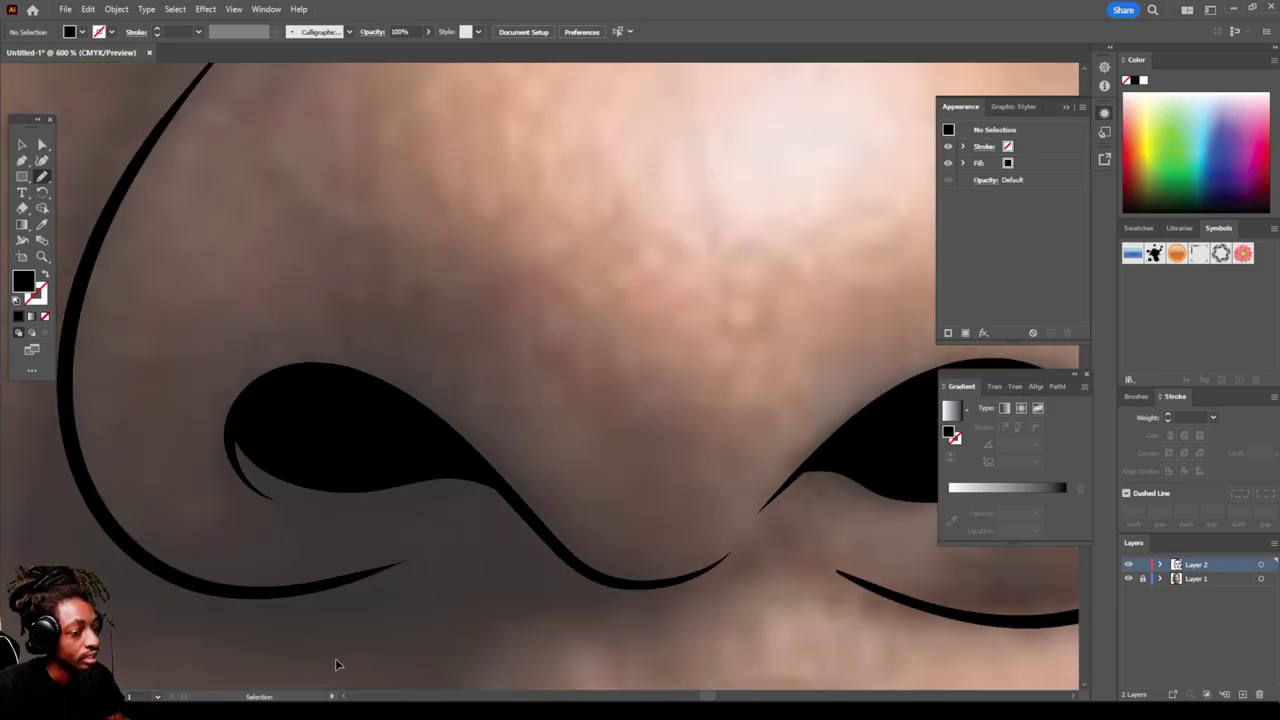
# Step: Trace the hair between the face, cap and ear on the image's right as a solid black shape
pyautogui.scroll(-3, 337, 627)
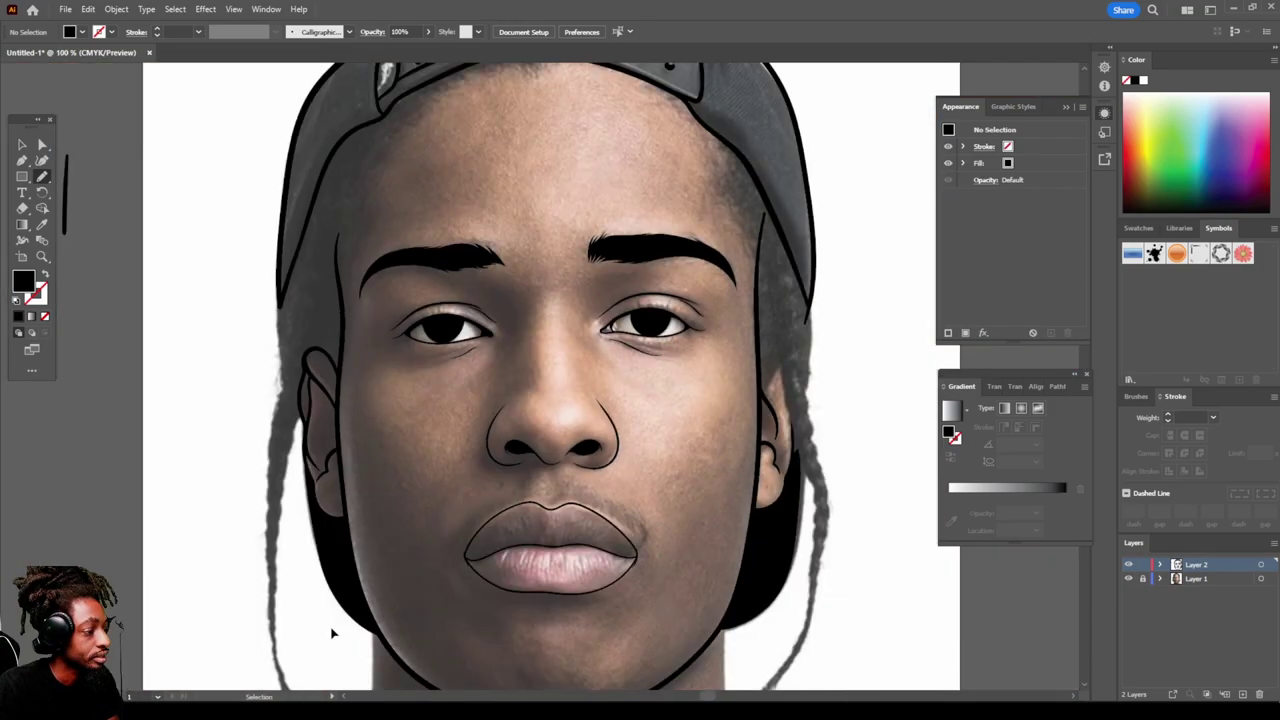
pyautogui.scroll(1, 335, 630)
pyautogui.scroll(3, 640, 380)
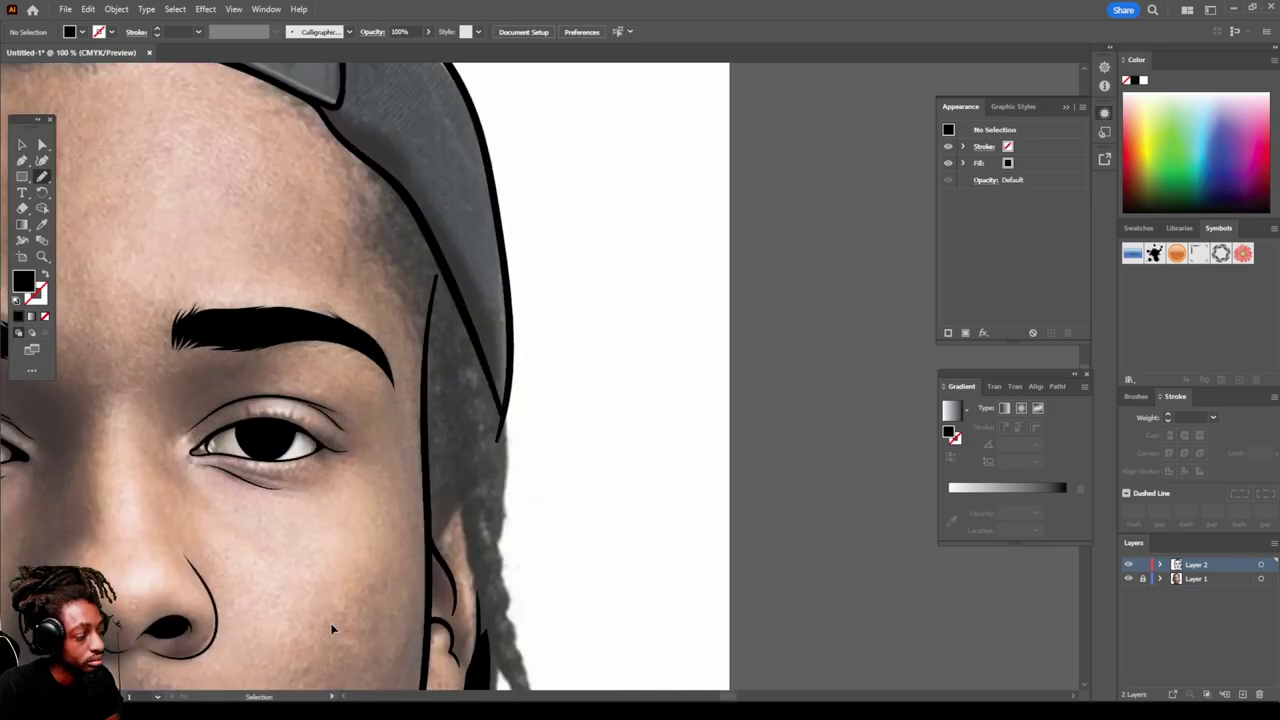
pyautogui.scroll(-1, 385, 545)
pyautogui.moveTo(375, 565); pyautogui.dragTo(414, 520)
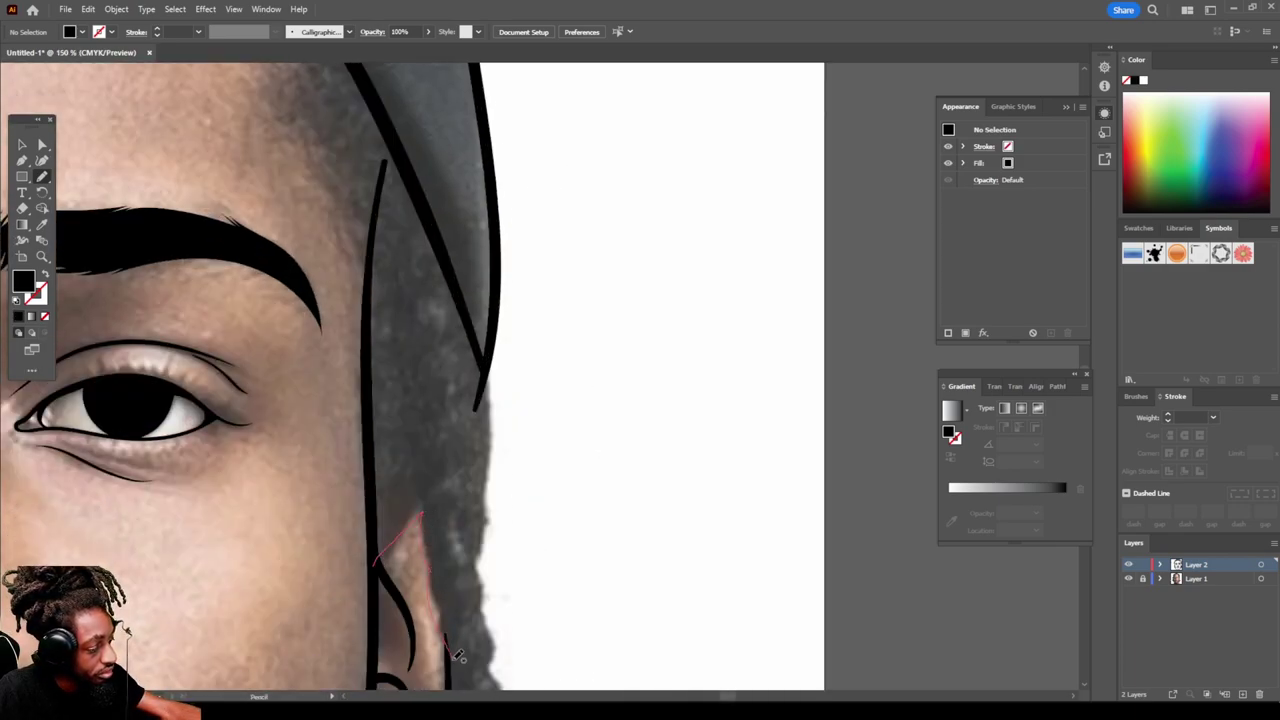
pyautogui.moveTo(477, 560)
pyautogui.mouseDown()
pyautogui.moveTo(494, 449)
pyautogui.moveTo(476, 350)
pyautogui.moveTo(397, 130)
pyautogui.moveTo(378, 192)
pyautogui.moveTo(368, 468)
pyautogui.mouseUp()
pyautogui.moveTo(493, 376); pyautogui.dragTo(430, 228)
# Step: Trace the thin braid hanging beside the ear on the image's right as a solid black shape down to its tip
pyautogui.scroll(-4, 566, 563)
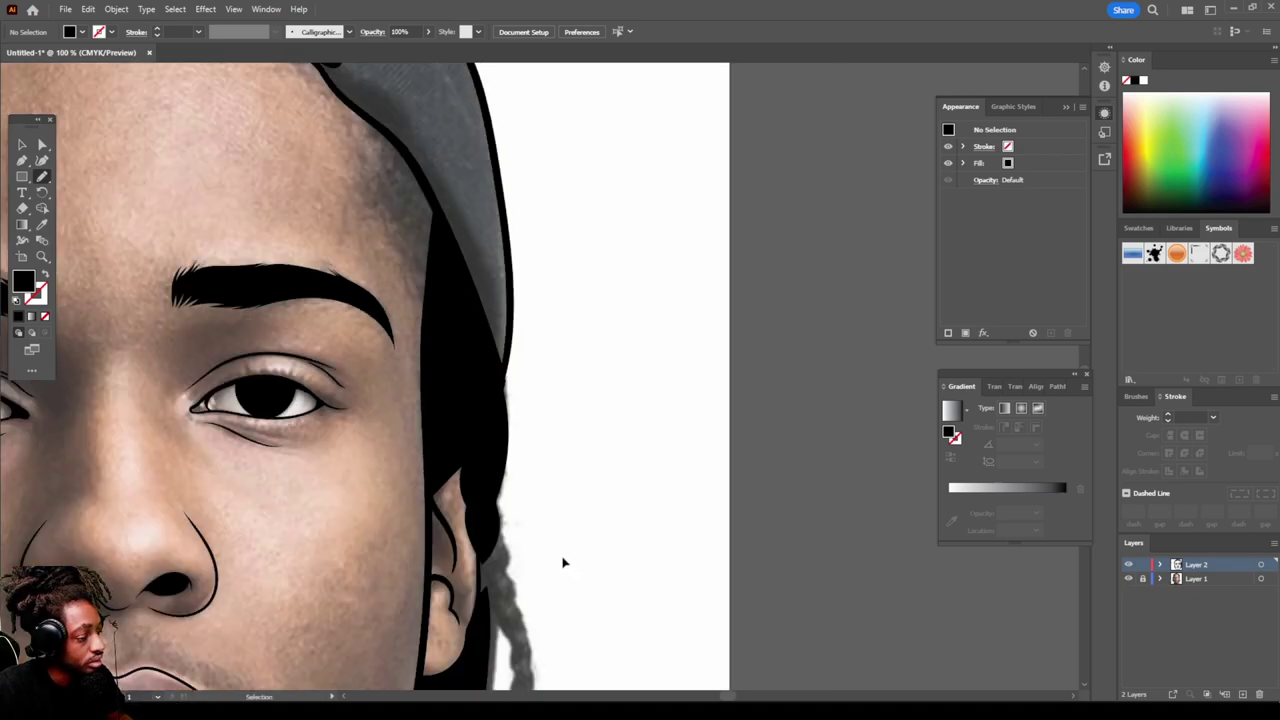
pyautogui.scroll(3, 554, 534)
pyautogui.moveTo(478, 150)
pyautogui.mouseDown()
pyautogui.moveTo(481, 222)
pyautogui.moveTo(517, 320)
pyautogui.mouseUp()
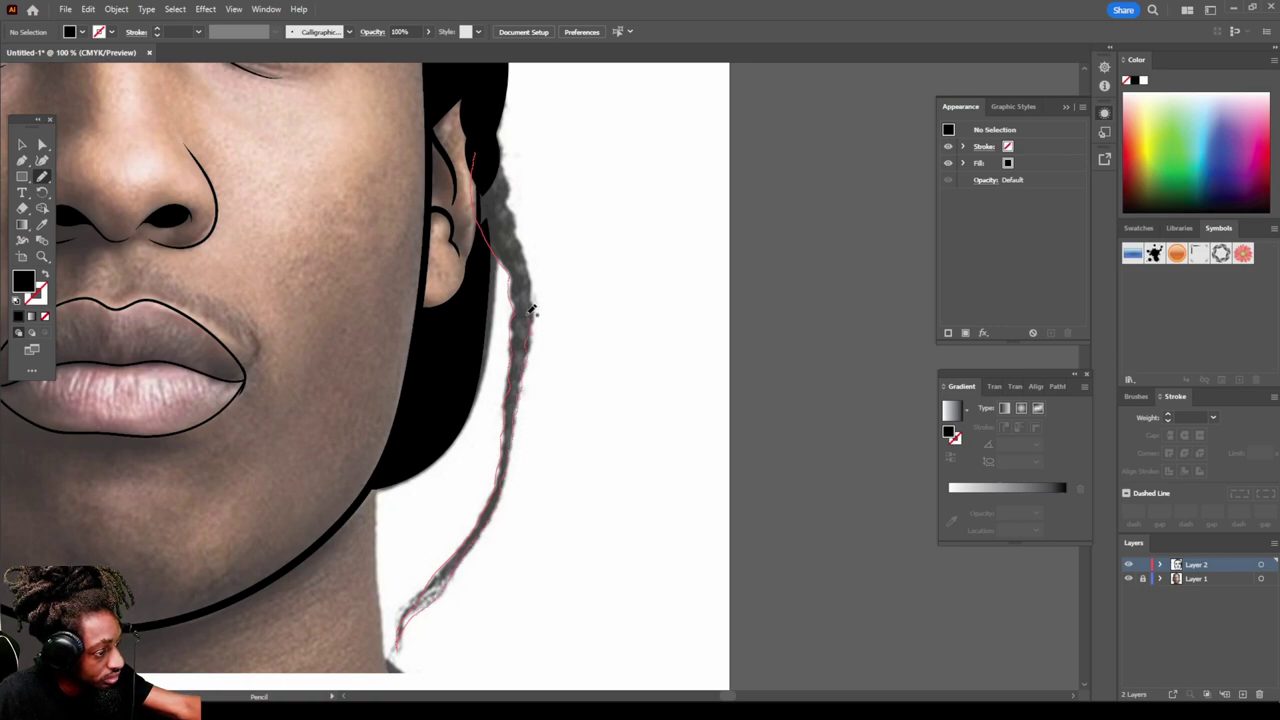
pyautogui.moveTo(506, 172); pyautogui.dragTo(488, 119)
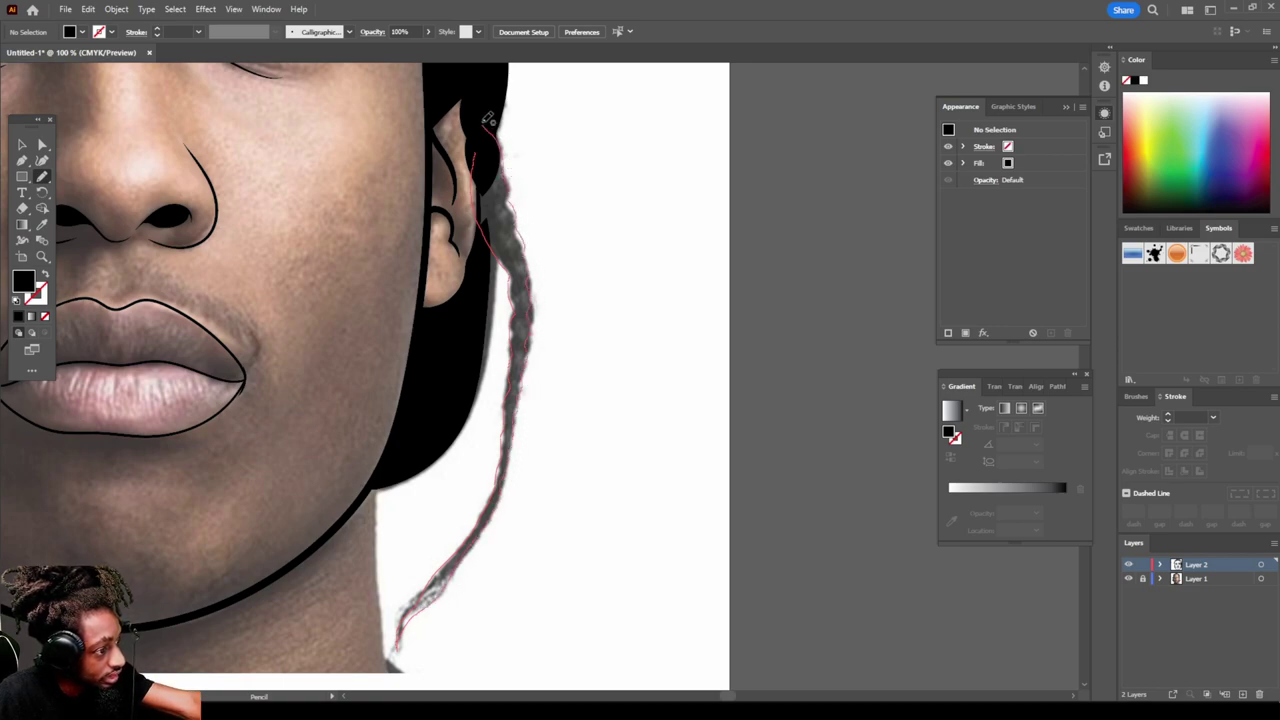
pyautogui.scroll(-5, 548, 537)
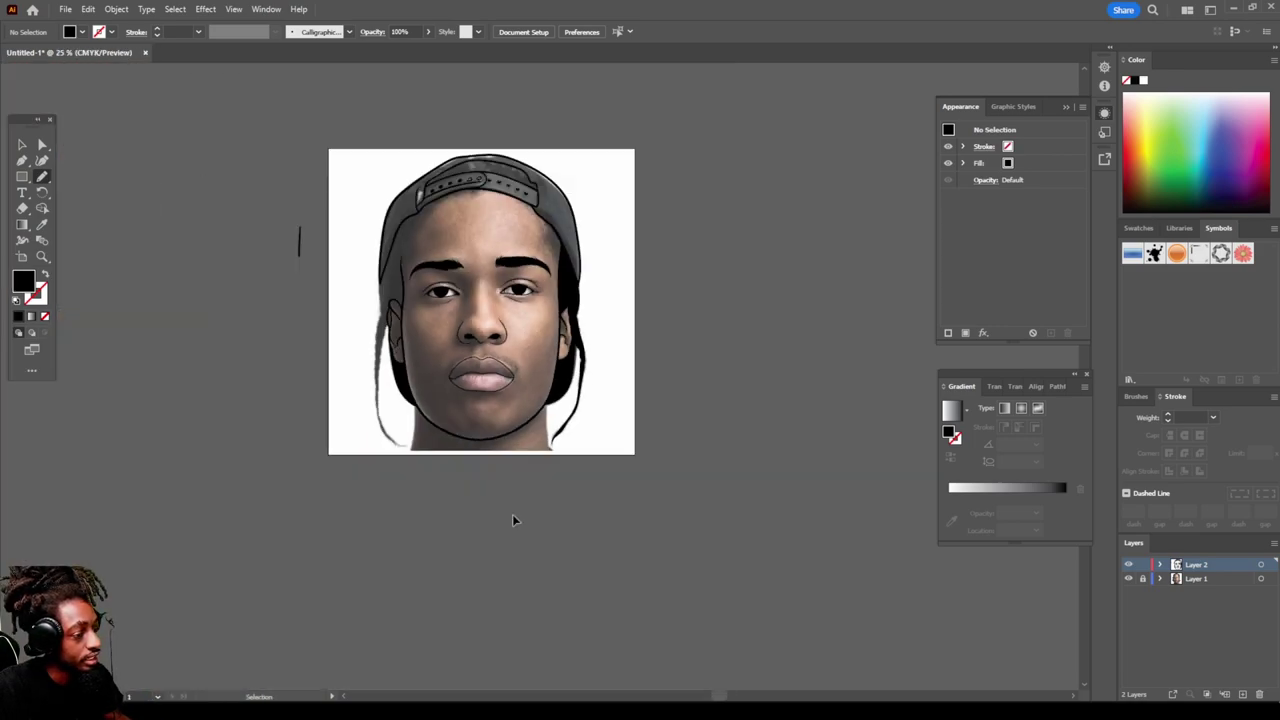
# Step: Trace the upper part of the braid on the image's left as a solid black shape with bumpy edges
pyautogui.scroll(1, 497, 519)
pyautogui.scroll(2, 497, 519)
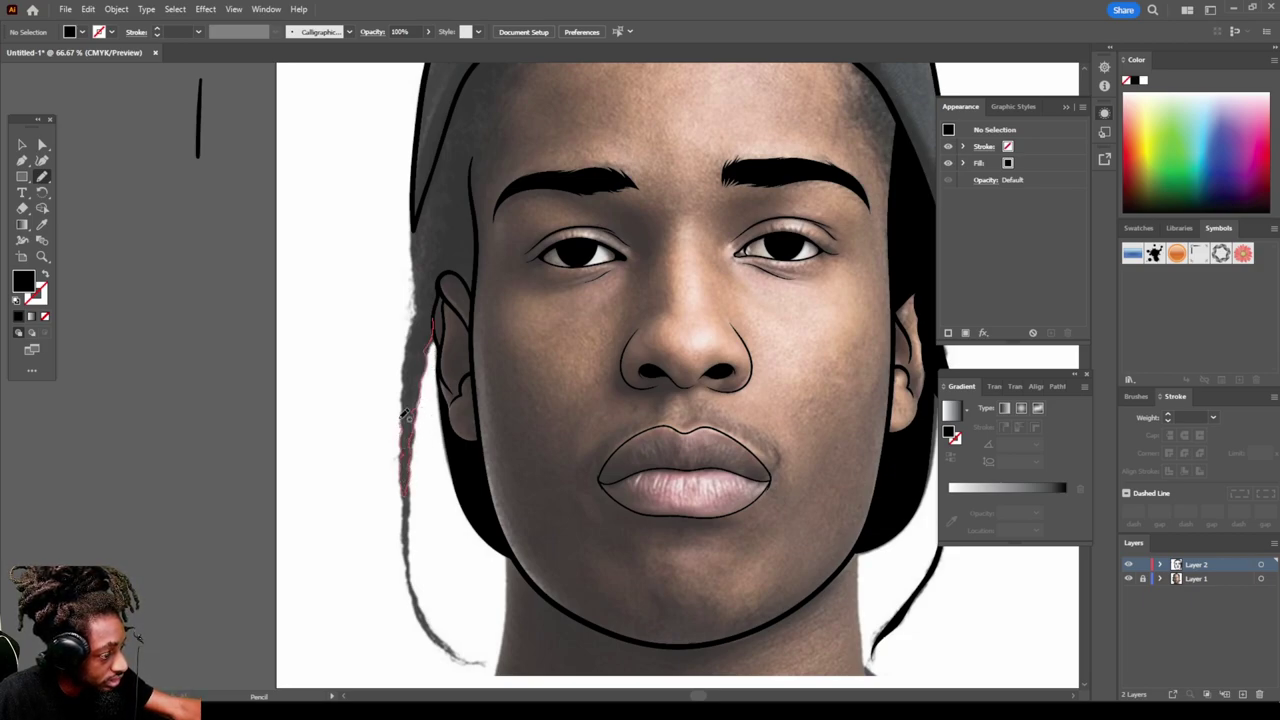
pyautogui.moveTo(410, 345); pyautogui.dragTo(429, 245)
pyautogui.scroll(-2, 478, 603)
pyautogui.scroll(-1, 478, 604)
# Step: Extend the braid on the image's left with a solid black shape along its thin lower part to the curled tip
pyautogui.scroll(3, 473, 605)
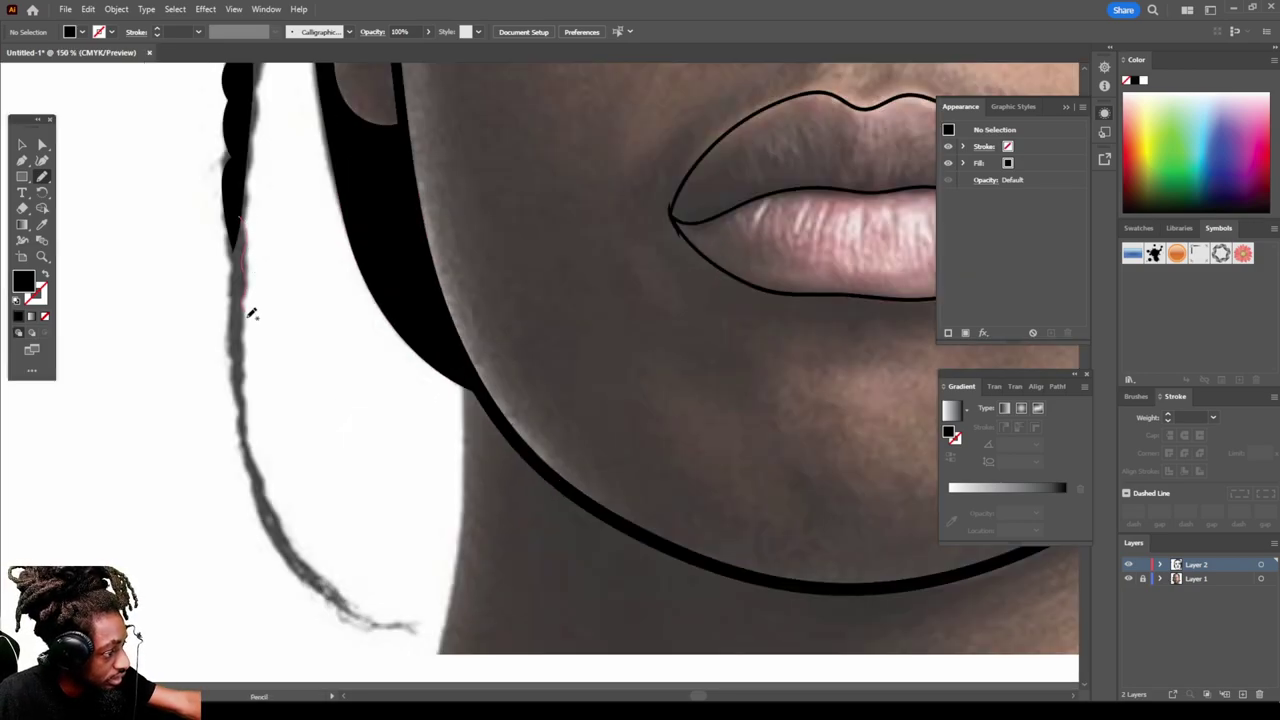
pyautogui.moveTo(251, 407); pyautogui.dragTo(270, 504)
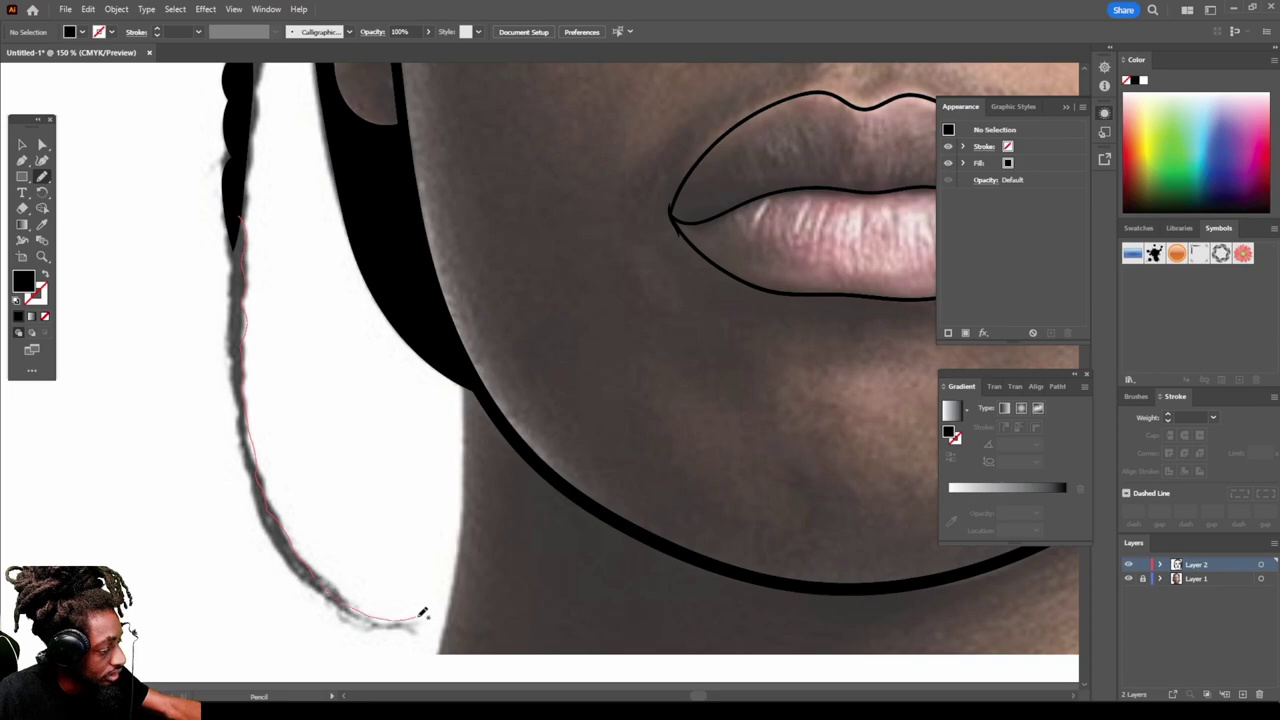
pyautogui.moveTo(338, 612)
pyautogui.mouseDown()
pyautogui.moveTo(298, 579)
pyautogui.moveTo(252, 464)
pyautogui.mouseUp()
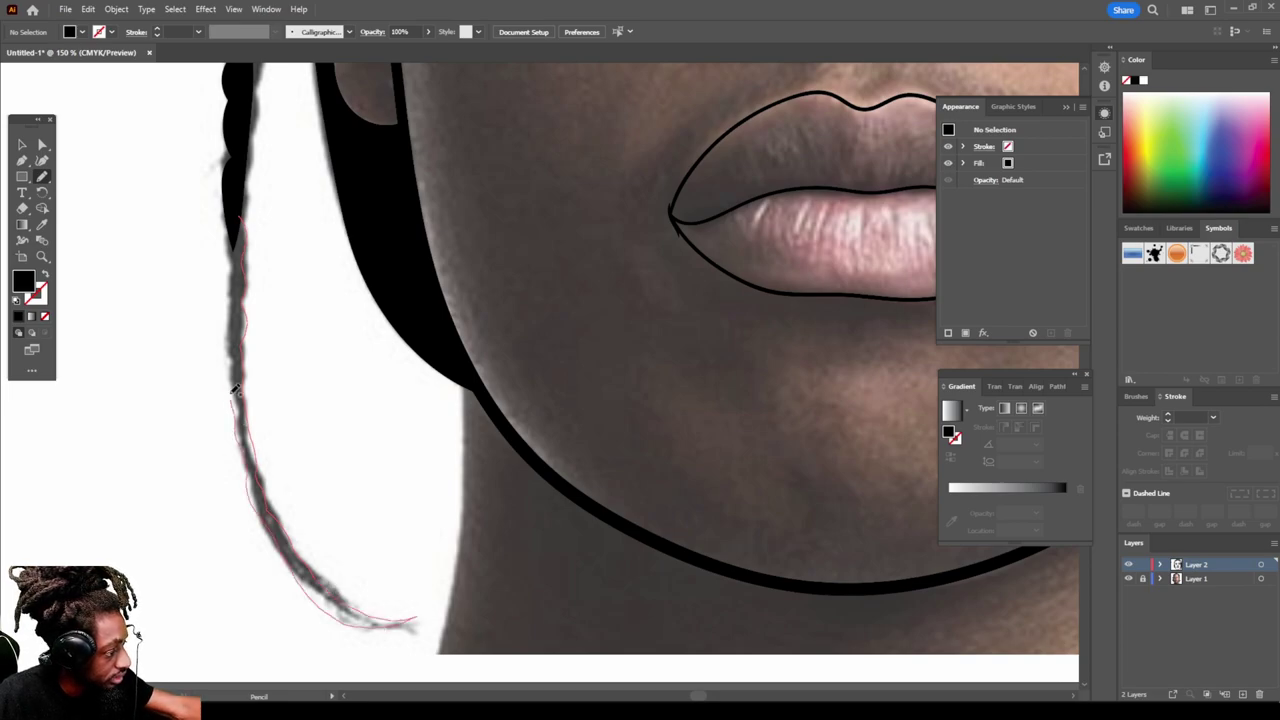
pyautogui.moveTo(228, 303)
pyautogui.mouseDown()
pyautogui.moveTo(231, 240)
pyautogui.moveTo(216, 245)
pyautogui.mouseUp()
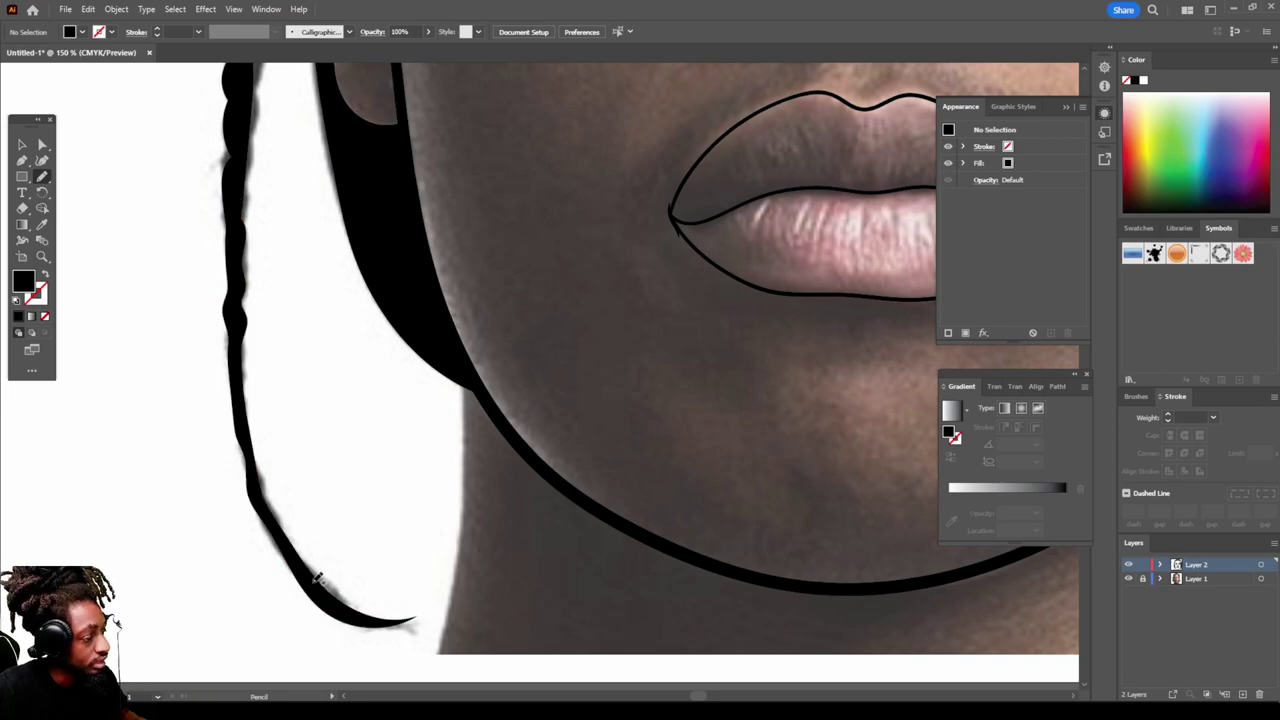
# Step: Trace the hair between the cap, face and ear on the image's left as a solid black shape
pyautogui.hotkey('ctrl', '-')
pyautogui.hotkey('ctrl', '-')
pyautogui.hotkey('ctrl', '-')
pyautogui.hotkey('ctrl', '+')
pyautogui.hotkey('ctrl', '+')
pyautogui.hotkey('ctrl', '+')
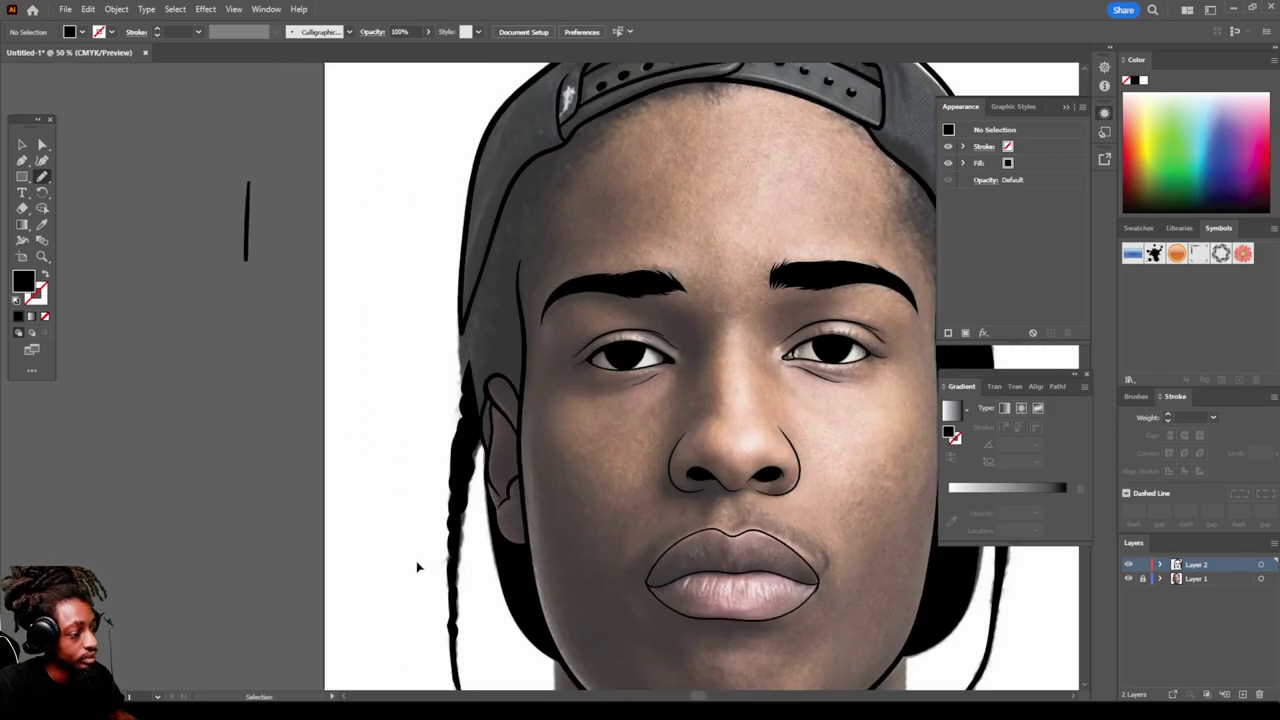
pyautogui.moveTo(382, 585)
pyautogui.mouseDown()
pyautogui.moveTo(354, 497)
pyautogui.moveTo(364, 437)
pyautogui.moveTo(474, 141)
pyautogui.moveTo(477, 299)
pyautogui.moveTo(506, 475)
pyautogui.moveTo(496, 626)
pyautogui.moveTo(491, 594)
pyautogui.moveTo(455, 543)
pyautogui.mouseUp()
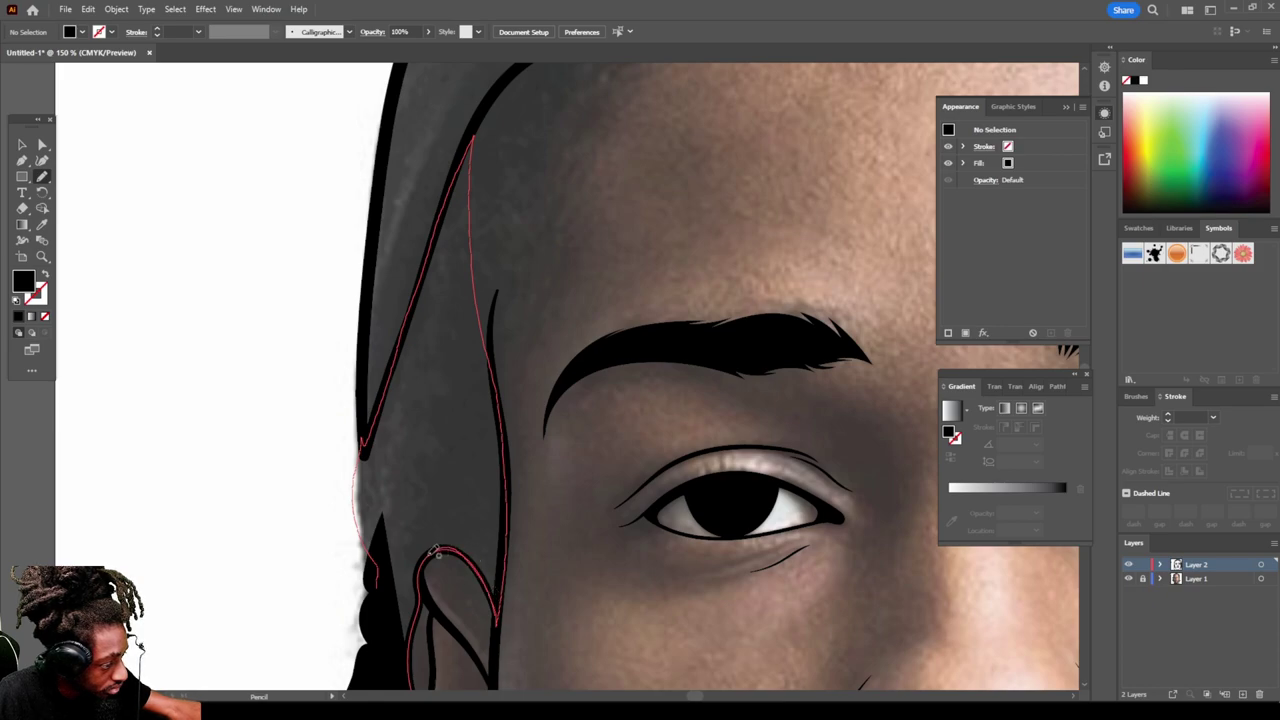
pyautogui.moveTo(425, 600)
pyautogui.mouseDown()
pyautogui.moveTo(410, 640)
pyautogui.moveTo(388, 598)
pyautogui.moveTo(380, 612)
pyautogui.mouseUp()
# Step: Hide the photo on Layer 1 to examine the line art and hair shapes alone, and show it again
pyautogui.hotkey('ctrl', '-')
pyautogui.hotkey('ctrl', '-')
pyautogui.hotkey('ctrl', '-')
pyautogui.hotkey('ctrl', '-')
pyautogui.hotkey('ctrl', '-')
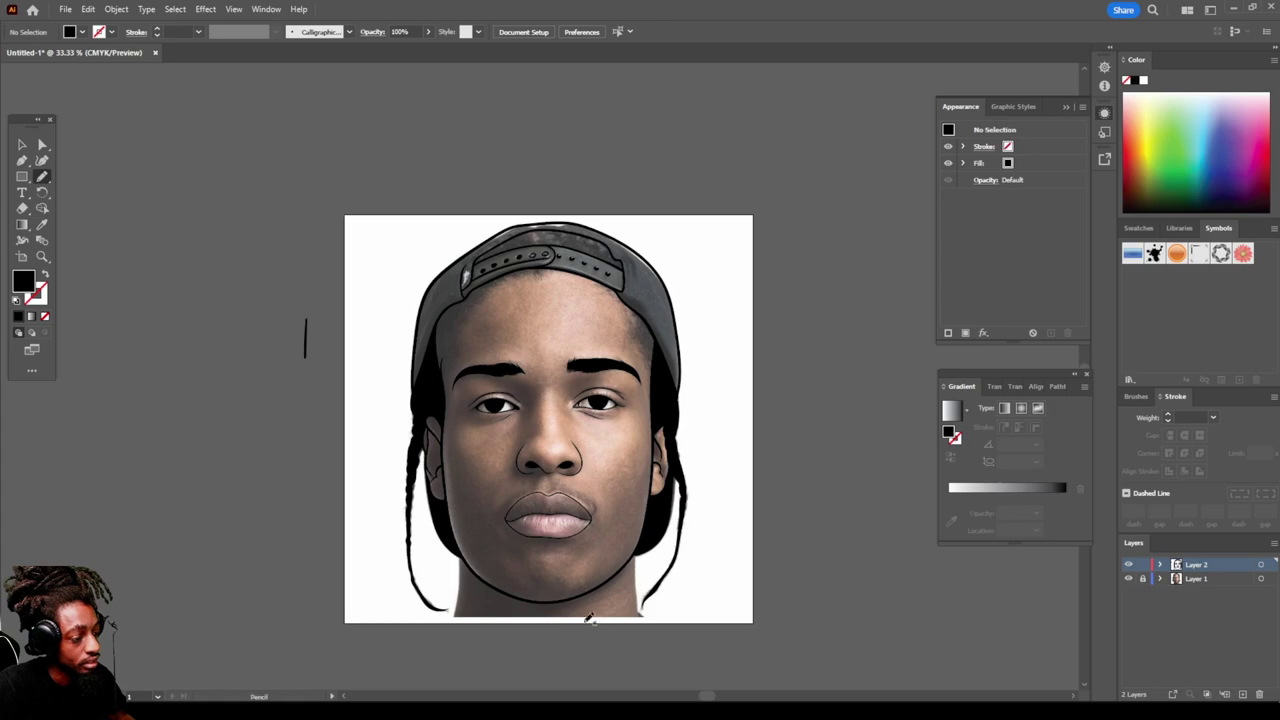
pyautogui.click(1129, 579)
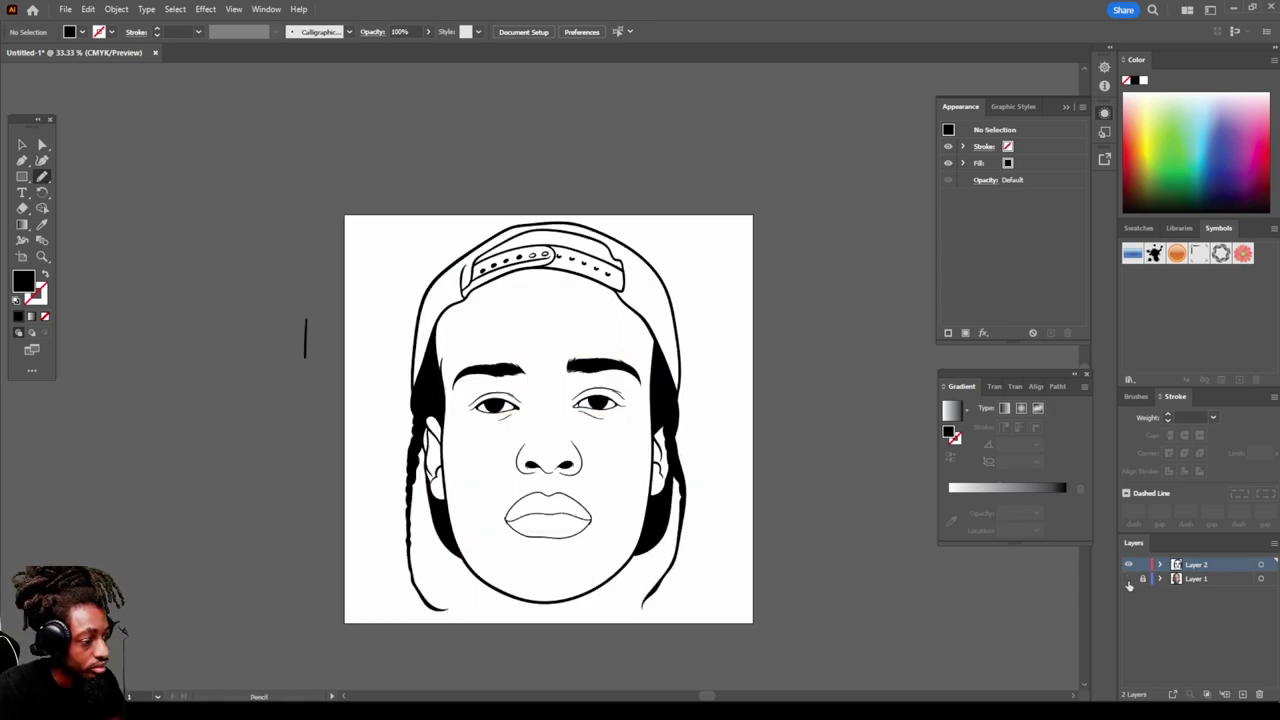
pyautogui.hotkey('ctrl', '-')
pyautogui.hotkey('ctrl', '+')
pyautogui.hotkey('ctrl', '+')
pyautogui.hotkey('ctrl', '+')
pyautogui.hotkey('ctrl', '+')
pyautogui.click(1129, 579)
# Step: Draw a solid black hair shape with a spiky edge along the temple and cap edge on the image's left
pyautogui.hotkey('ctrl', '-')
pyautogui.hotkey('ctrl', '+')
pyautogui.hotkey('ctrl', '+')
pyautogui.hotkey('ctrl', '+')
pyautogui.scroll(5, 802, 575)
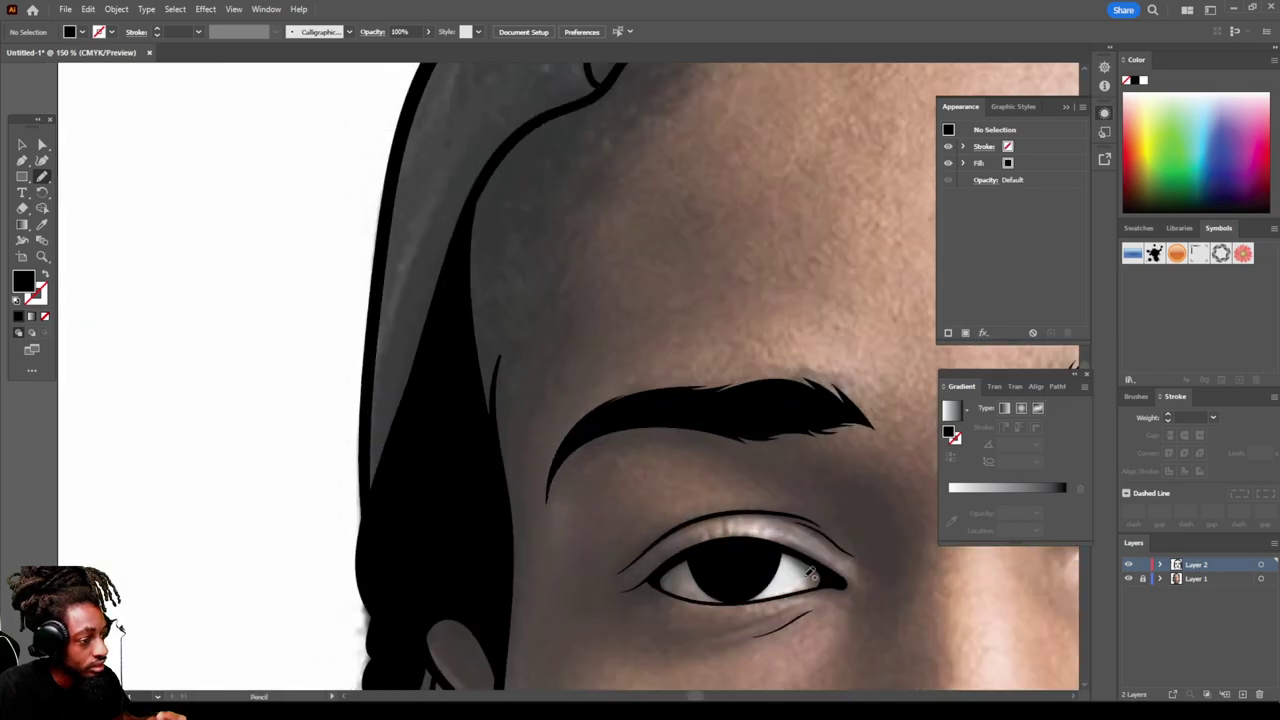
pyautogui.moveTo(469, 547)
pyautogui.mouseDown()
pyautogui.moveTo(500, 664)
pyautogui.moveTo(509, 581)
pyautogui.moveTo(556, 519)
pyautogui.moveTo(543, 524)
pyautogui.moveTo(563, 490)
pyautogui.moveTo(547, 510)
pyautogui.moveTo(567, 472)
pyautogui.moveTo(553, 484)
pyautogui.moveTo(591, 372)
pyautogui.mouseUp()
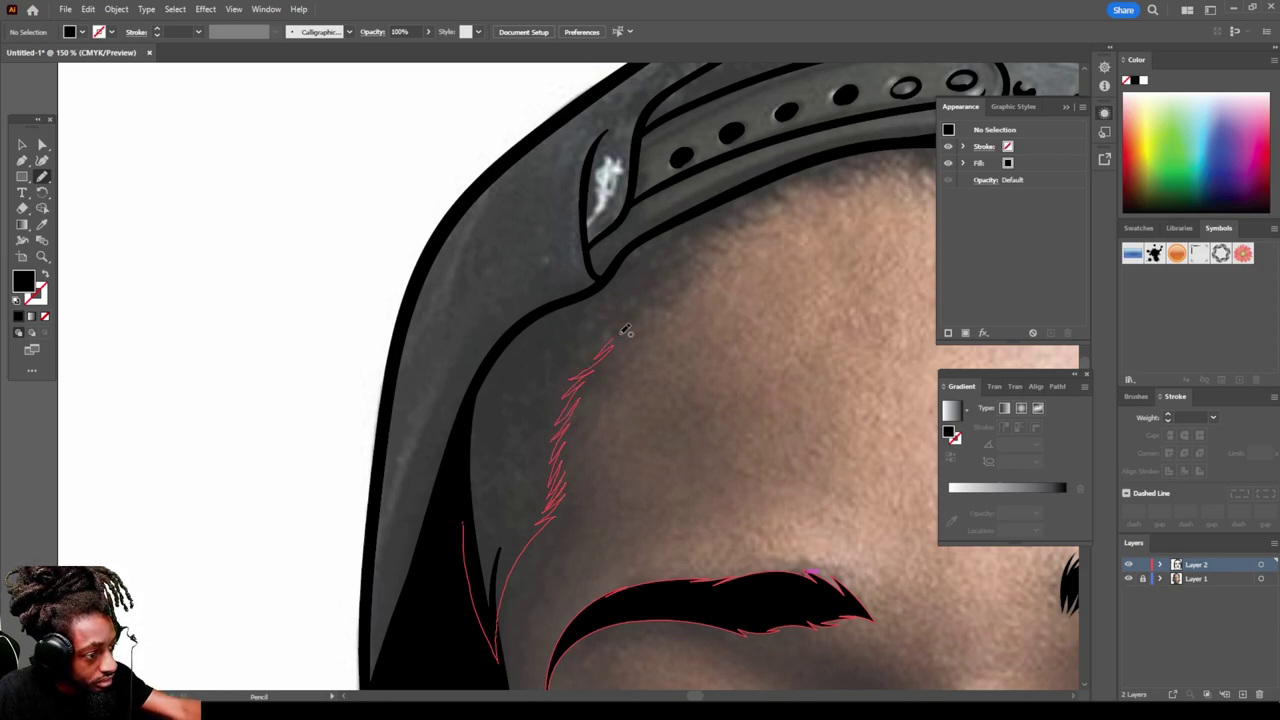
pyautogui.moveTo(648, 313)
pyautogui.mouseDown()
pyautogui.moveTo(687, 278)
pyautogui.moveTo(650, 286)
pyautogui.moveTo(685, 273)
pyautogui.moveTo(665, 276)
pyautogui.moveTo(701, 239)
pyautogui.mouseUp()
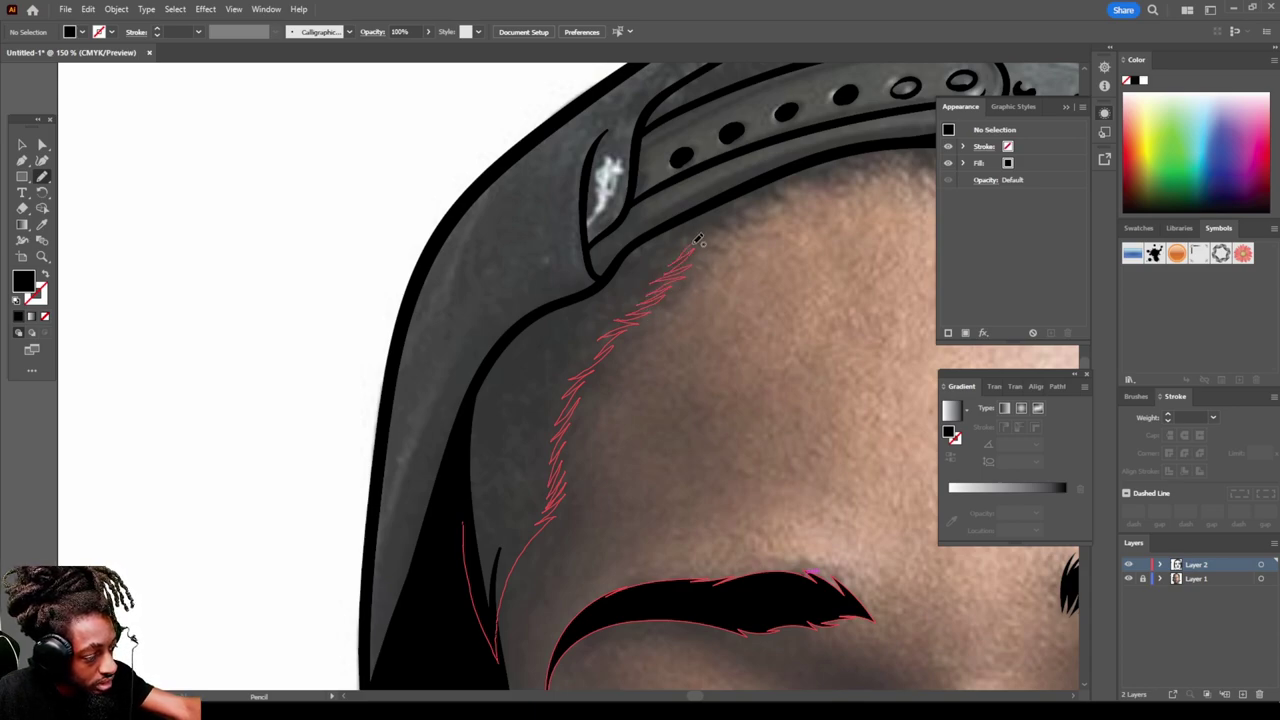
pyautogui.moveTo(650, 238)
pyautogui.mouseDown()
pyautogui.moveTo(527, 324)
pyautogui.moveTo(495, 364)
pyautogui.moveTo(462, 480)
pyautogui.mouseUp()
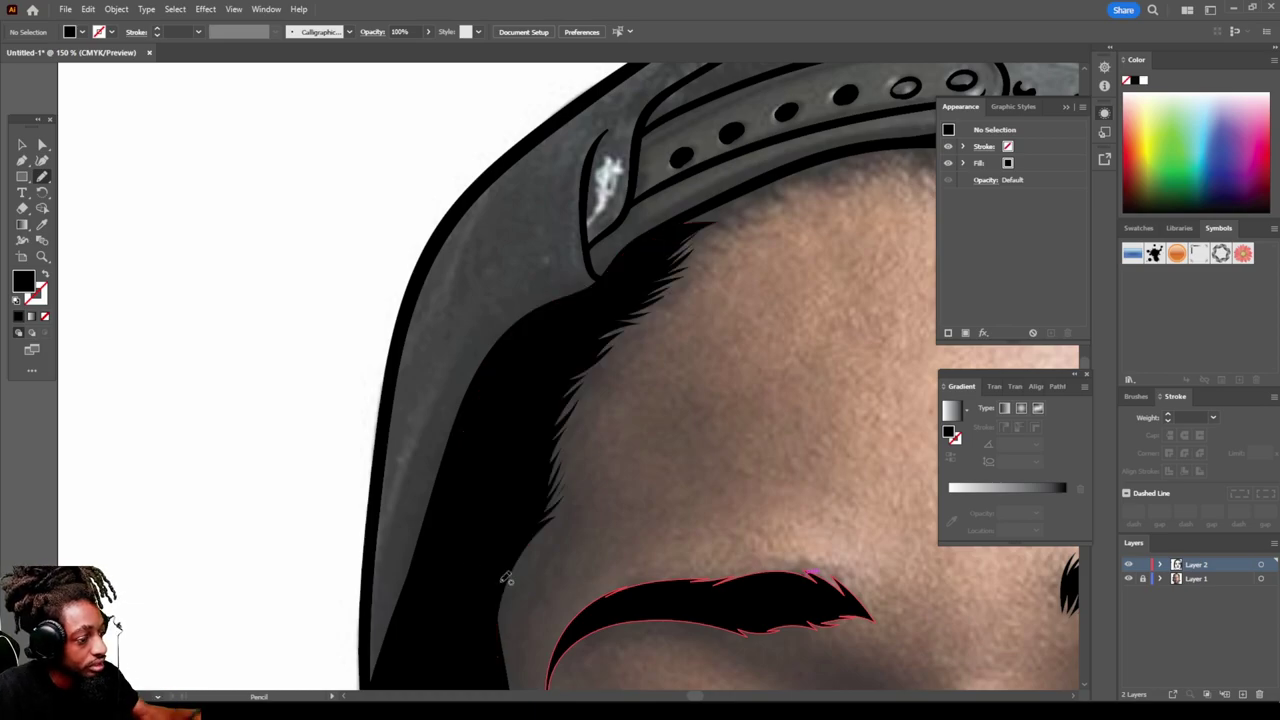
# Step: Continue the spiky black hairline under the cap strap to the middle of the forehead
pyautogui.hotkey('ctrl', '-')
pyautogui.hotkey('ctrl', '-')
pyautogui.hotkey('ctrl', '-')
pyautogui.hotkey('ctrl', '+')
pyautogui.hotkey('ctrl', '+')
pyautogui.hotkey('ctrl', '+')
pyautogui.hotkey('ctrl', '+')
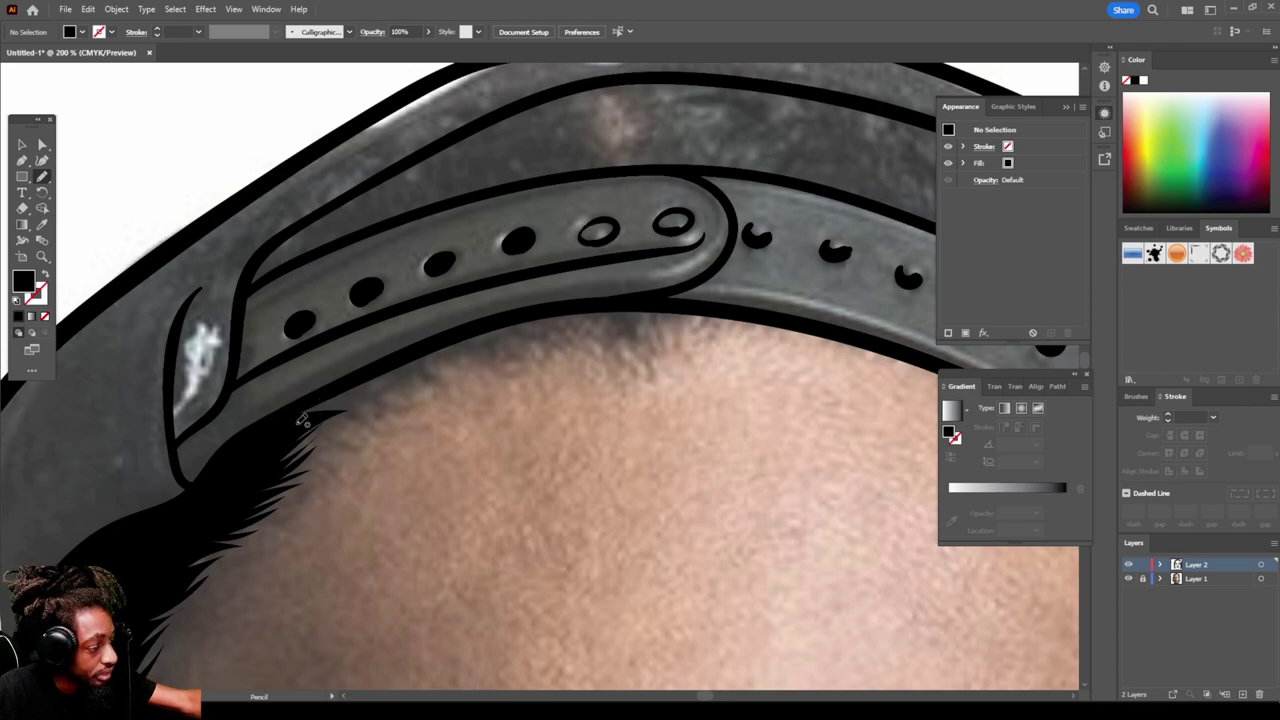
pyautogui.moveTo(302, 419)
pyautogui.mouseDown()
pyautogui.moveTo(404, 411)
pyautogui.moveTo(460, 383)
pyautogui.moveTo(477, 358)
pyautogui.moveTo(529, 366)
pyautogui.moveTo(608, 337)
pyautogui.moveTo(616, 364)
pyautogui.moveTo(628, 343)
pyautogui.moveTo(647, 363)
pyautogui.moveTo(649, 341)
pyautogui.moveTo(661, 352)
pyautogui.moveTo(689, 325)
pyautogui.moveTo(732, 316)
pyautogui.moveTo(487, 327)
pyautogui.moveTo(315, 401)
pyautogui.moveTo(255, 448)
pyautogui.mouseUp()
# Step: Draw a solid black hair shape with a spiky edge along the cap and temple on the image's right
pyautogui.scroll(-4, 535, 644)
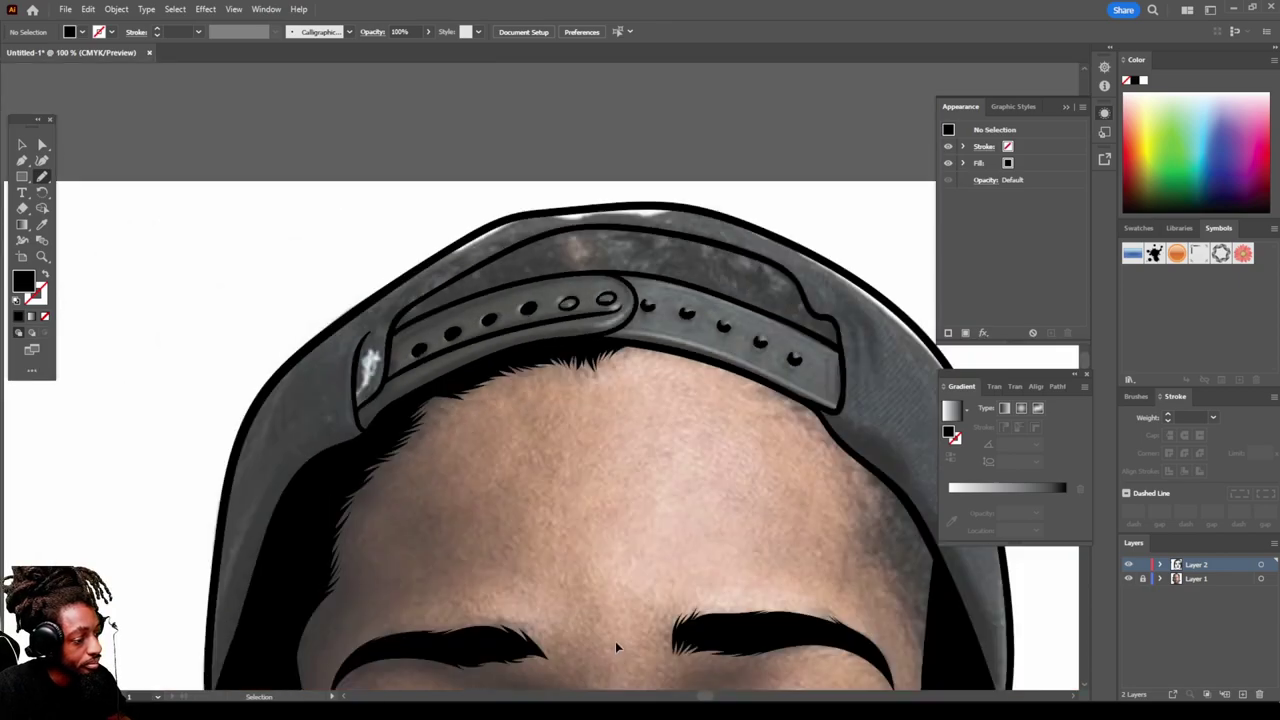
pyautogui.scroll(4, 622, 632)
pyautogui.scroll(1, 628, 630)
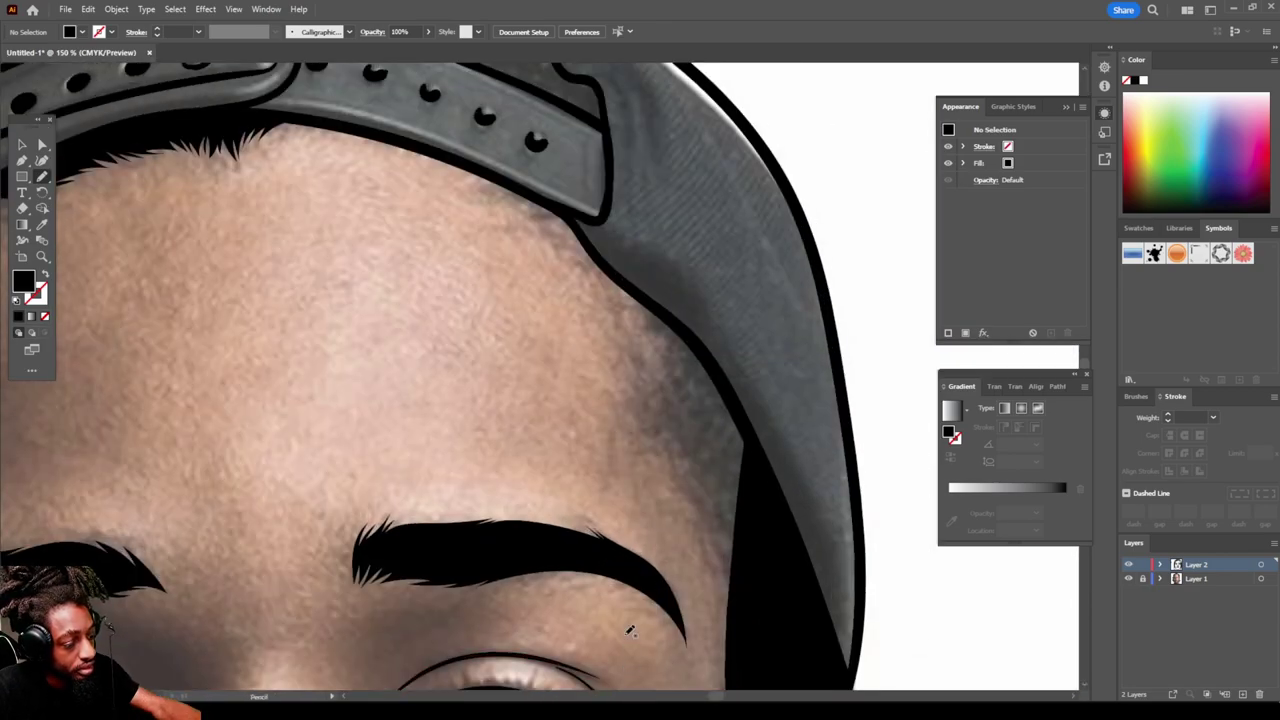
pyautogui.moveTo(738, 624)
pyautogui.mouseDown()
pyautogui.moveTo(702, 501)
pyautogui.moveTo(710, 512)
pyautogui.moveTo(666, 443)
pyautogui.moveTo(689, 454)
pyautogui.moveTo(648, 416)
pyautogui.moveTo(646, 402)
pyautogui.moveTo(663, 419)
pyautogui.moveTo(635, 367)
pyautogui.moveTo(676, 382)
pyautogui.moveTo(660, 334)
pyautogui.mouseUp()
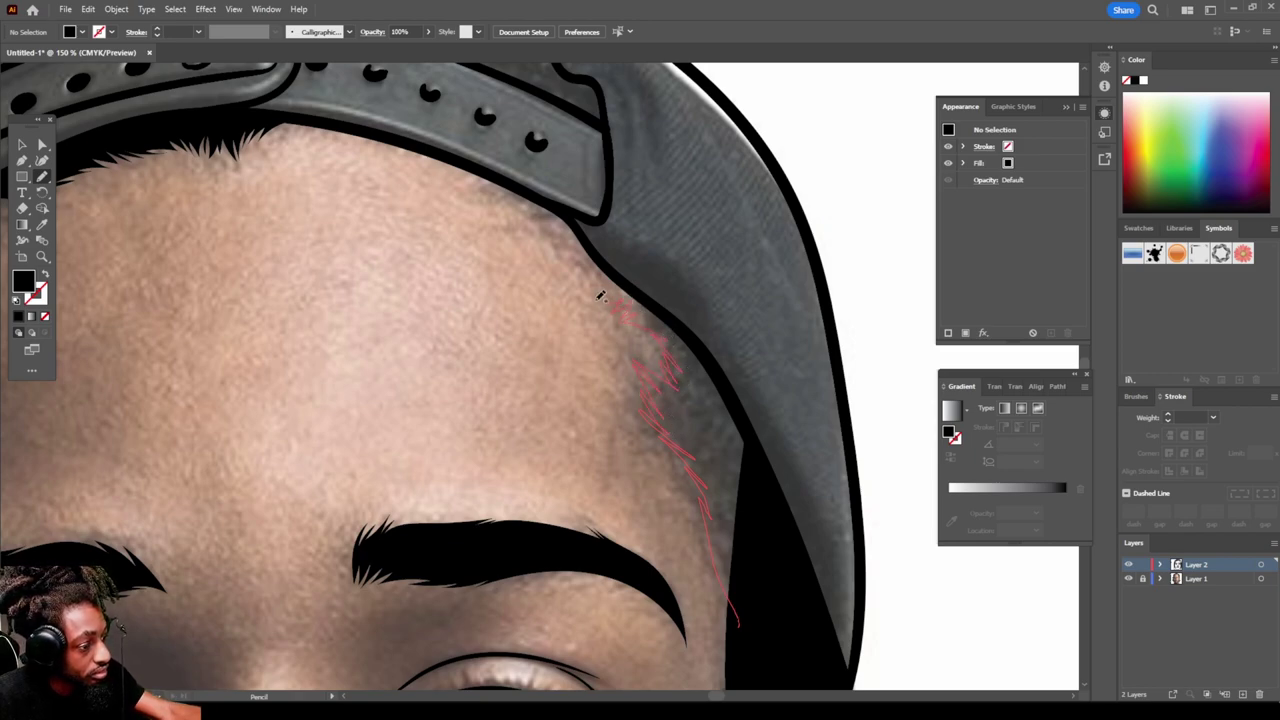
pyautogui.moveTo(615, 288)
pyautogui.mouseDown()
pyautogui.moveTo(519, 193)
pyautogui.moveTo(455, 170)
pyautogui.moveTo(545, 195)
pyautogui.moveTo(705, 344)
pyautogui.moveTo(768, 548)
pyautogui.moveTo(760, 650)
pyautogui.mouseUp()
# Step: Fill most of the cap opening above the strap with solid black hair, leaving a spiky-edged gap at the parting
pyautogui.scroll(-5, 791, 626)
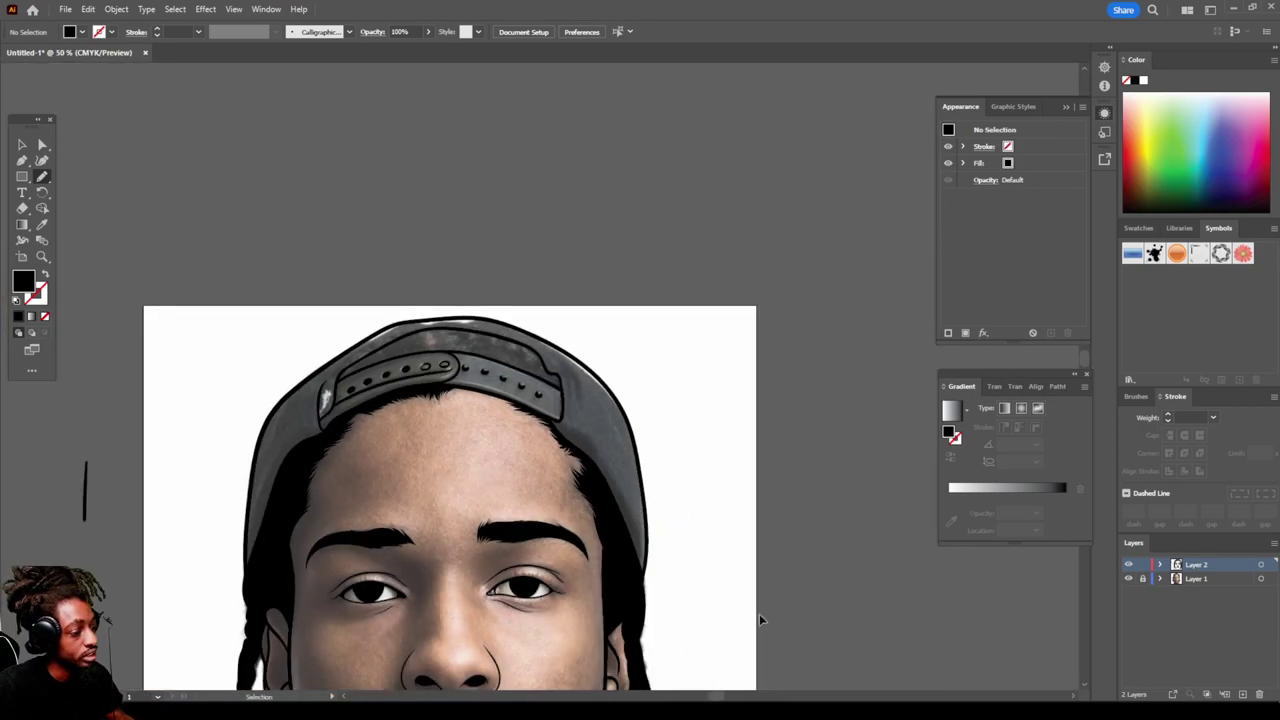
pyautogui.scroll(6, 760, 617)
pyautogui.scroll(3, 760, 620)
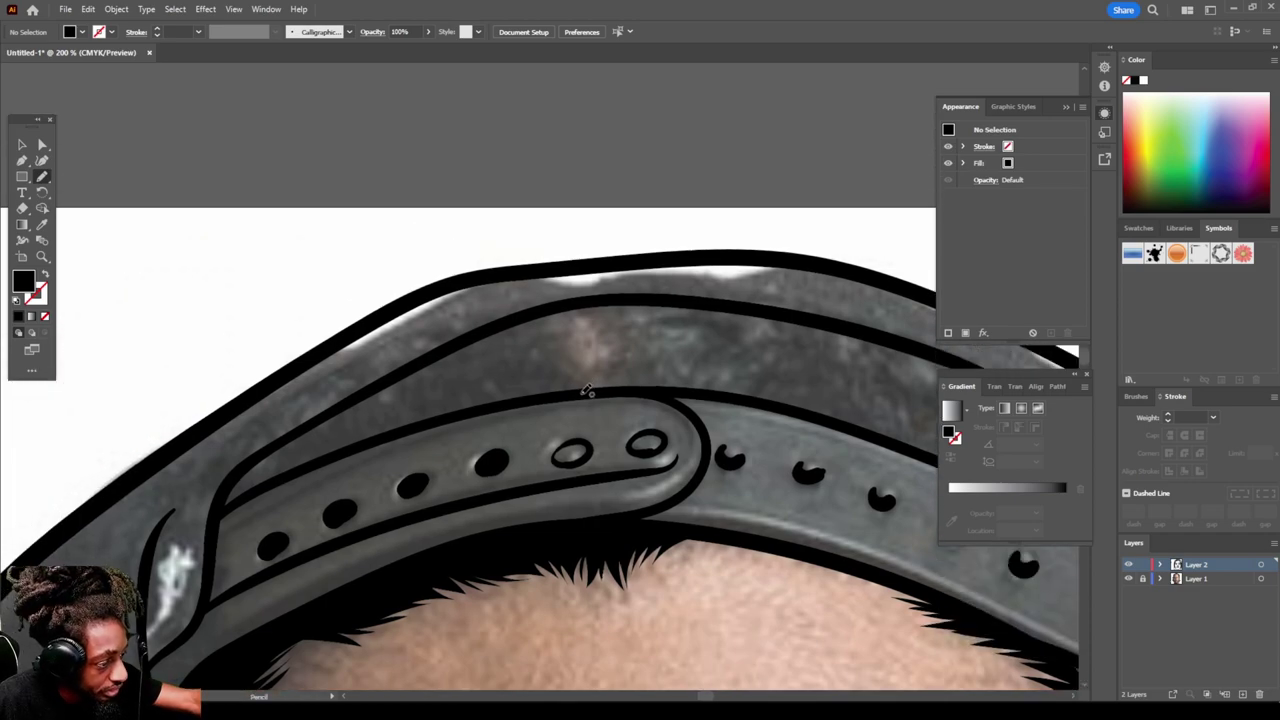
pyautogui.moveTo(588, 390)
pyautogui.mouseDown()
pyautogui.moveTo(562, 345)
pyautogui.moveTo(573, 340)
pyautogui.moveTo(565, 308)
pyautogui.moveTo(488, 332)
pyautogui.moveTo(256, 461)
pyautogui.moveTo(223, 511)
pyautogui.moveTo(430, 425)
pyautogui.moveTo(616, 391)
pyautogui.moveTo(599, 391)
pyautogui.moveTo(615, 358)
pyautogui.moveTo(598, 345)
pyautogui.moveTo(612, 332)
pyautogui.moveTo(595, 329)
pyautogui.moveTo(594, 305)
pyautogui.moveTo(821, 322)
pyautogui.moveTo(869, 356)
pyautogui.moveTo(833, 407)
pyautogui.moveTo(620, 392)
pyautogui.mouseUp()
# Step: Fill the remaining part of the cap opening on the image's right with a solid black shape
pyautogui.scroll(-3, 707, 486)
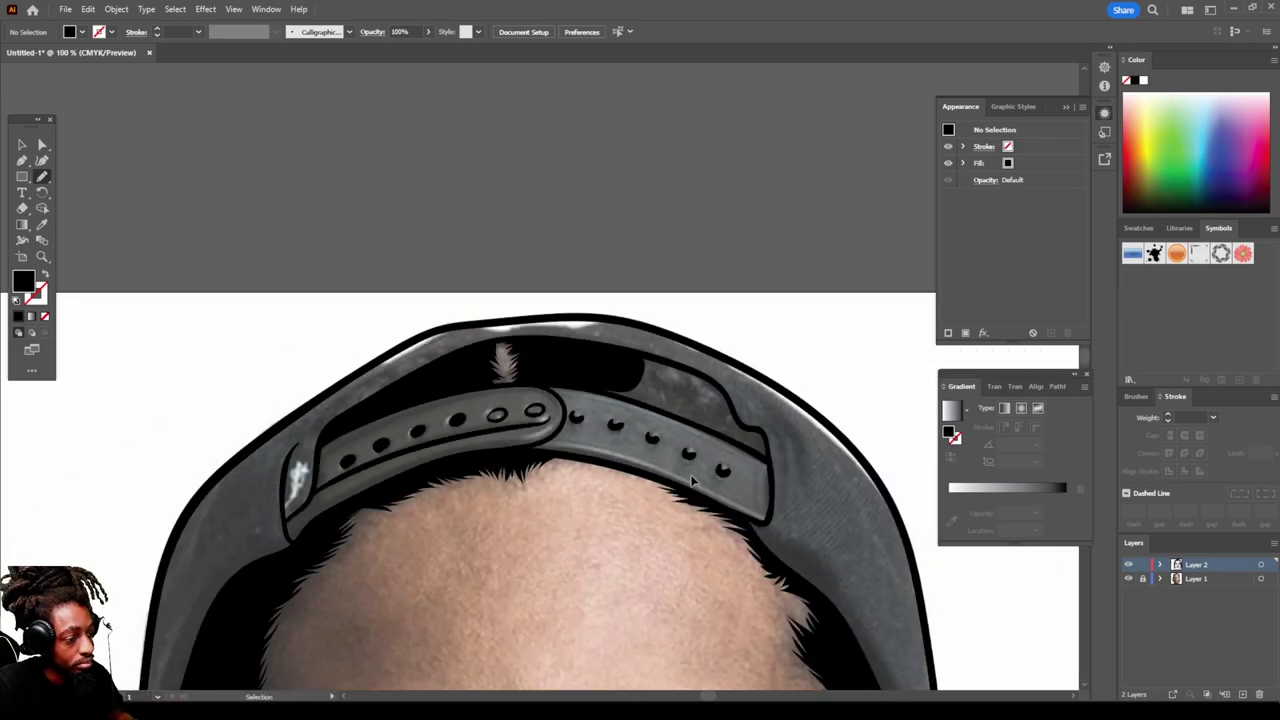
pyautogui.scroll(4, 700, 478)
pyautogui.moveTo(340, 393)
pyautogui.mouseDown()
pyautogui.moveTo(382, 437)
pyautogui.moveTo(515, 478)
pyautogui.moveTo(843, 622)
pyautogui.moveTo(838, 556)
pyautogui.moveTo(784, 531)
pyautogui.moveTo(680, 391)
pyautogui.moveTo(409, 289)
pyautogui.moveTo(386, 411)
pyautogui.mouseUp()
# Step: Hide Layer 1 to check the line art with the finished hairline and cap opening, and restore its visibility
pyautogui.scroll(-2, 535, 497)
pyautogui.scroll(-6, 535, 497)
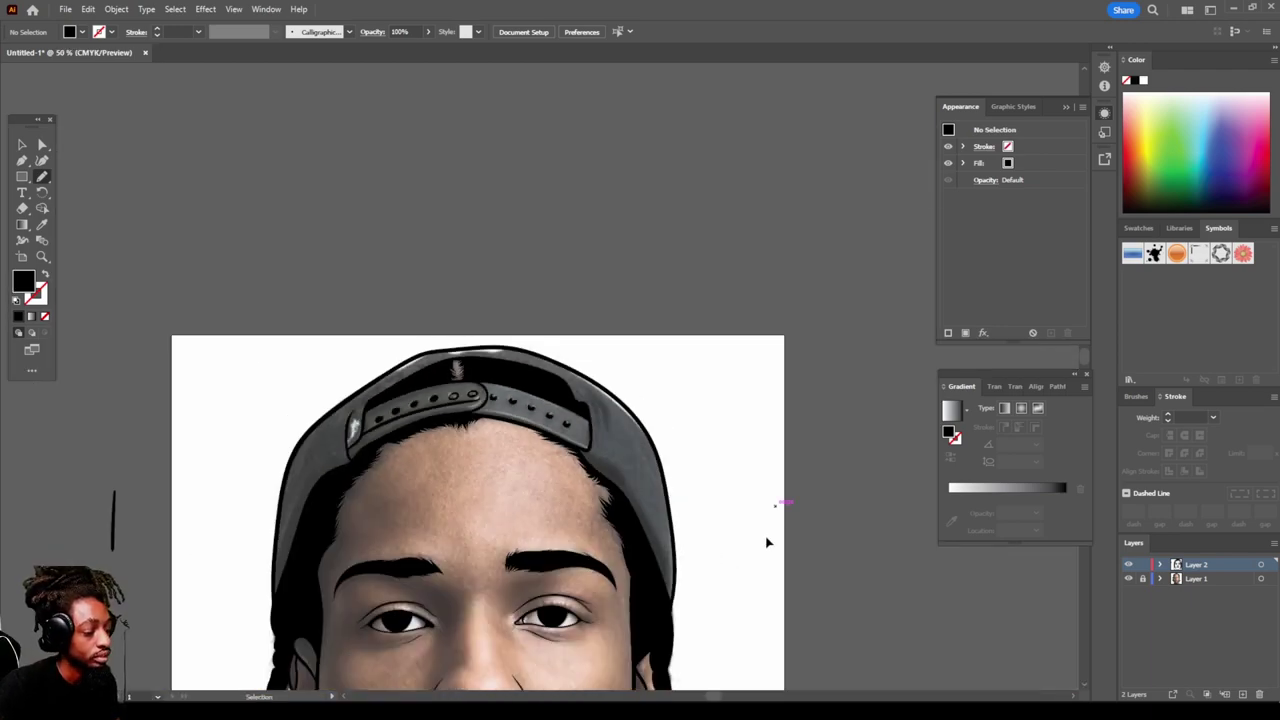
pyautogui.click(1129, 579)
pyautogui.hotkey('ctrl', '-')
pyautogui.hotkey('ctrl', '=')
pyautogui.hotkey('ctrl', '=')
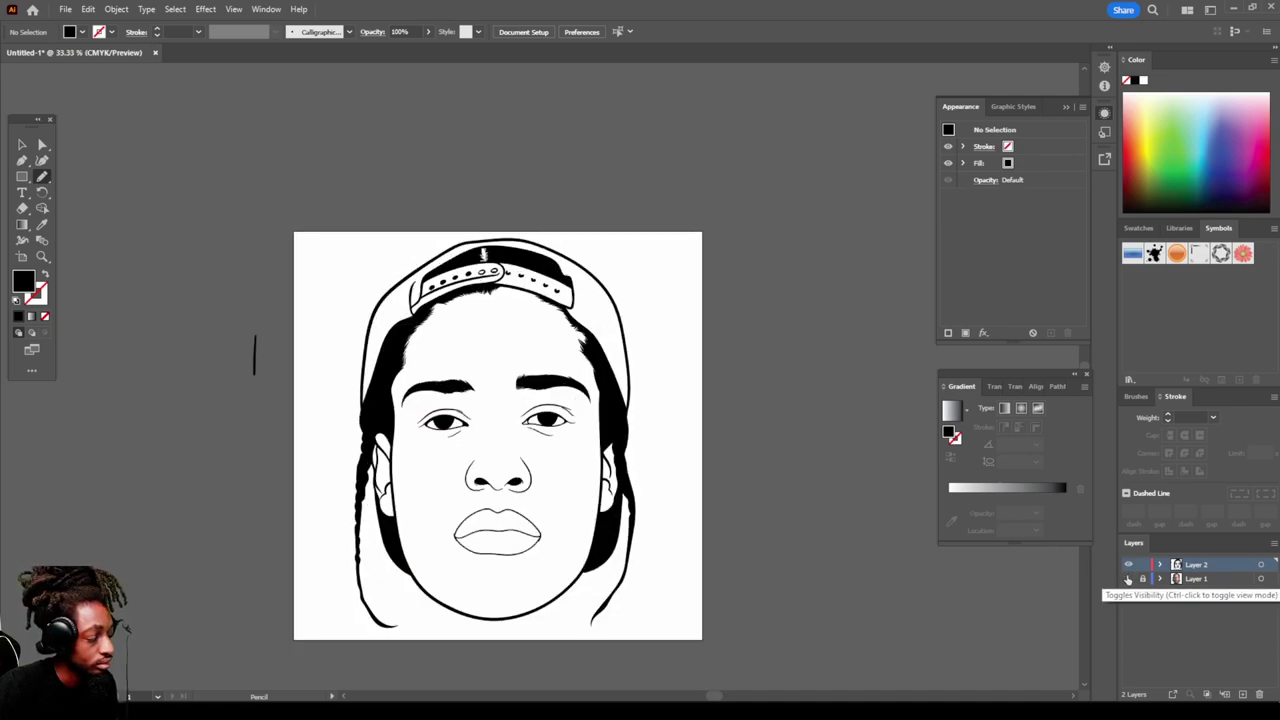
pyautogui.hotkey('ctrl', '=')
pyautogui.hotkey('ctrl', '=')
pyautogui.hotkey('ctrl', '-')
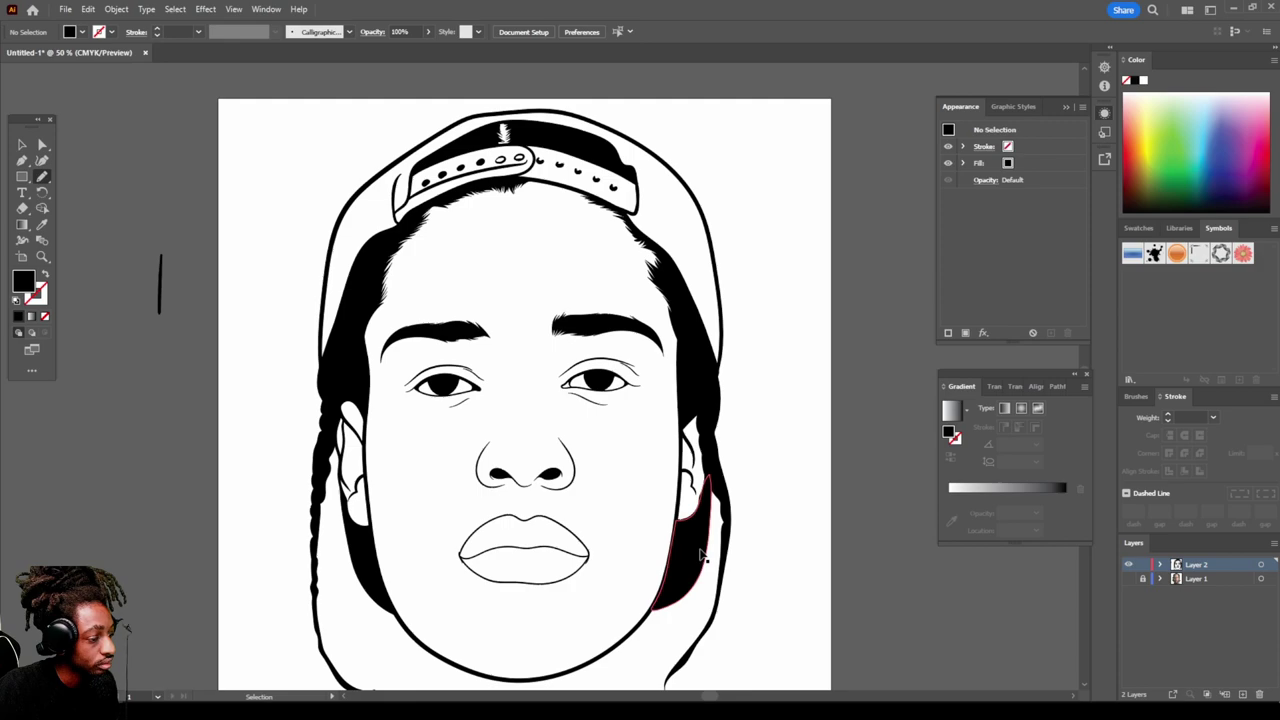
pyautogui.scroll(-1, 702, 555)
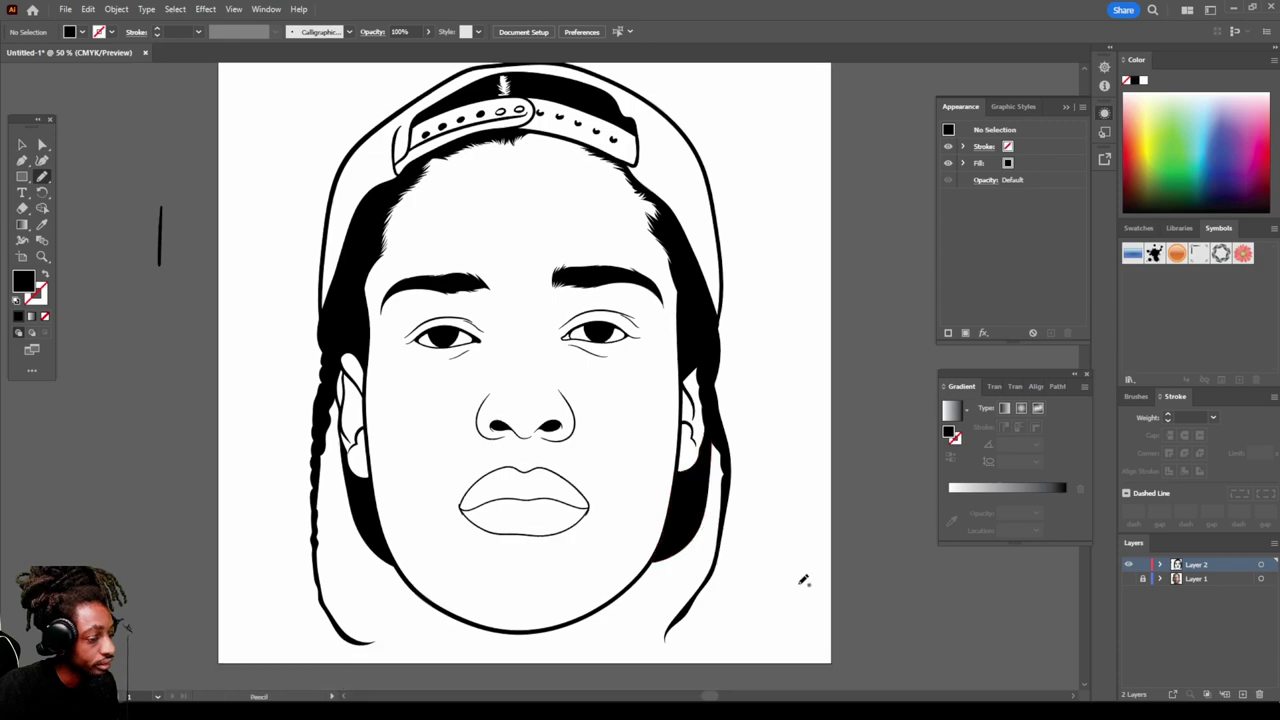
pyautogui.click(1129, 579)
# Step: Draw a thin curved Paintbrush line on each side of the nose bridge with a 1 pt black stroke and no fill
pyautogui.hotkey('ctrl', '=')
pyautogui.hotkey('ctrl', '=')
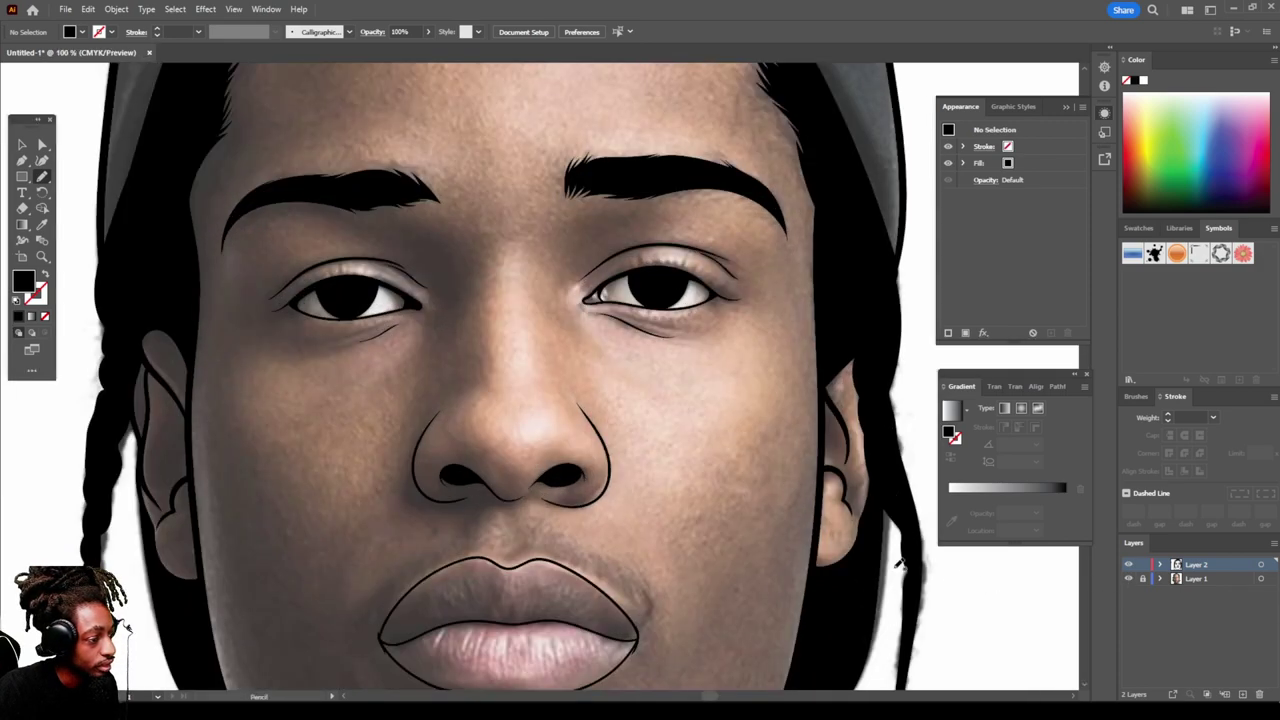
pyautogui.scroll(1, 800, 536)
pyautogui.hotkey('ctrl', '=')
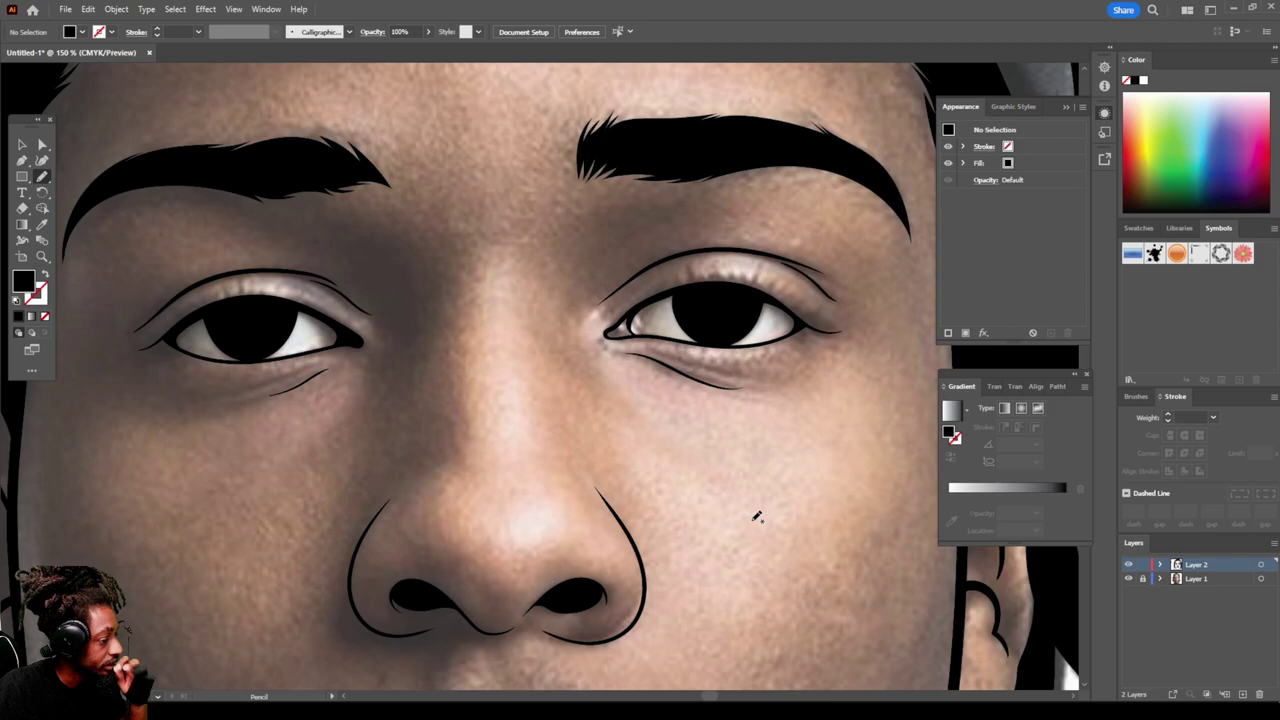
pyautogui.click(41, 183)
pyautogui.click(110, 167)
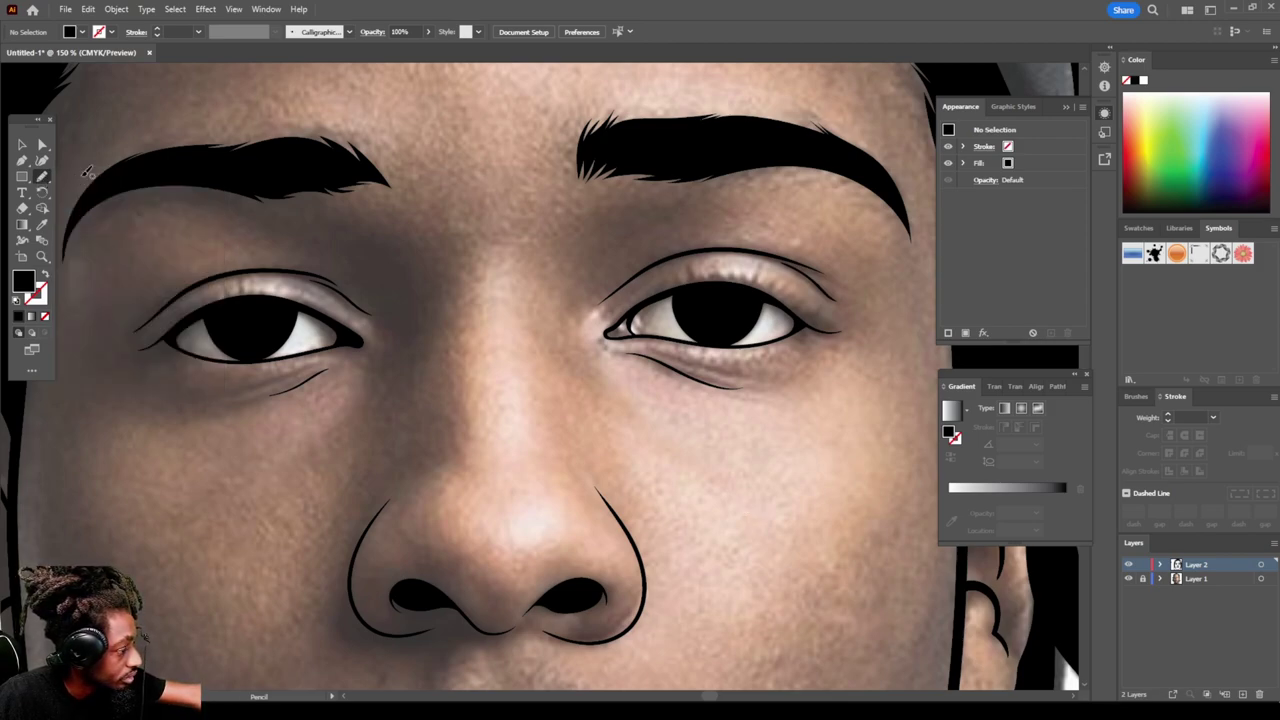
pyautogui.hotkey('shift', 'x')
pyautogui.moveTo(412, 399); pyautogui.dragTo(436, 264)
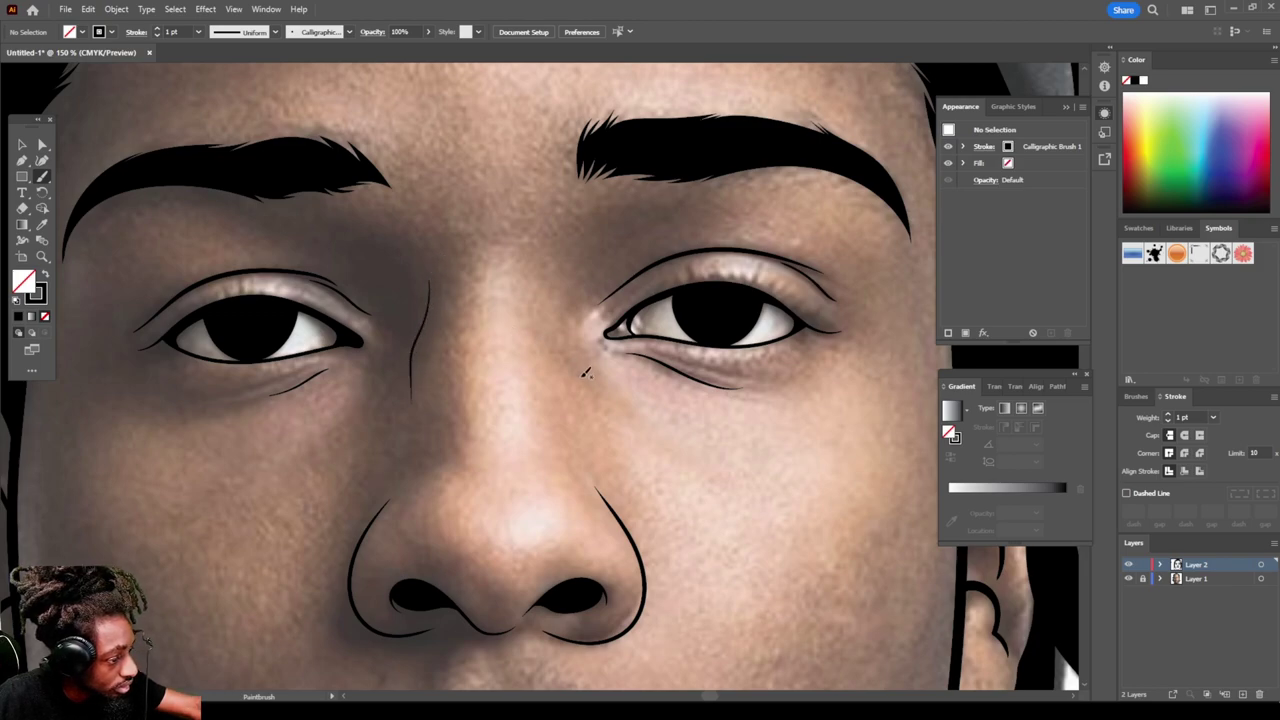
pyautogui.moveTo(588, 380); pyautogui.dragTo(577, 283)
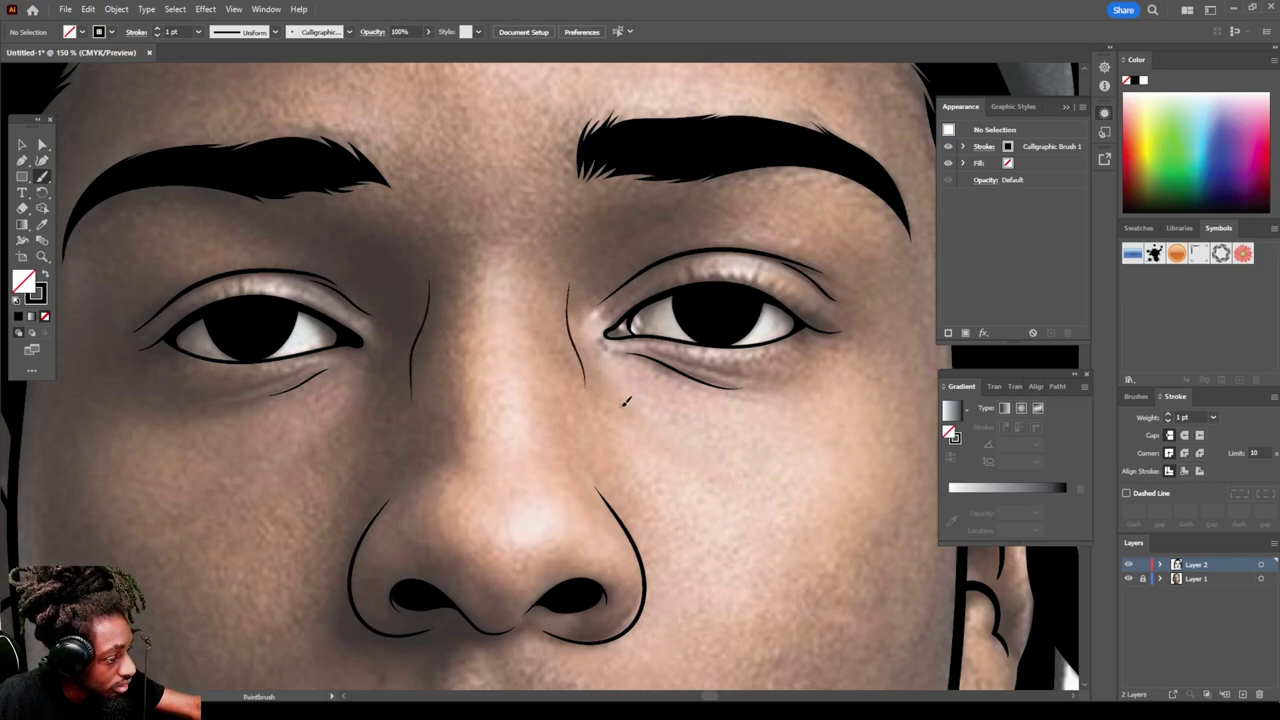
pyautogui.hotkey('ctrl', '-')
pyautogui.hotkey('ctrl', '-')
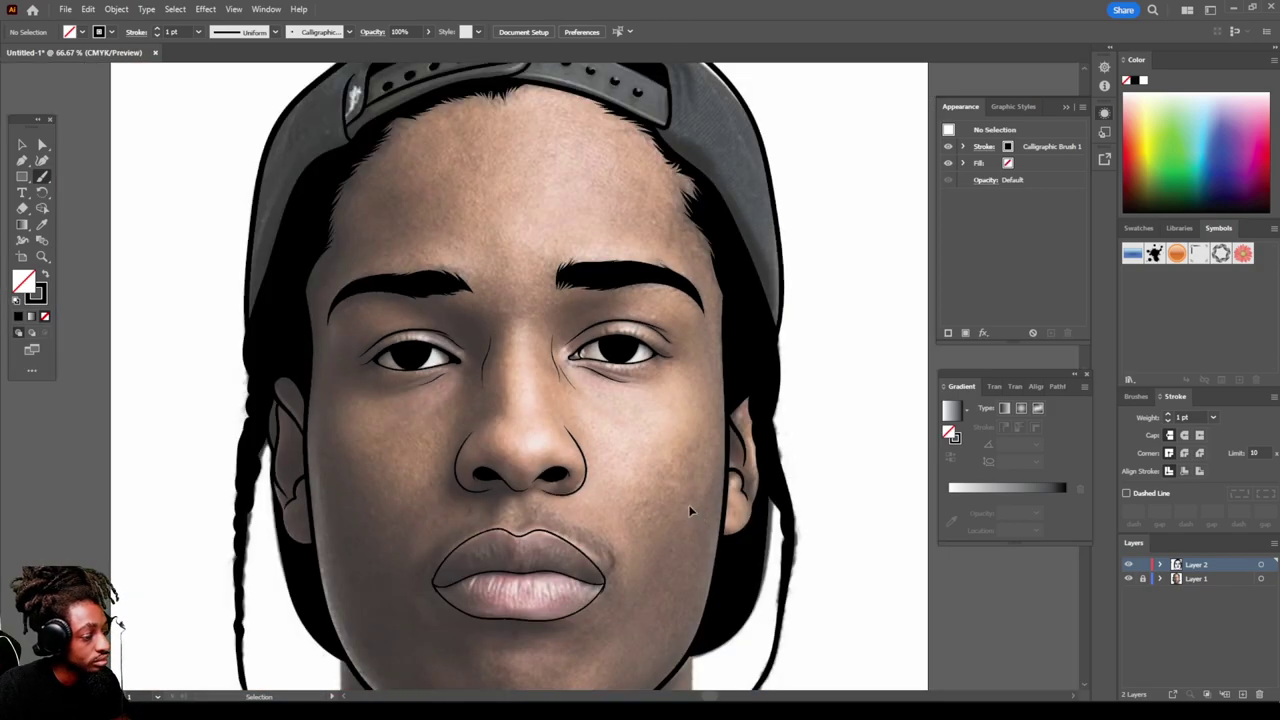
pyautogui.hotkey('ctrl', '-')
pyautogui.hotkey('ctrl', '+')
pyautogui.hotkey('ctrl', '+')
pyautogui.scroll(-2, 671, 471)
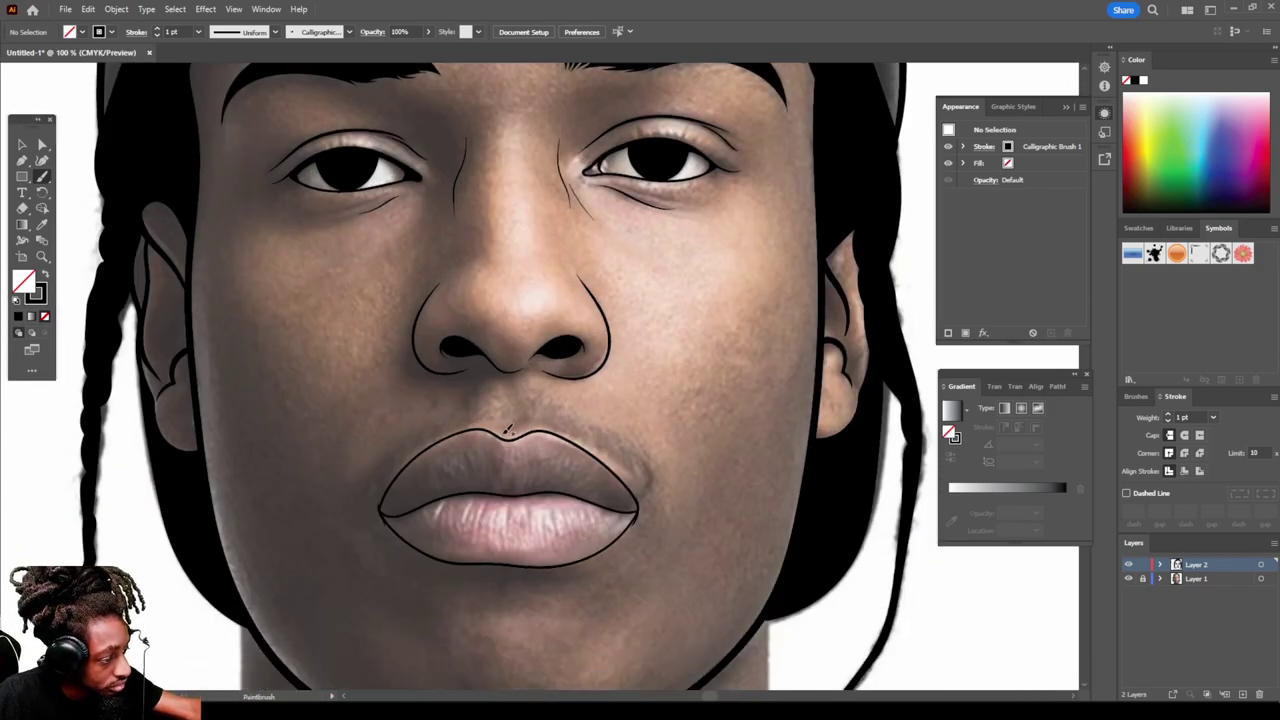
# Step: Draw thin Paintbrush lines for the groove above the upper lip and the curve beneath the lower lip
pyautogui.scroll(-1, 520, 393)
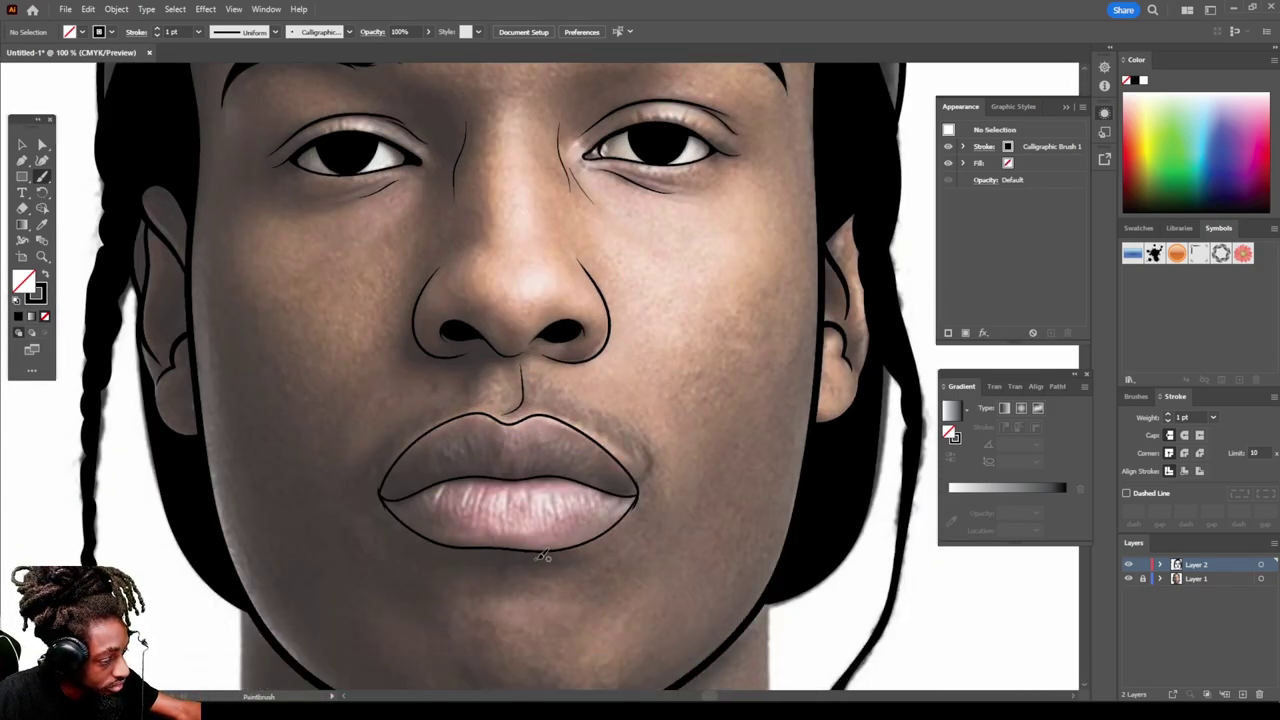
pyautogui.moveTo(578, 574); pyautogui.dragTo(481, 562)
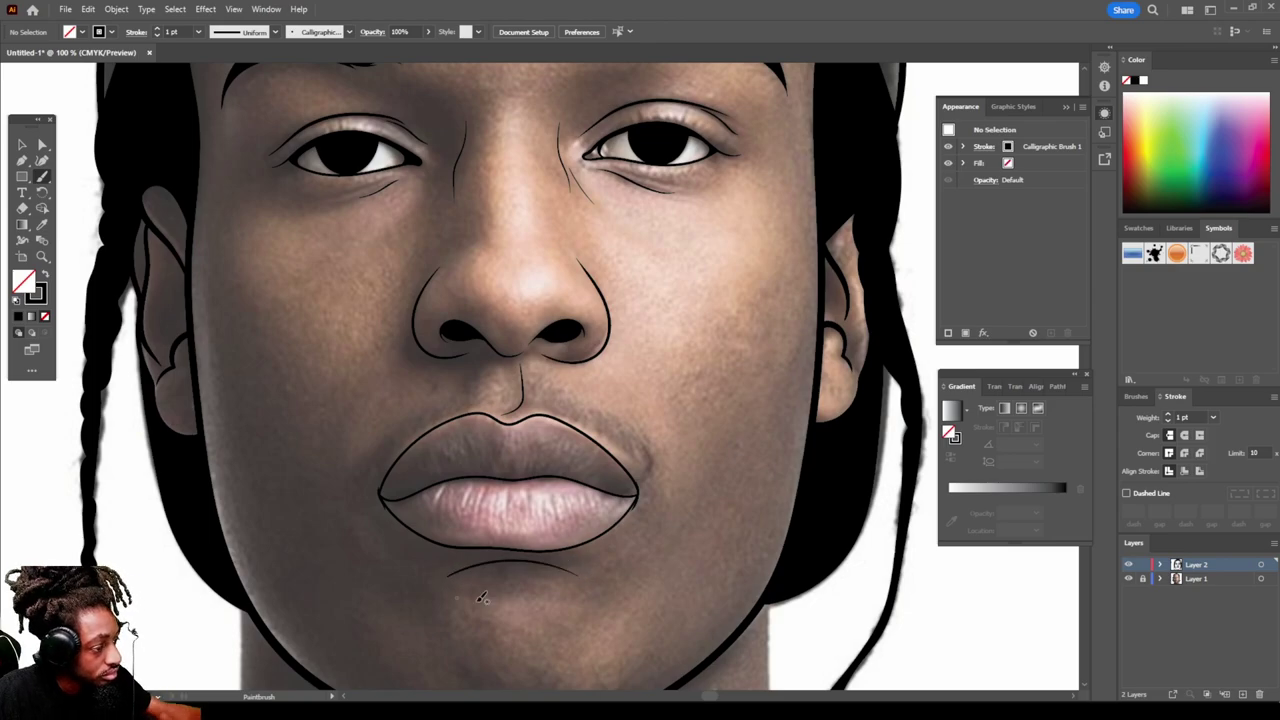
# Step: Hide Layer 1 to check the finished line art without the photo
pyautogui.hotkey('ctrl', '-')
pyautogui.hotkey('ctrl', '-')
pyautogui.hotkey('ctrl', '-')
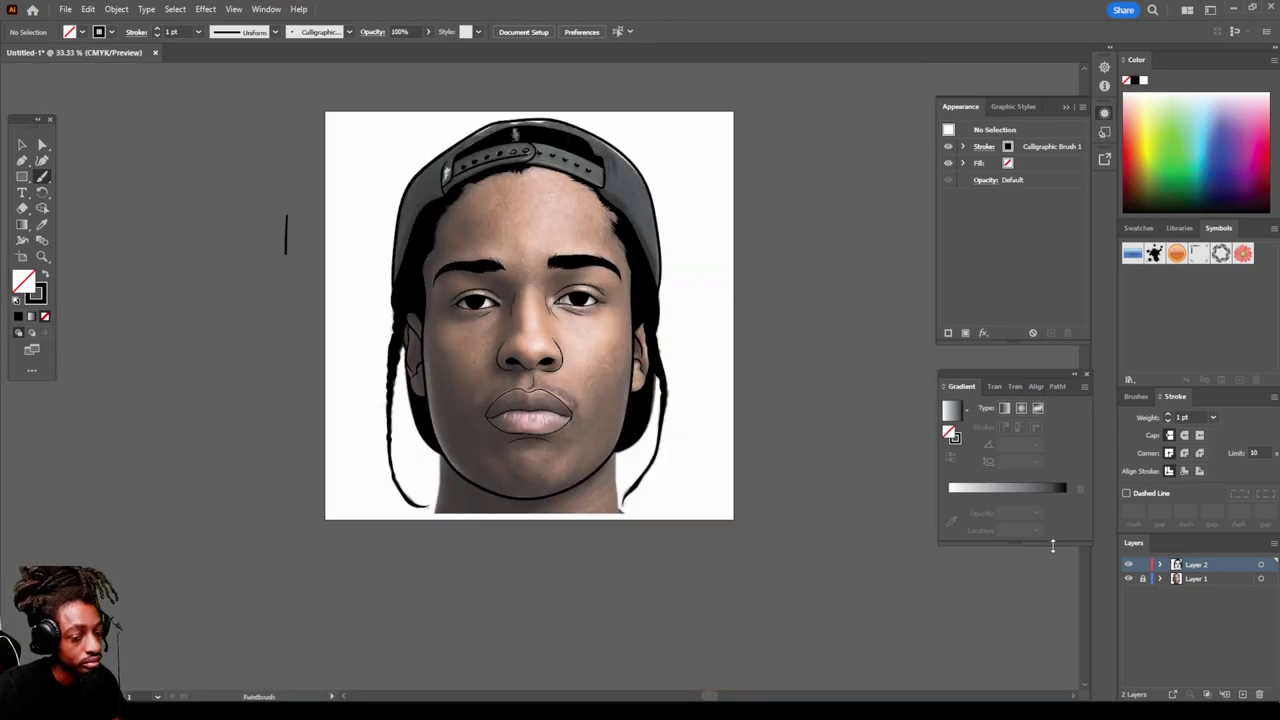
pyautogui.click(1130, 580)
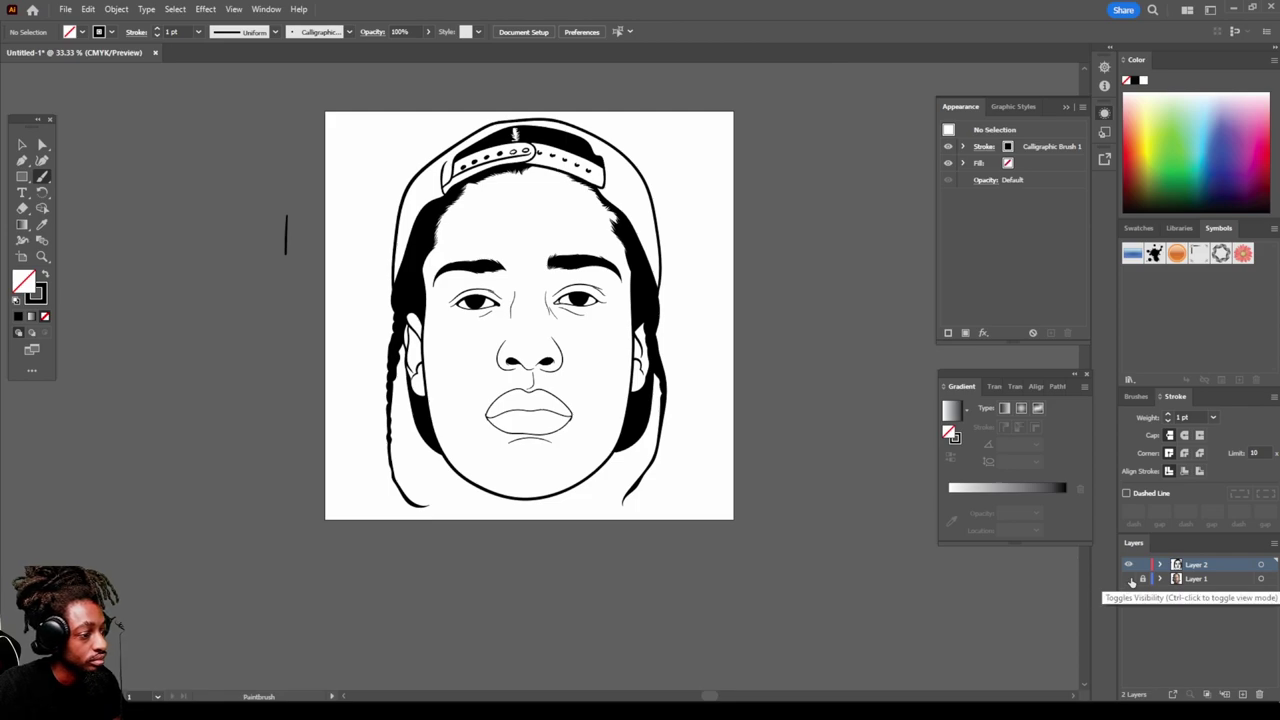
pyautogui.hotkey('ctrl', '+')
pyautogui.hotkey('ctrl', '+')
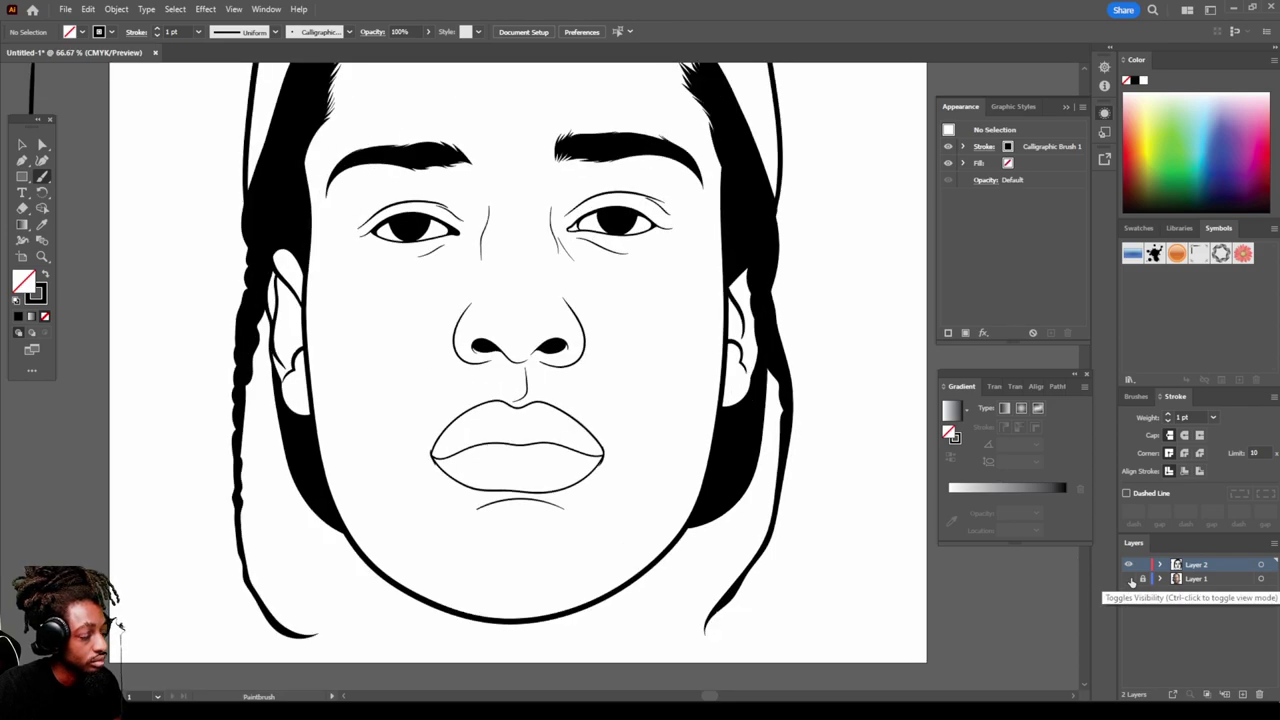
# Step: Delete the stray vertical brush stroke outside the artboard, beside the portrait
pyautogui.press('v')
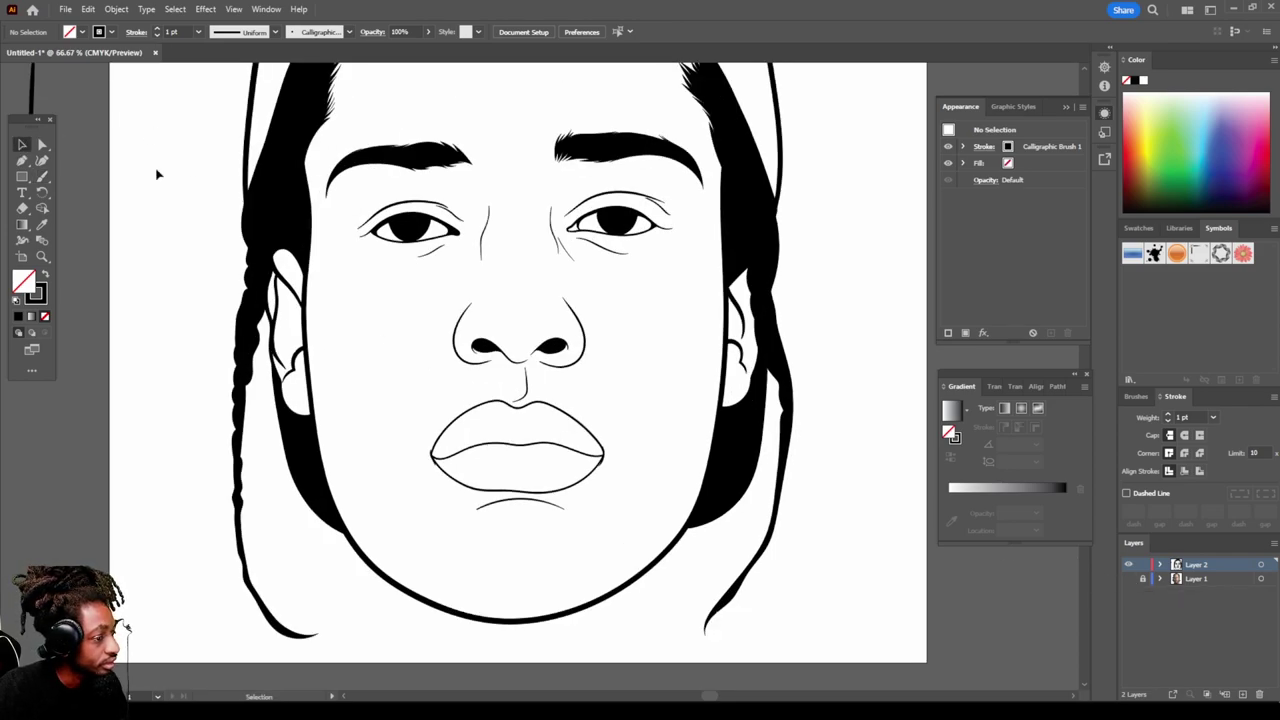
pyautogui.press('a')
pyautogui.hotkey('ctrl', '-')
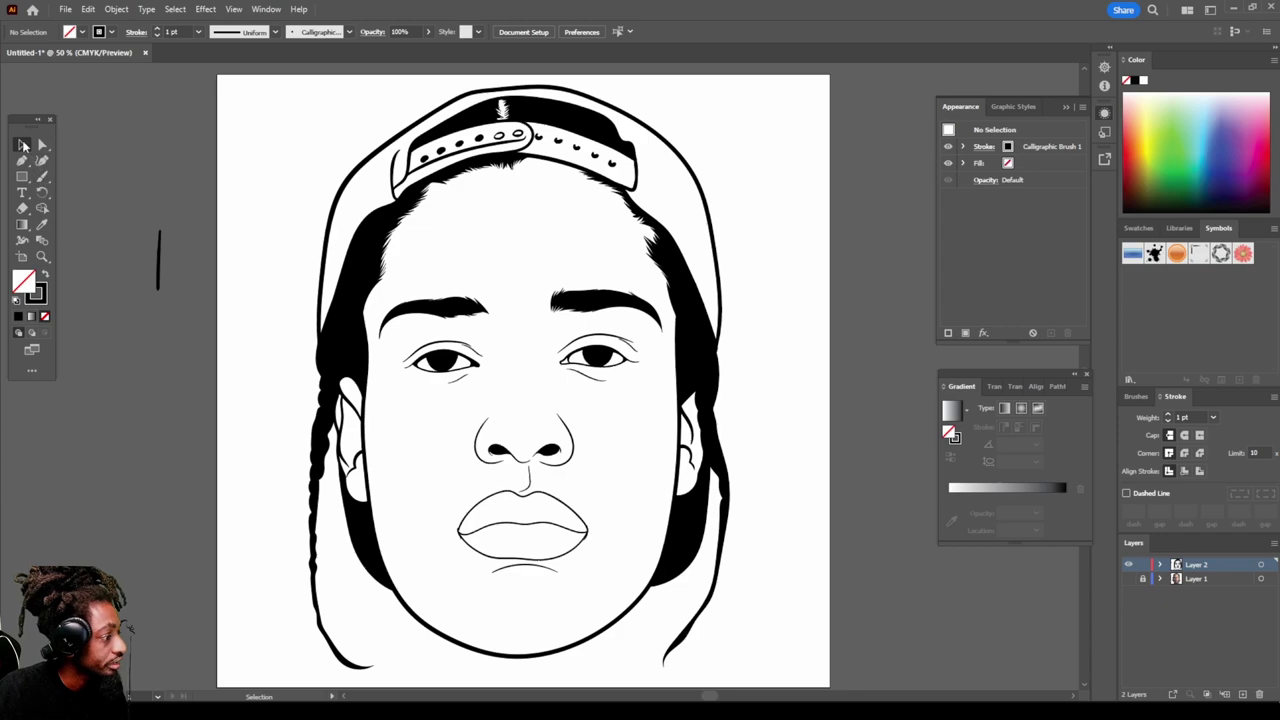
pyautogui.hotkey('ctrl', 'a')
pyautogui.press('Delete')
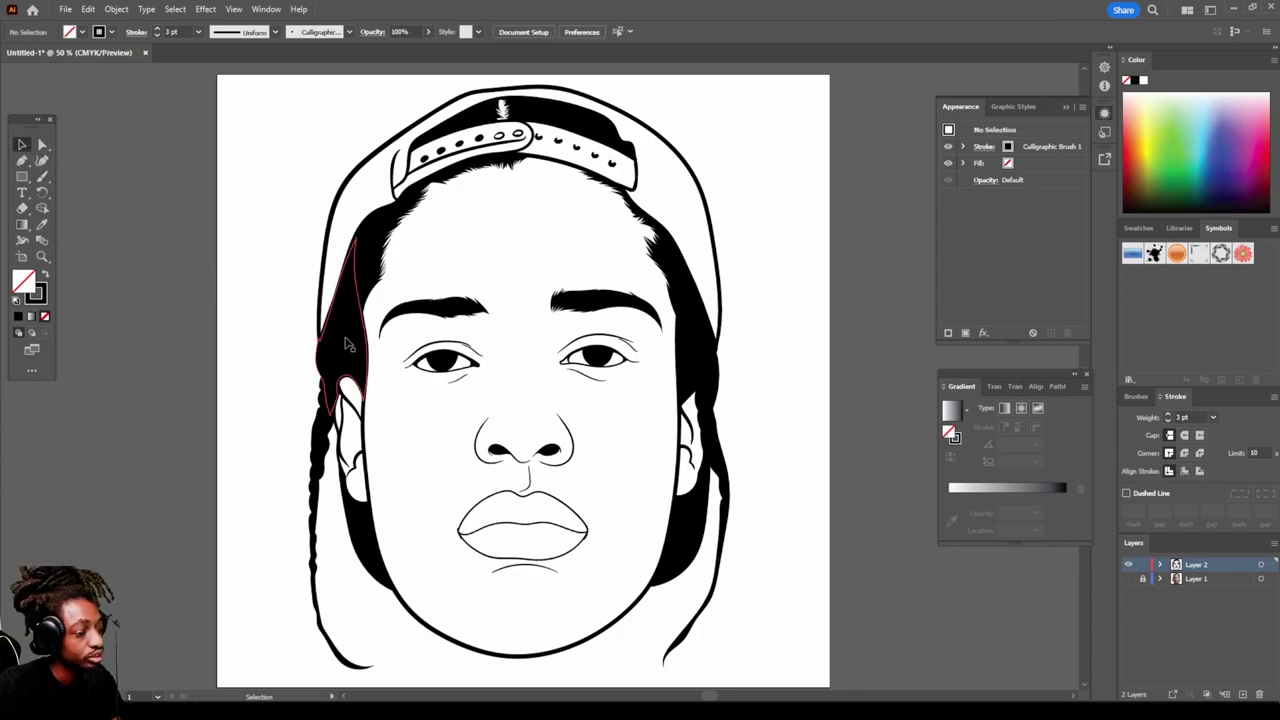
# Step: Select the whole portrait line art and apply Expand Appearance to convert its brush strokes into shapes
pyautogui.hotkey('ctrl', '-')
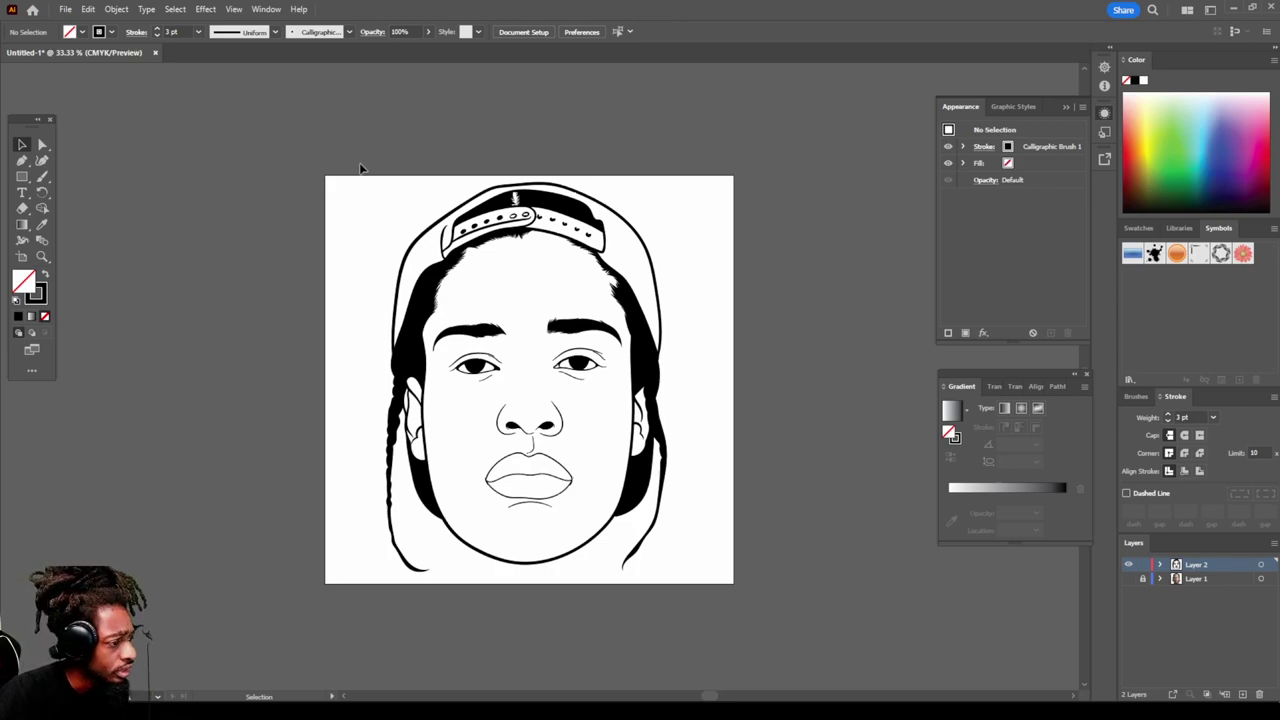
pyautogui.moveTo(371, 193)
pyautogui.mouseDown()
pyautogui.moveTo(425, 345)
pyautogui.moveTo(706, 511)
pyautogui.moveTo(717, 561)
pyautogui.mouseUp()
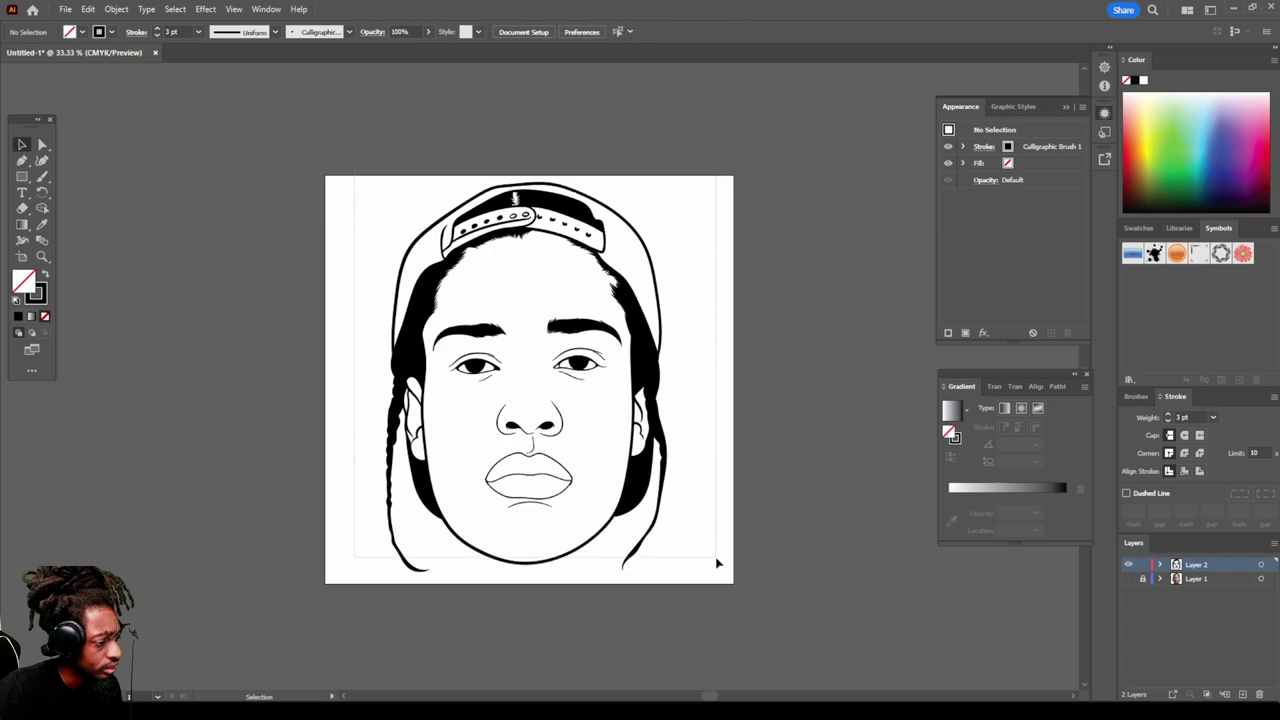
pyautogui.click(117, 9)
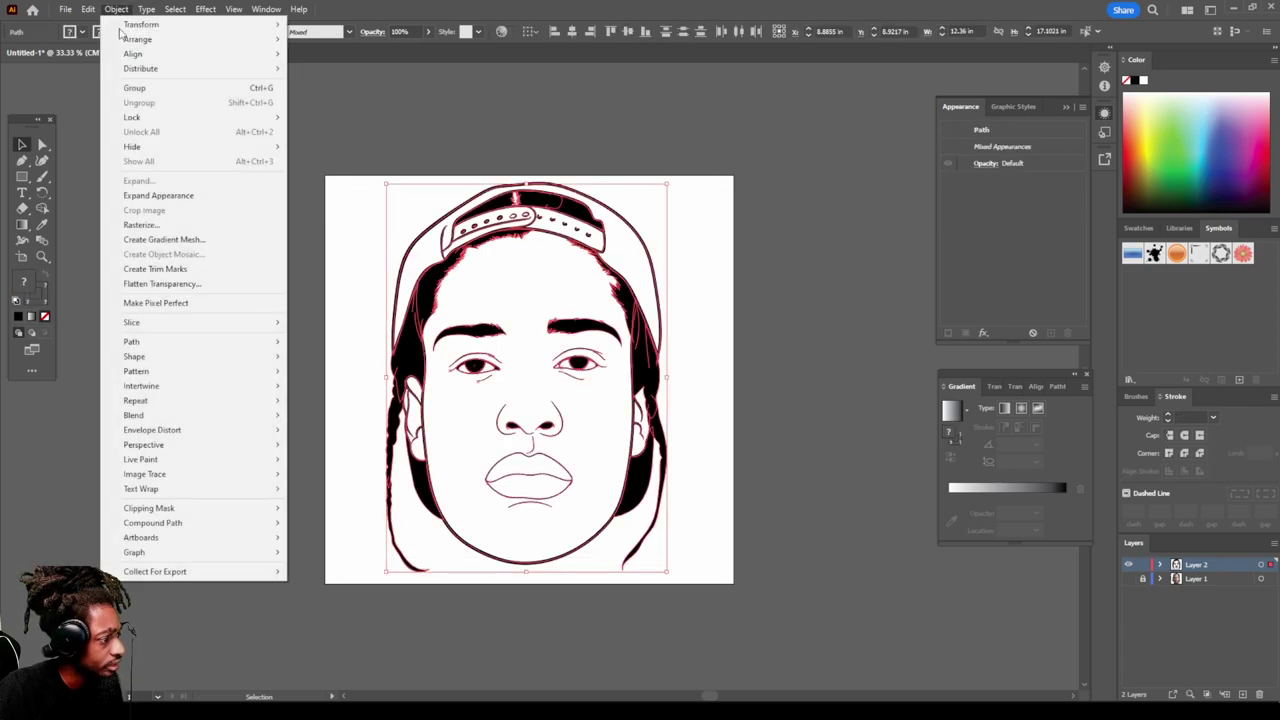
pyautogui.click(160, 195)
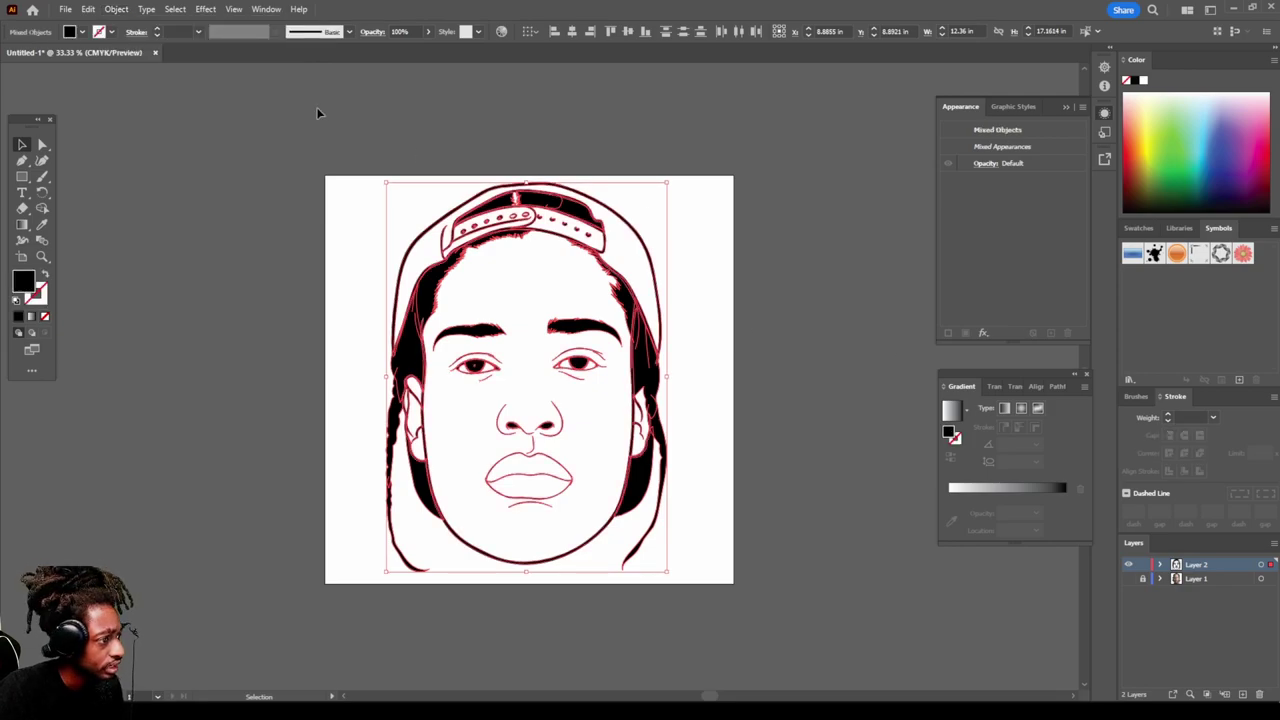
# Step: Merge the expanded line art with the Pathfinder Merge operation and deselect it
pyautogui.click(265, 9)
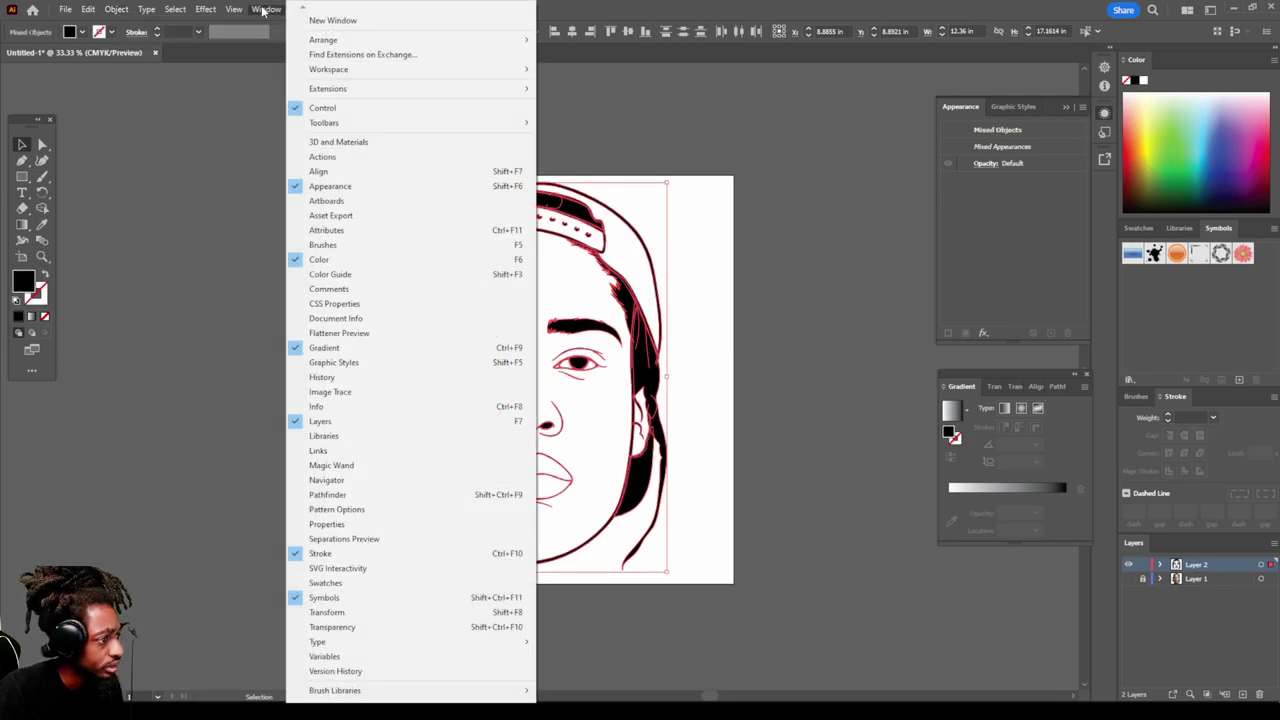
pyautogui.click(392, 497)
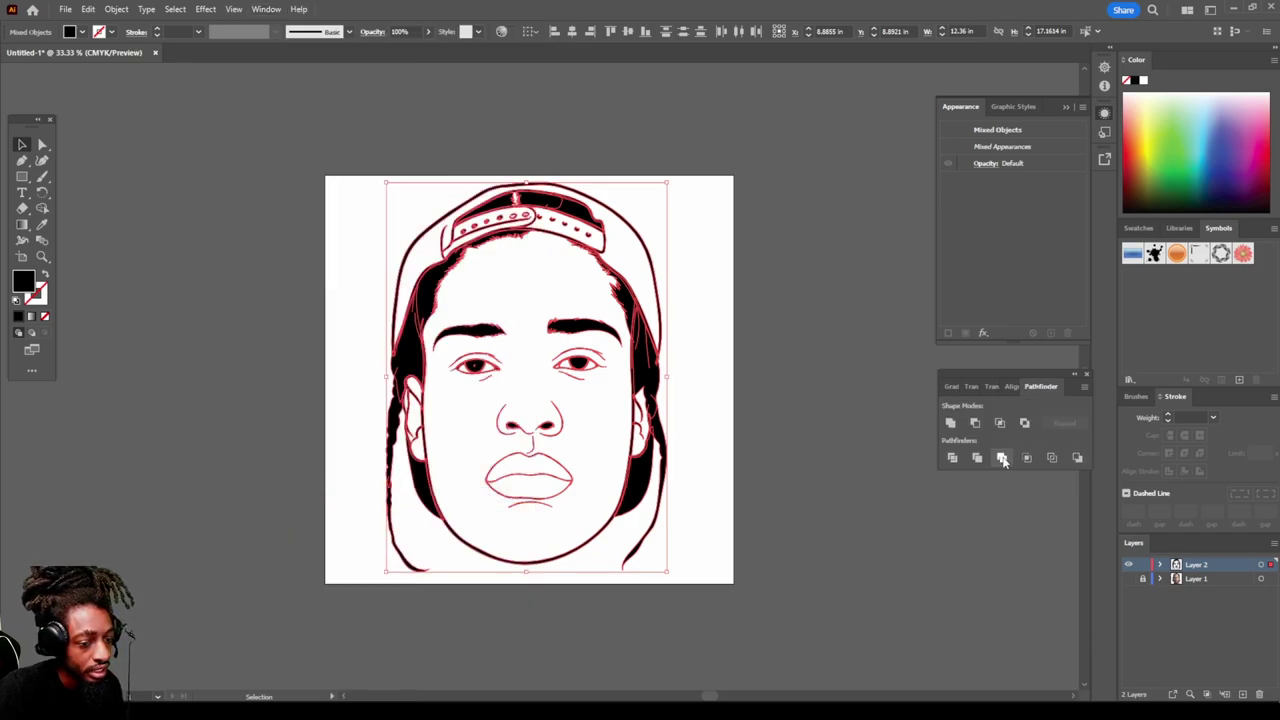
pyautogui.click(1004, 458)
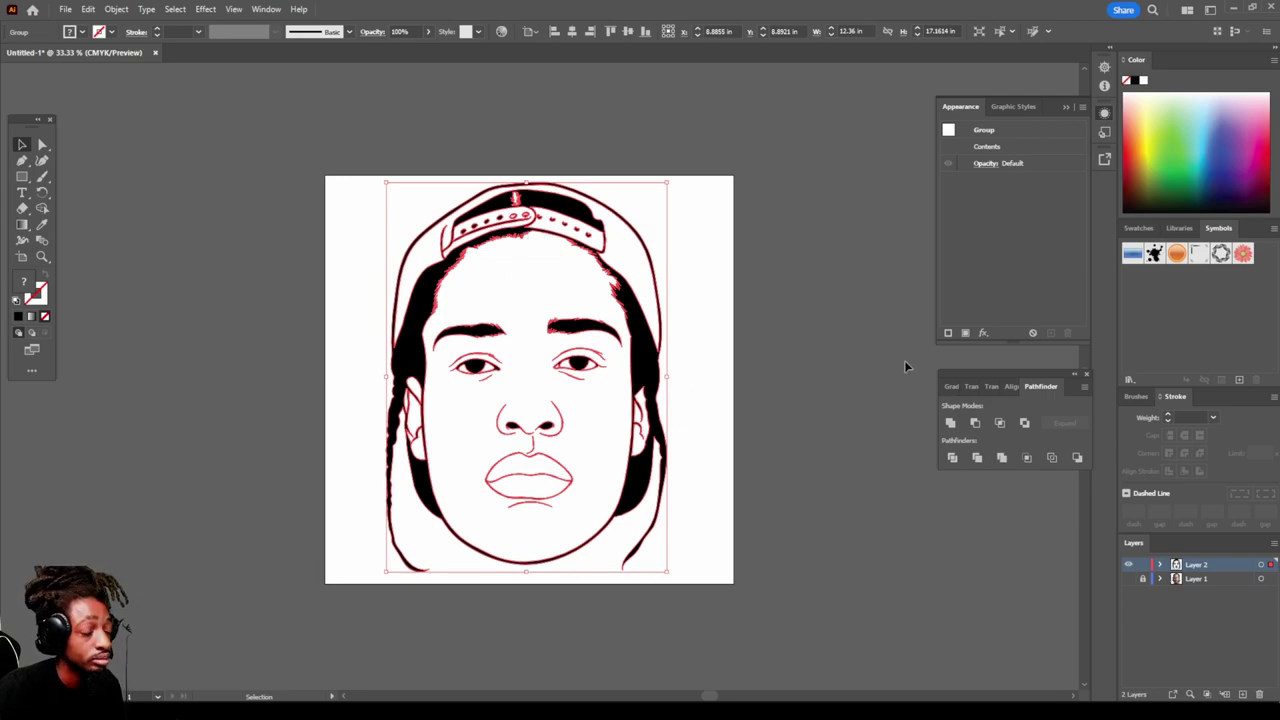
pyautogui.click(748, 401)
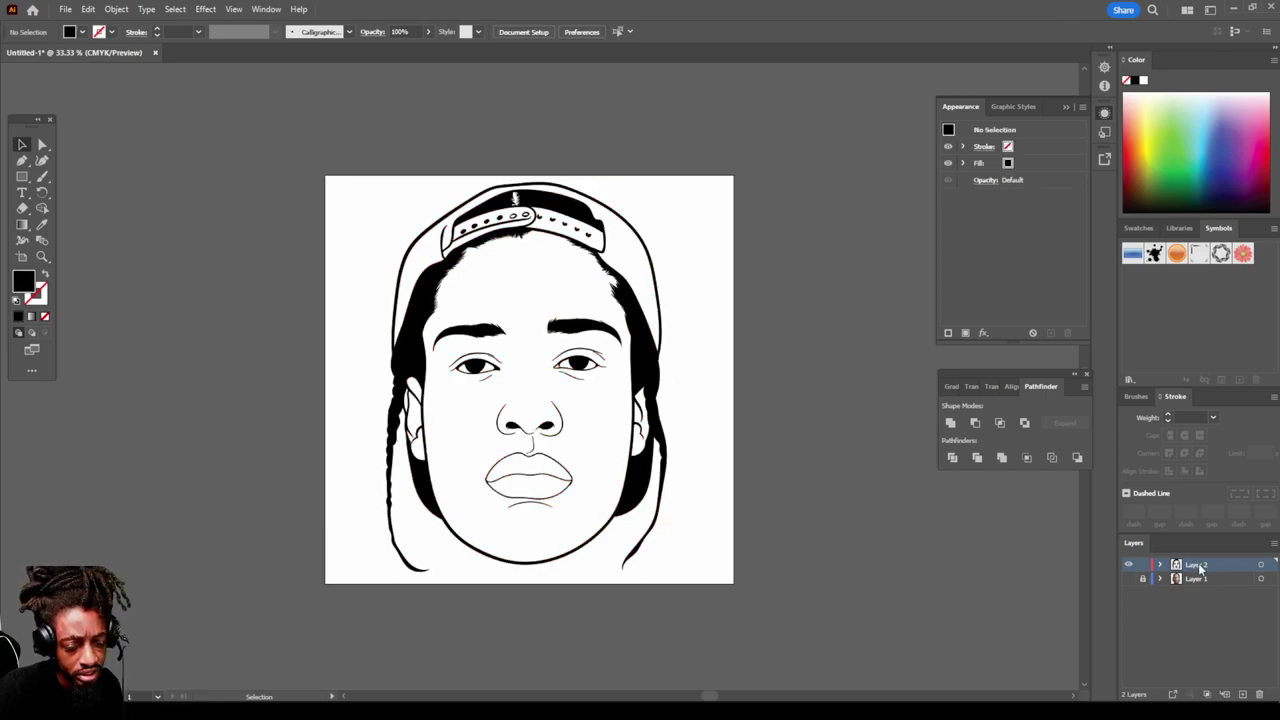
# Step: Duplicate Layer 2, lock the copy above it, and make the original Layer 2 active
pyautogui.moveTo(1200, 568); pyautogui.dragTo(1220, 627)
pyautogui.moveTo(1248, 689); pyautogui.dragTo(1242, 694)
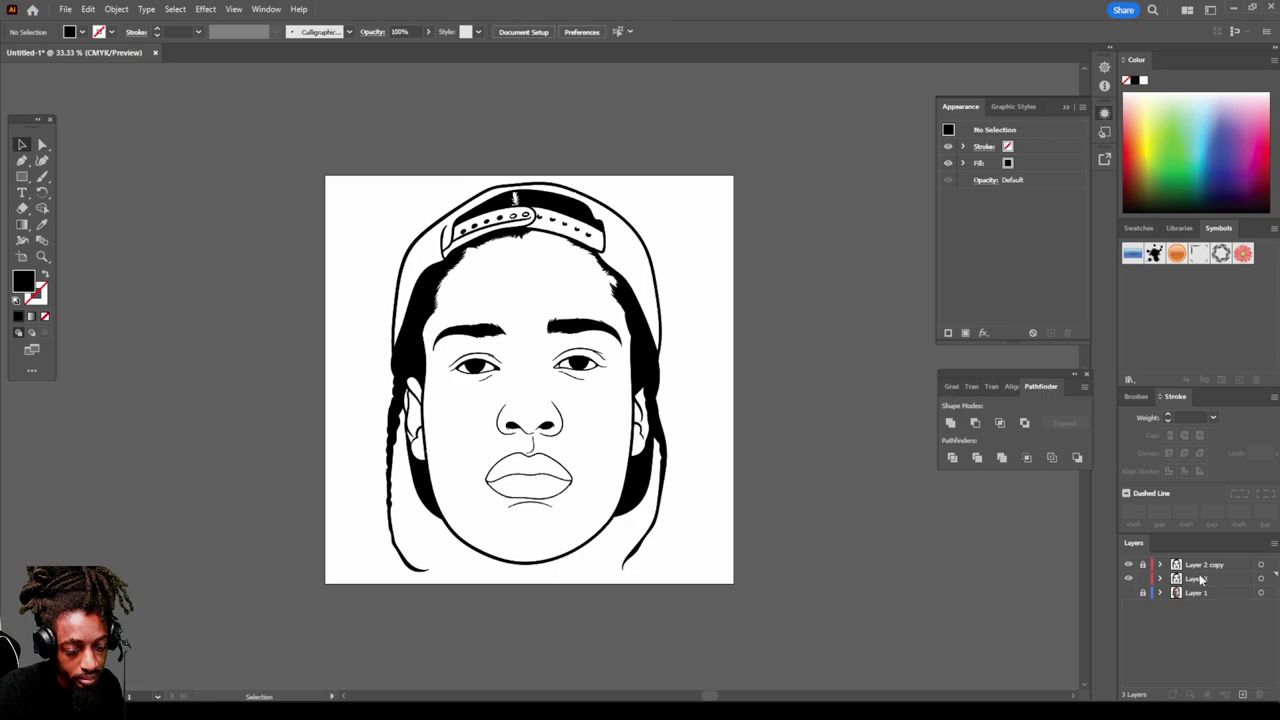
pyautogui.click(1193, 580)
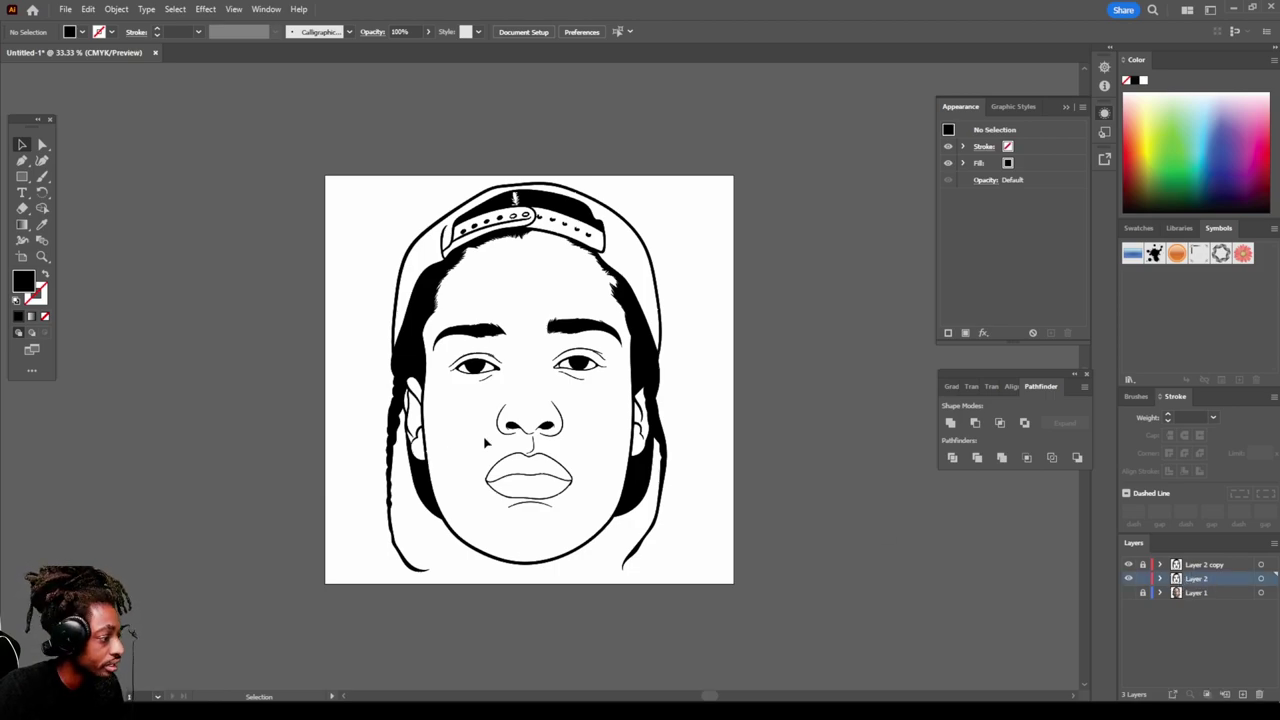
pyautogui.doubleClick(21, 283)
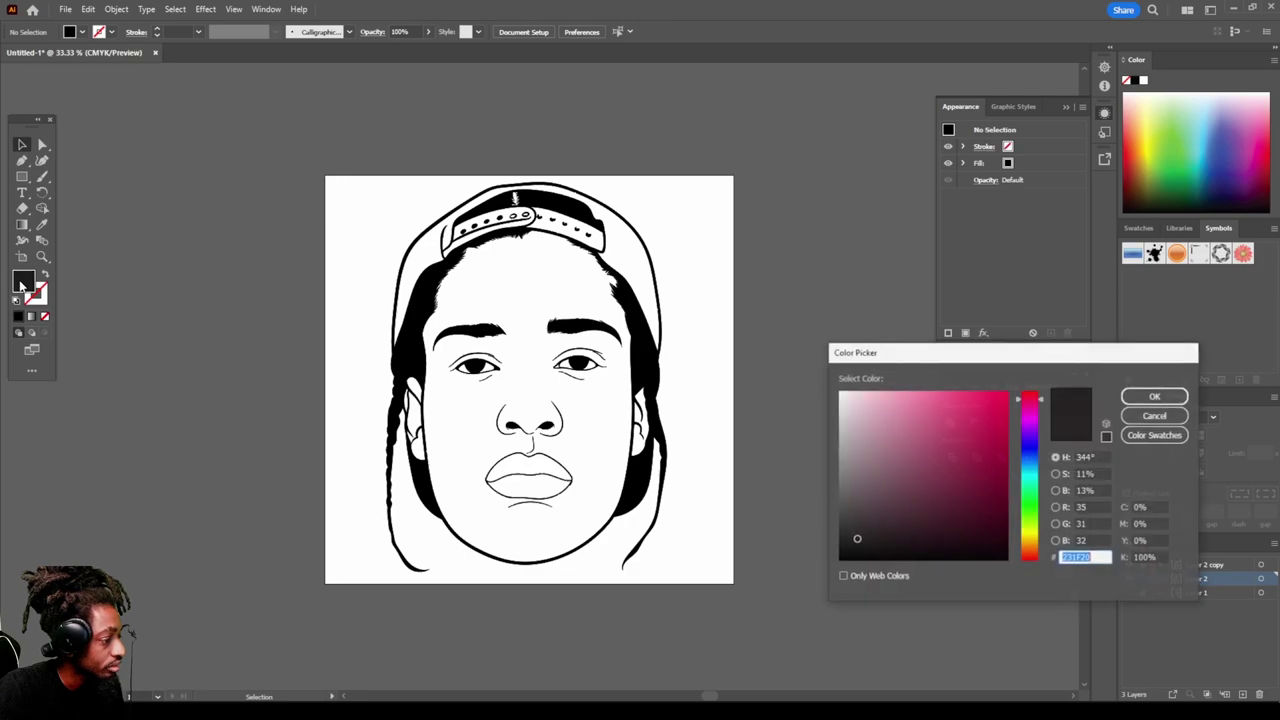
pyautogui.moveTo(1020, 535); pyautogui.dragTo(1028, 549)
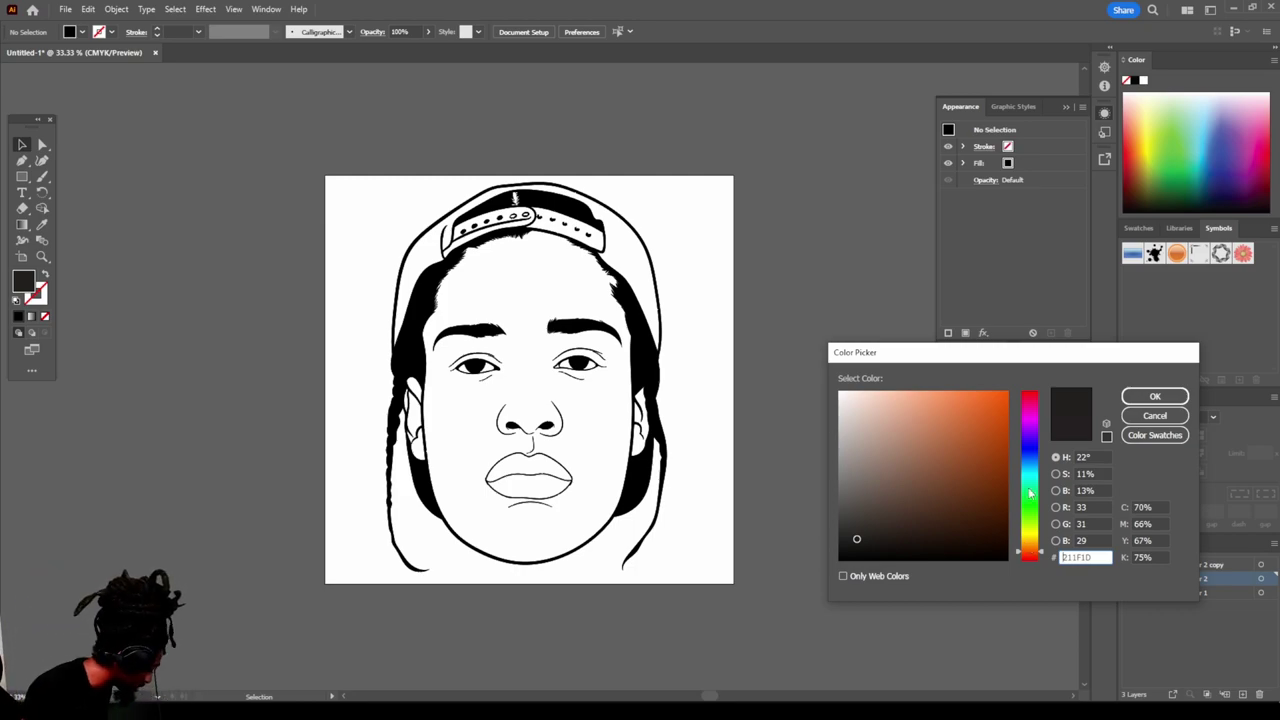
pyautogui.click(1150, 416)
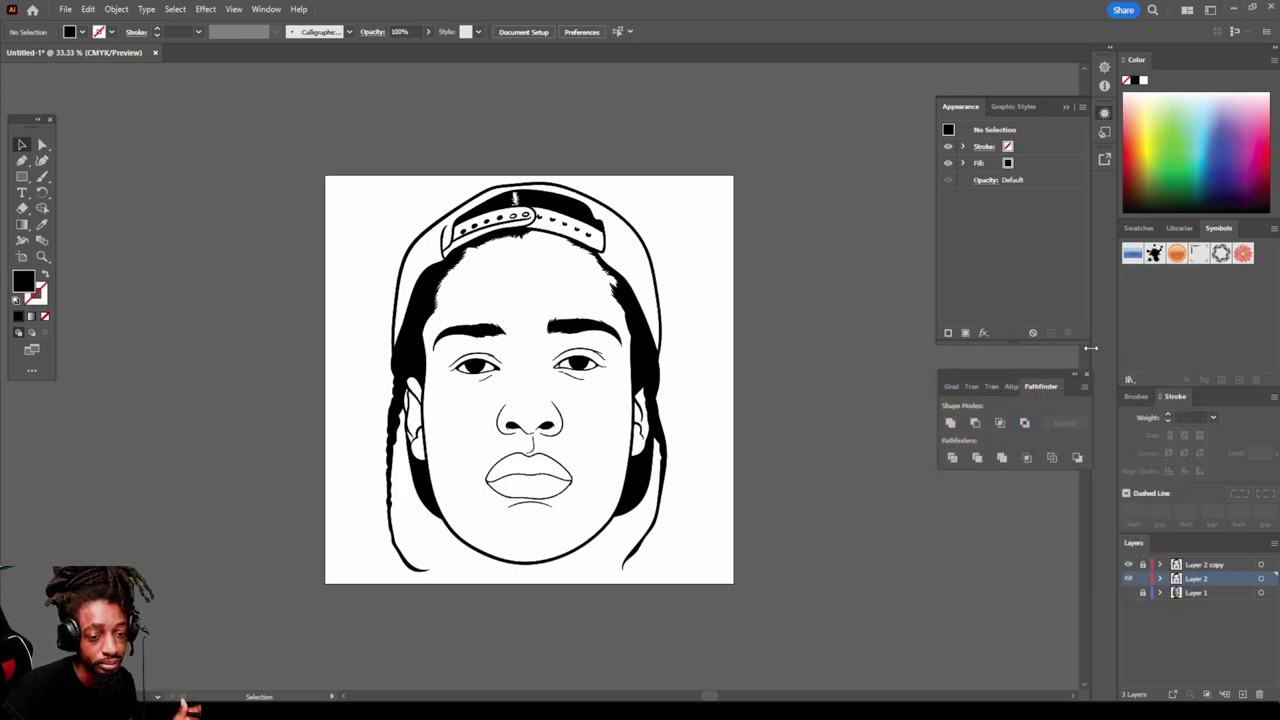
# Step: Load the CHIWORLD SKIN TONES #1 swatch library from New folder inside pc files on the A006 (G:) drive
pyautogui.click(1137, 228)
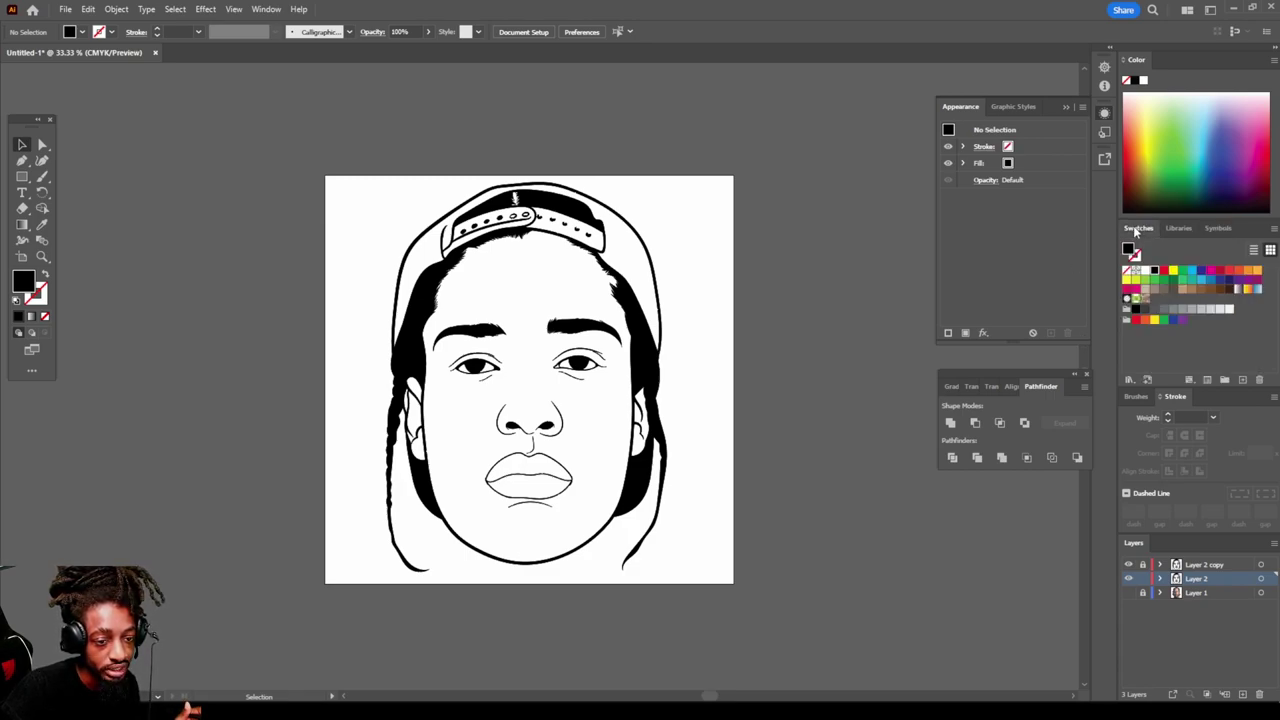
pyautogui.click(1128, 381)
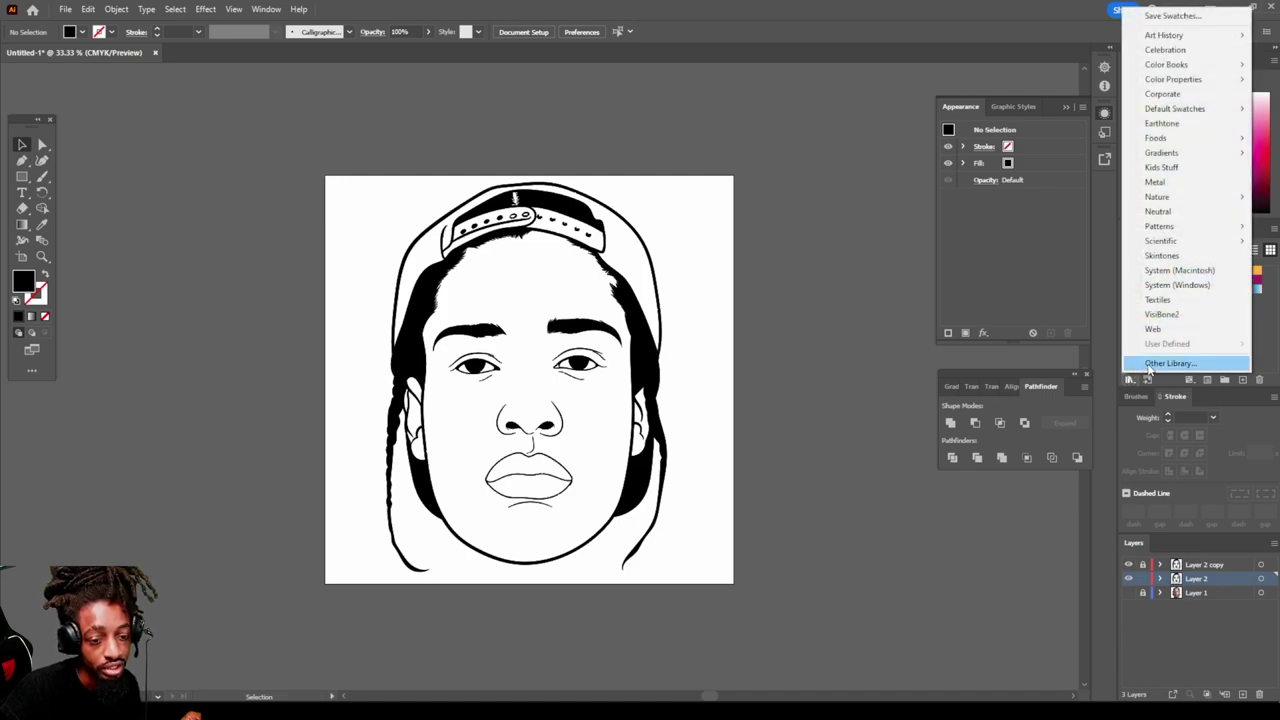
pyautogui.click(1148, 365)
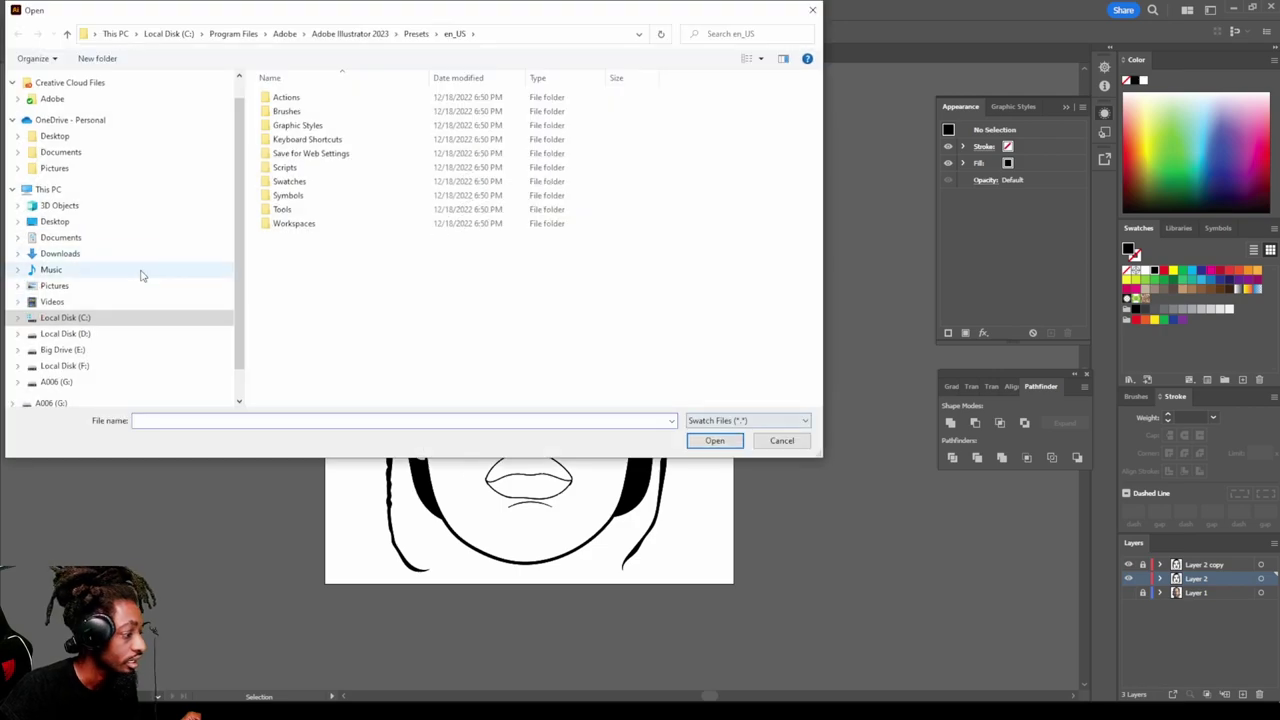
pyautogui.click(60, 384)
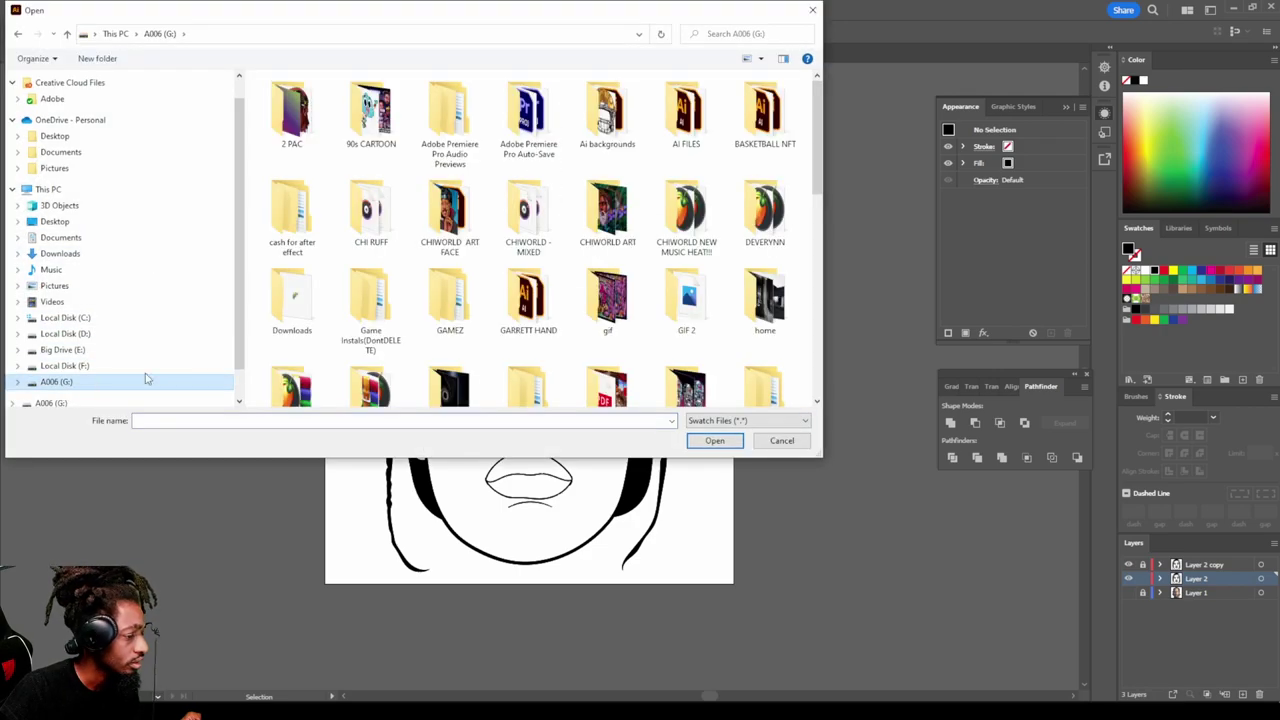
pyautogui.scroll(-1, 440, 320)
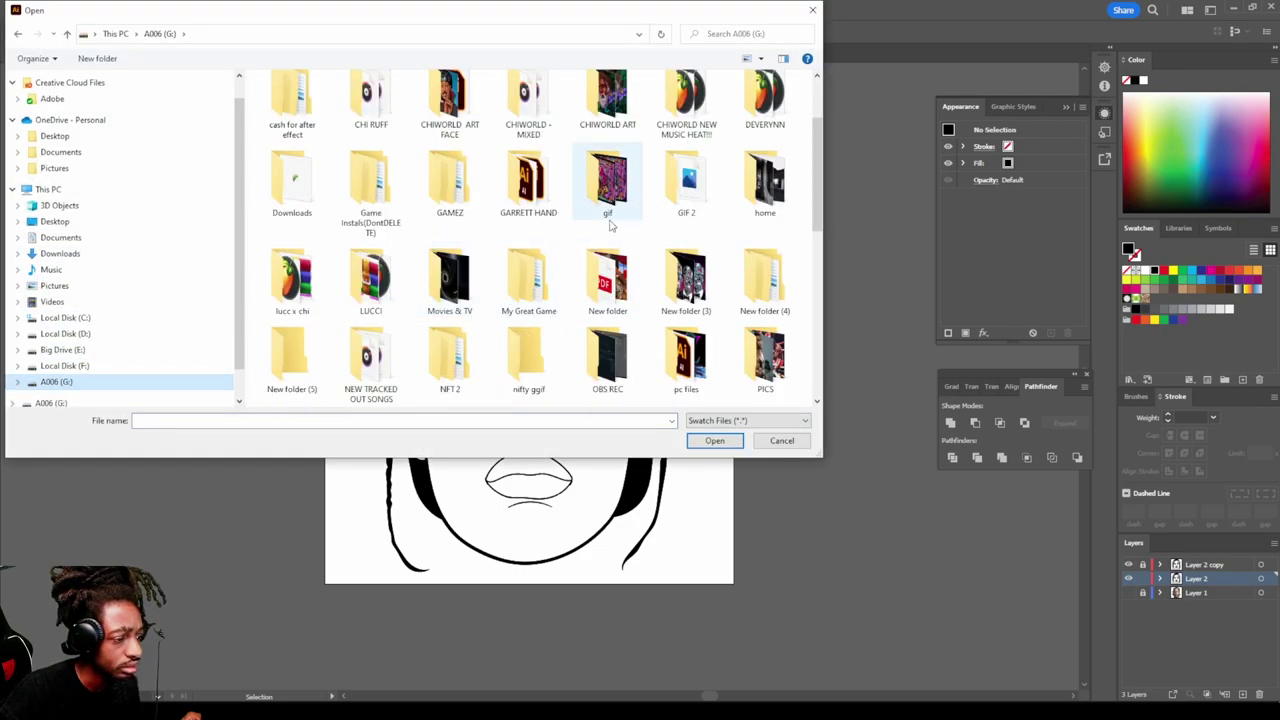
pyautogui.scroll(1, 562, 254)
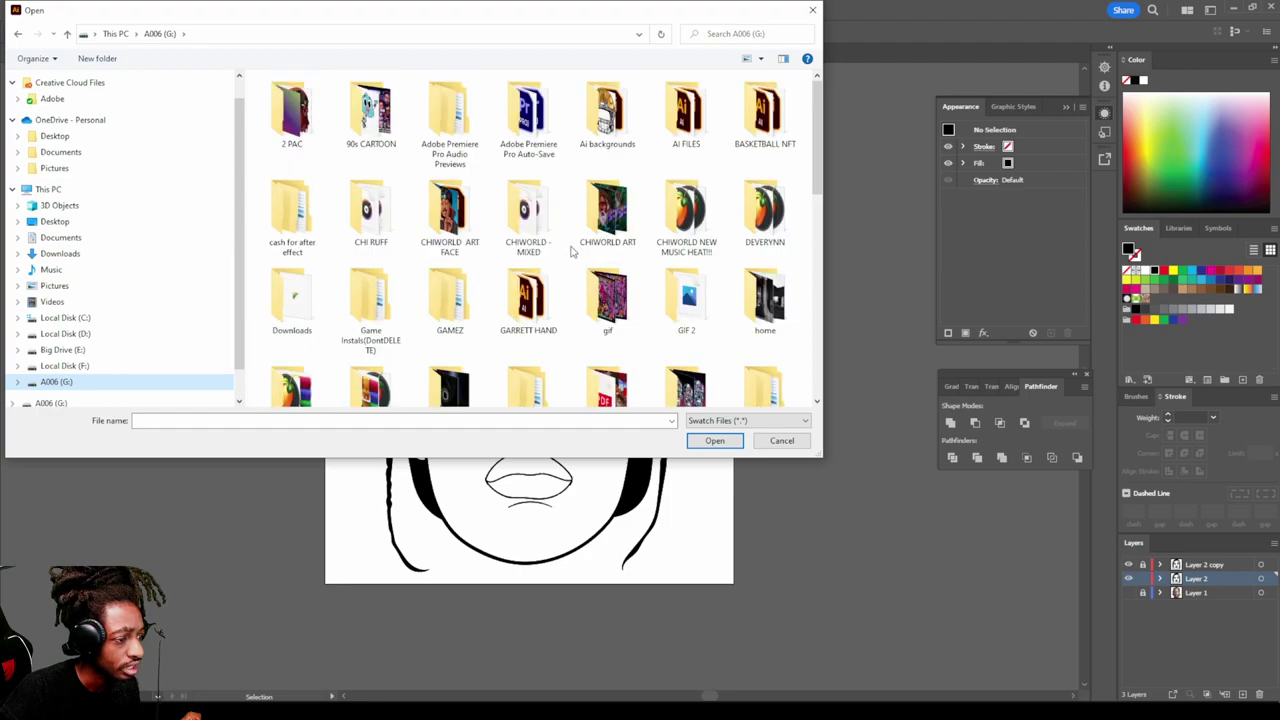
pyautogui.scroll(-3, 602, 258)
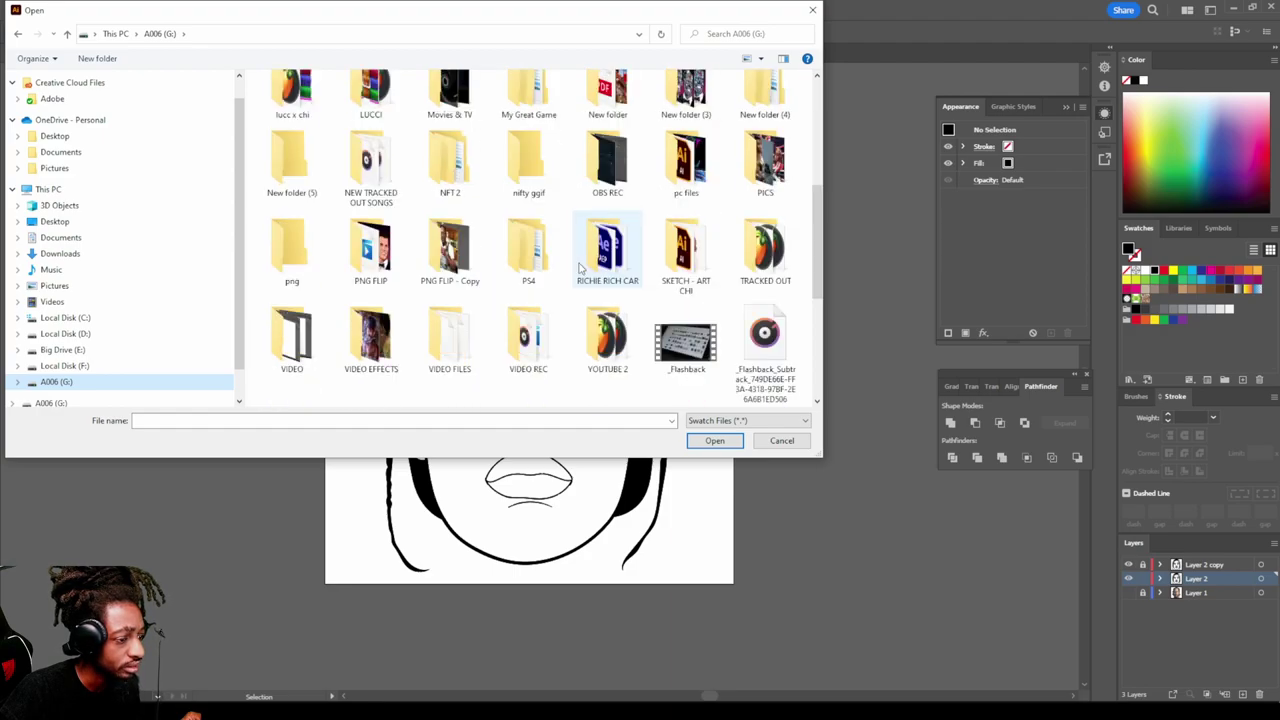
pyautogui.doubleClick(686, 158)
pyautogui.scroll(-1, 450, 240)
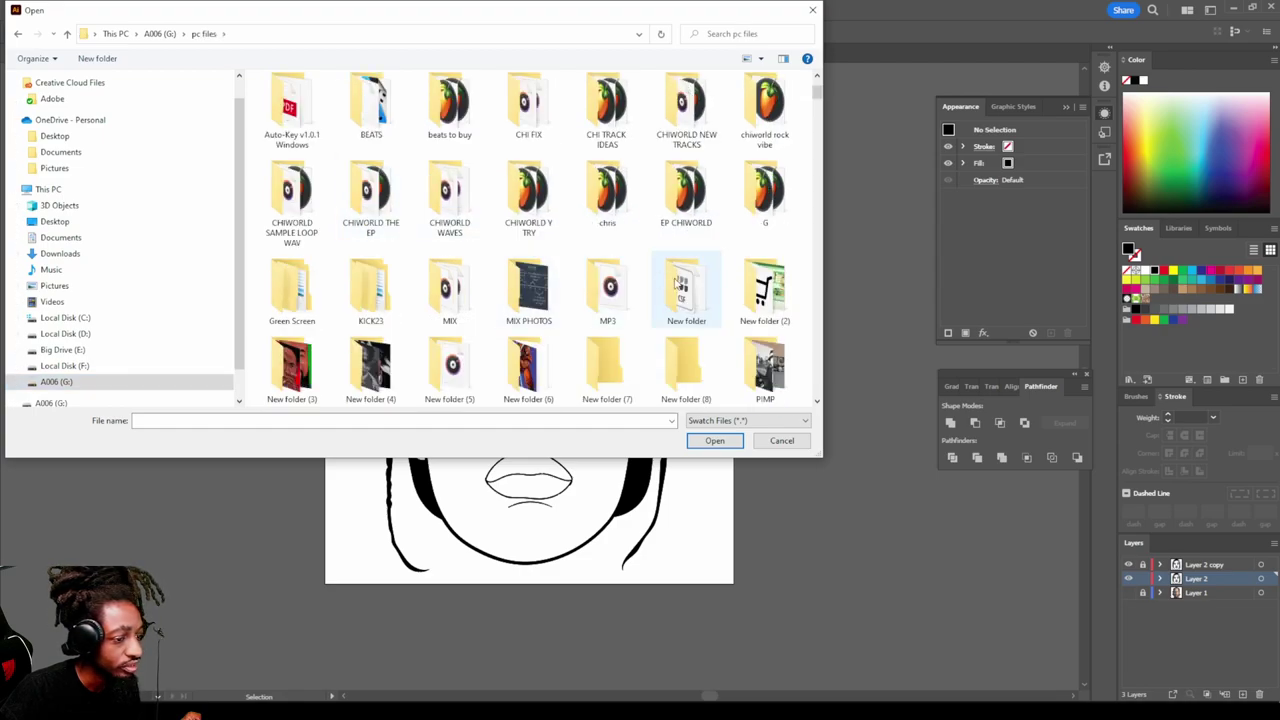
pyautogui.doubleClick(672, 284)
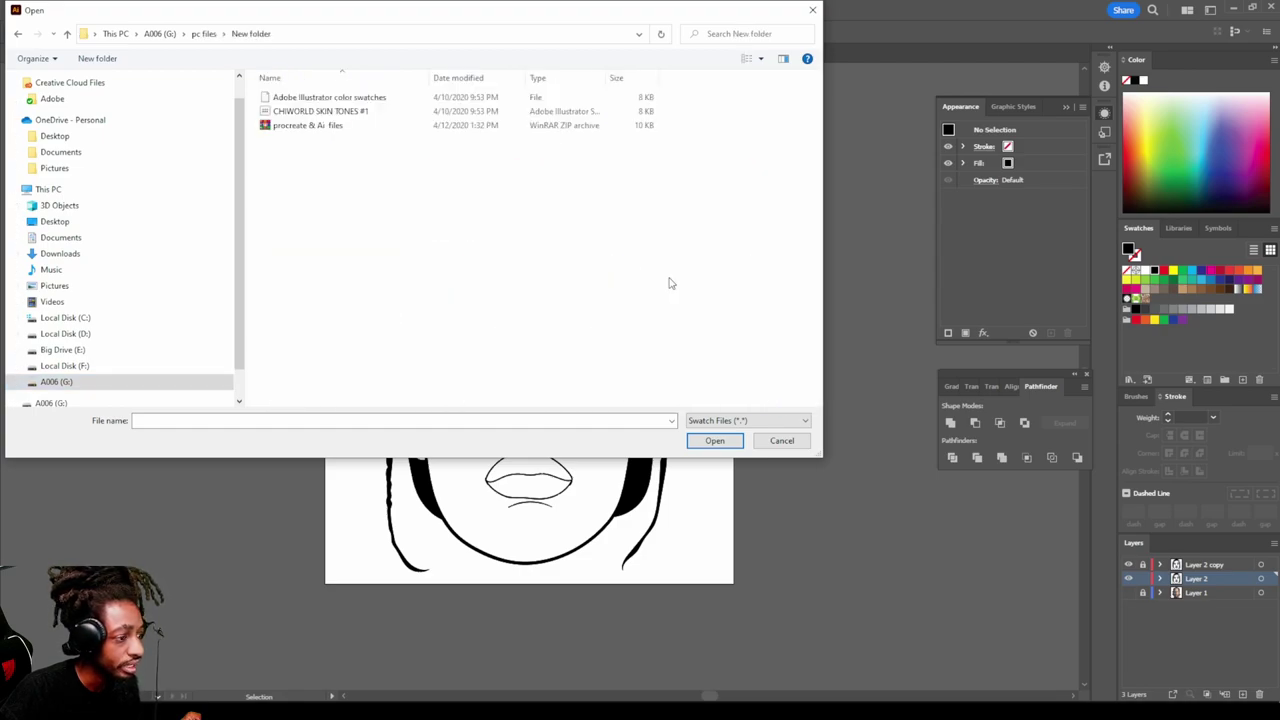
pyautogui.doubleClick(306, 113)
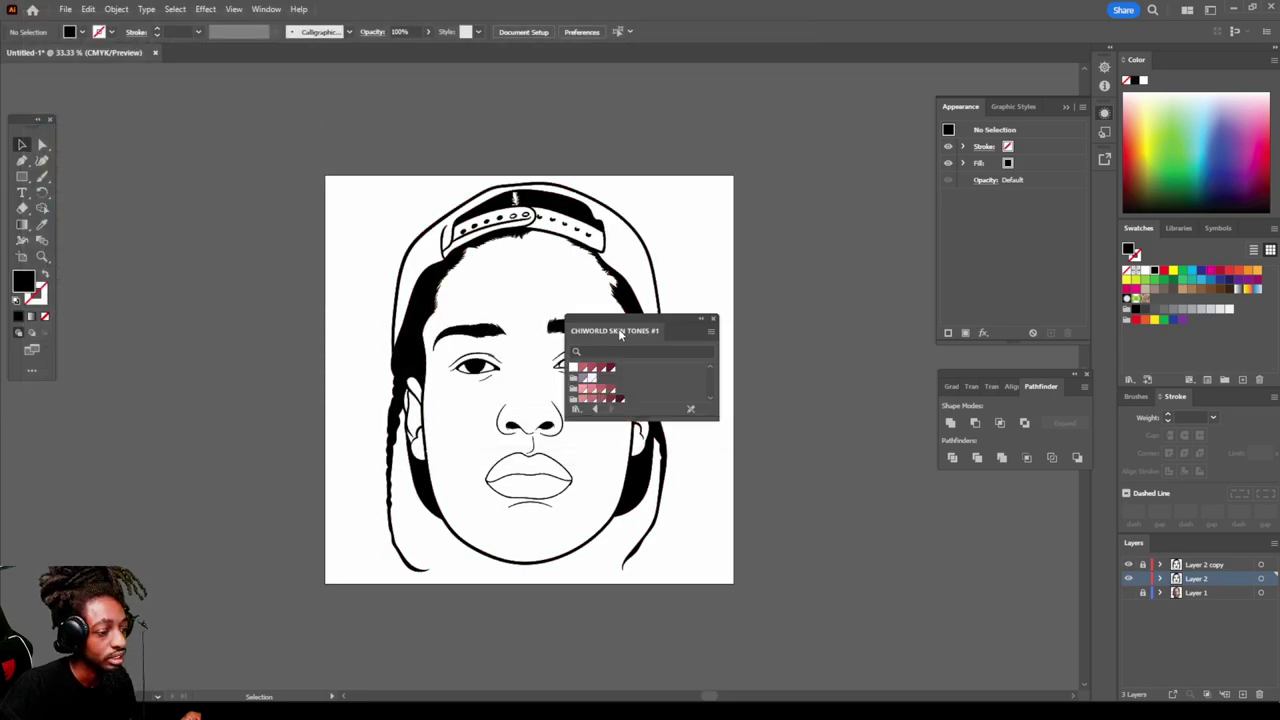
# Step: Move the CHIWORLD SKIN TONES #1 library off the portrait and enlarge it to show all its color groups
pyautogui.moveTo(666, 320); pyautogui.dragTo(883, 211)
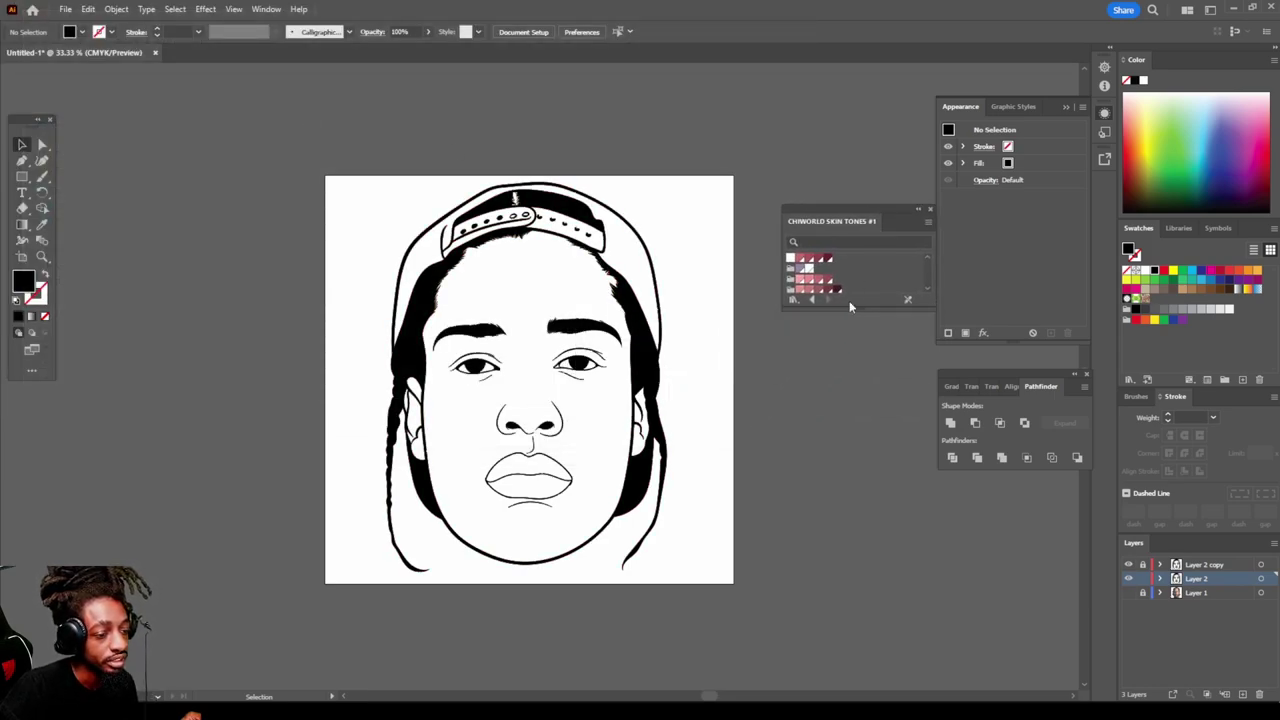
pyautogui.moveTo(848, 320); pyautogui.dragTo(840, 462)
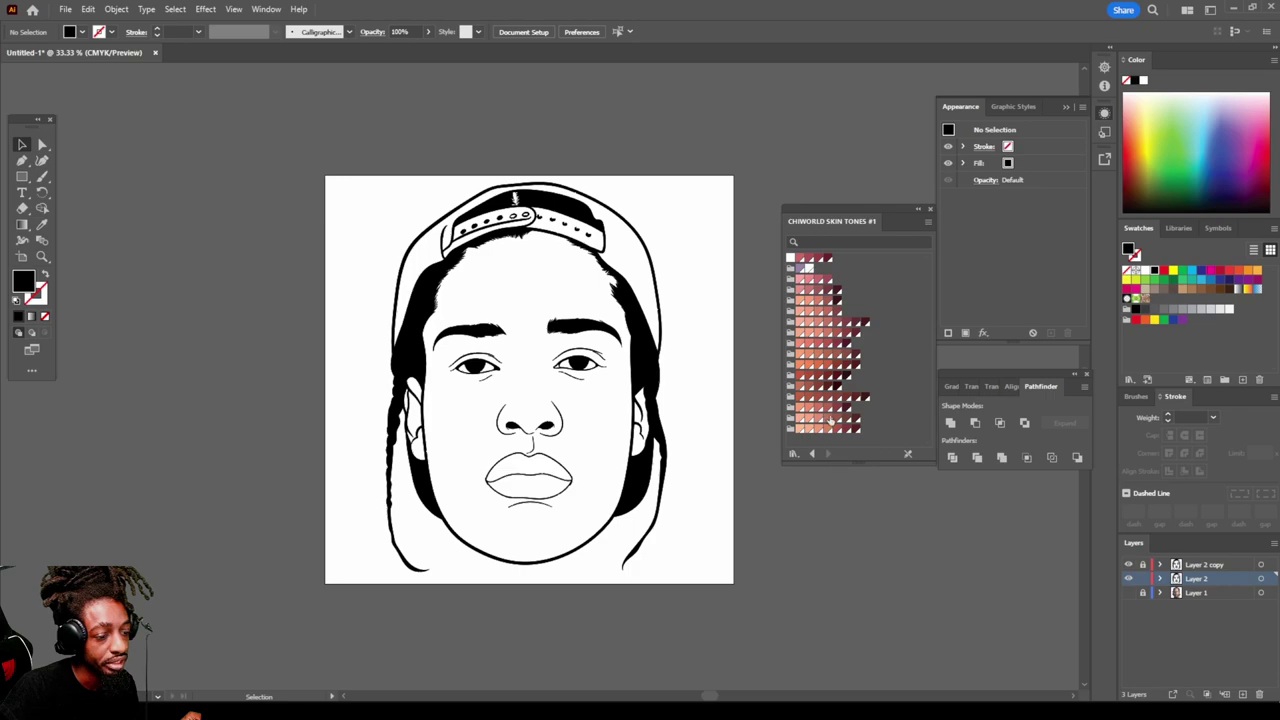
# Step: Draw a reddish-brown skin tone rectangle covering the whole artboard, about 18.7 by 19.4 in
pyautogui.click(798, 380)
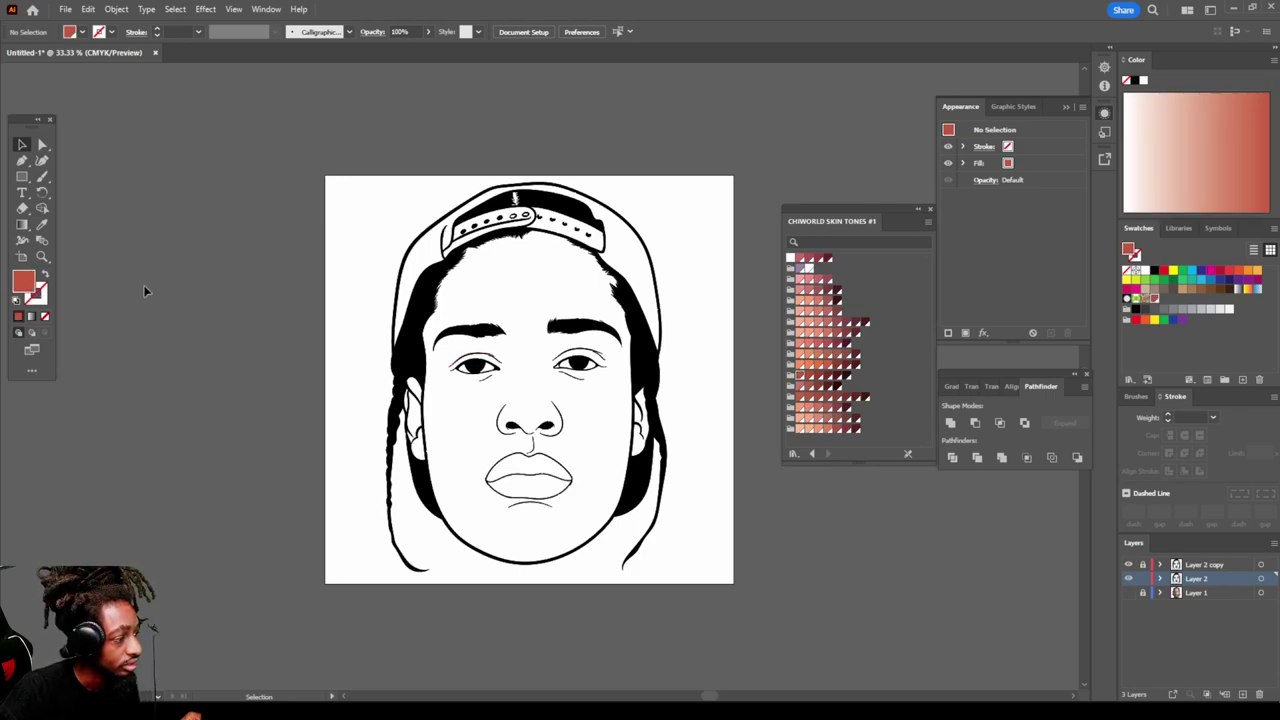
pyautogui.click(23, 180)
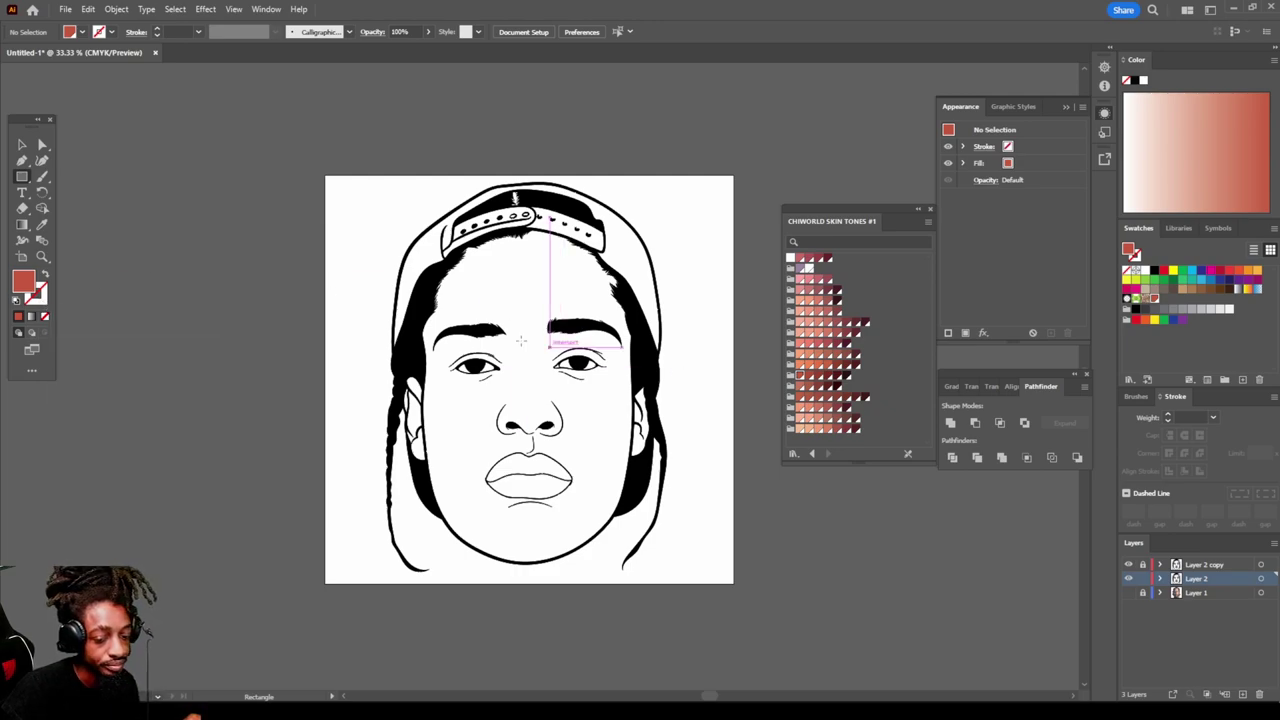
pyautogui.moveTo(310, 150); pyautogui.dragTo(736, 590)
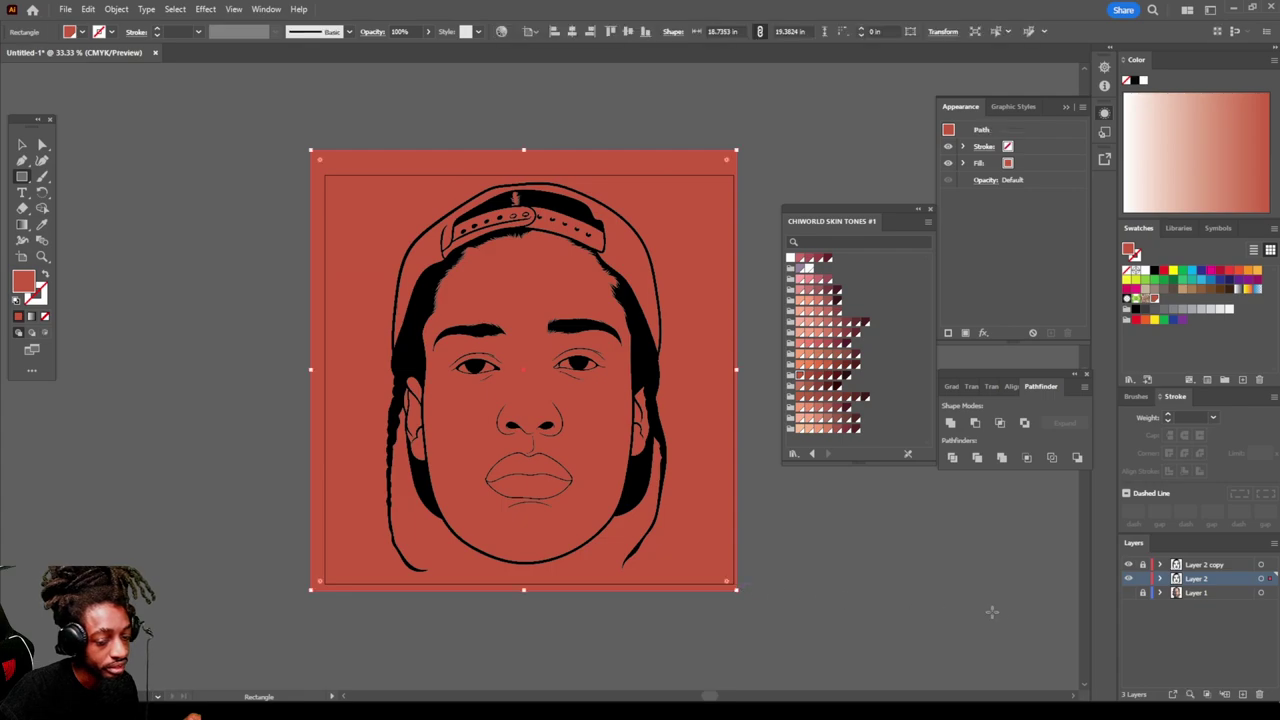
# Step: Hide Layer 2 copy, send the reddish-brown rectangle to the back of Layer 2, and deselect it
pyautogui.click(1128, 565)
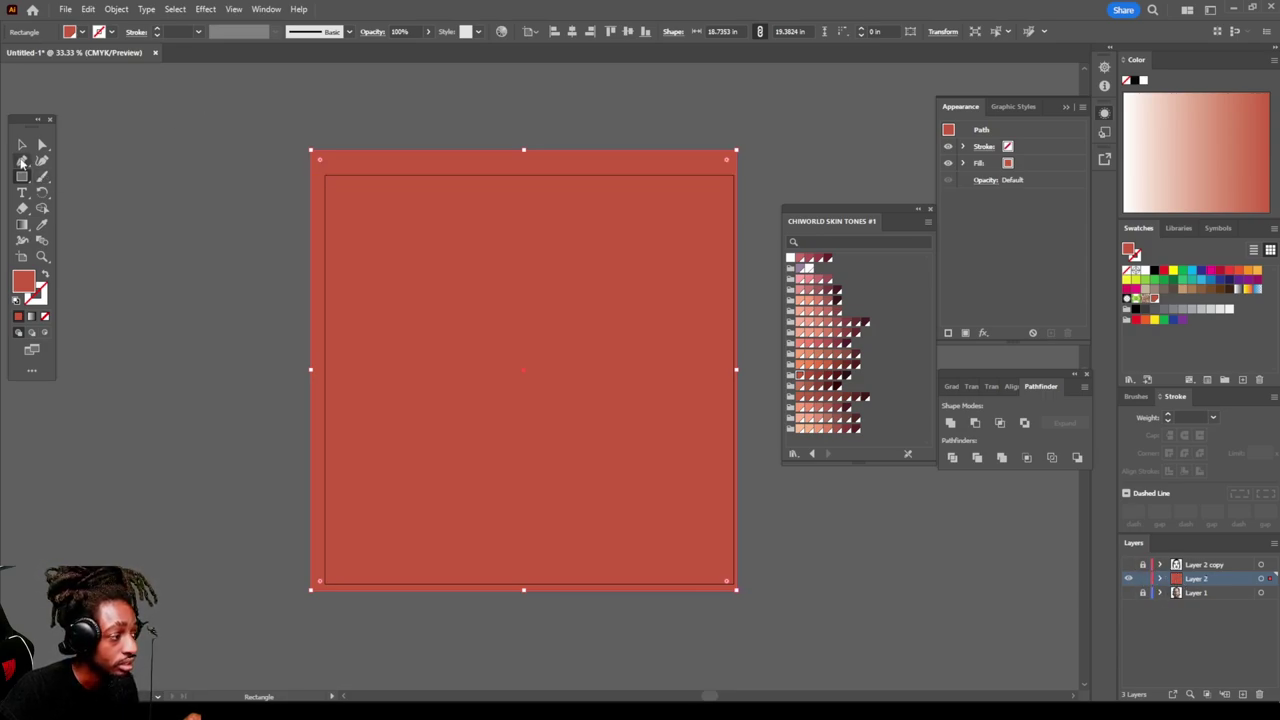
pyautogui.click(22, 145)
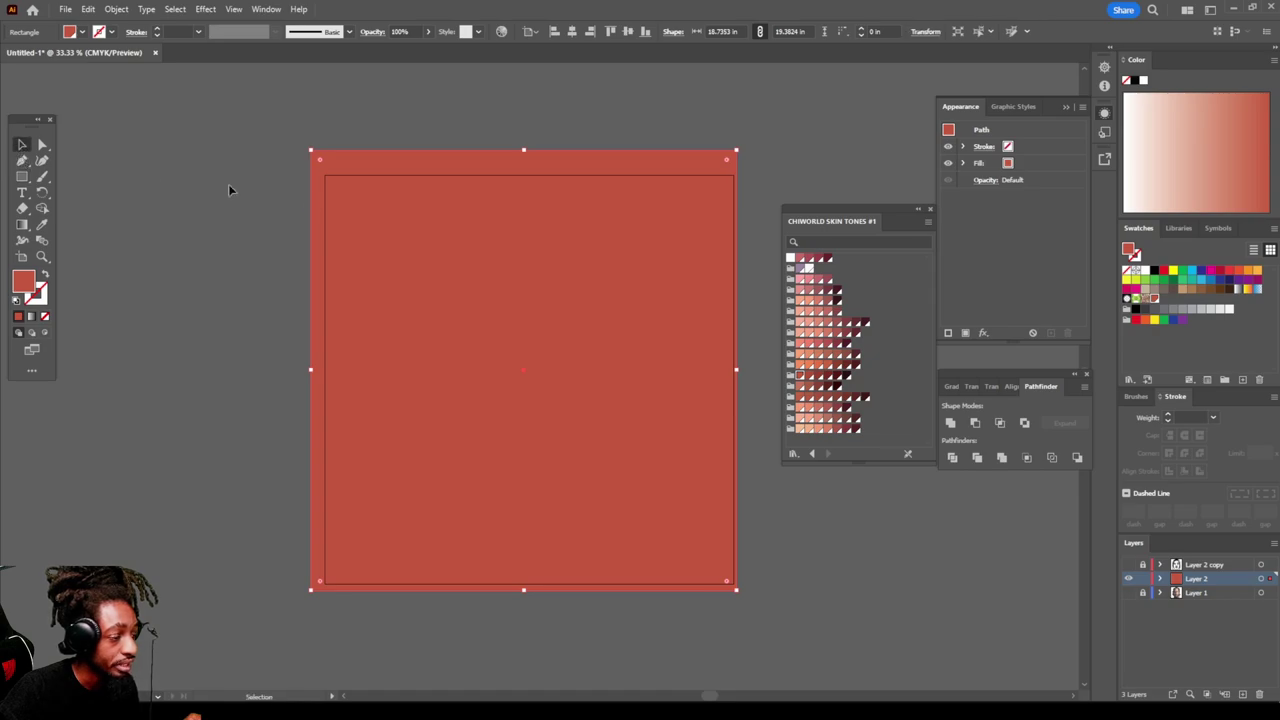
pyautogui.rightClick(459, 244)
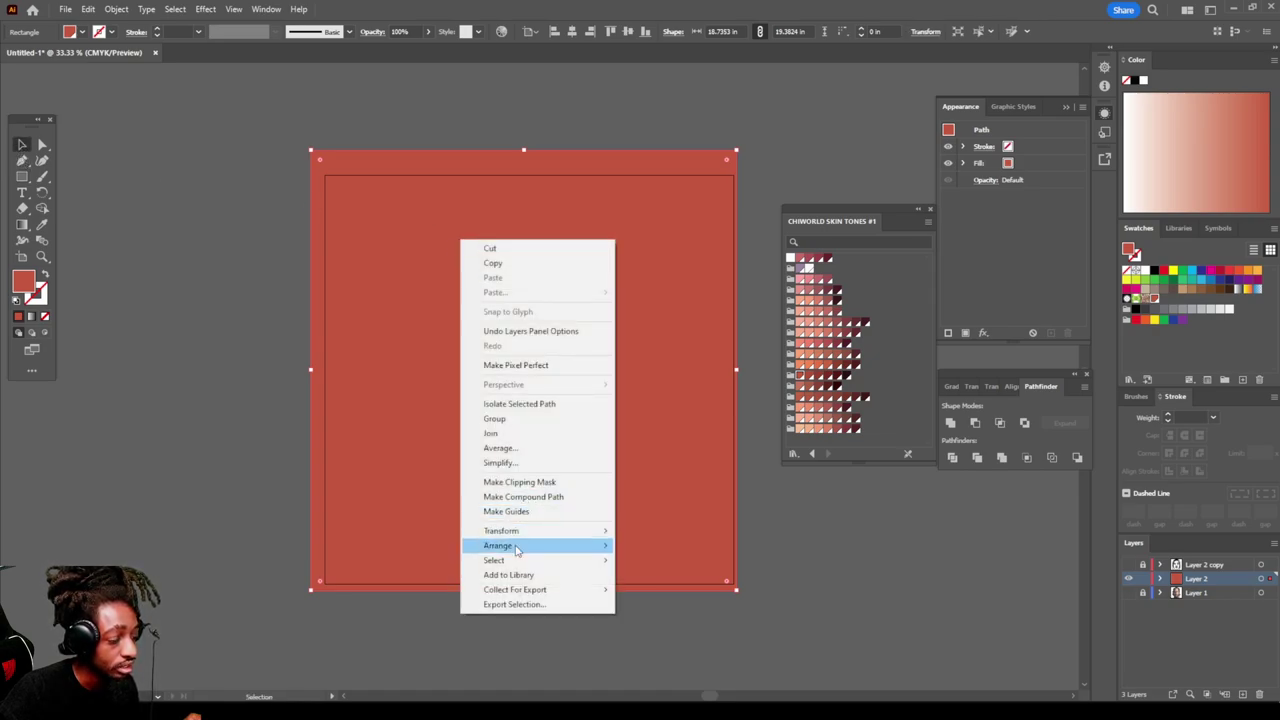
pyautogui.moveTo(517, 548)
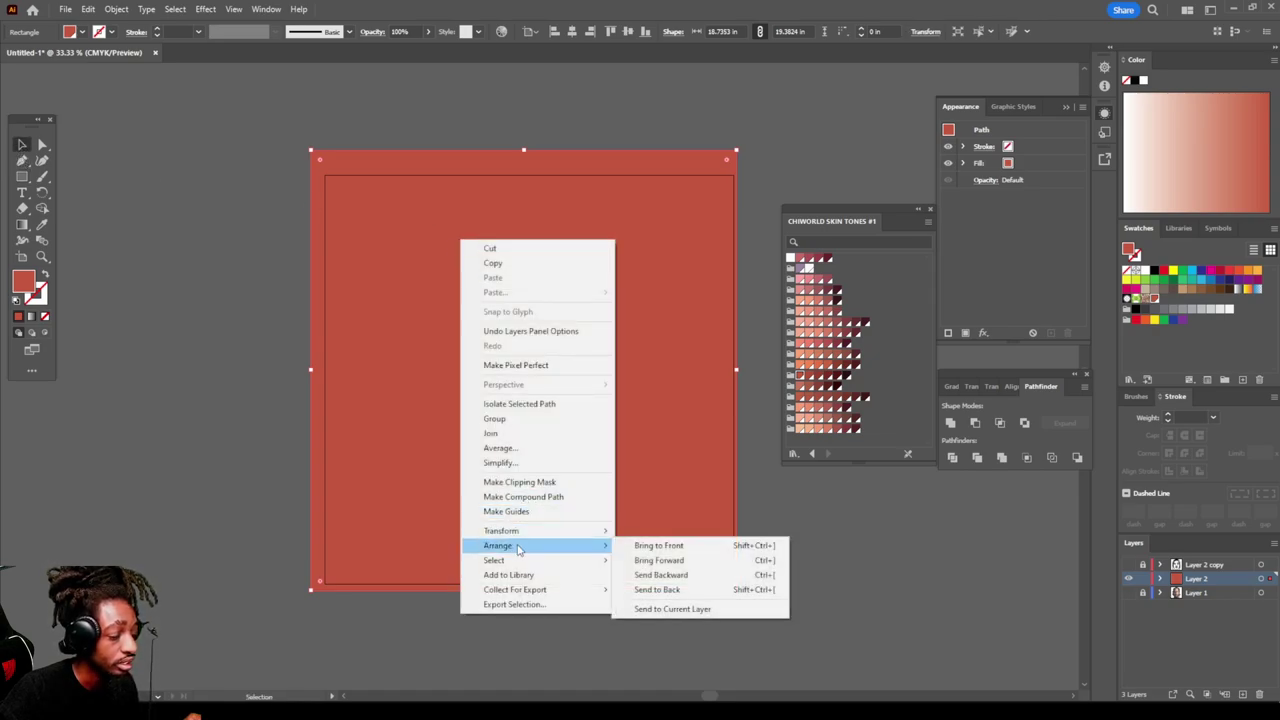
pyautogui.click(676, 591)
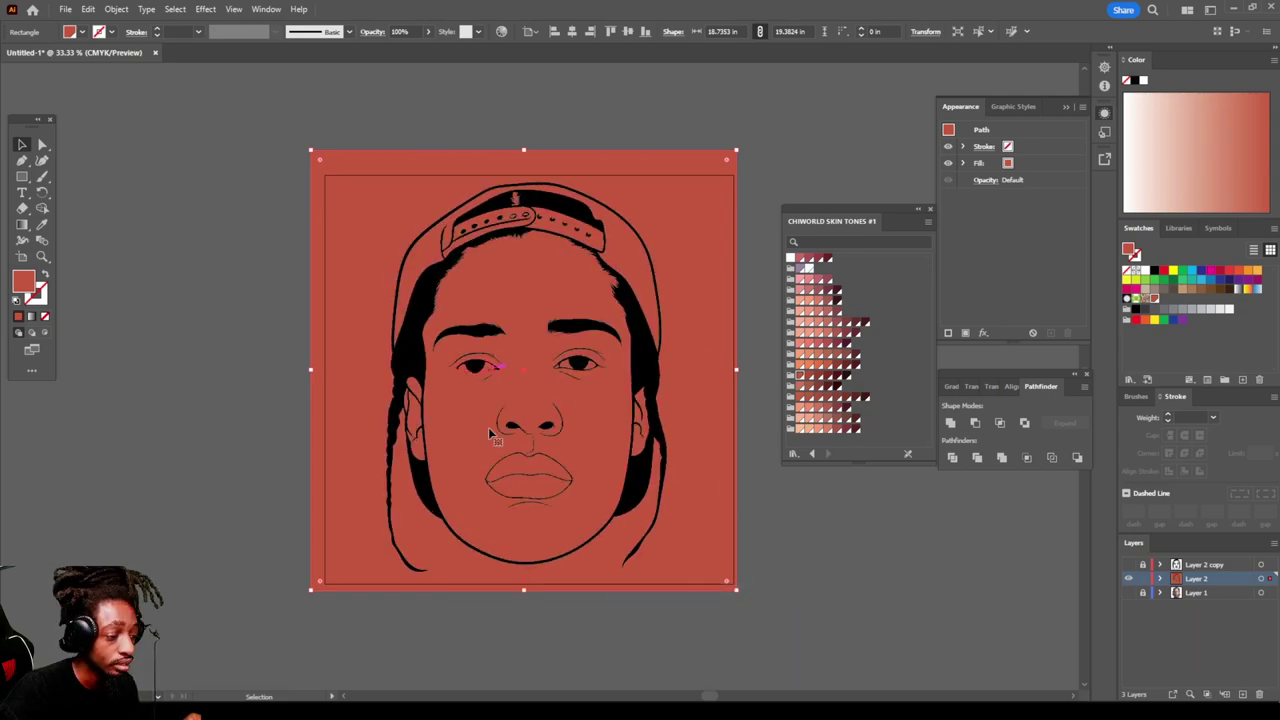
pyautogui.click(802, 592)
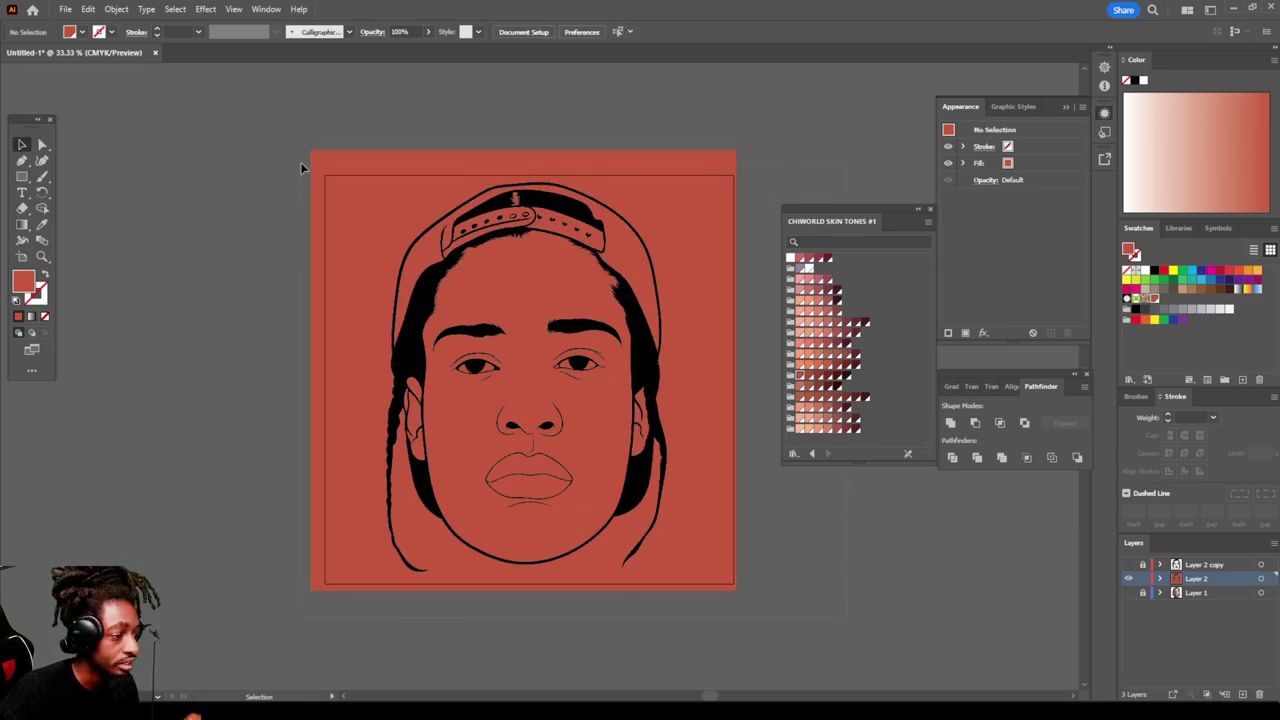
# Step: Merge the rectangle with the line art using Pathfinder Merge and isolate the merged group
pyautogui.hotkey('ctrl', 'a')
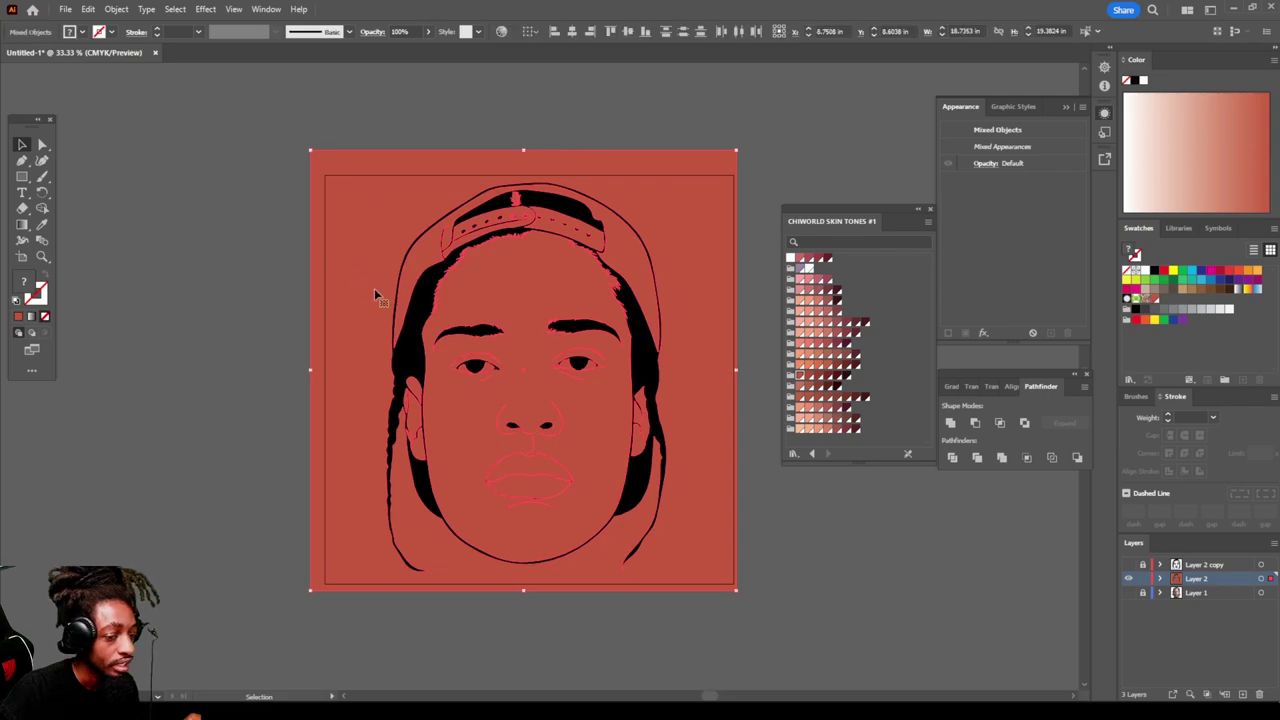
pyautogui.click(1004, 457)
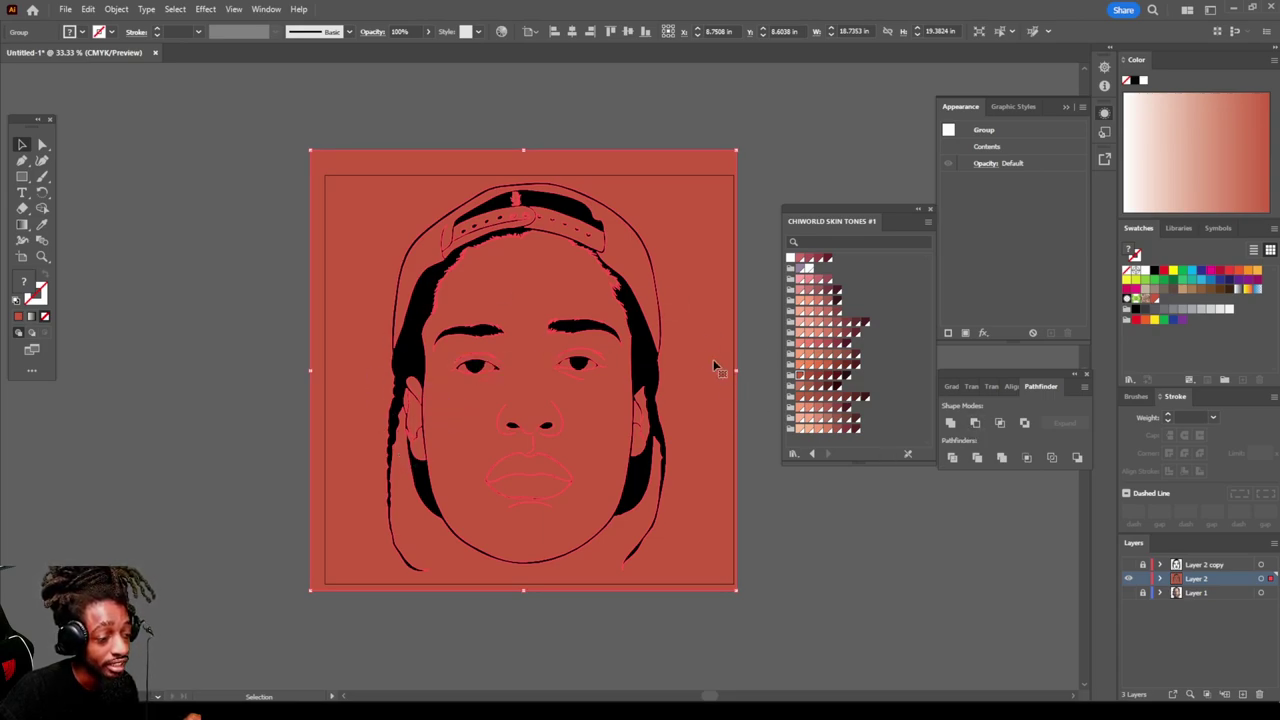
pyautogui.rightClick(692, 307)
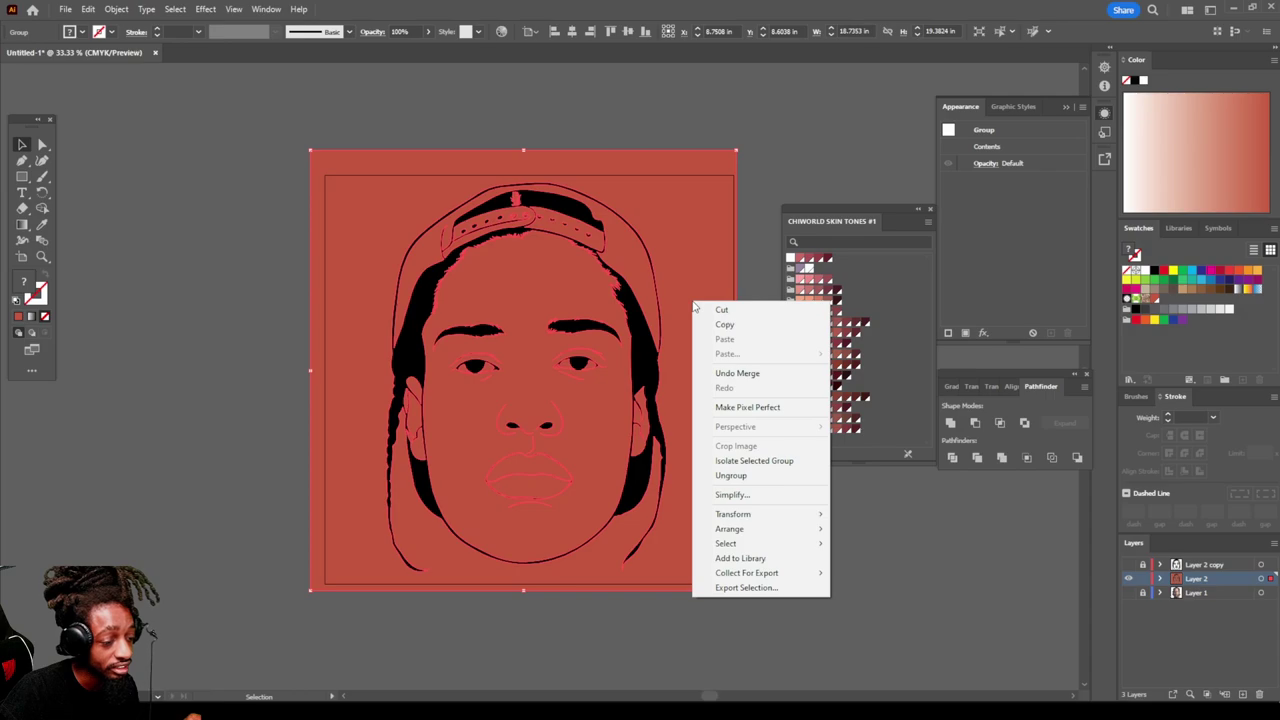
pyautogui.click(729, 462)
# Step: Delete the reddish-brown background shape surrounding the portrait inside the isolated group
pyautogui.scroll(-2, 770, 522)
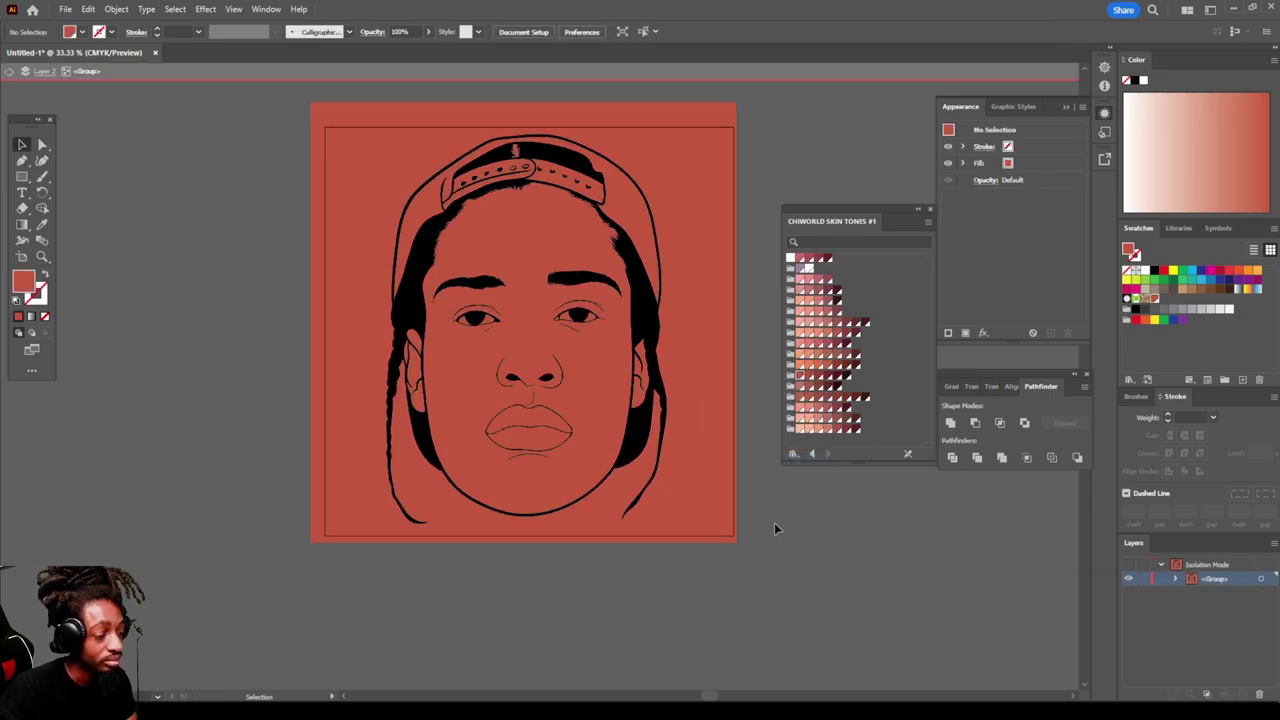
pyautogui.scroll(-1, 775, 527)
pyautogui.scroll(5, 778, 512)
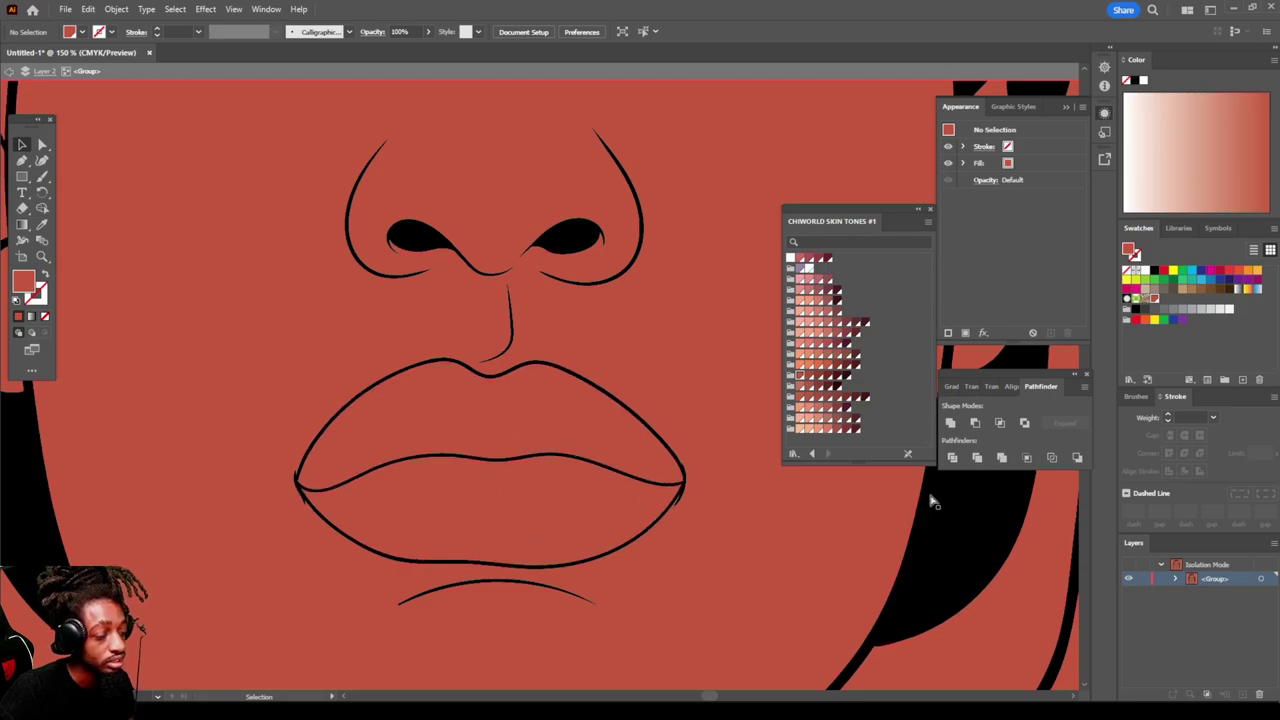
pyautogui.scroll(-3, 915, 498)
pyautogui.scroll(3, 880, 495)
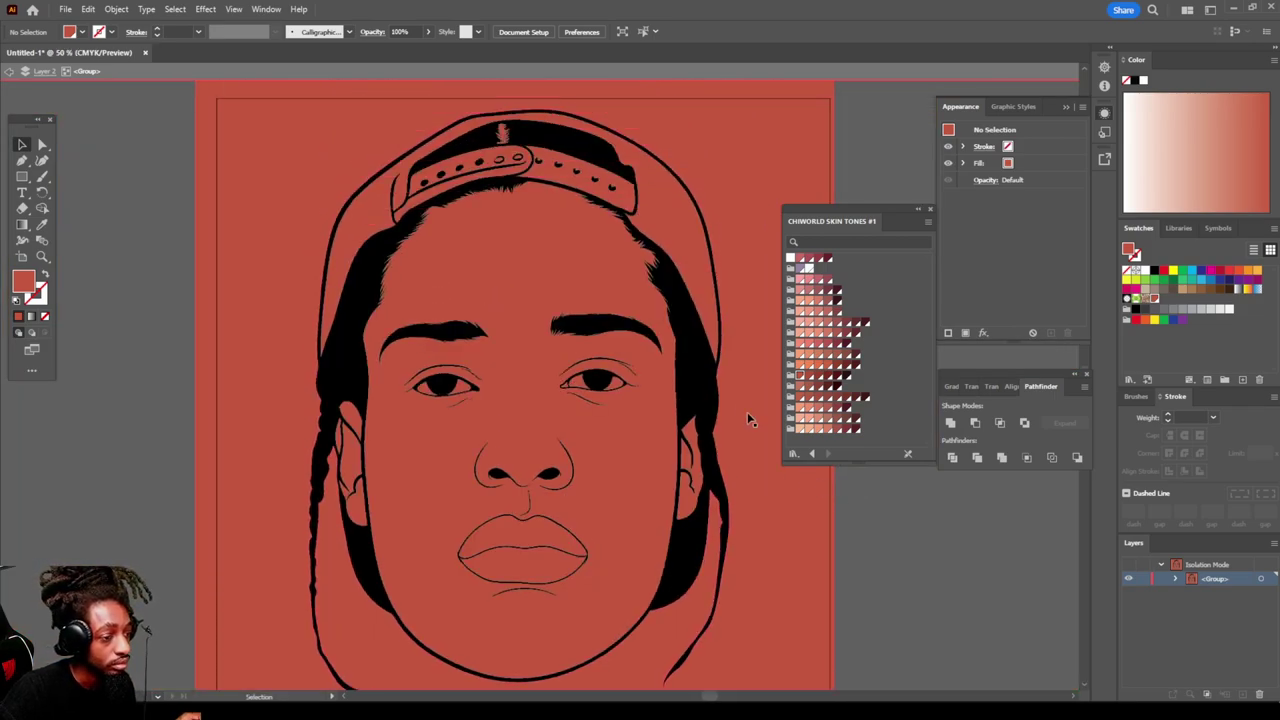
pyautogui.click(744, 295)
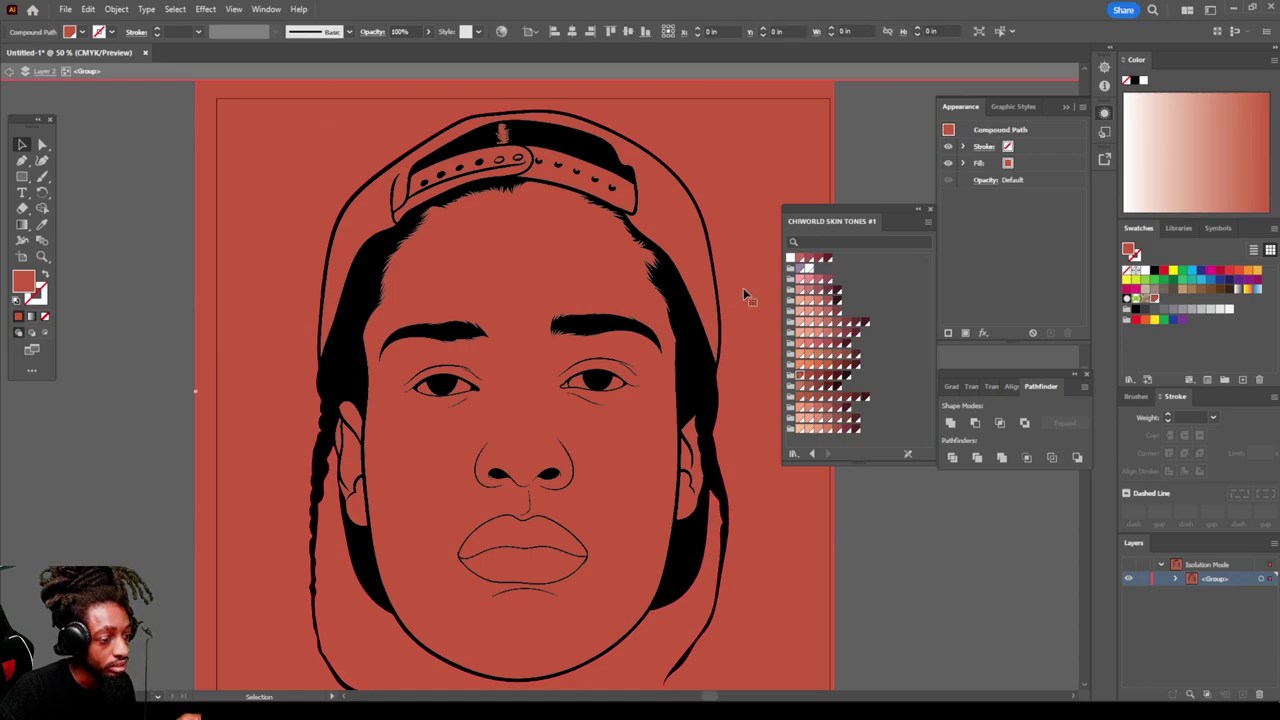
pyautogui.press('Delete')
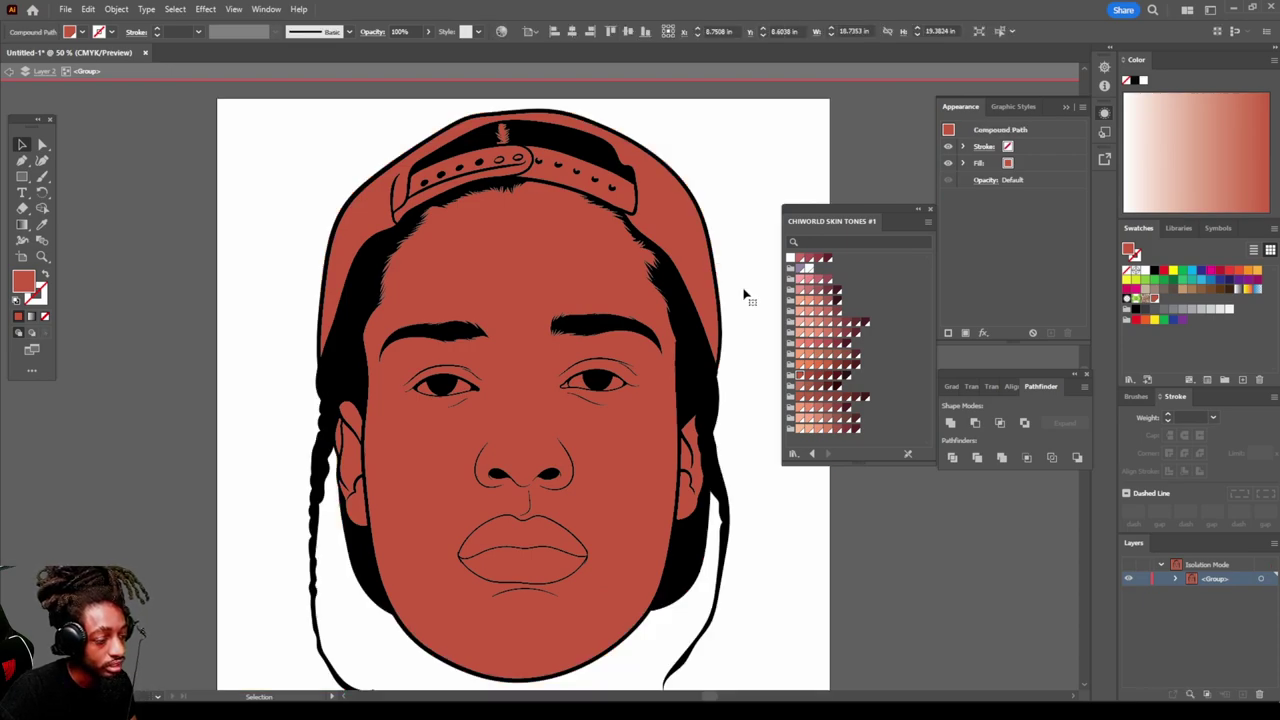
# Step: Try a pink and a darker rose skin tone swatch as the upper lip fill
pyautogui.scroll(-4, 750, 420)
pyautogui.scroll(4, 737, 457)
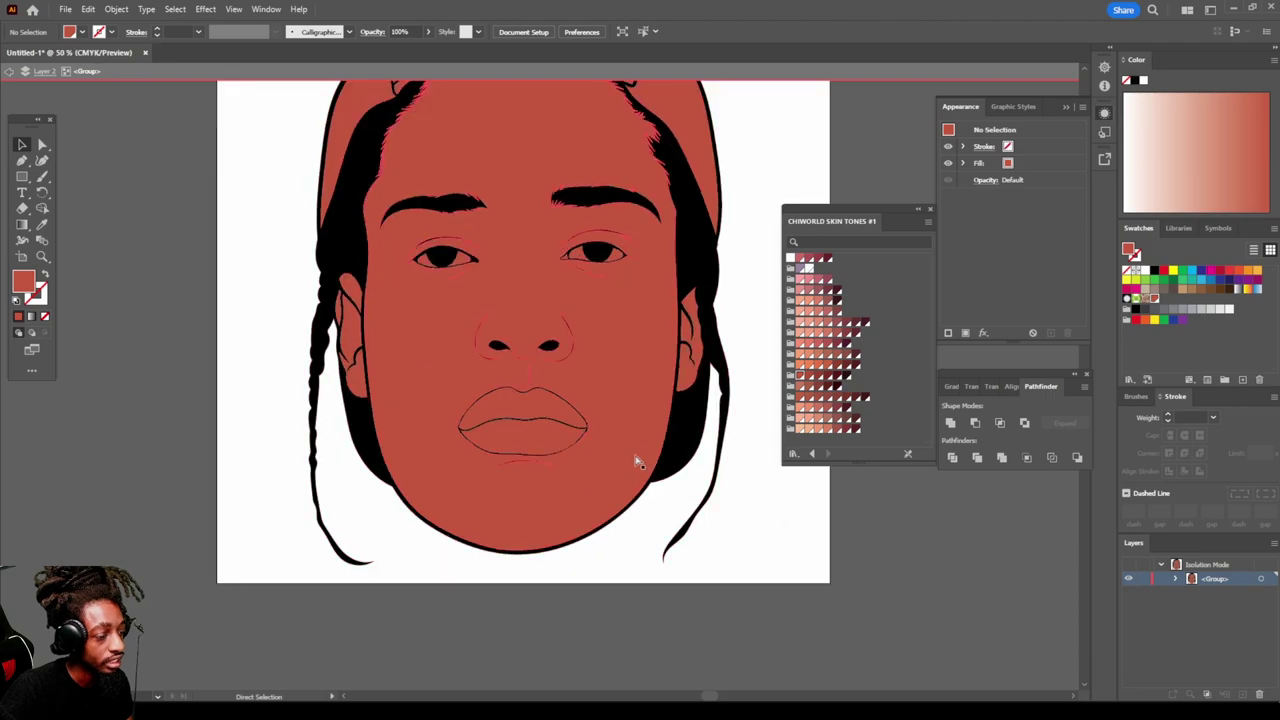
pyautogui.scroll(4, 640, 461)
pyautogui.click(546, 430)
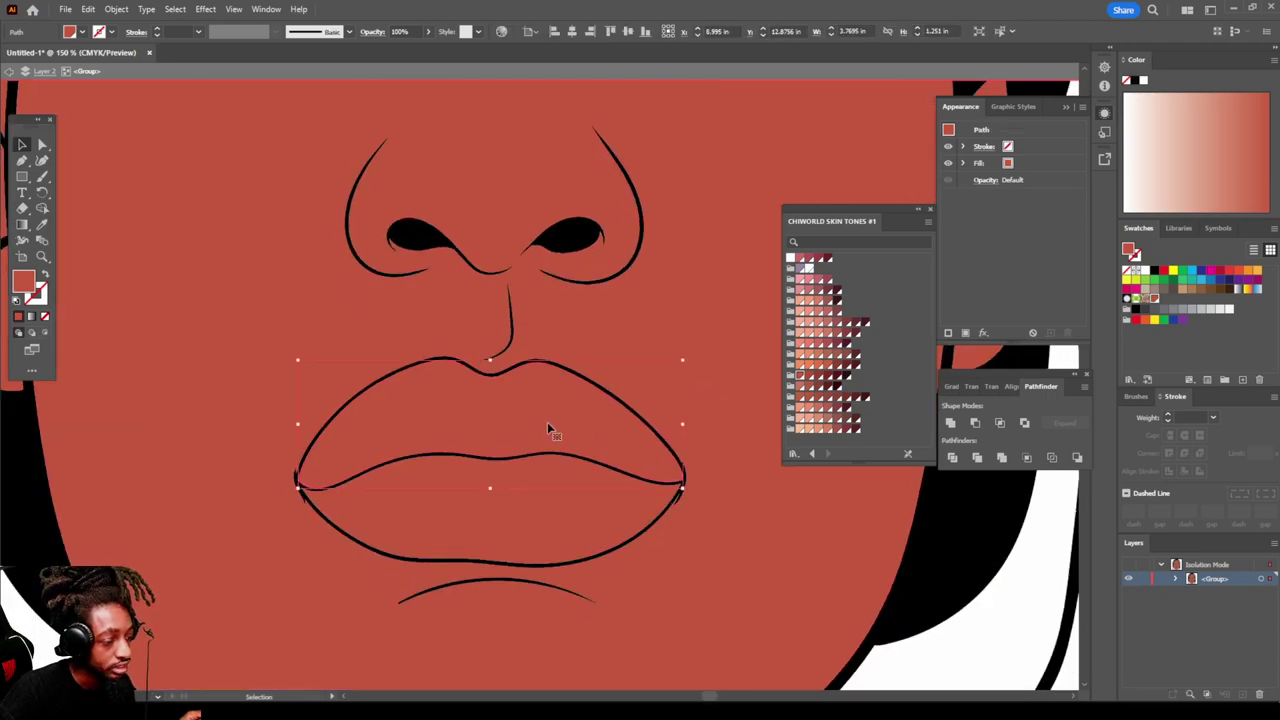
pyautogui.click(818, 343)
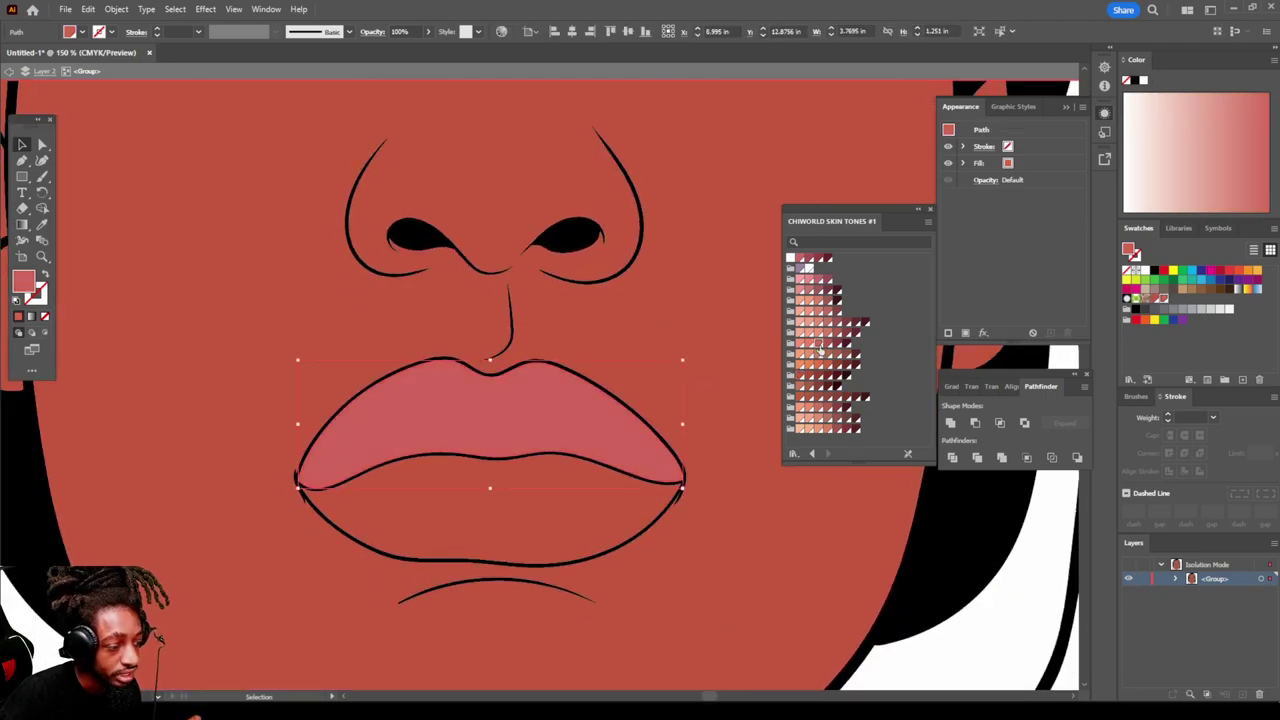
pyautogui.click(829, 347)
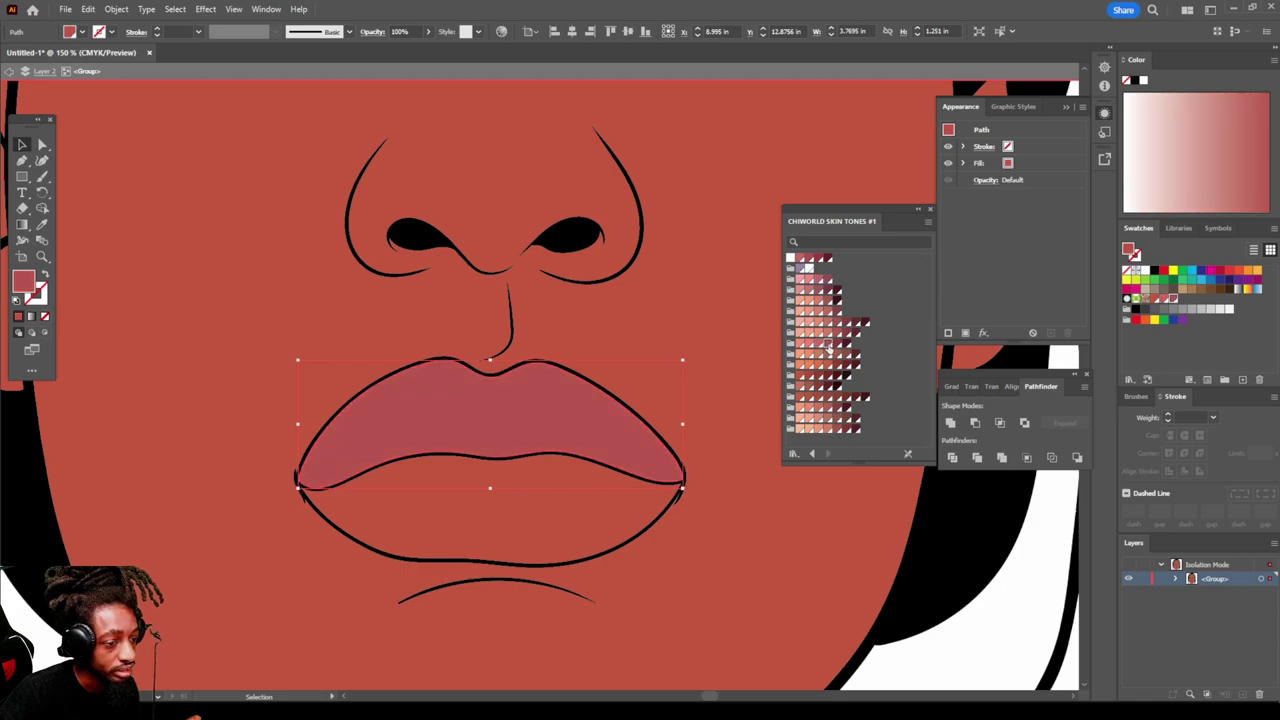
# Step: Fill the lower lip with the medium pink swatch from the skin tone library
pyautogui.click(557, 475)
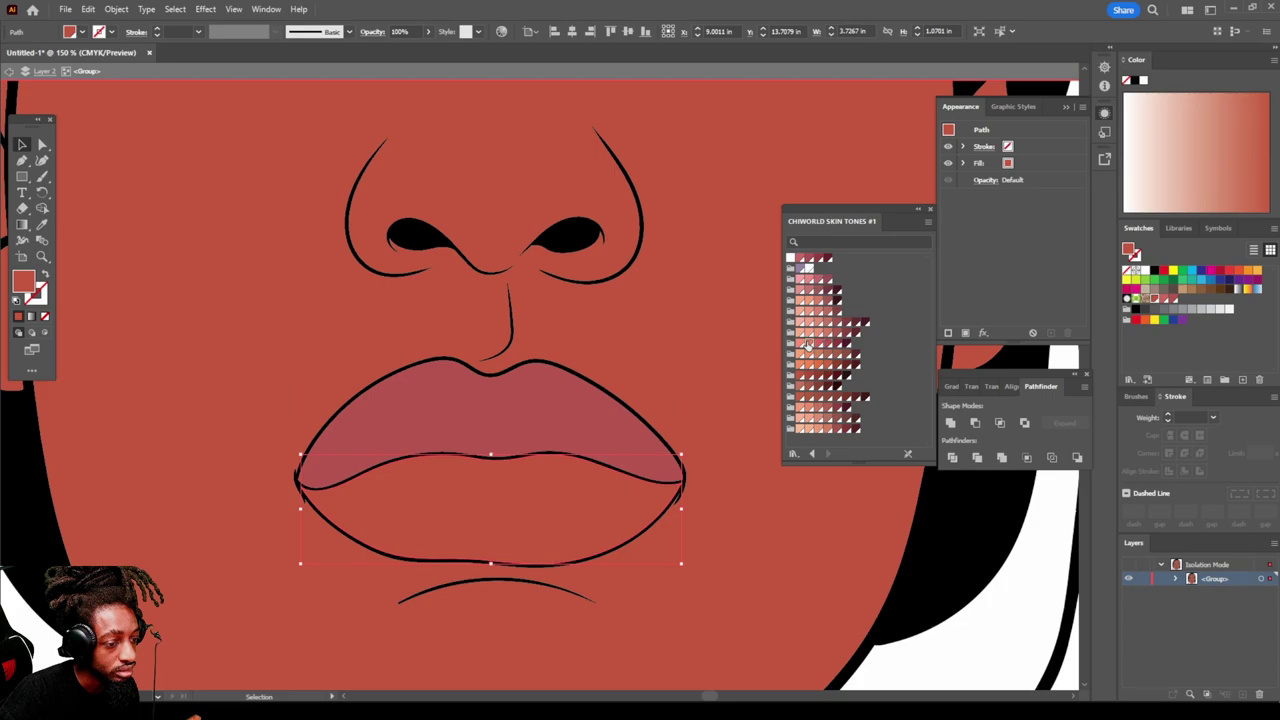
pyautogui.click(808, 344)
pyautogui.click(818, 346)
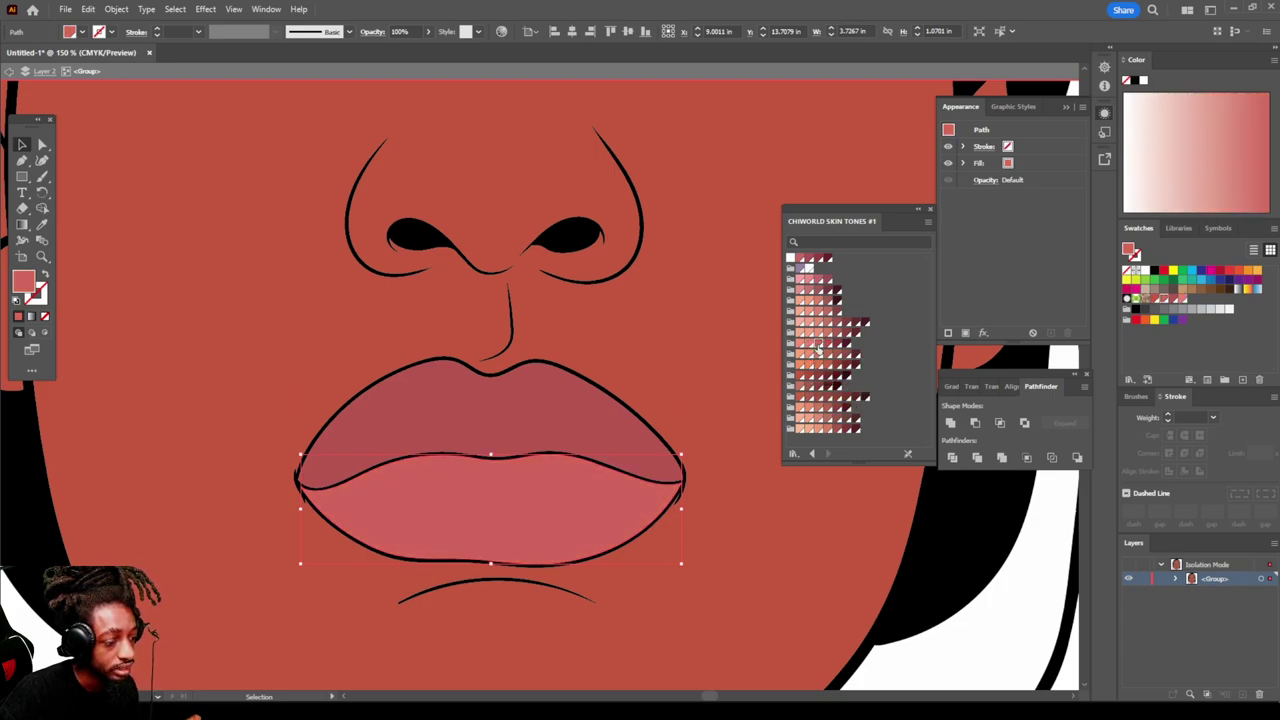
# Step: Recolor the upper lip with the deep maroon swatch from the same color group and deselect it
pyautogui.click(590, 439)
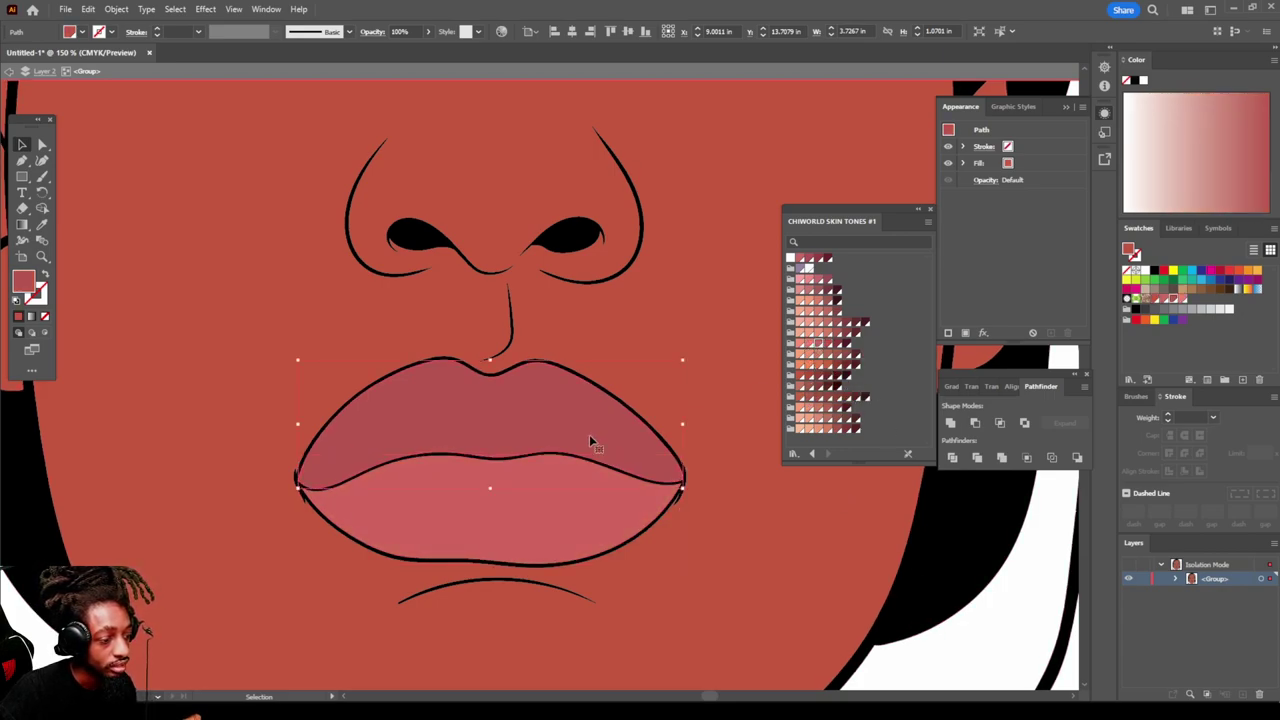
pyautogui.click(836, 344)
pyautogui.click(948, 645)
pyautogui.hotkey('ctrl', '-')
pyautogui.hotkey('ctrl', '-')
pyautogui.hotkey('ctrl', '-')
pyautogui.hotkey('ctrl', '-')
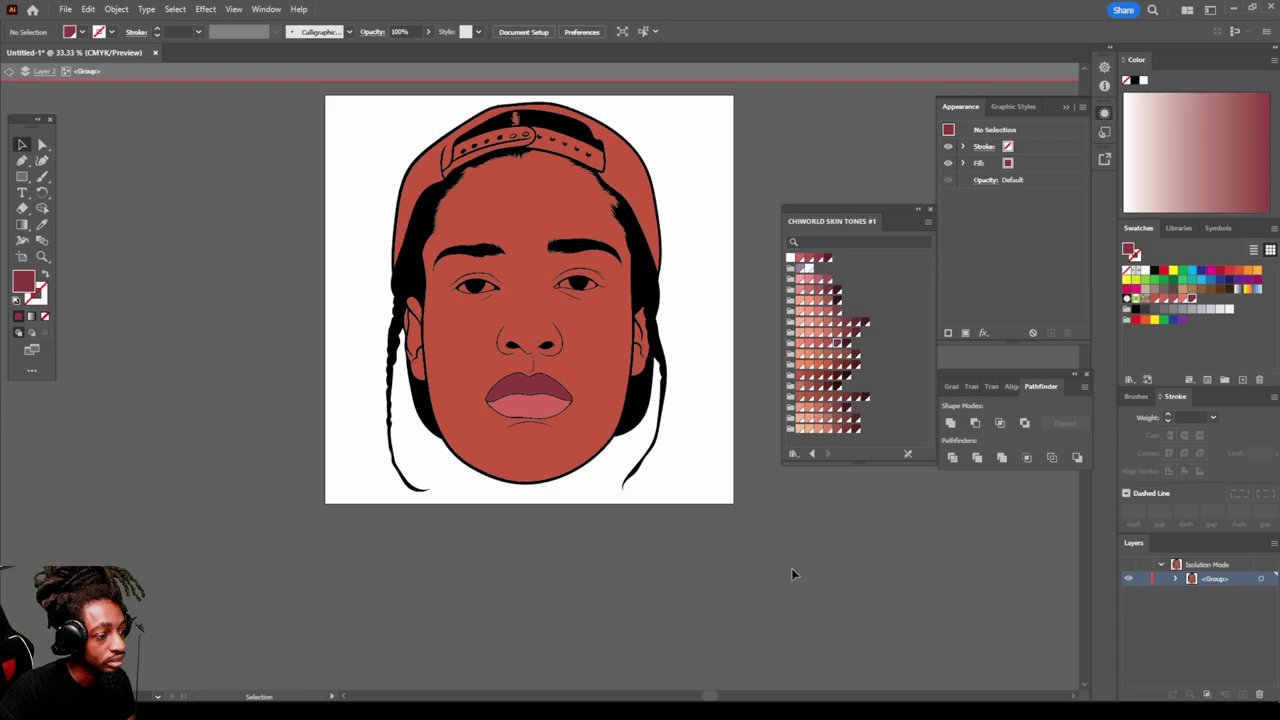
# Step: Fill the inner corner of the portrait's right-hand eye with the darkest maroon swatch of the lip color group
pyautogui.hotkey('ctrl', '+')
pyautogui.hotkey('ctrl', '+')
pyautogui.hotkey('ctrl', '+')
pyautogui.hotkey('ctrl', '+')
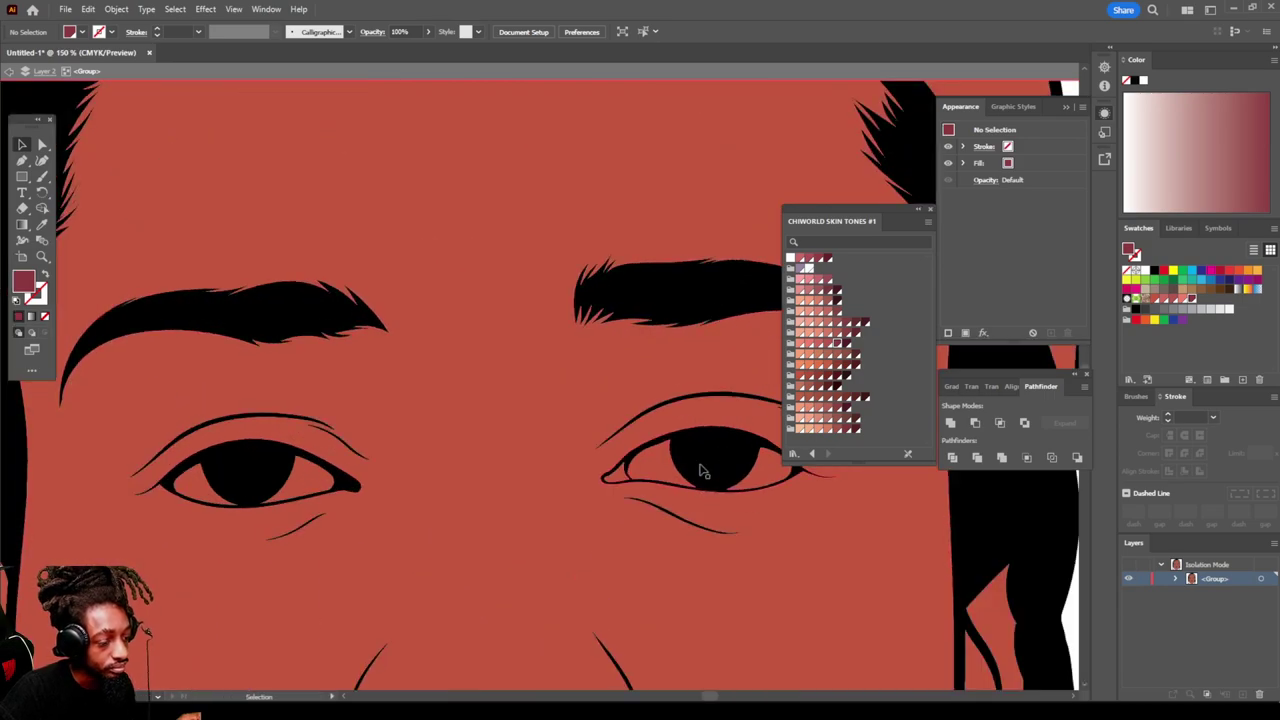
pyautogui.click(618, 480)
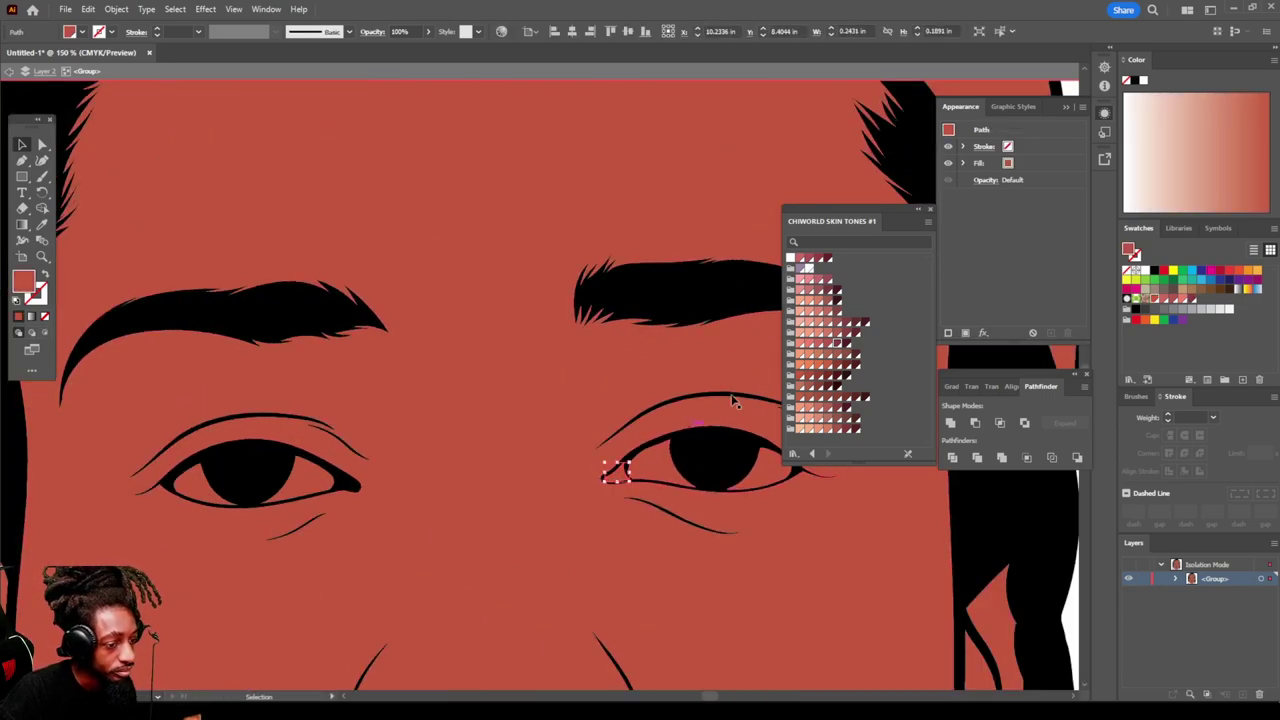
pyautogui.click(848, 345)
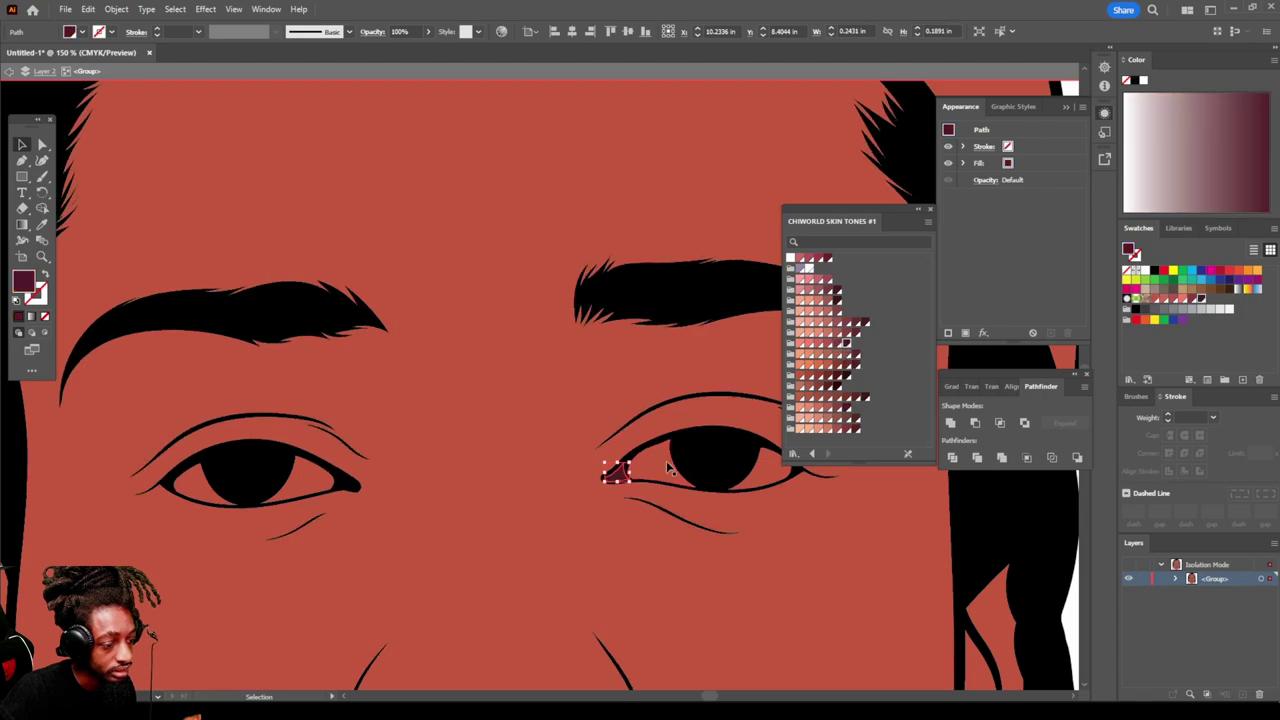
# Step: Fill the eye whites on both sides of each iris with the off-white swatch and deselect them
pyautogui.click(698, 463)
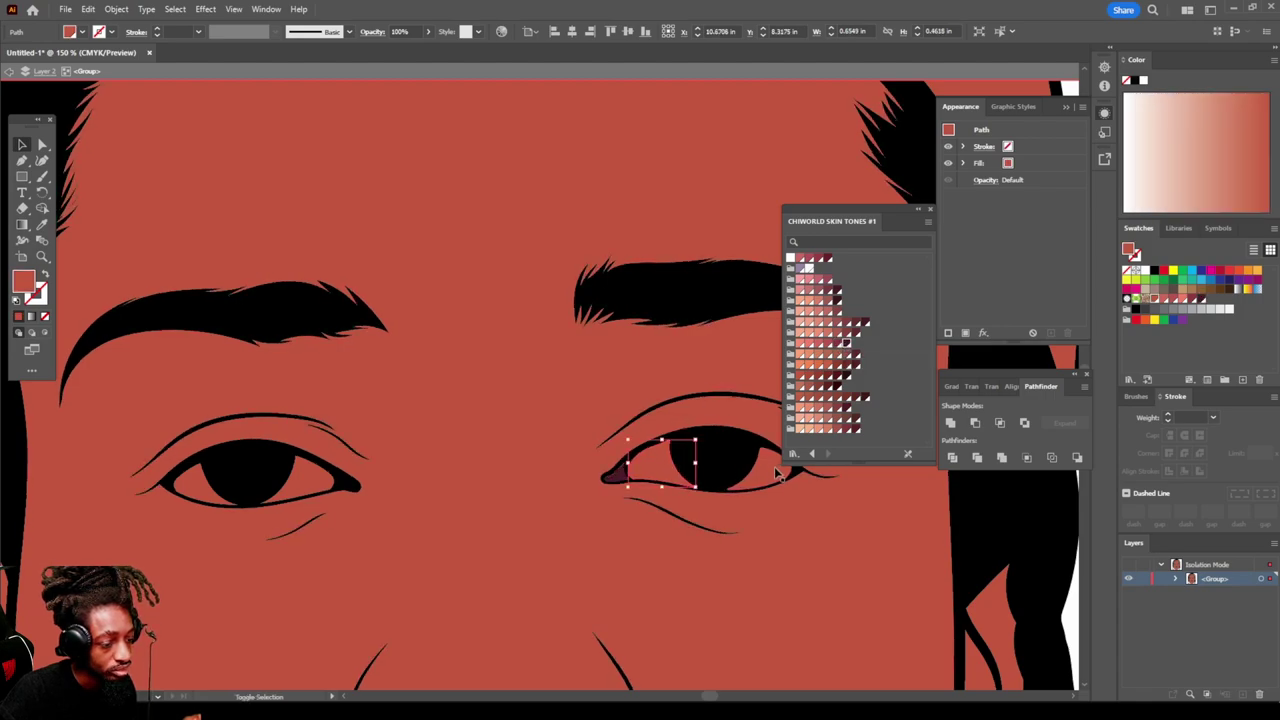
pyautogui.keyDown('shift'); pyautogui.click(312, 478); pyautogui.keyUp('shift')
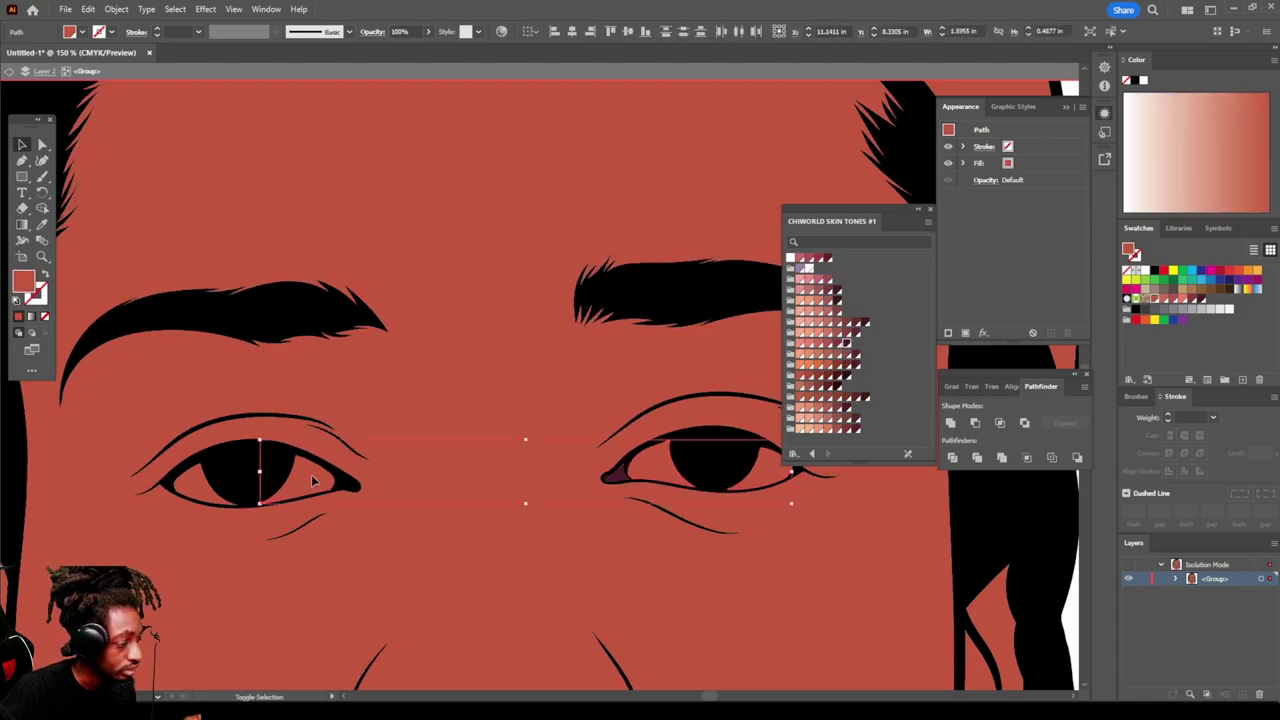
pyautogui.keyDown('shift'); pyautogui.click(176, 482); pyautogui.keyUp('shift')
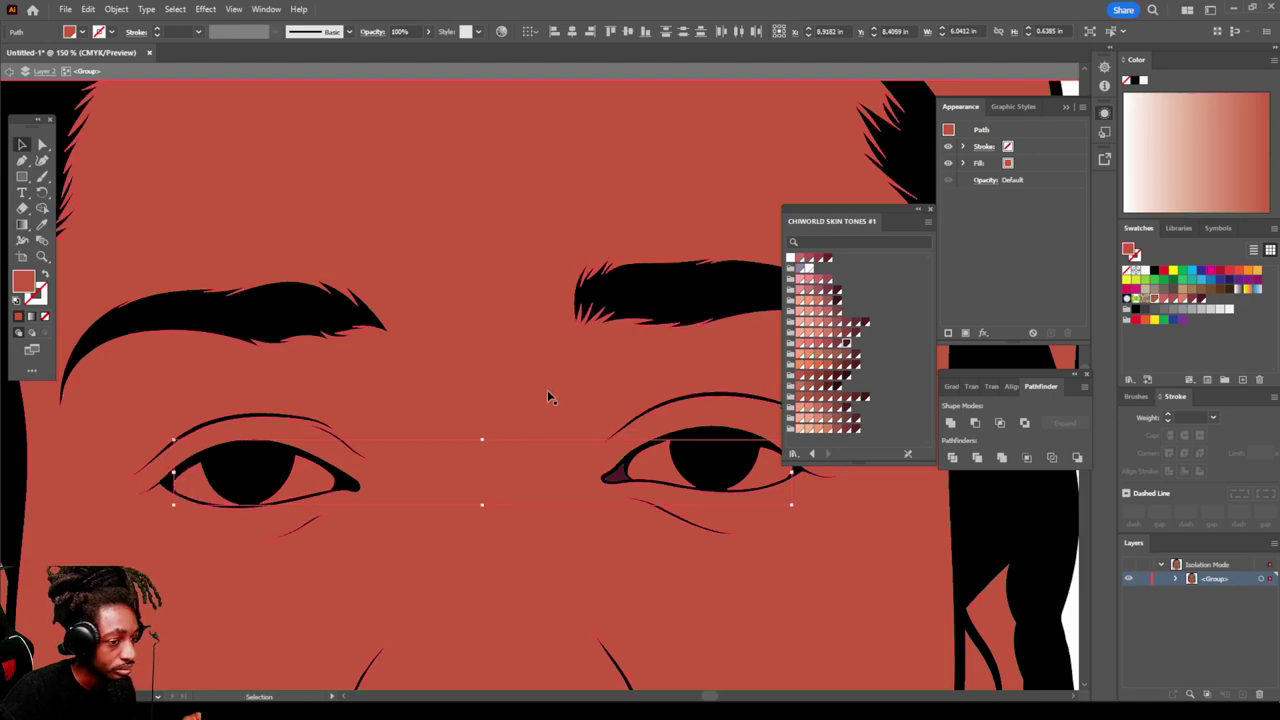
pyautogui.click(806, 267)
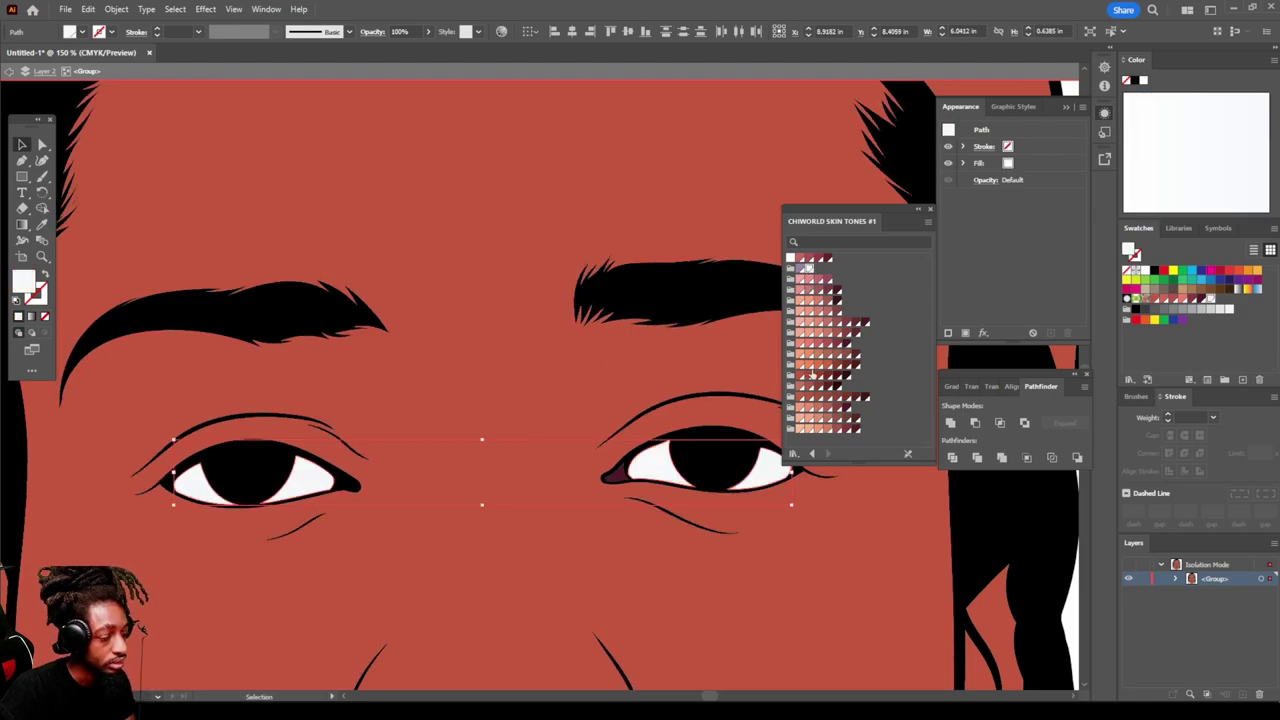
pyautogui.hotkey('ctrl', '-')
pyautogui.hotkey('ctrl', '-')
pyautogui.hotkey('ctrl', '-')
pyautogui.click(884, 559)
pyautogui.hotkey('ctrl', '-')
pyautogui.hotkey('ctrl', '-')
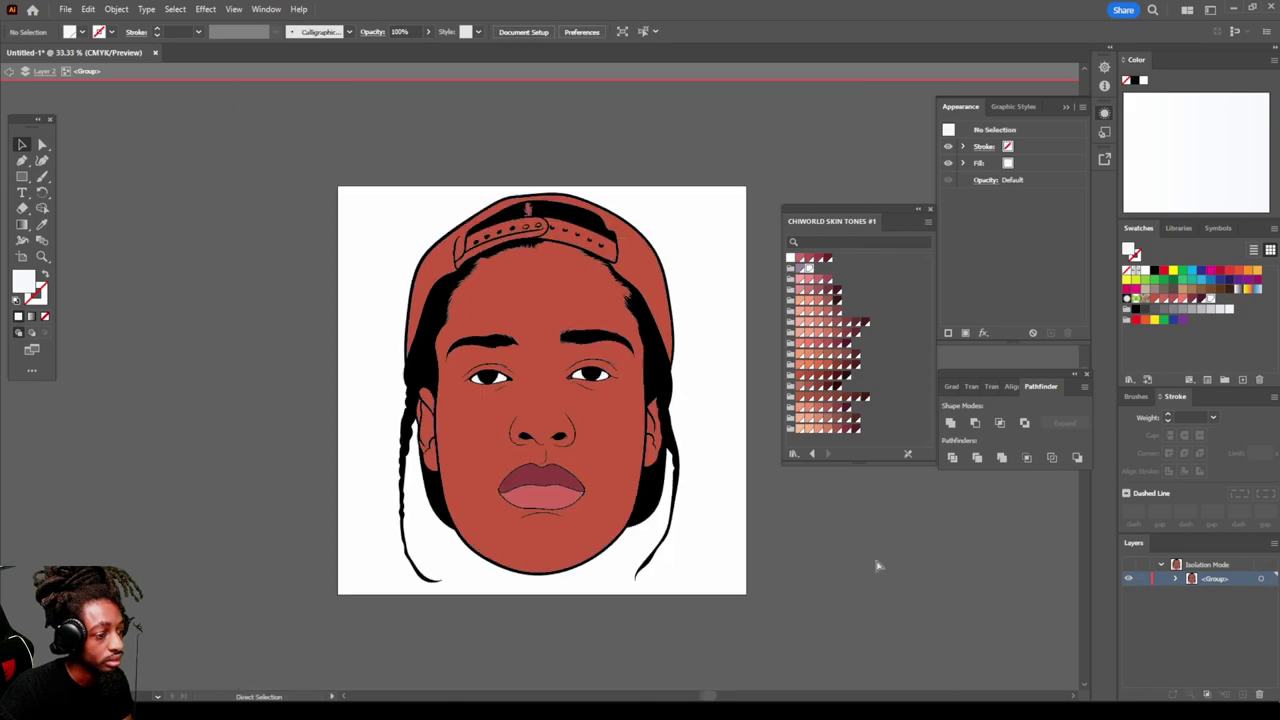
# Step: Fill the cap, its back strap and the two open strap holes with the dark gray swatch from the grays group, and exit isolation mode
pyautogui.hotkey('ctrl', '+')
pyautogui.hotkey('ctrl', '+')
pyautogui.hotkey('ctrl', '+')
pyautogui.hotkey('ctrl', '+')
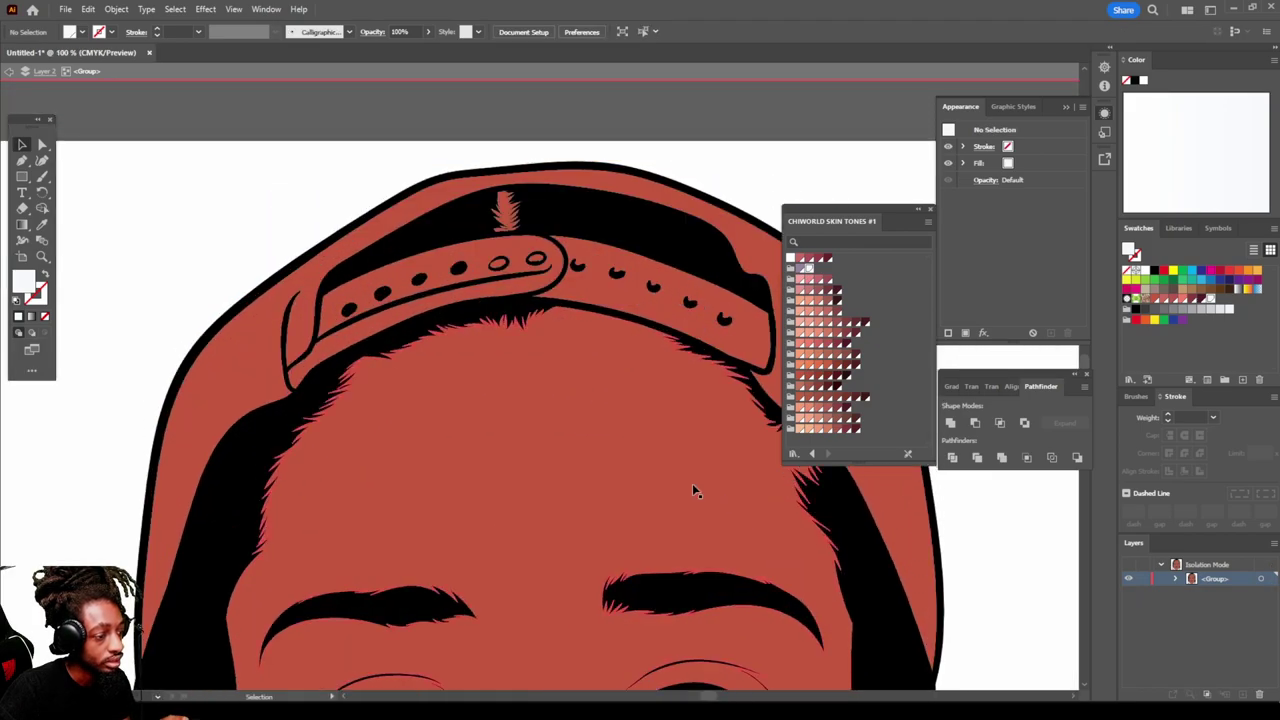
pyautogui.scroll(2, 706, 491)
pyautogui.scroll(2, 543, 352)
pyautogui.scroll(1, 543, 352)
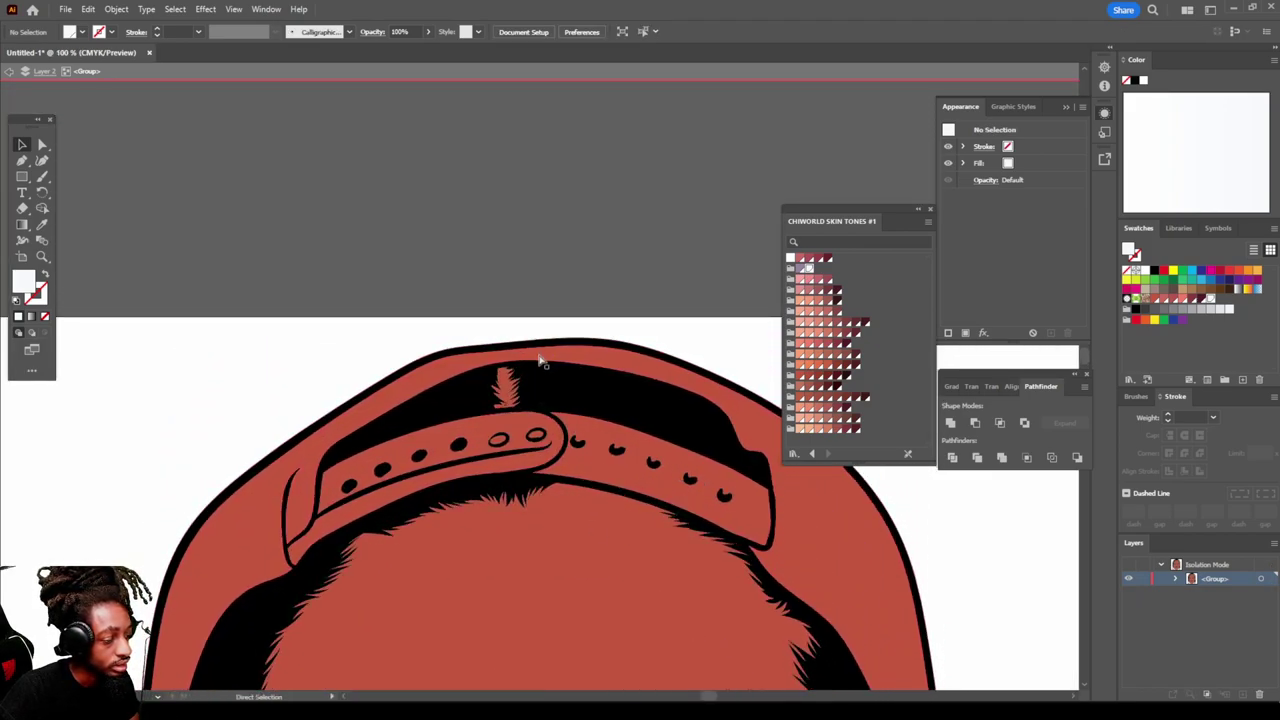
pyautogui.hotkey('ctrl', '+')
pyautogui.hotkey('ctrl', '+')
pyautogui.hotkey('ctrl', '+')
pyautogui.click(540, 519)
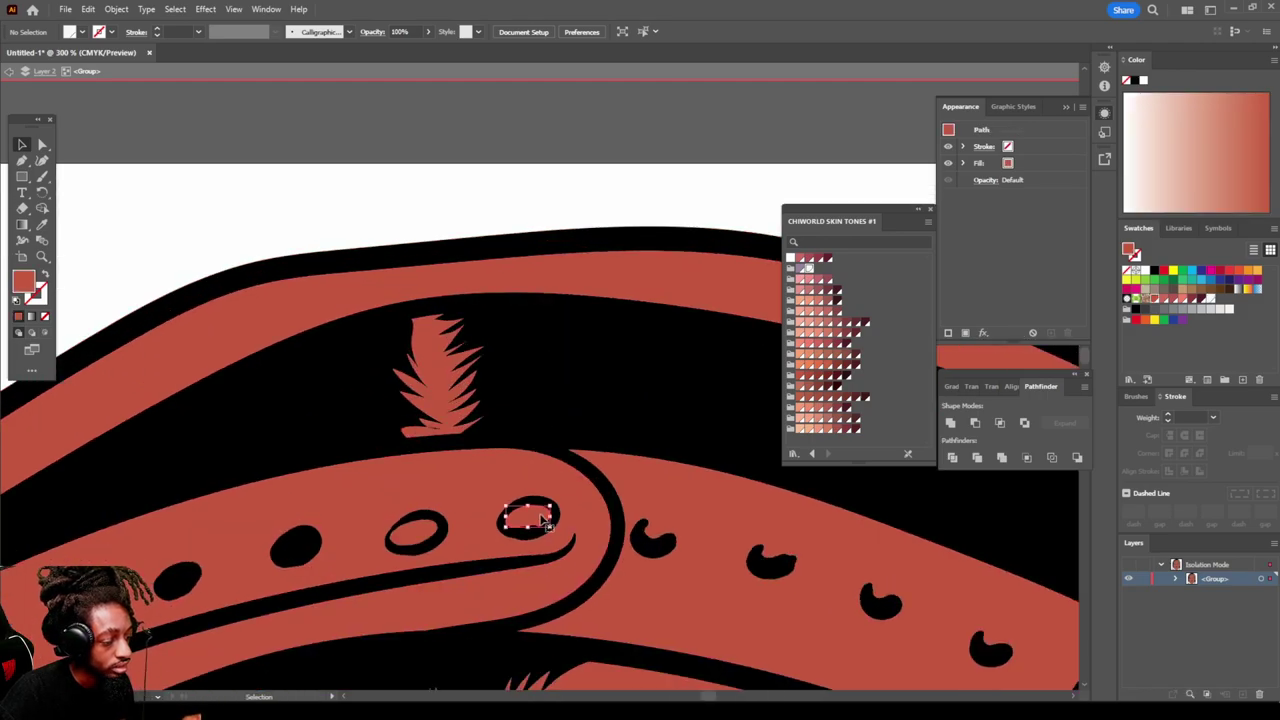
pyautogui.keyDown('shift'); pyautogui.click(425, 533); pyautogui.keyUp('shift')
pyautogui.click(474, 474)
pyautogui.click(670, 274)
pyautogui.click(1155, 311)
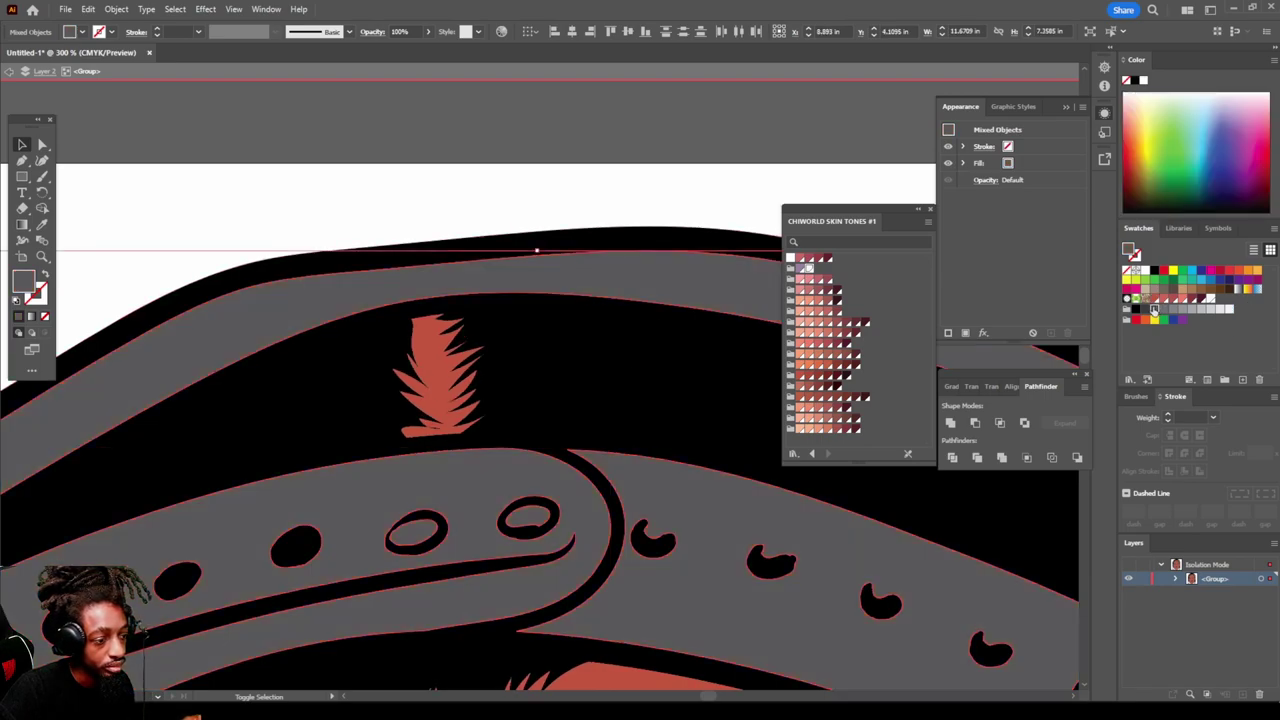
pyautogui.doubleClick(558, 178)
pyautogui.scroll(-10, 689, 429)
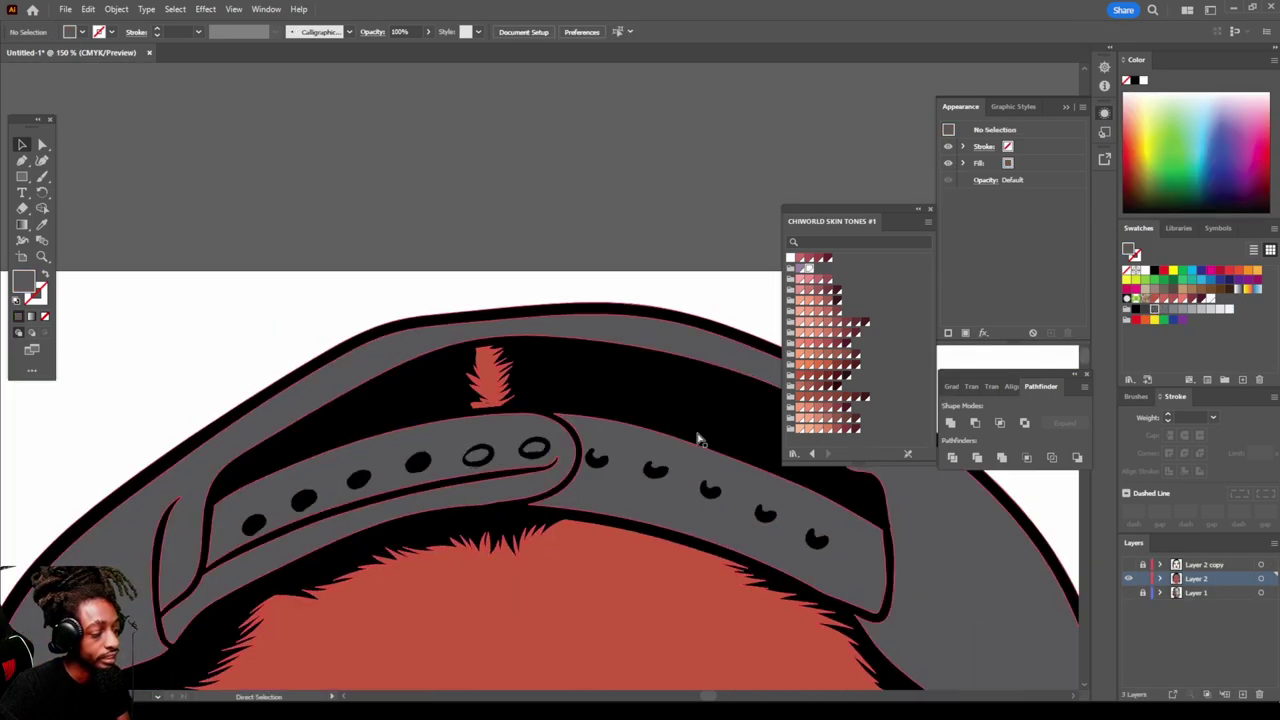
pyautogui.scroll(3, 769, 543)
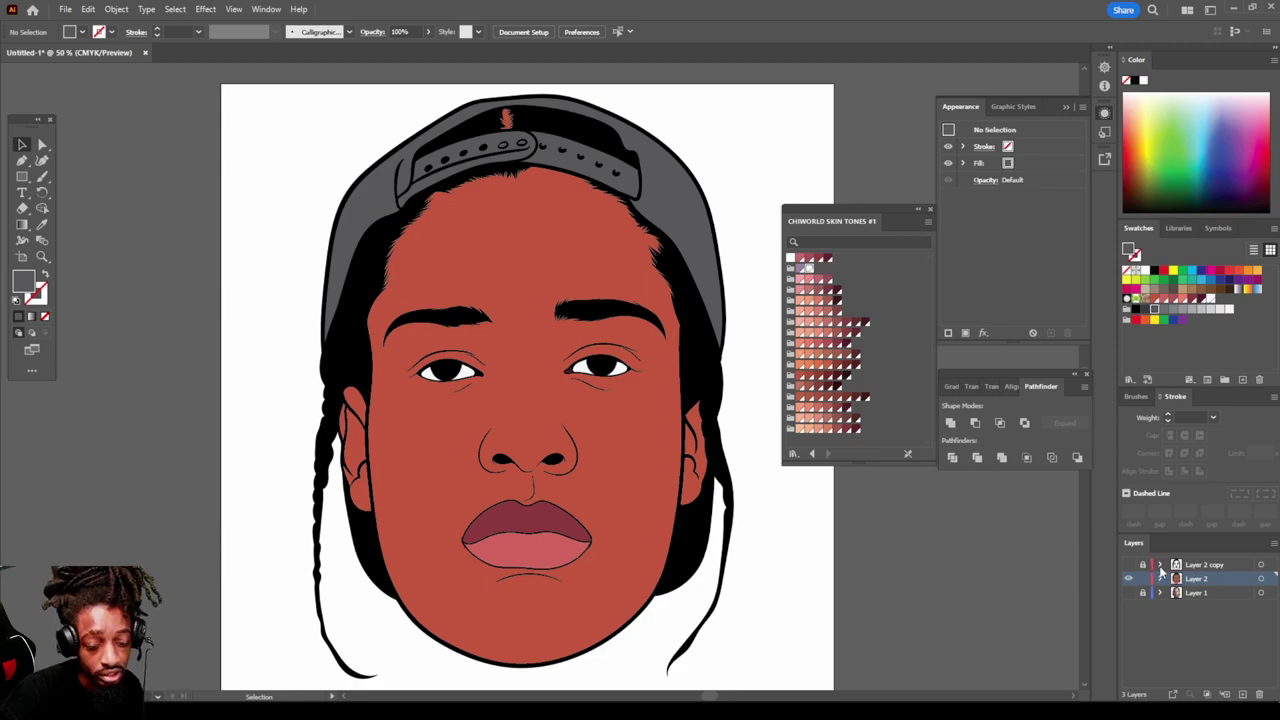
# Step: Duplicate Layer 2, lock and hide the original, and make the duplicate the active layer
pyautogui.moveTo(1197, 583); pyautogui.dragTo(1243, 693)
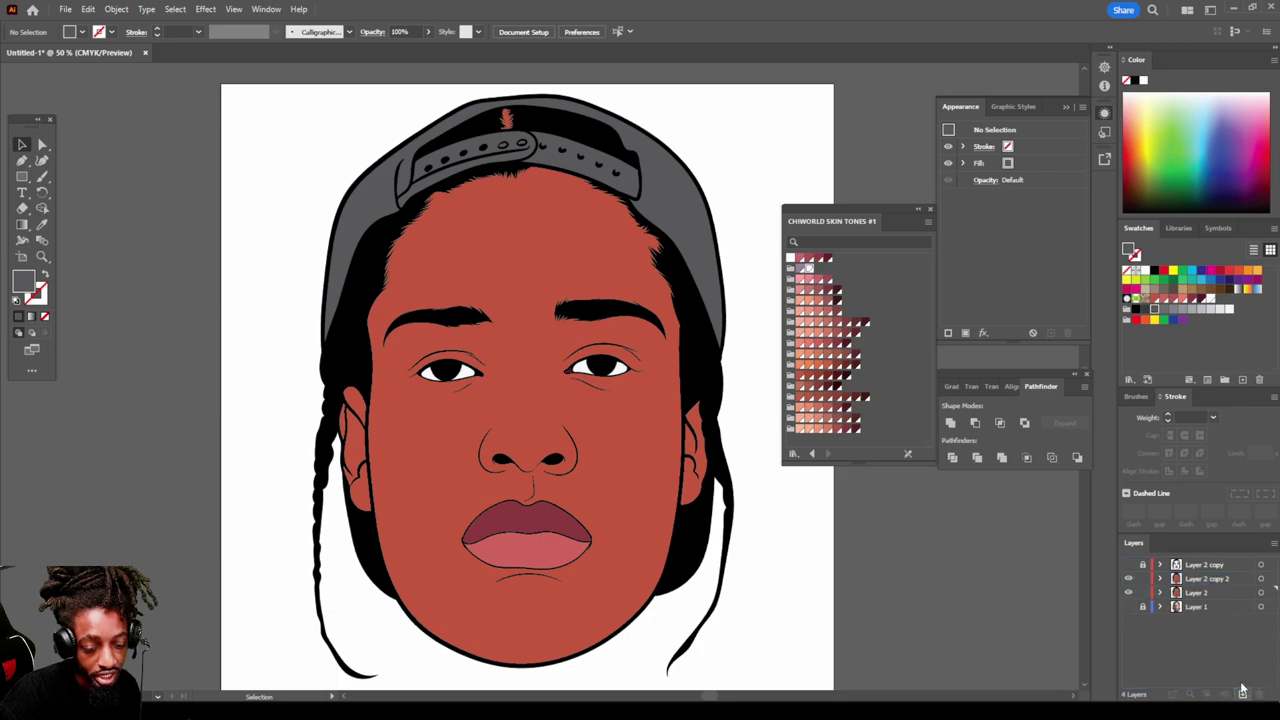
pyautogui.click(1143, 593)
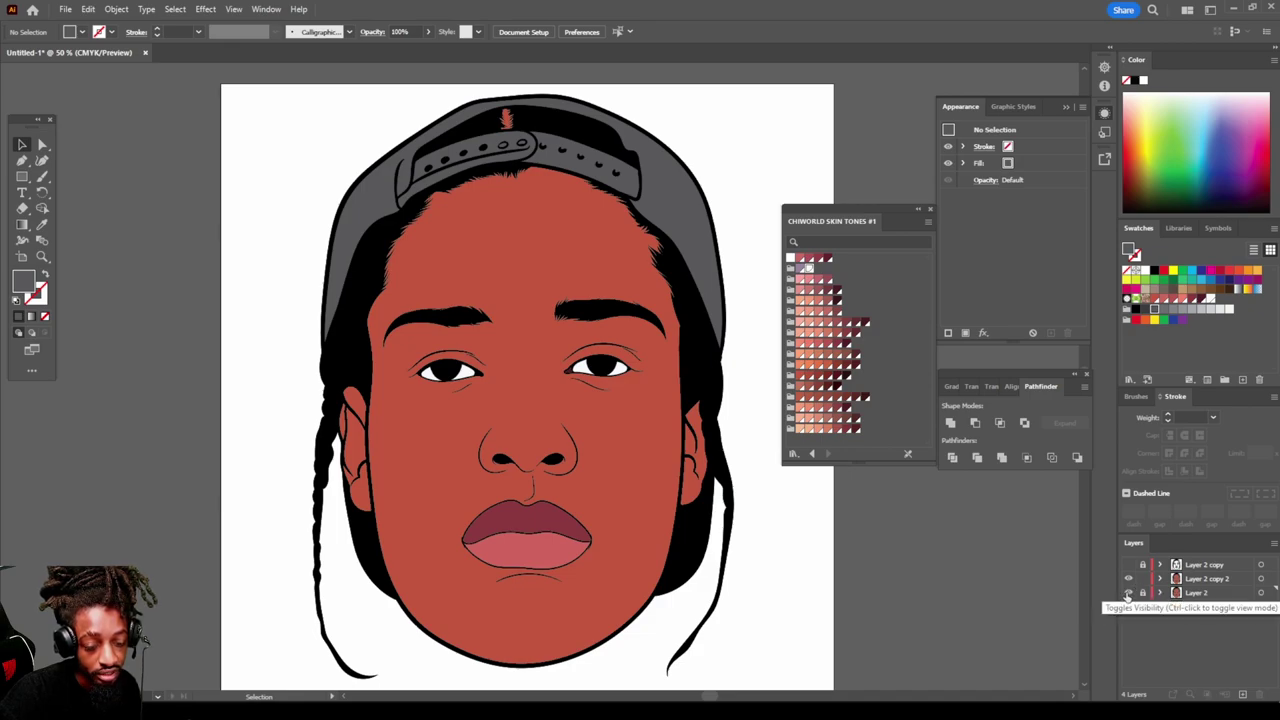
pyautogui.click(1128, 593)
pyautogui.click(1205, 585)
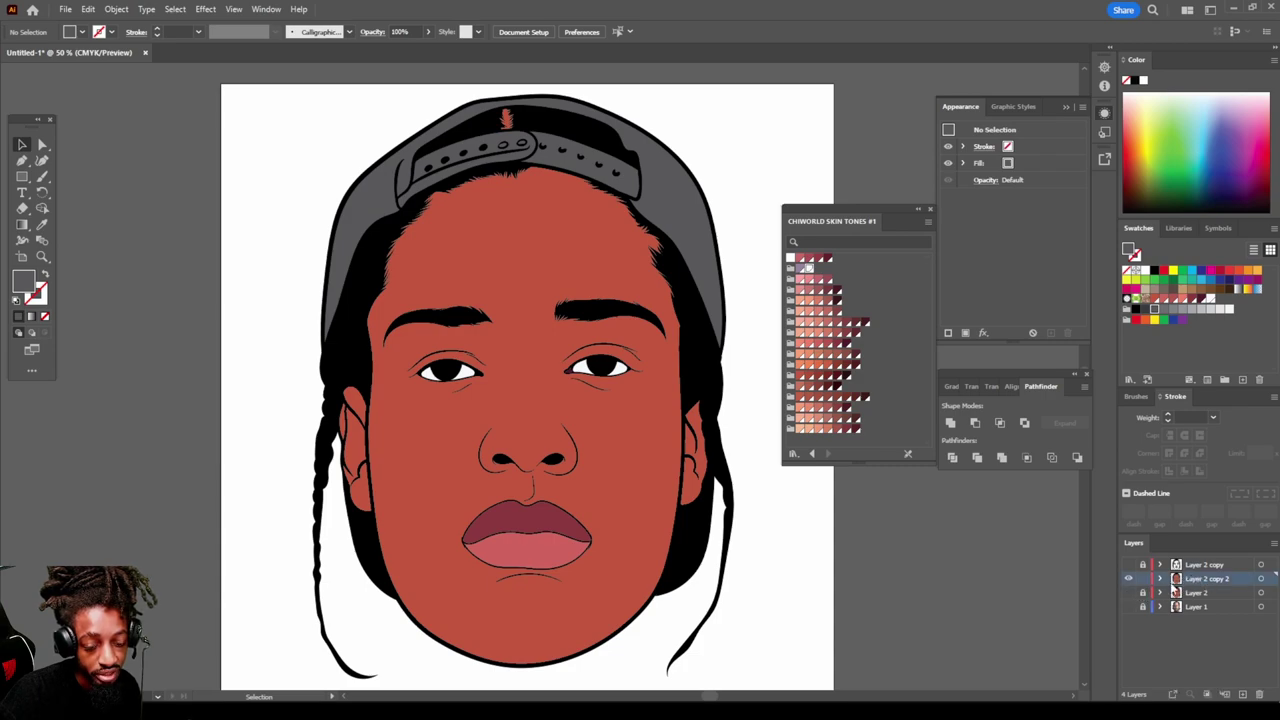
# Step: Lock the upper paths in the list inside Layer 2 copy 2's group and collapse the layer
pyautogui.click(1161, 579)
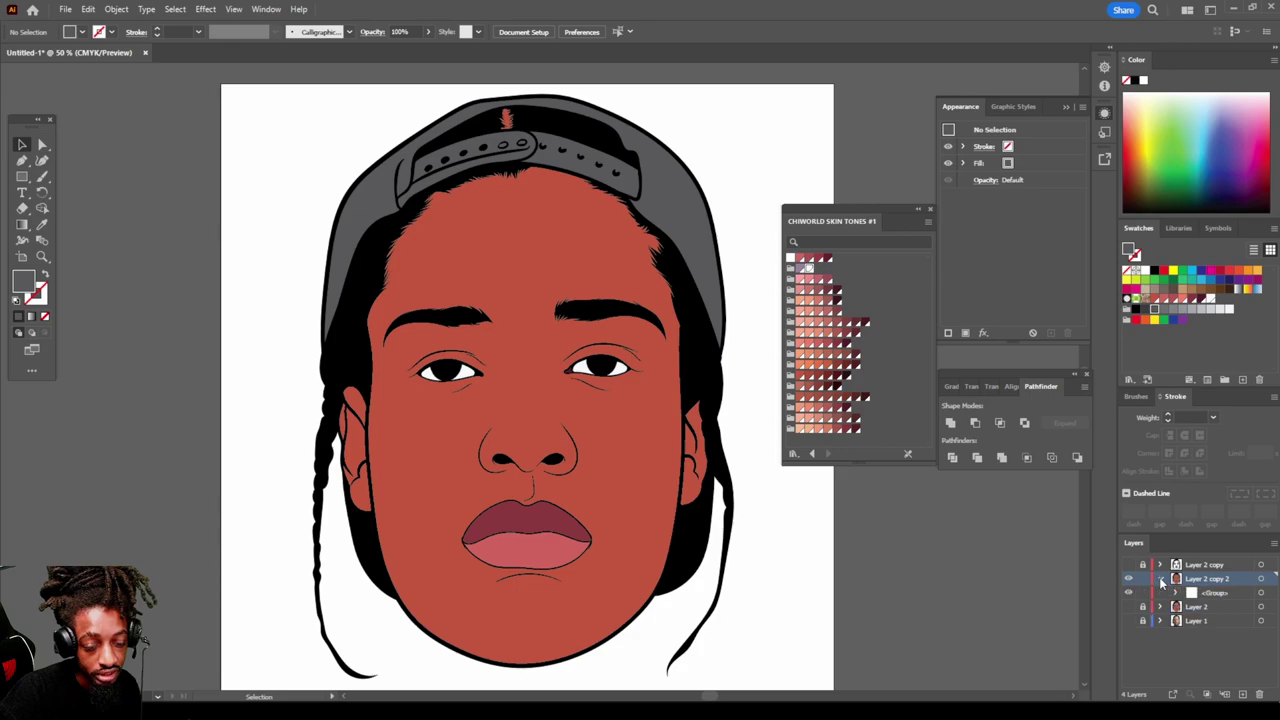
pyautogui.click(1177, 593)
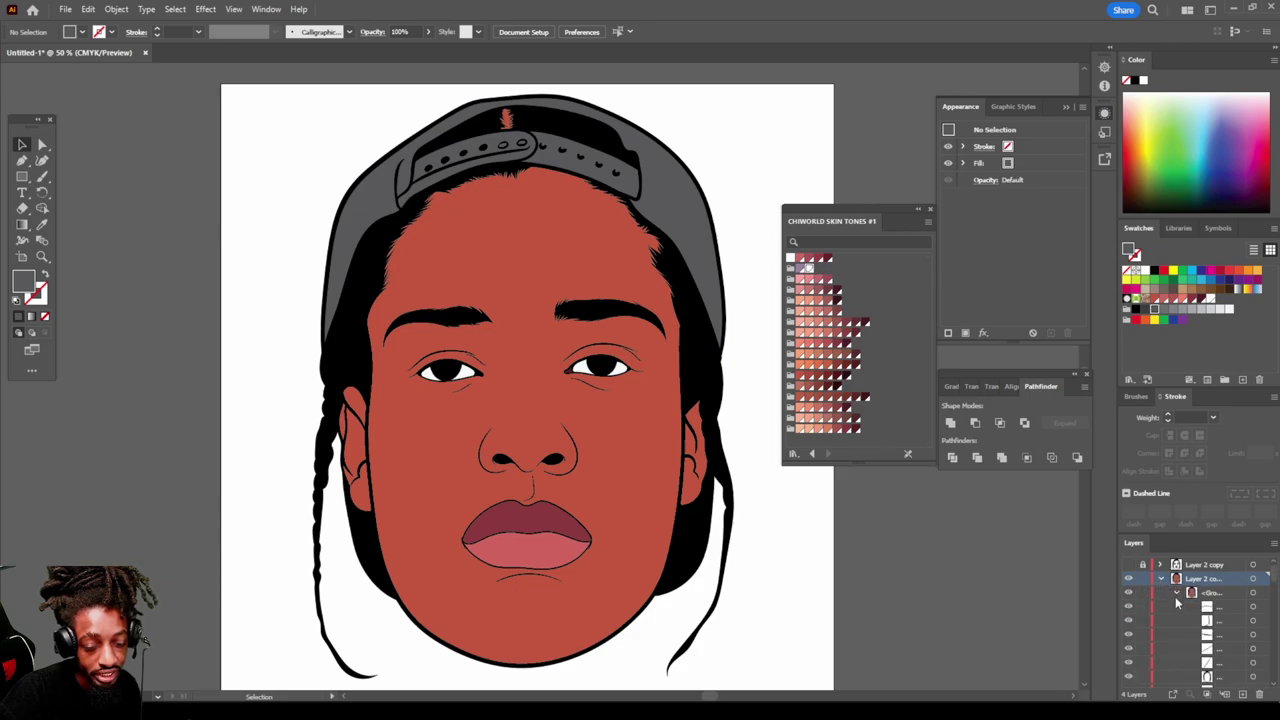
pyautogui.scroll(-3, 1175, 601)
pyautogui.scroll(-5, 1175, 601)
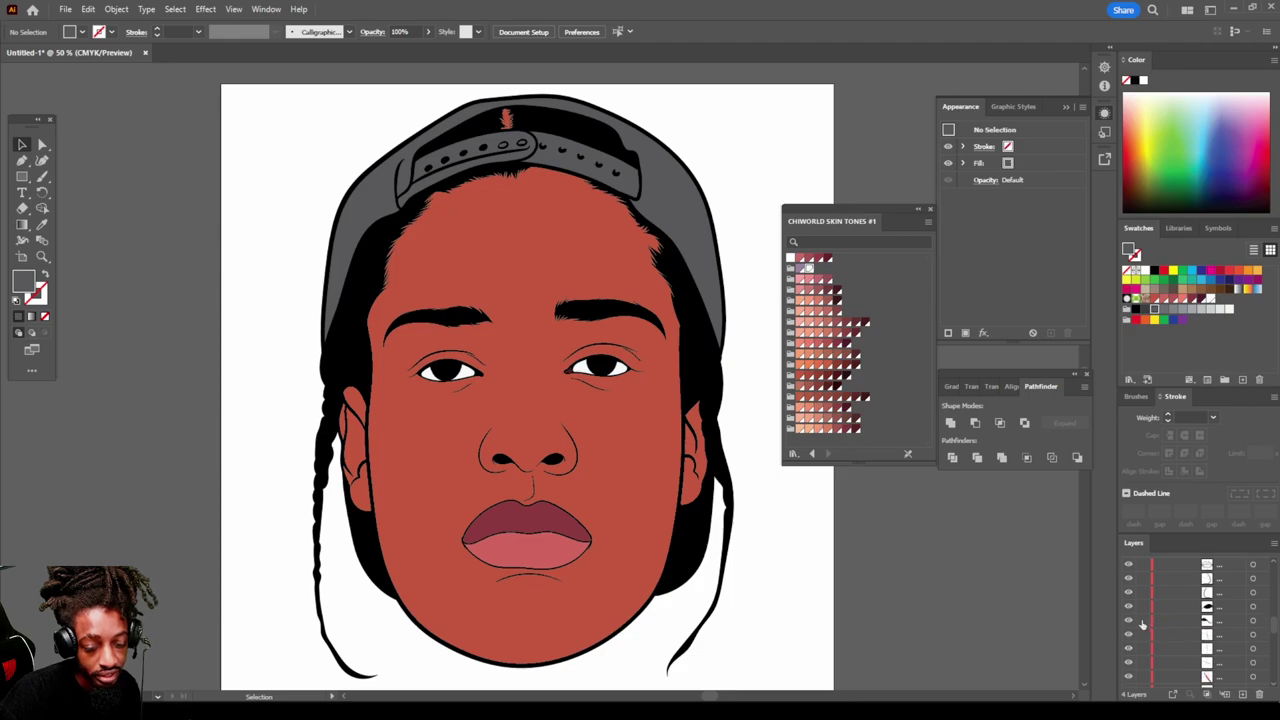
pyautogui.moveTo(1142, 625); pyautogui.dragTo(1150, 566)
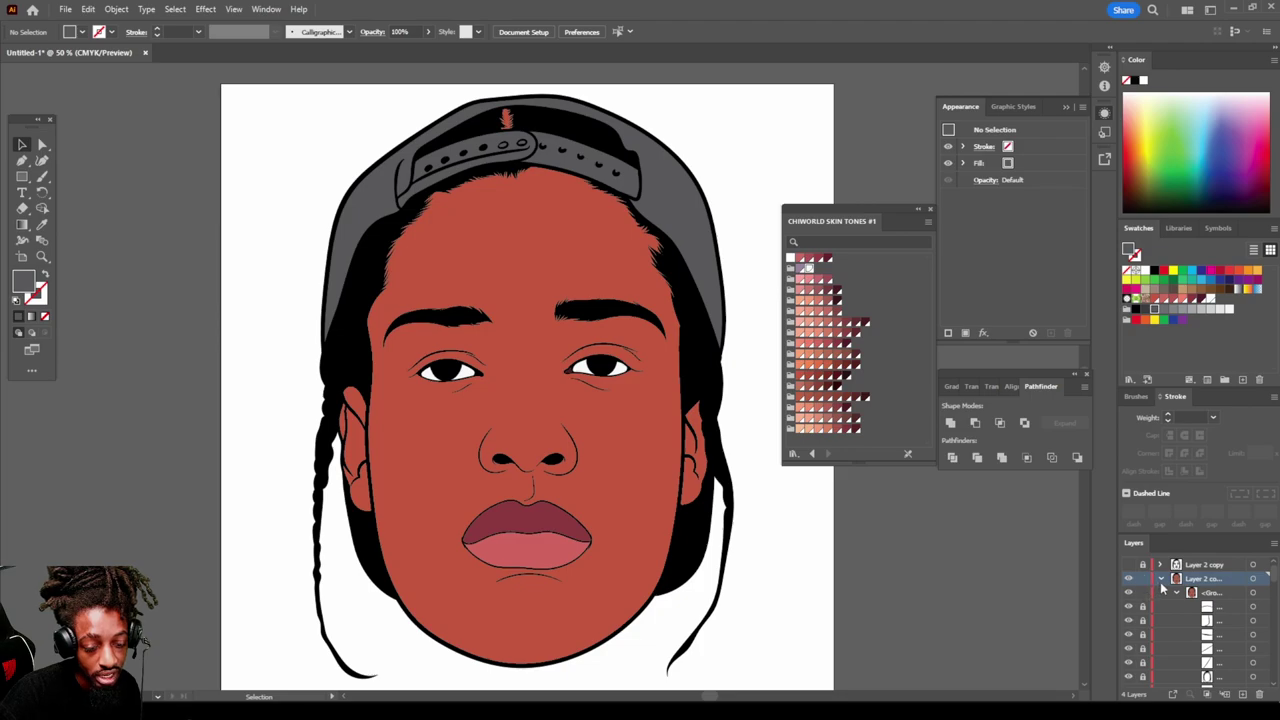
pyautogui.click(1161, 580)
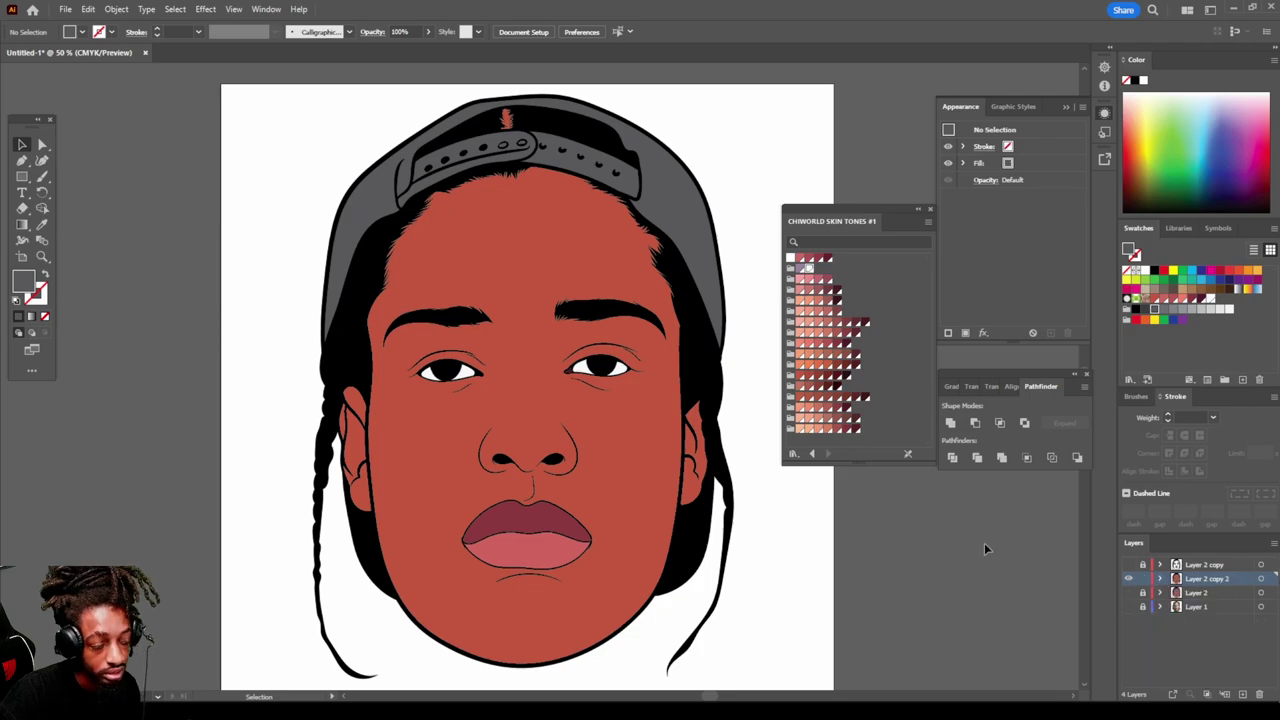
# Step: Isolate the duplicated portrait group and delete the skin fills of the face and both ears
pyautogui.click(520, 271)
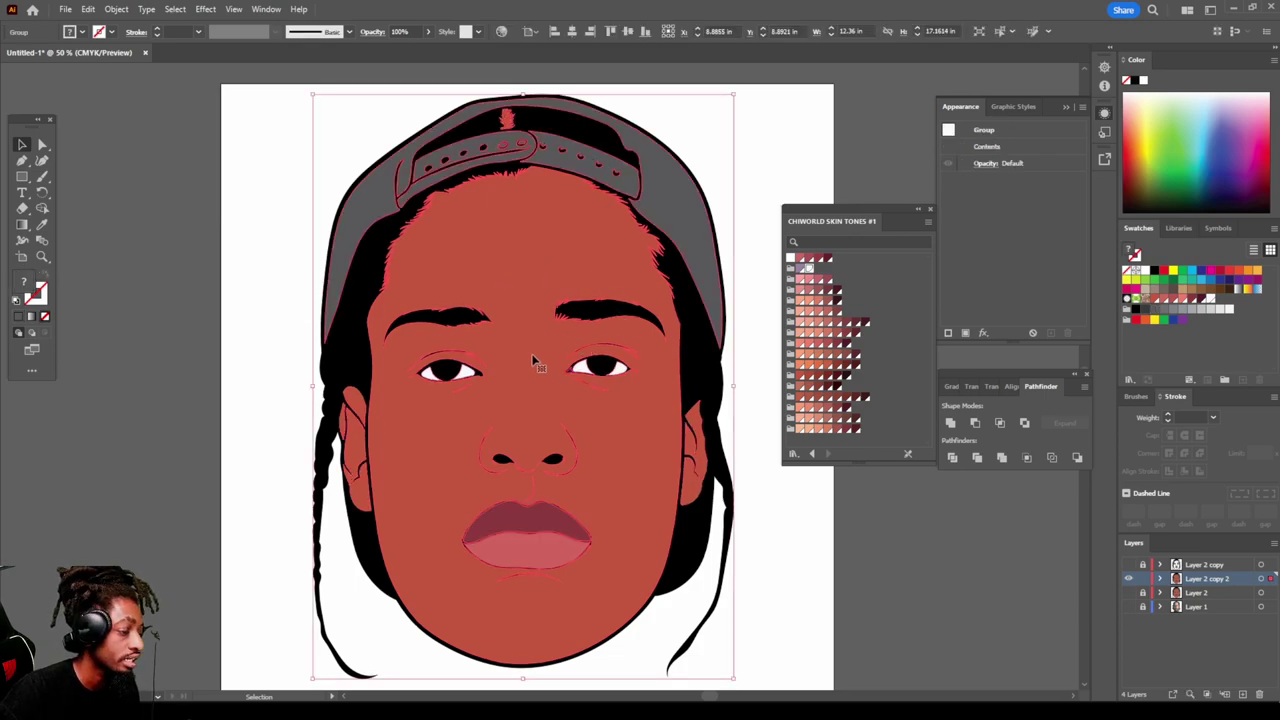
pyautogui.rightClick(522, 298)
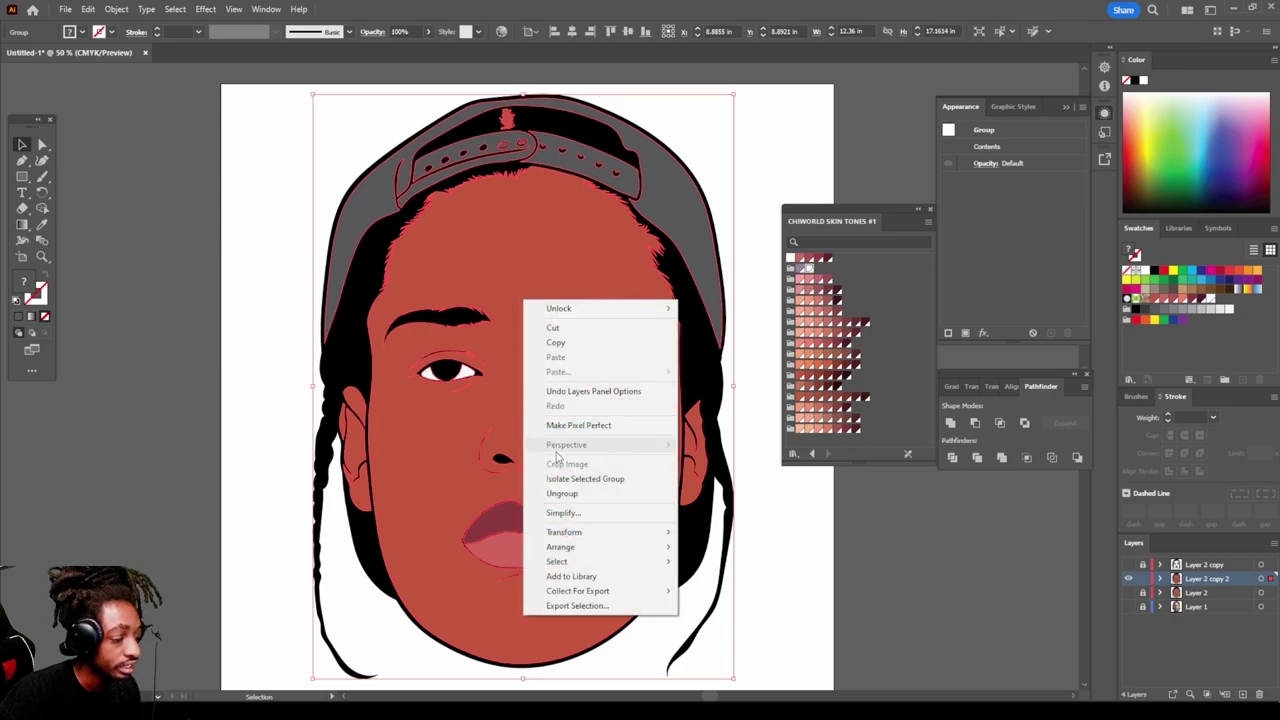
pyautogui.click(556, 480)
pyautogui.click(506, 323)
pyautogui.press('Delete')
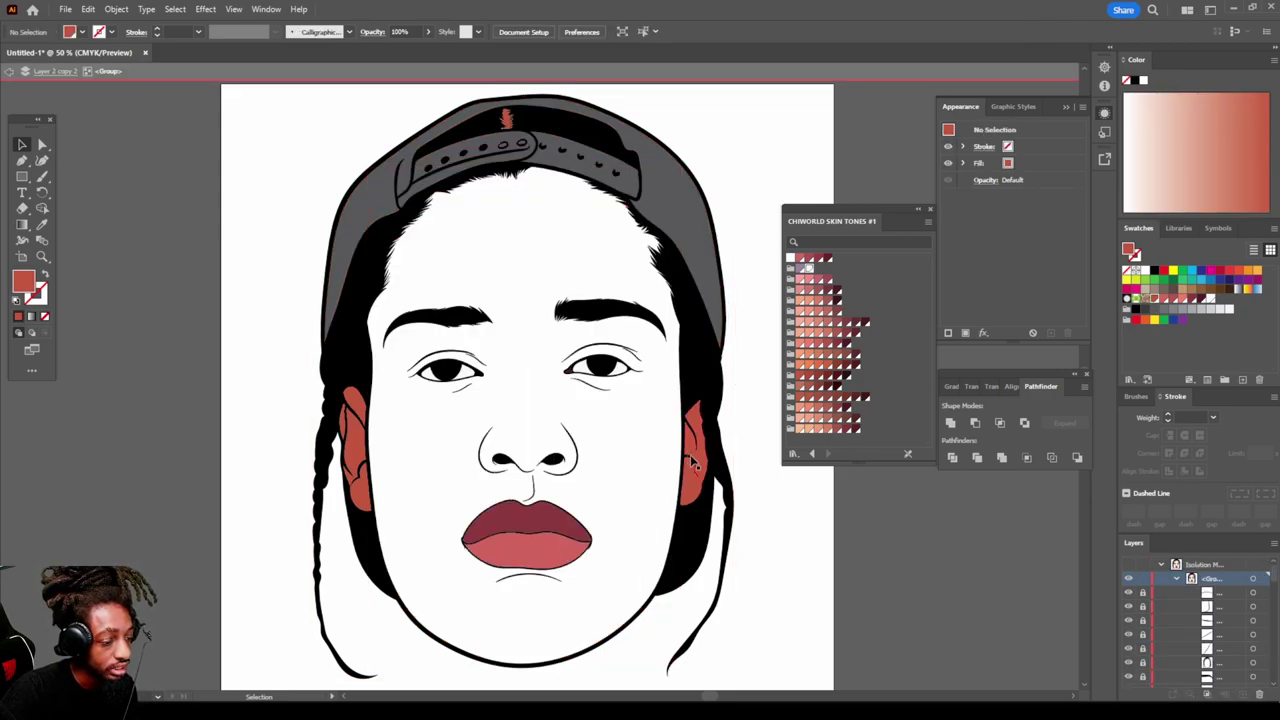
pyautogui.click(360, 466)
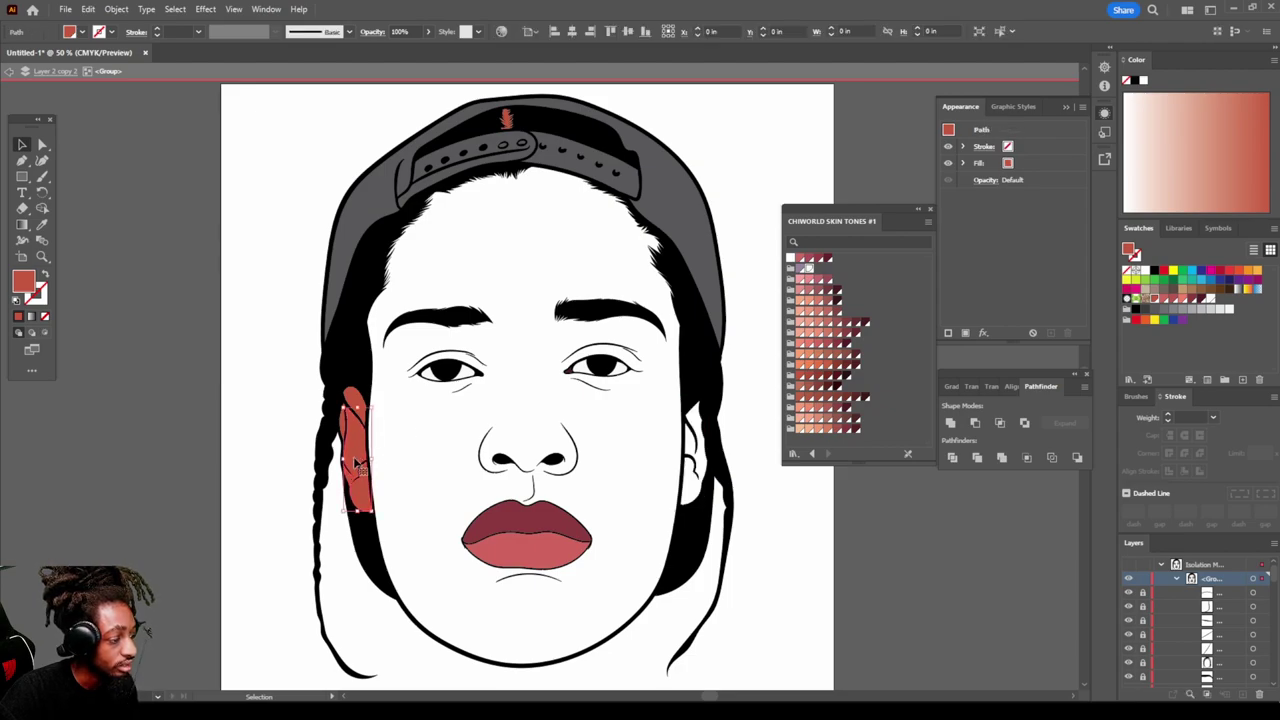
pyautogui.press('Delete')
# Step: Delete the small skin-colored patch in the cap opening above the strap and exit isolation mode
pyautogui.scroll(8, 413, 333)
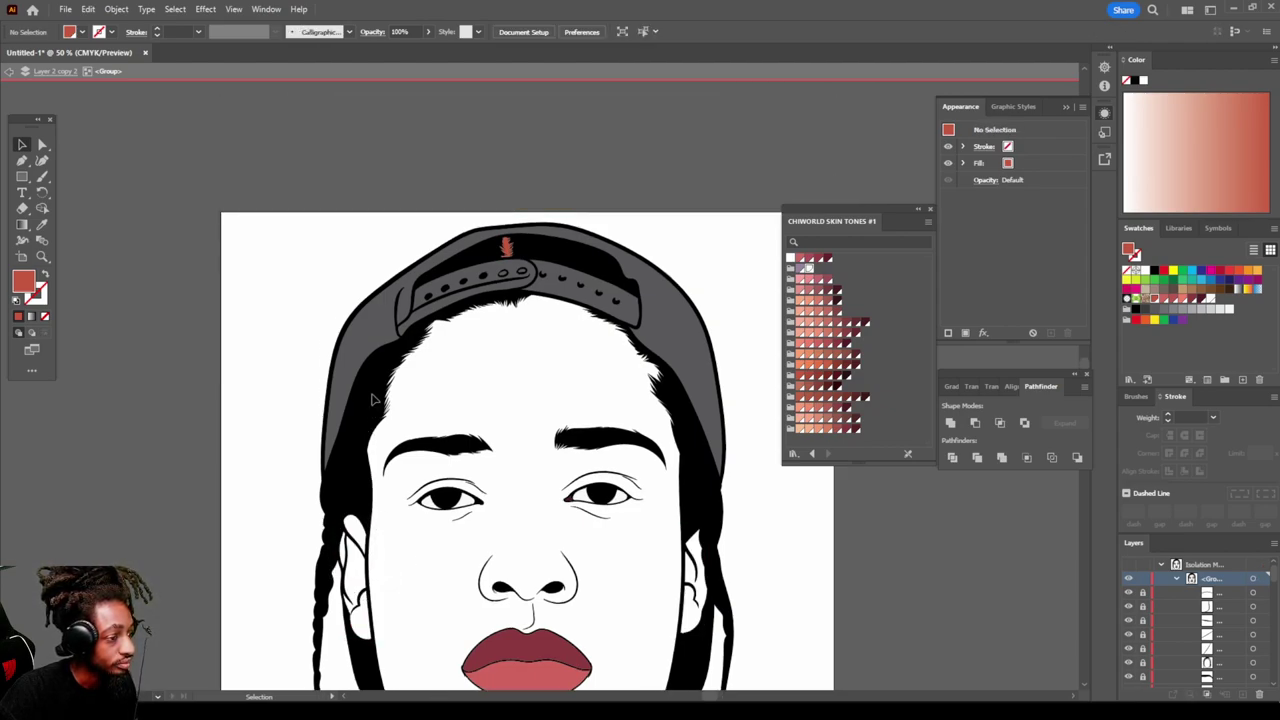
pyautogui.press('v')
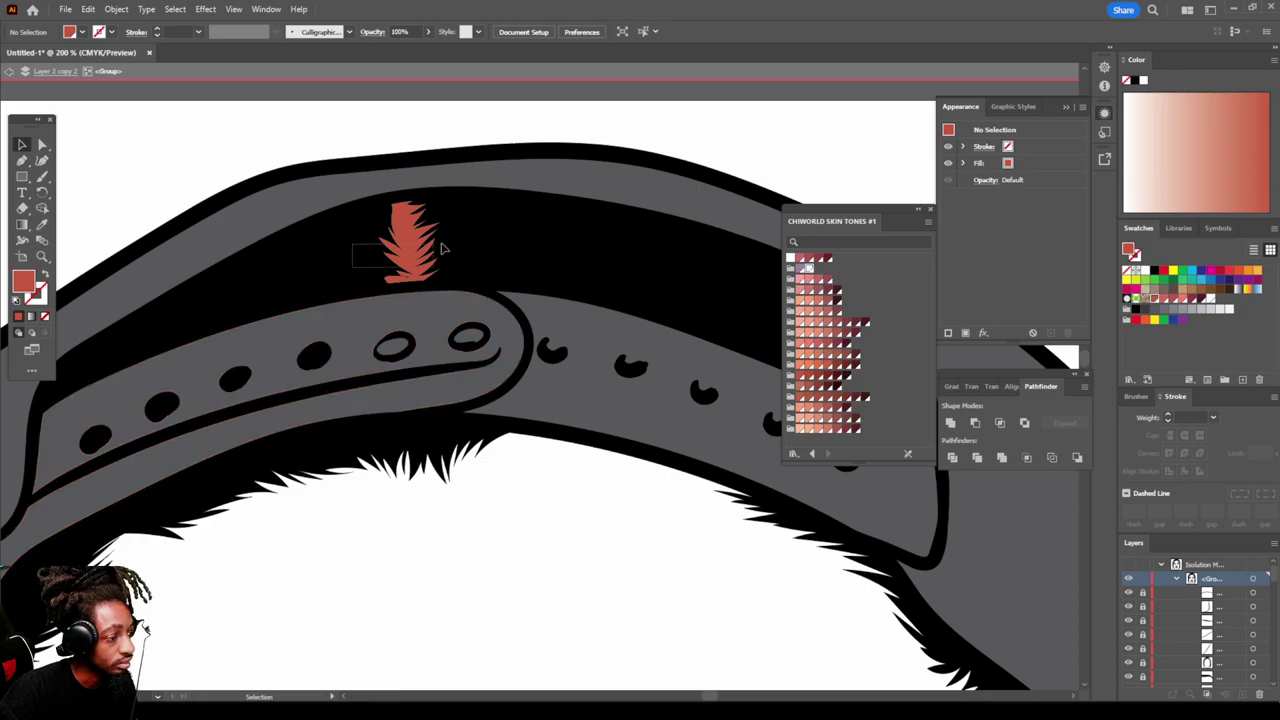
pyautogui.click(410, 248)
pyautogui.press('Delete')
pyautogui.scroll(-8, 536, 412)
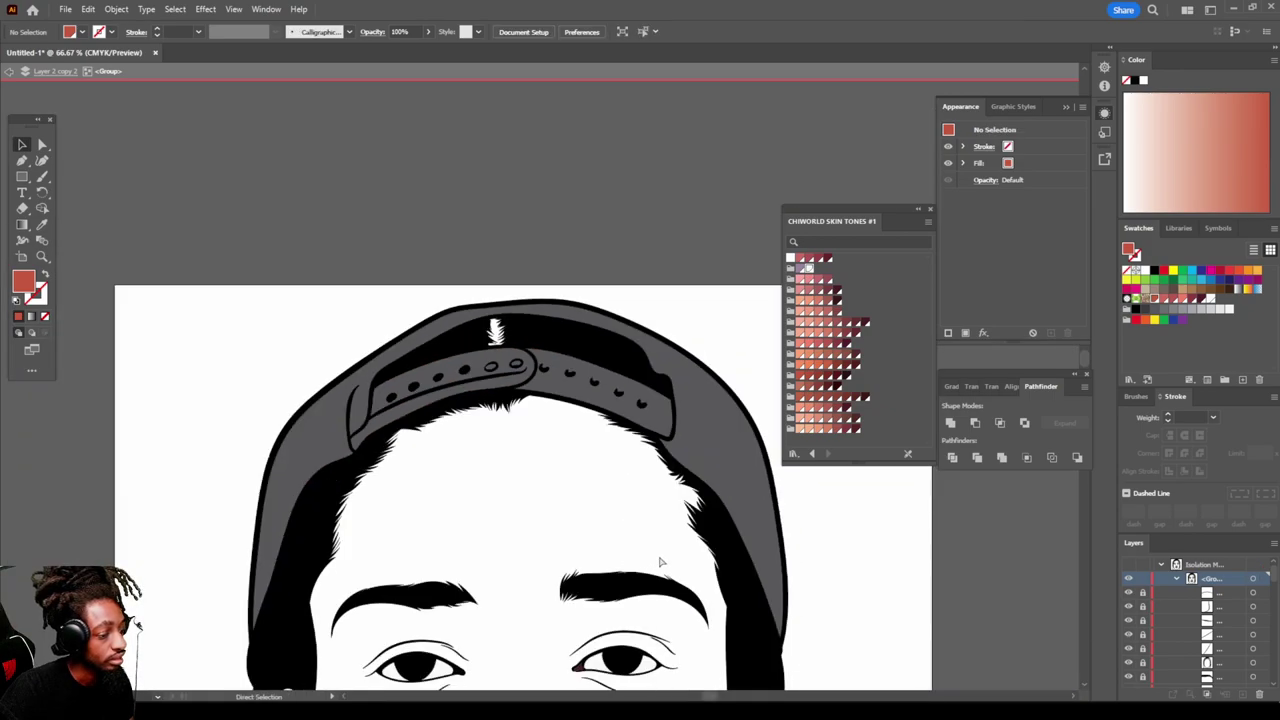
pyautogui.doubleClick(769, 608)
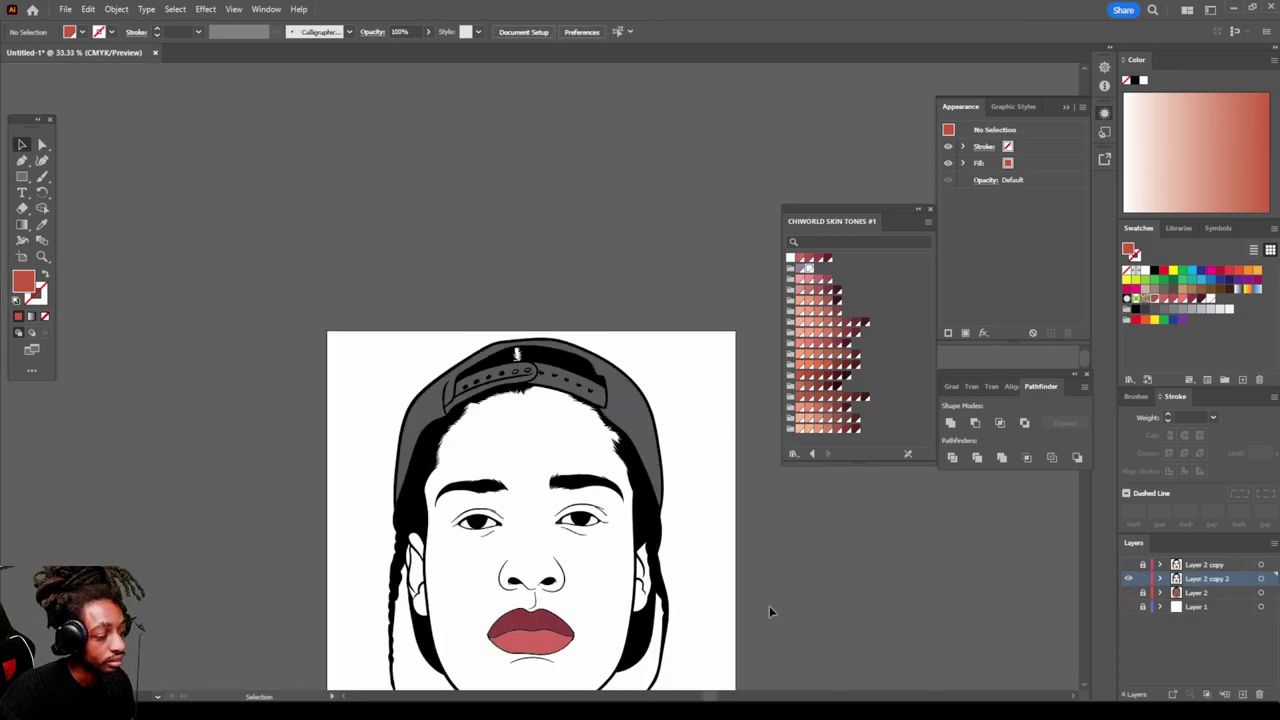
# Step: Show and lock Layer 2 copy, Layer 2 copy 2 and Layer 2, and add a new layer directly above Layer 2
pyautogui.click(1128, 593)
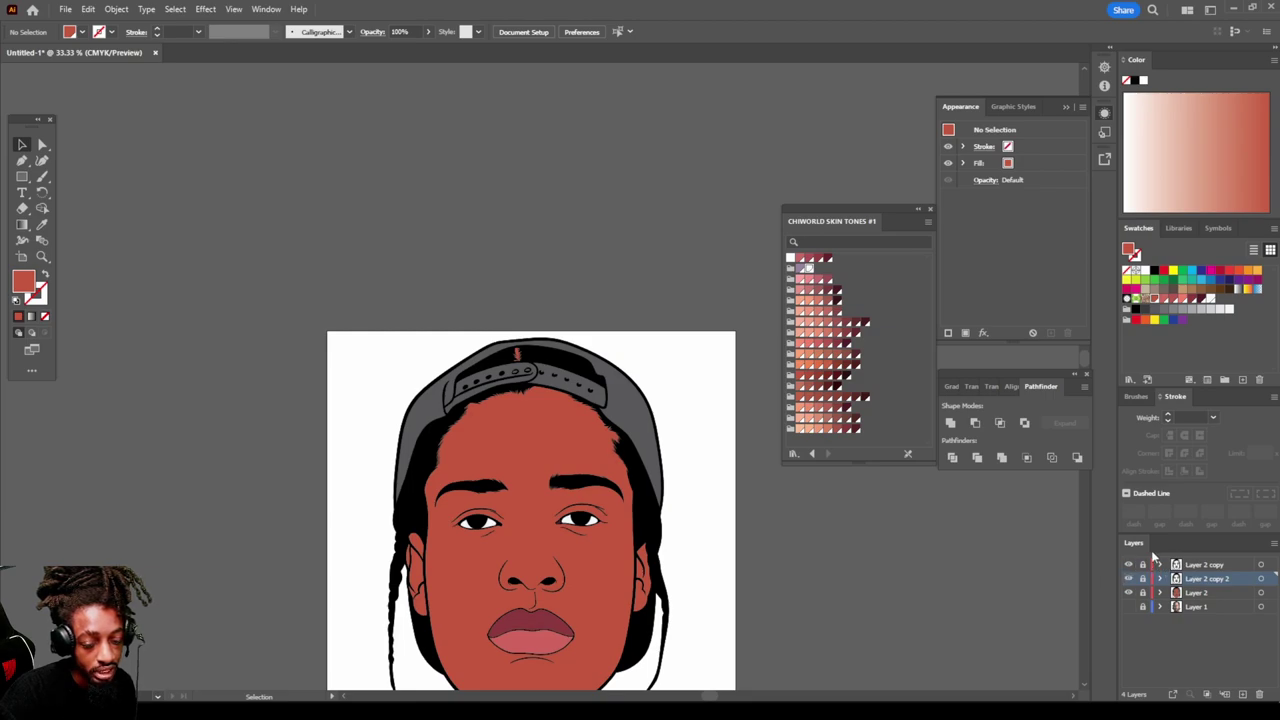
pyautogui.click(1200, 594)
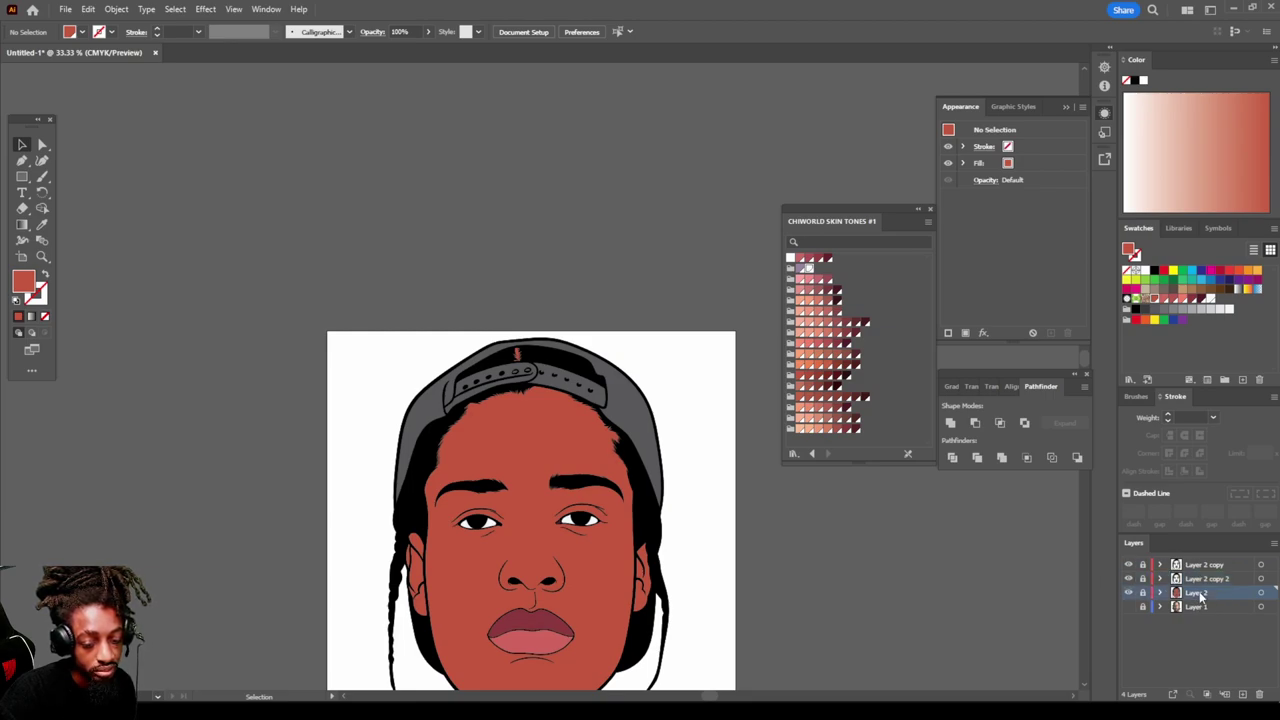
pyautogui.click(1242, 695)
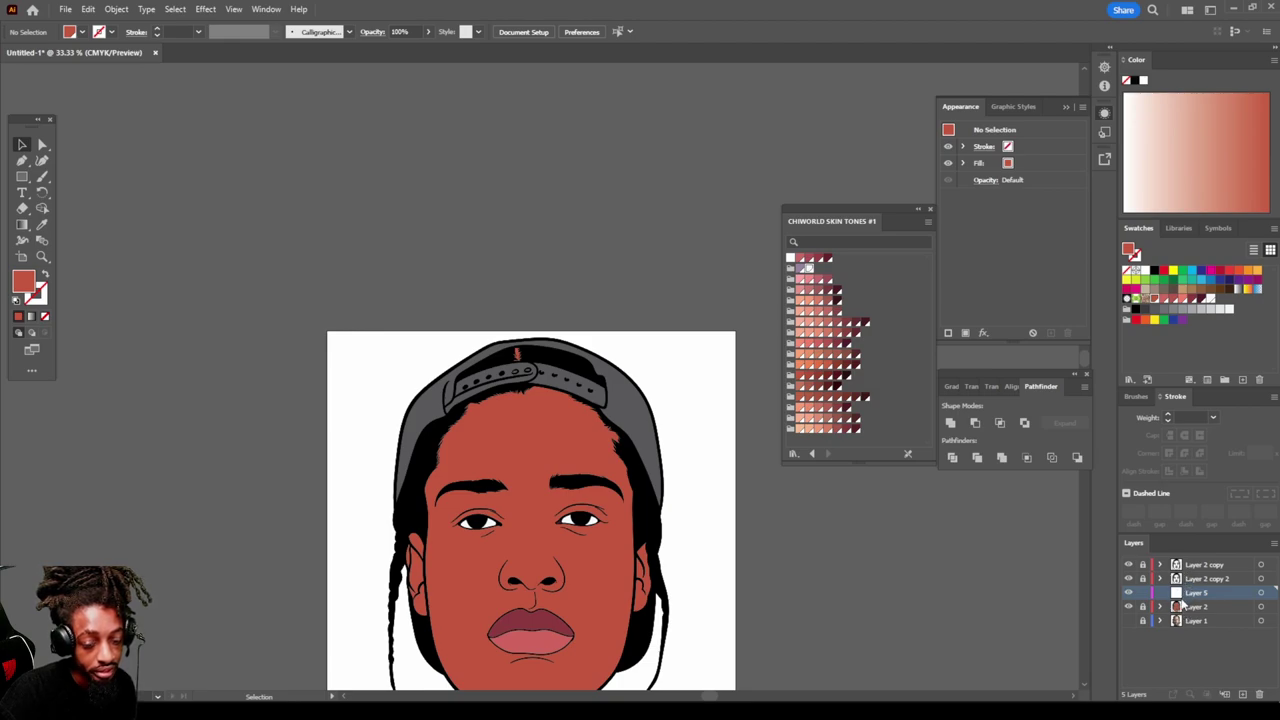
pyautogui.scroll(-2, 778, 578)
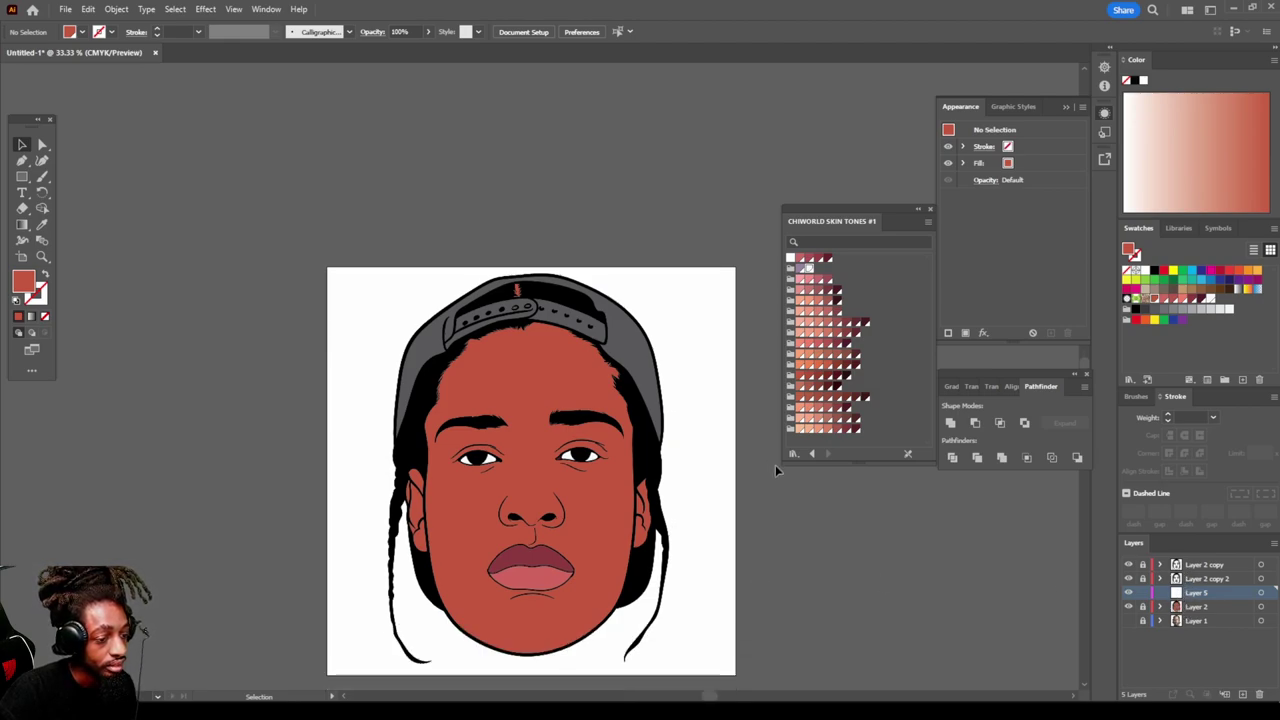
# Step: Examine the portrait photo Illustration.png side by side with the blue shading guide Illustration png.png in the image viewer
pyautogui.click(818, 374)
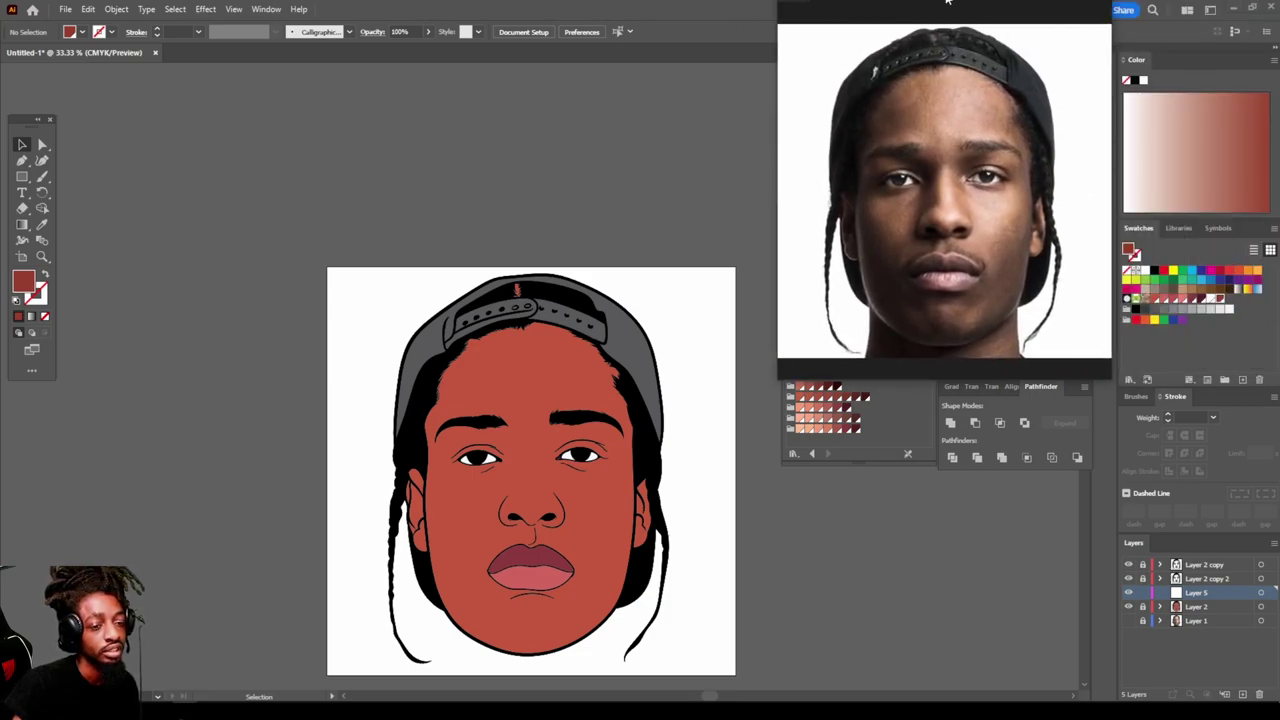
pyautogui.moveTo(1275, 5); pyautogui.dragTo(1279, 380)
pyautogui.click(835, 262)
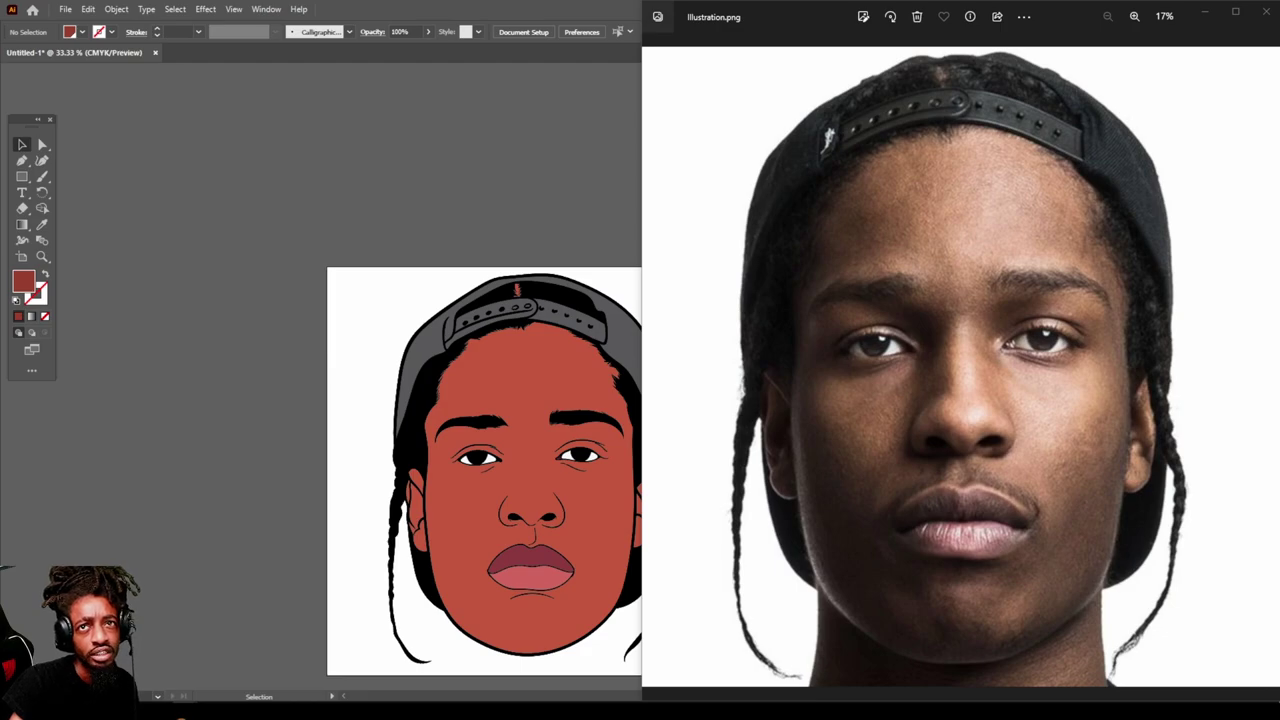
pyautogui.moveTo(1230, 15); pyautogui.dragTo(3, 300)
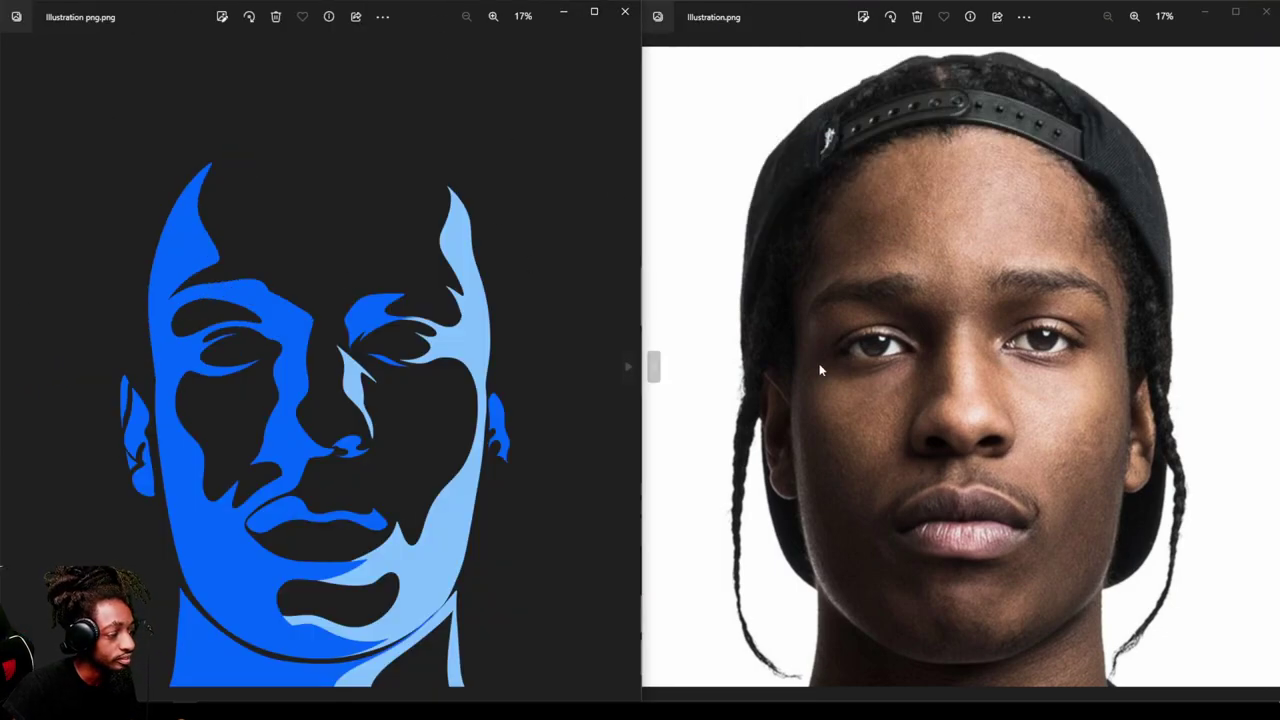
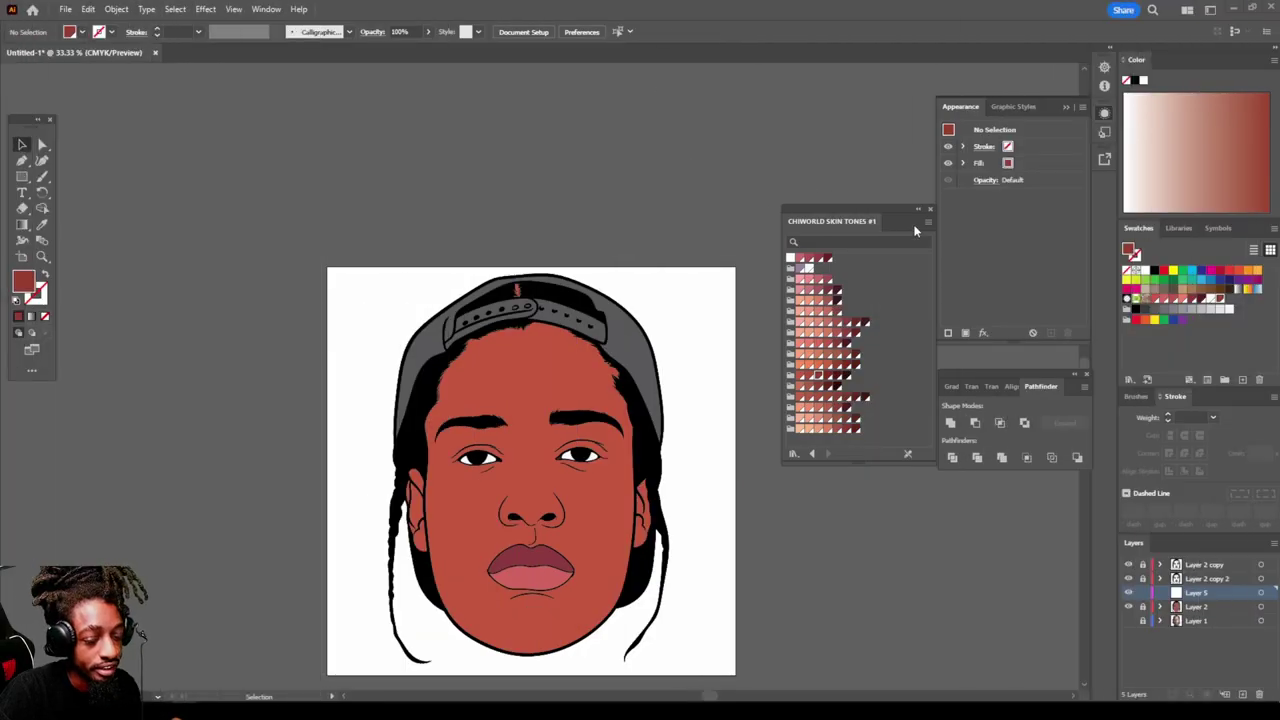
# Step: Pick a darker red-brown skin tone and draw a Pencil shadow from under the right-hand eyebrow to that eye's inner corner
pyautogui.click(829, 377)
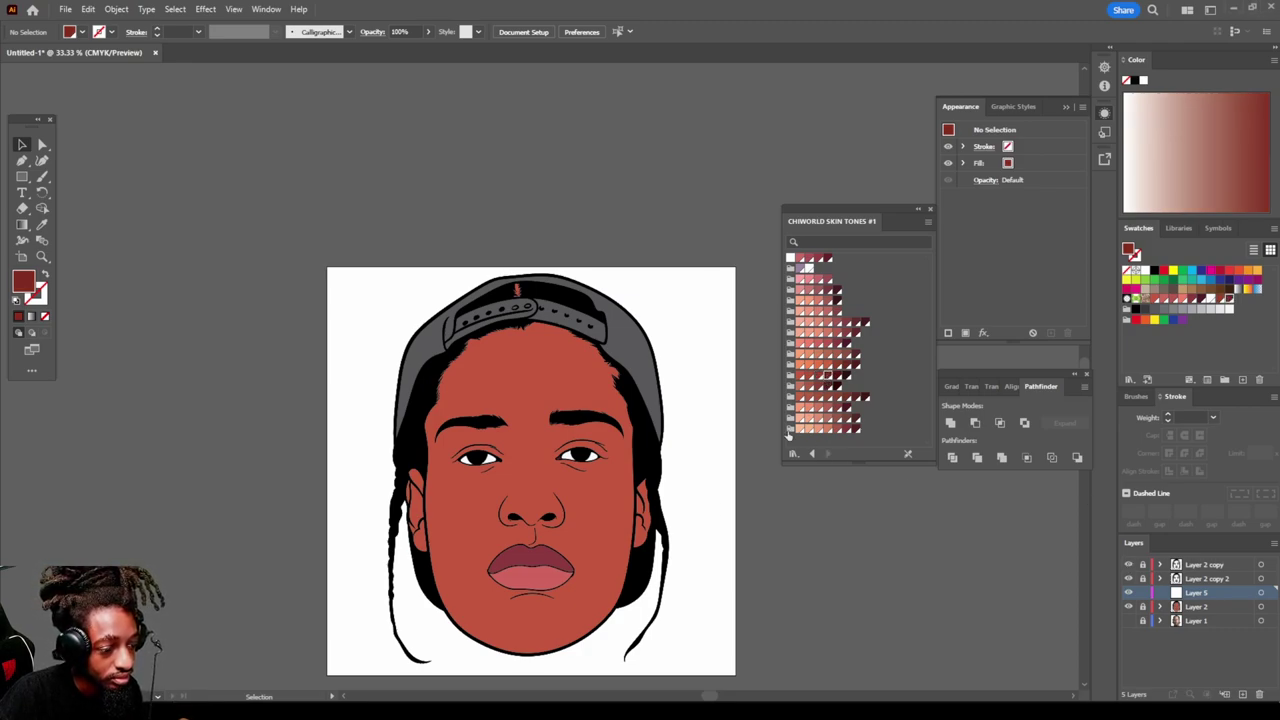
pyautogui.click(41, 181)
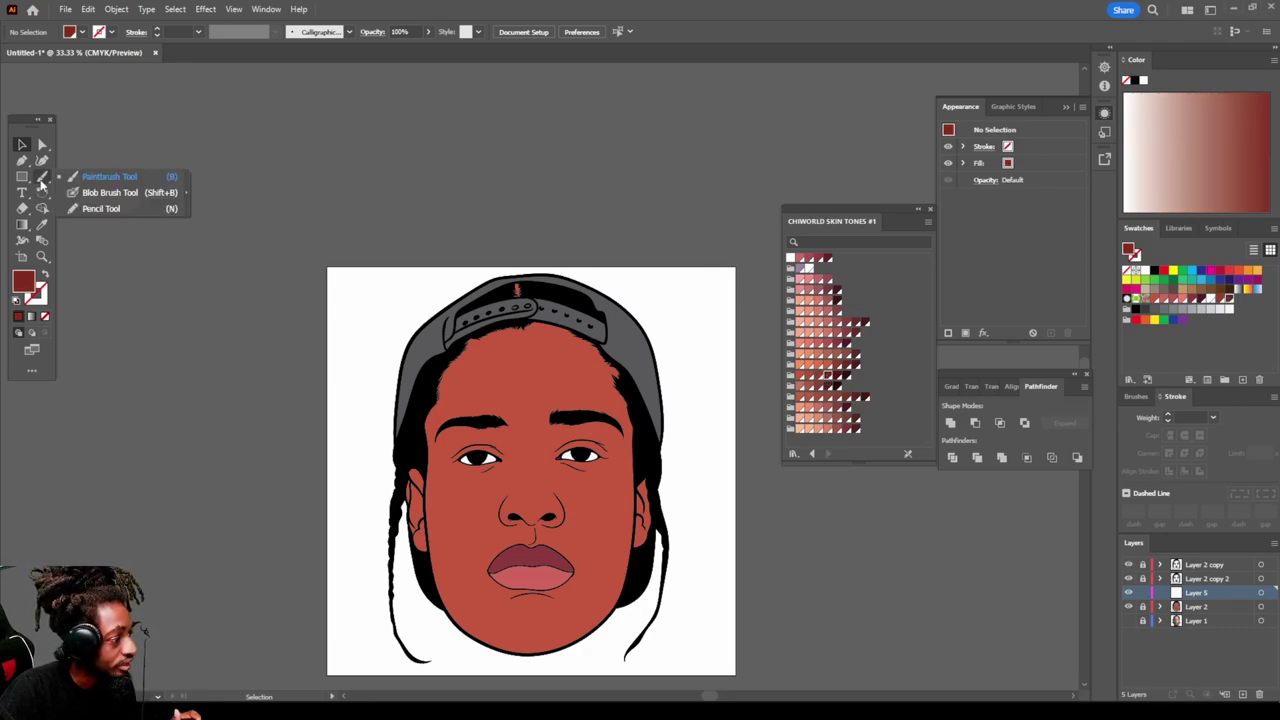
pyautogui.click(84, 209)
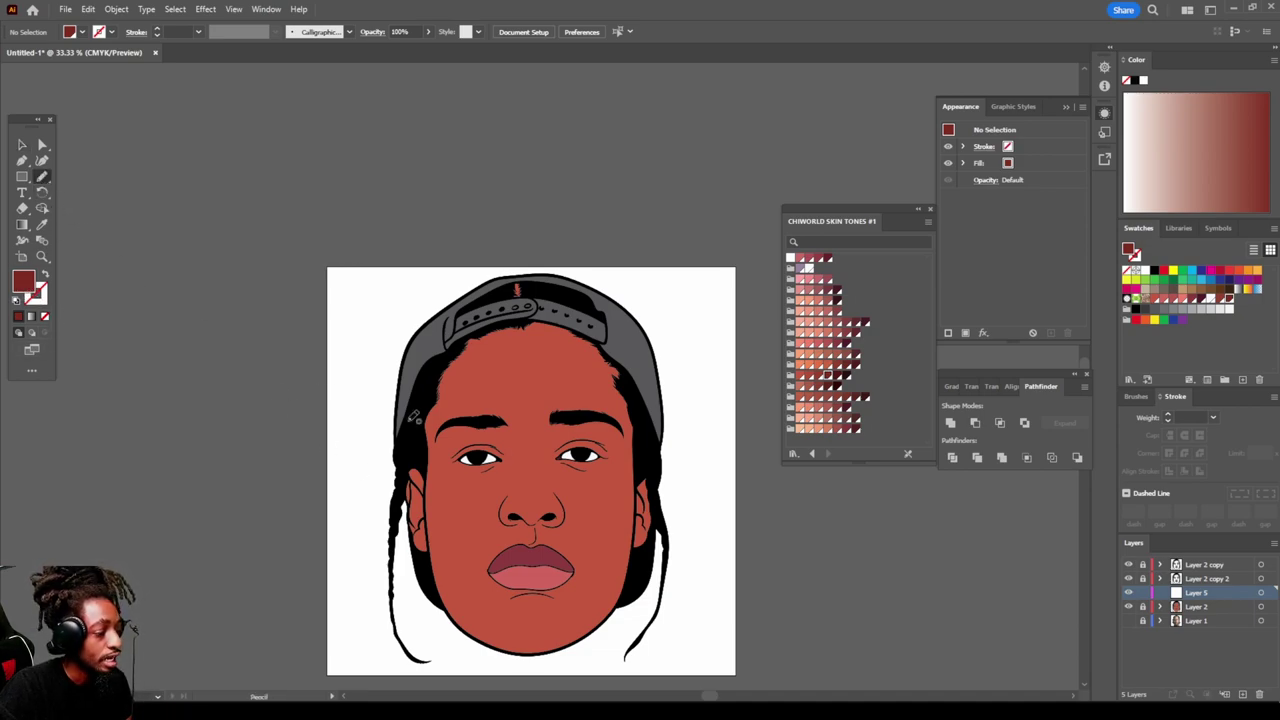
pyautogui.scroll(-3, 672, 545)
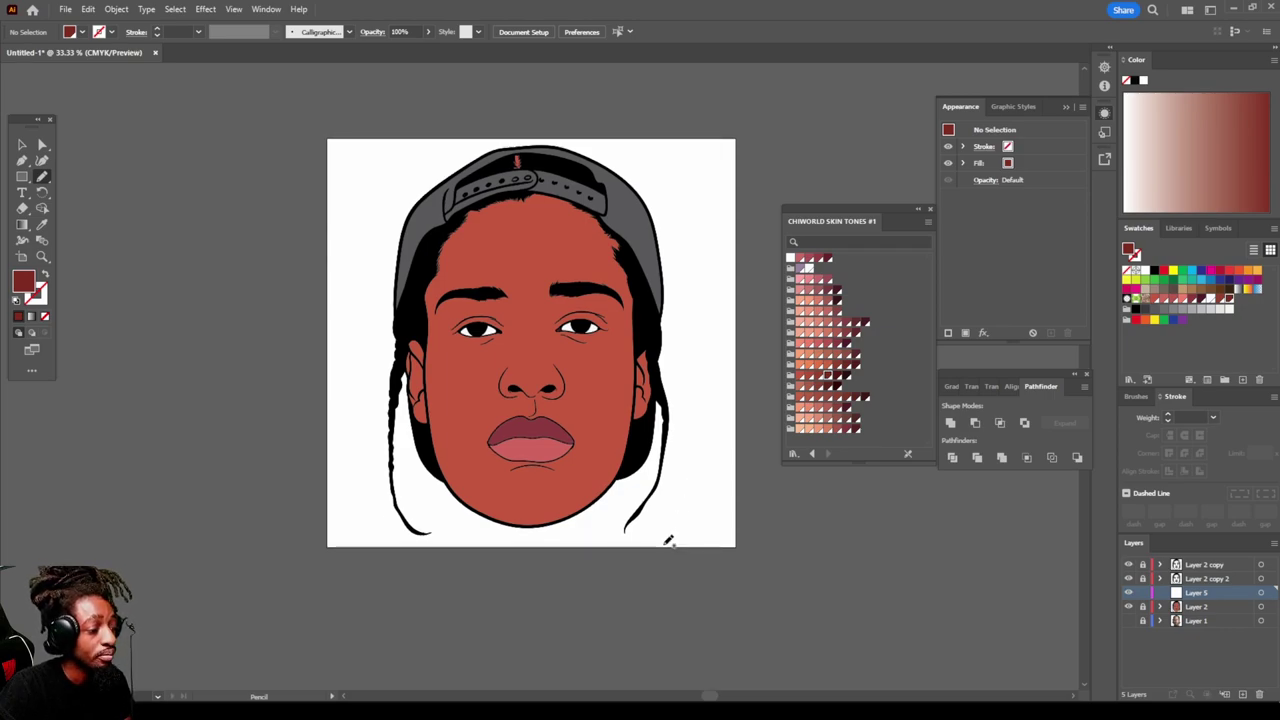
pyautogui.hotkey('ctrl', '=')
pyautogui.hotkey('ctrl', '=')
pyautogui.hotkey('ctrl', '=')
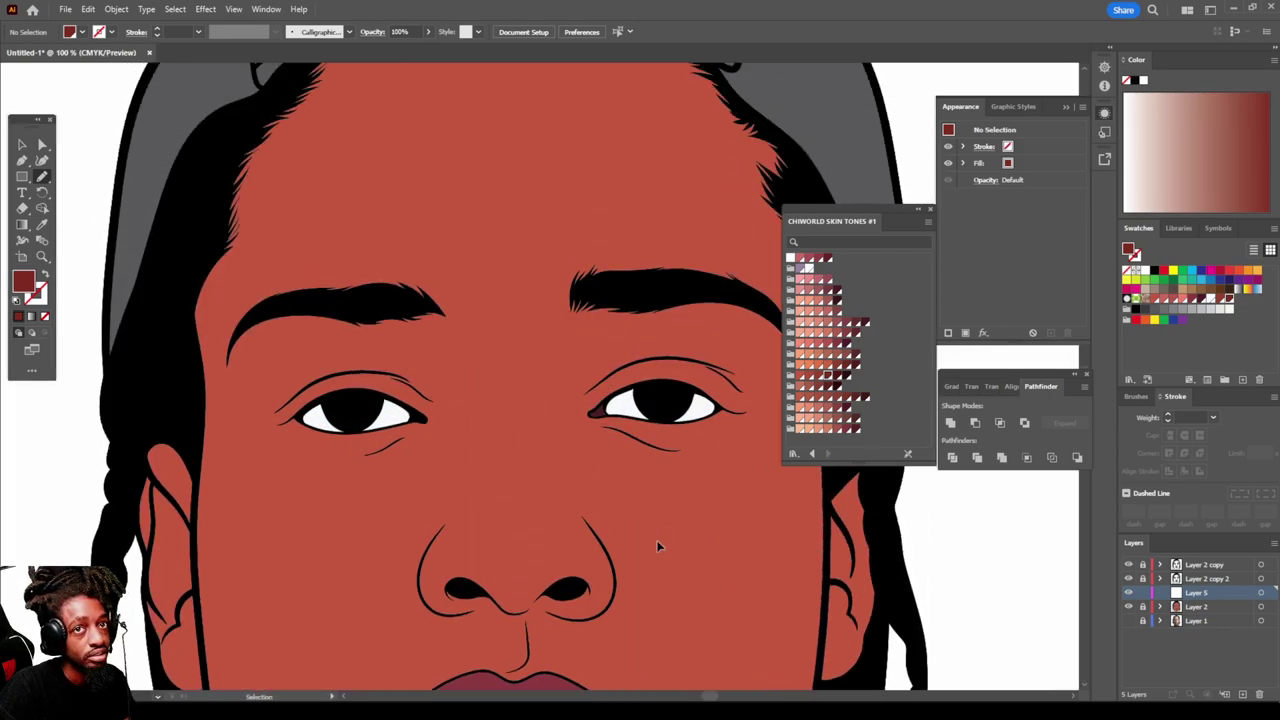
pyautogui.hotkey('ctrl', '=')
pyautogui.hotkey('ctrl', '=')
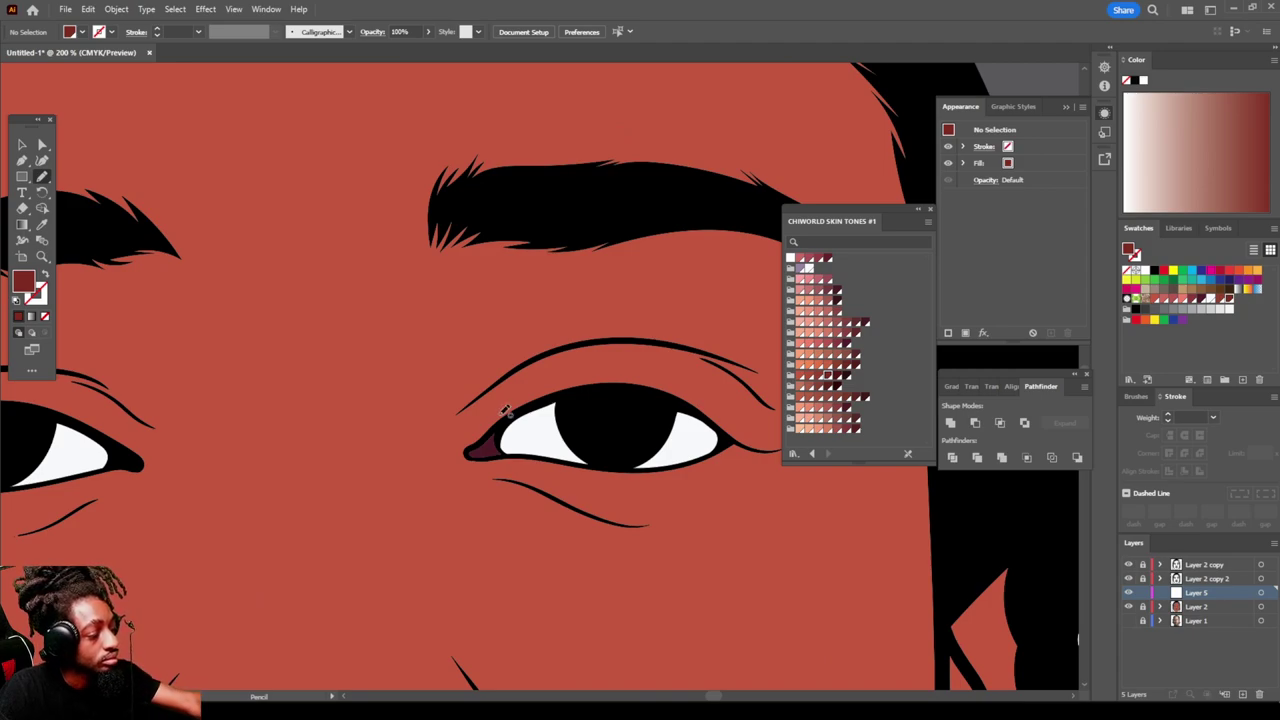
pyautogui.moveTo(480, 444)
pyautogui.mouseDown()
pyautogui.moveTo(608, 386)
pyautogui.moveTo(530, 388)
pyautogui.moveTo(560, 358)
pyautogui.moveTo(621, 335)
pyautogui.moveTo(535, 323)
pyautogui.moveTo(582, 263)
pyautogui.moveTo(667, 211)
pyautogui.moveTo(596, 199)
pyautogui.moveTo(493, 208)
pyautogui.moveTo(440, 248)
pyautogui.moveTo(418, 284)
pyautogui.moveTo(421, 438)
pyautogui.moveTo(433, 478)
pyautogui.moveTo(486, 404)
pyautogui.moveTo(470, 428)
pyautogui.moveTo(478, 454)
pyautogui.mouseUp()
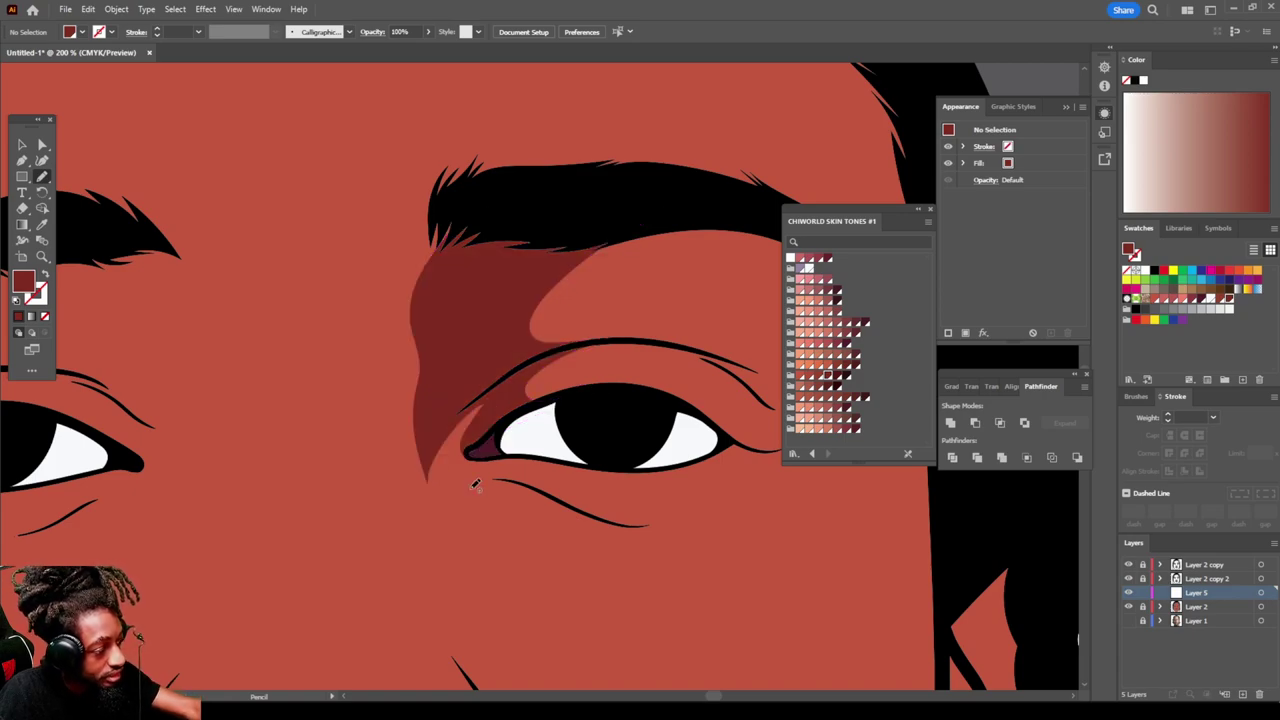
# Step: Draw a matching shadow from the inner end of the left-hand eyebrow across the upper eyelid and down beside the nose bridge
pyautogui.scroll(-3, 686, 566)
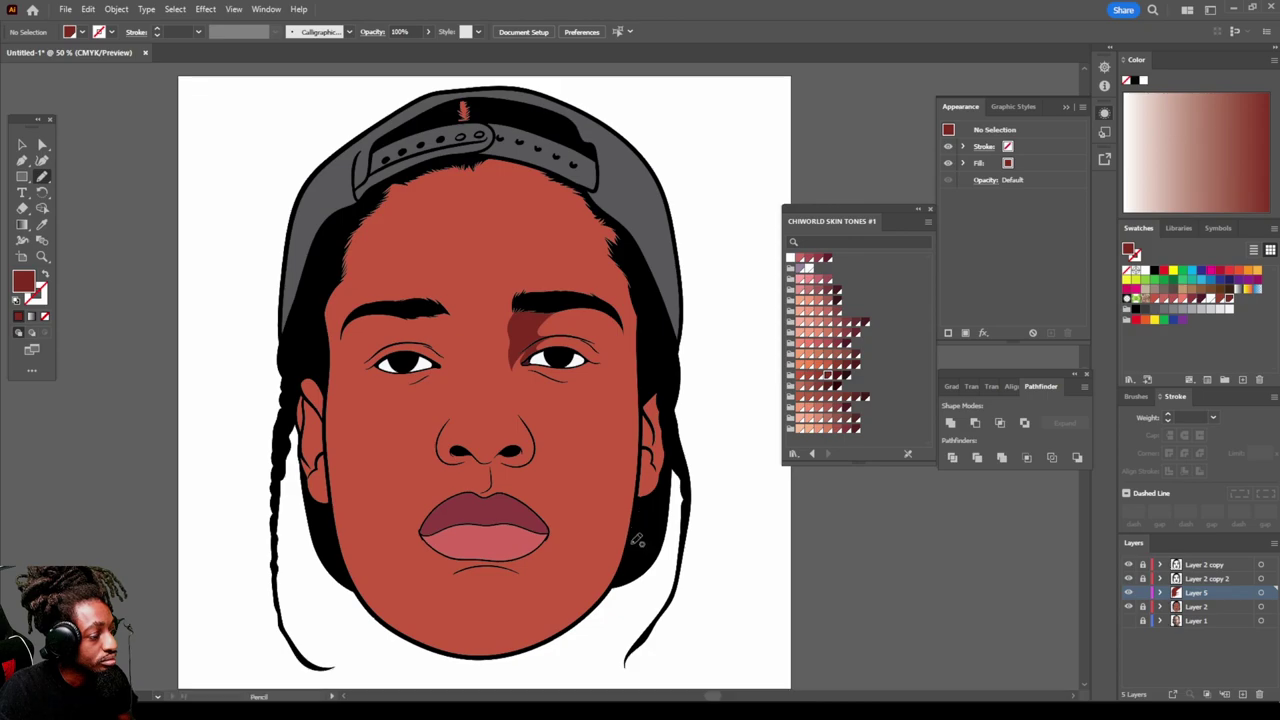
pyautogui.scroll(3, 630, 537)
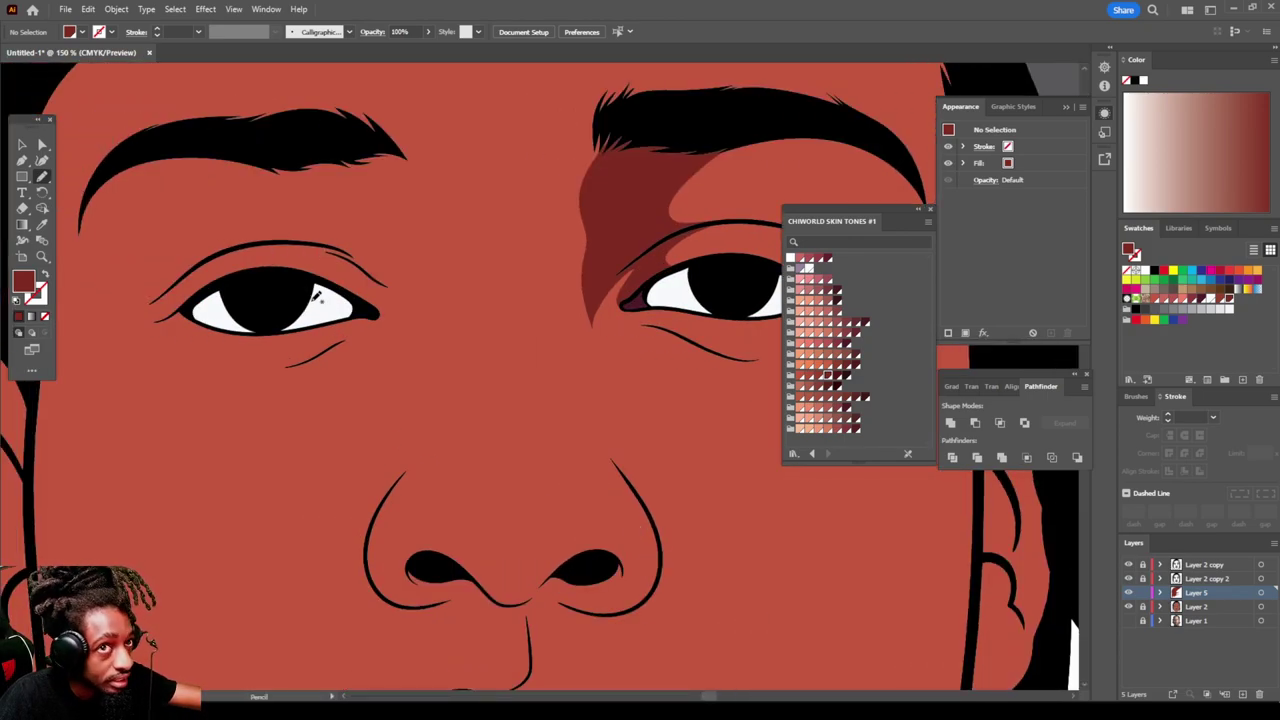
pyautogui.moveTo(318, 298)
pyautogui.mouseDown()
pyautogui.moveTo(346, 294)
pyautogui.moveTo(342, 266)
pyautogui.moveTo(288, 252)
pyautogui.moveTo(178, 278)
pyautogui.moveTo(218, 240)
pyautogui.moveTo(274, 224)
pyautogui.moveTo(332, 232)
pyautogui.moveTo(338, 190)
pyautogui.moveTo(238, 143)
pyautogui.mouseUp()
pyautogui.moveTo(287, 138); pyautogui.dragTo(390, 143)
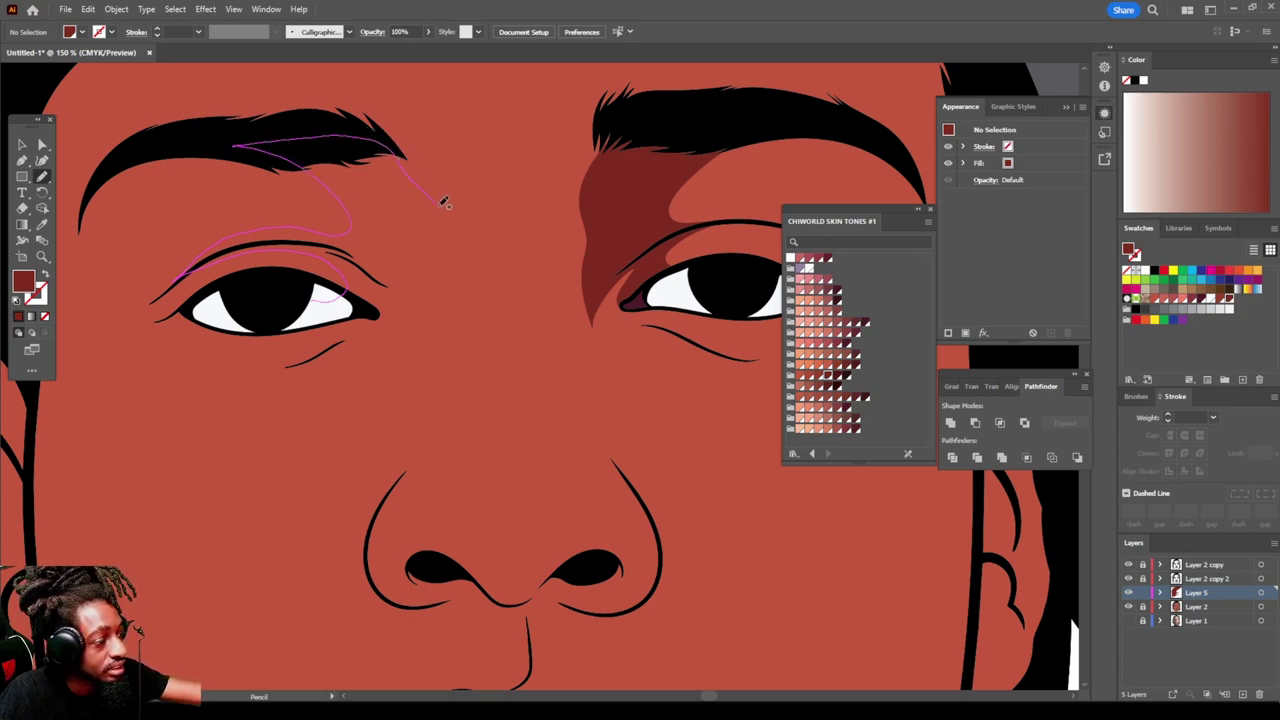
pyautogui.moveTo(465, 248)
pyautogui.mouseDown()
pyautogui.moveTo(437, 349)
pyautogui.moveTo(370, 366)
pyautogui.moveTo(383, 337)
pyautogui.moveTo(372, 317)
pyautogui.moveTo(305, 306)
pyautogui.mouseUp()
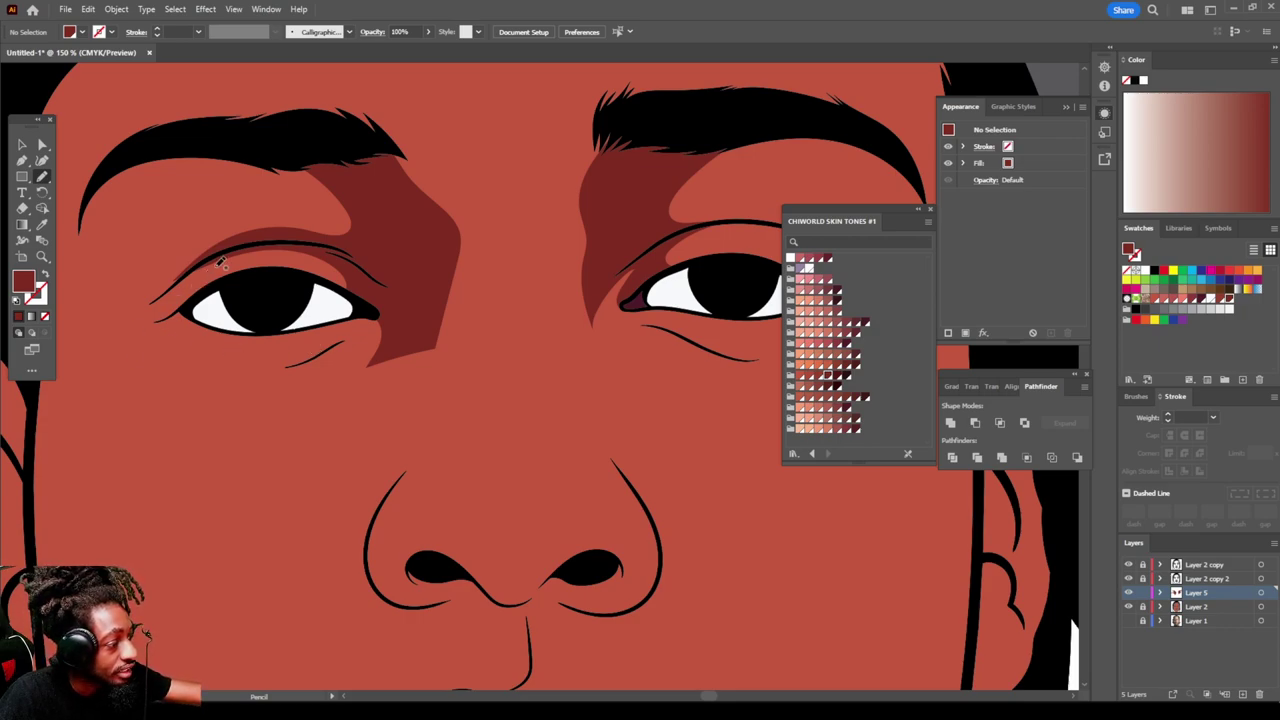
# Step: Draw a shadow wrapping the outer corner of the left-hand eye and continuing beneath its lower lid
pyautogui.moveTo(252, 243)
pyautogui.mouseDown()
pyautogui.moveTo(276, 238)
pyautogui.moveTo(183, 279)
pyautogui.moveTo(252, 268)
pyautogui.moveTo(215, 296)
pyautogui.moveTo(237, 318)
pyautogui.moveTo(197, 335)
pyautogui.mouseUp()
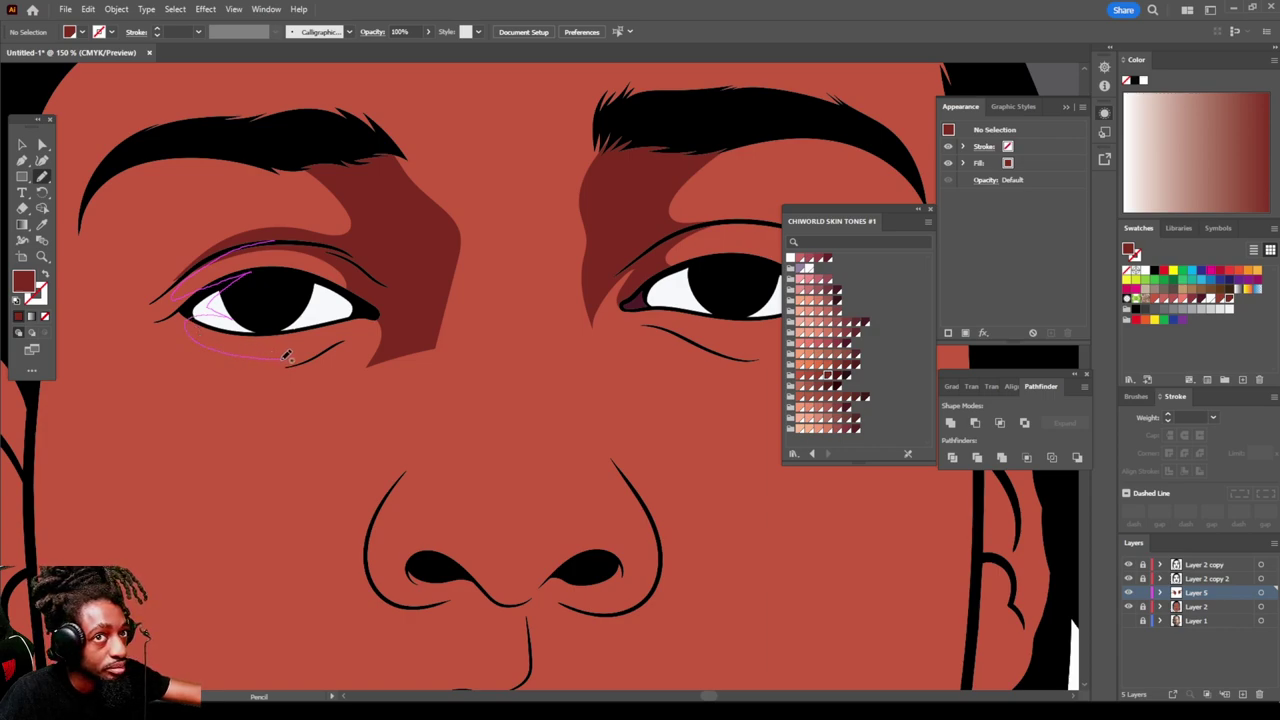
pyautogui.moveTo(328, 348)
pyautogui.mouseDown()
pyautogui.moveTo(224, 375)
pyautogui.moveTo(124, 335)
pyautogui.mouseUp()
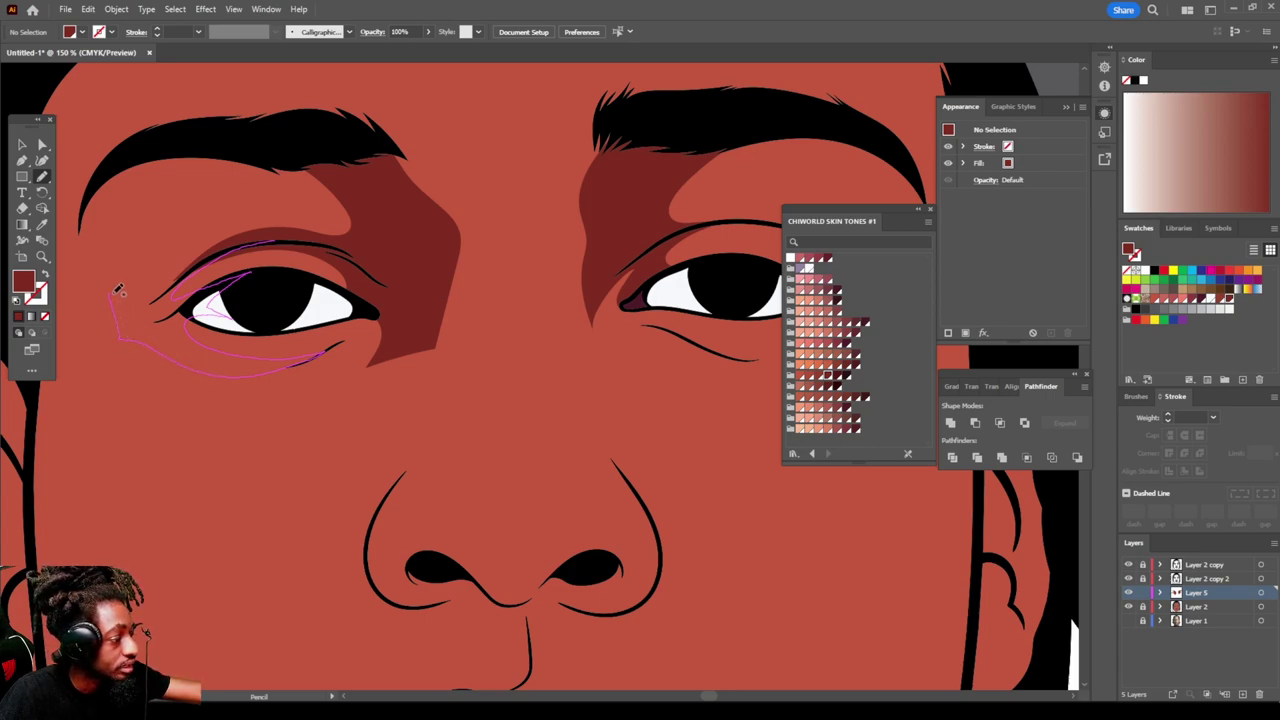
pyautogui.moveTo(166, 270); pyautogui.dragTo(282, 230)
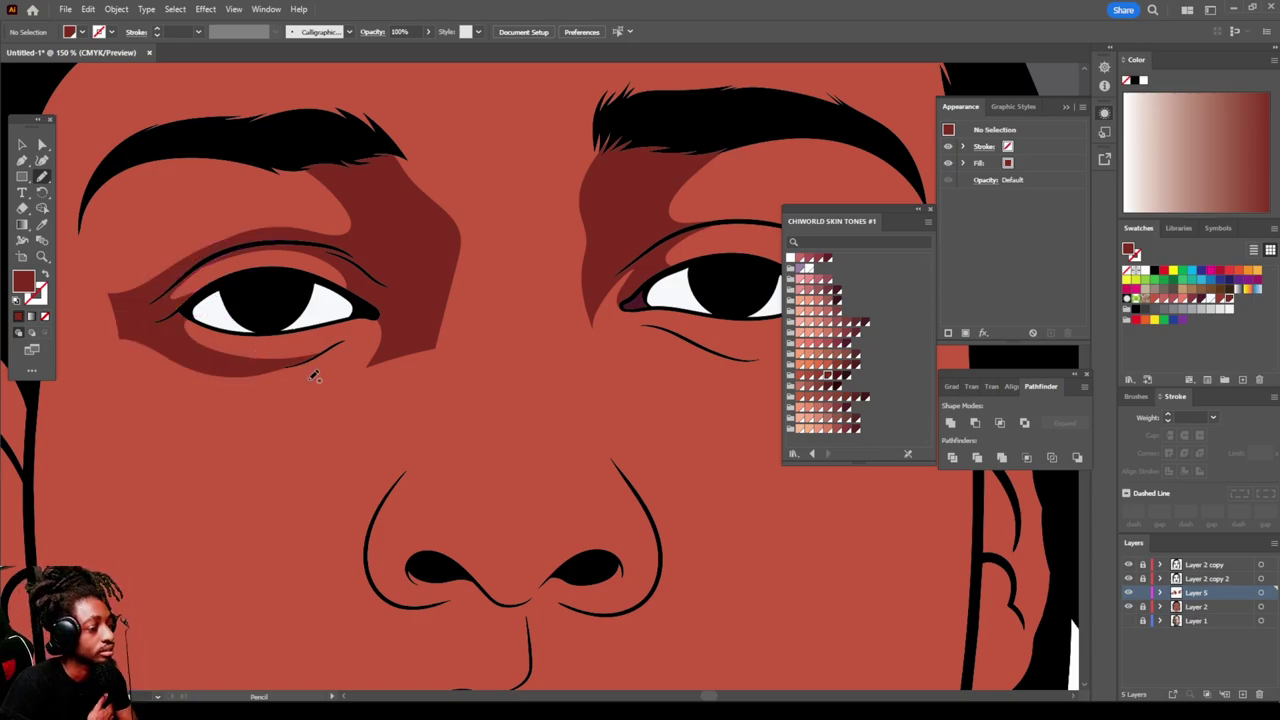
# Step: Extend the left-hand eye socket shadow around the outer brow and under the eyebrow, leaving a lit patch on the lid
pyautogui.scroll(-5, 308, 378)
pyautogui.scroll(4, 300, 386)
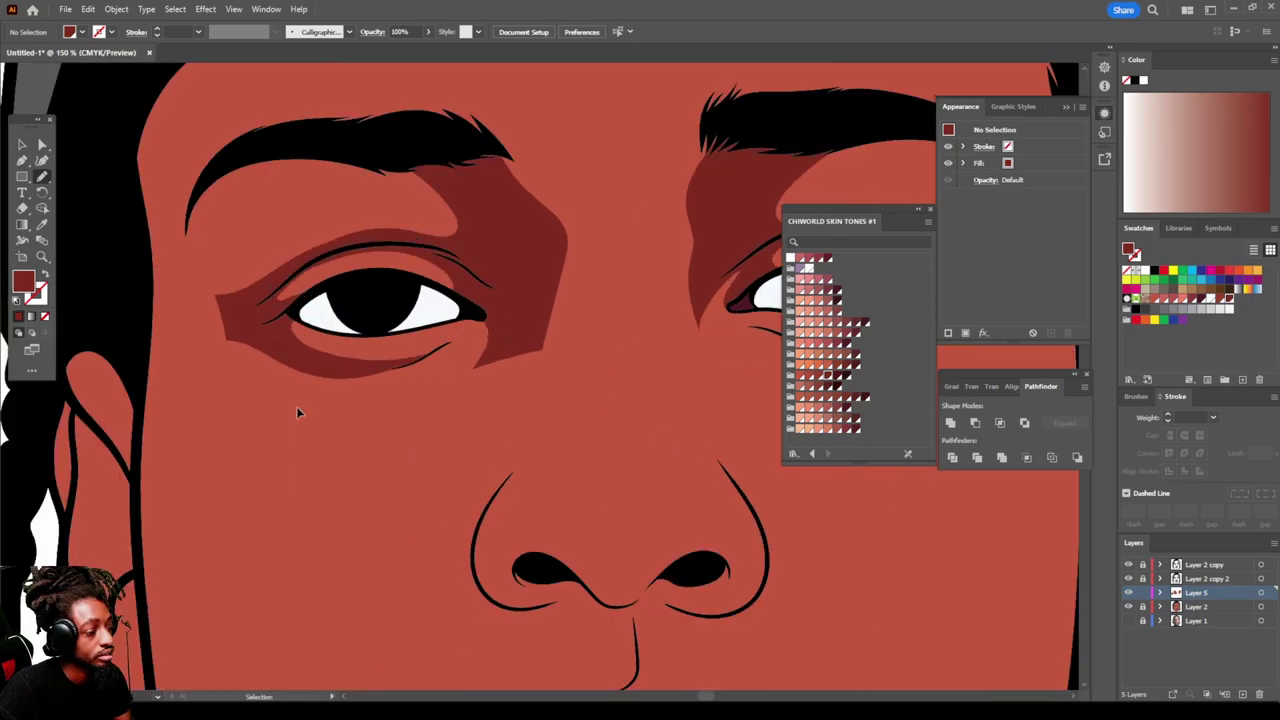
pyautogui.scroll(2, 296, 411)
pyautogui.moveTo(251, 349)
pyautogui.mouseDown()
pyautogui.moveTo(345, 289)
pyautogui.moveTo(254, 310)
pyautogui.mouseUp()
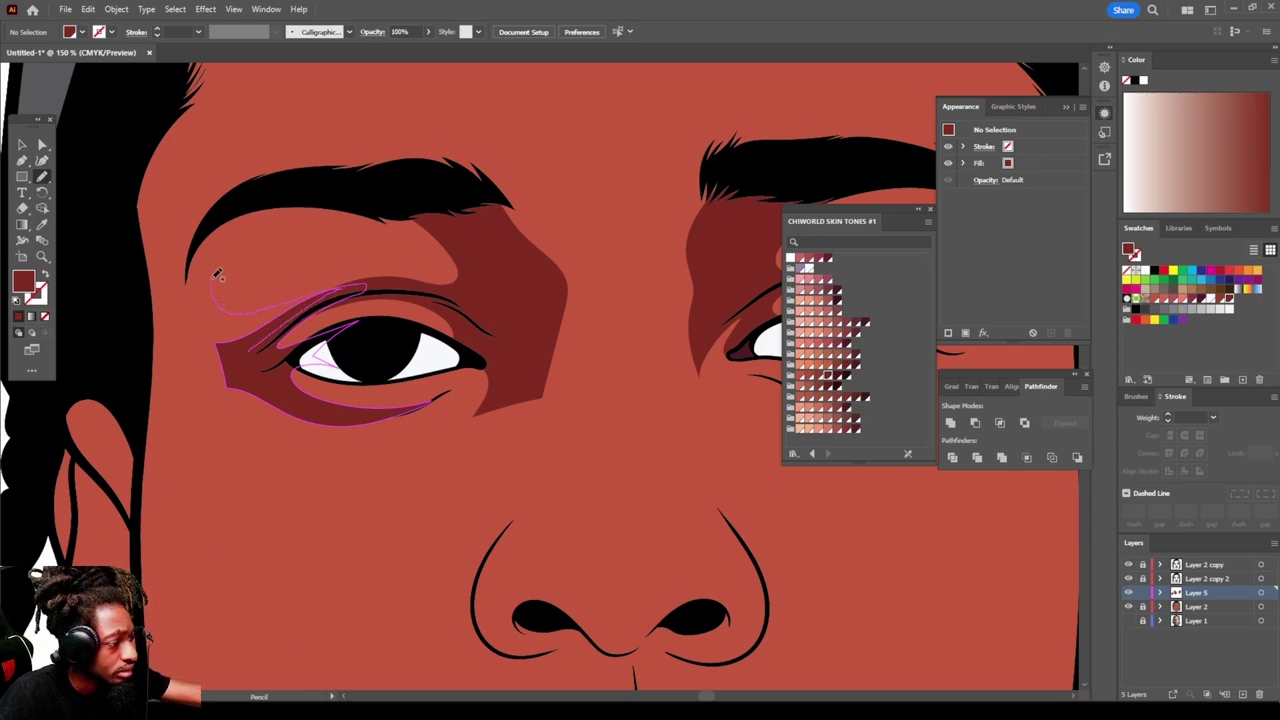
pyautogui.moveTo(224, 255); pyautogui.dragTo(270, 222)
pyautogui.moveTo(432, 260)
pyautogui.mouseDown()
pyautogui.moveTo(404, 282)
pyautogui.moveTo(490, 275)
pyautogui.moveTo(389, 193)
pyautogui.moveTo(192, 216)
pyautogui.moveTo(164, 306)
pyautogui.moveTo(245, 337)
pyautogui.mouseUp()
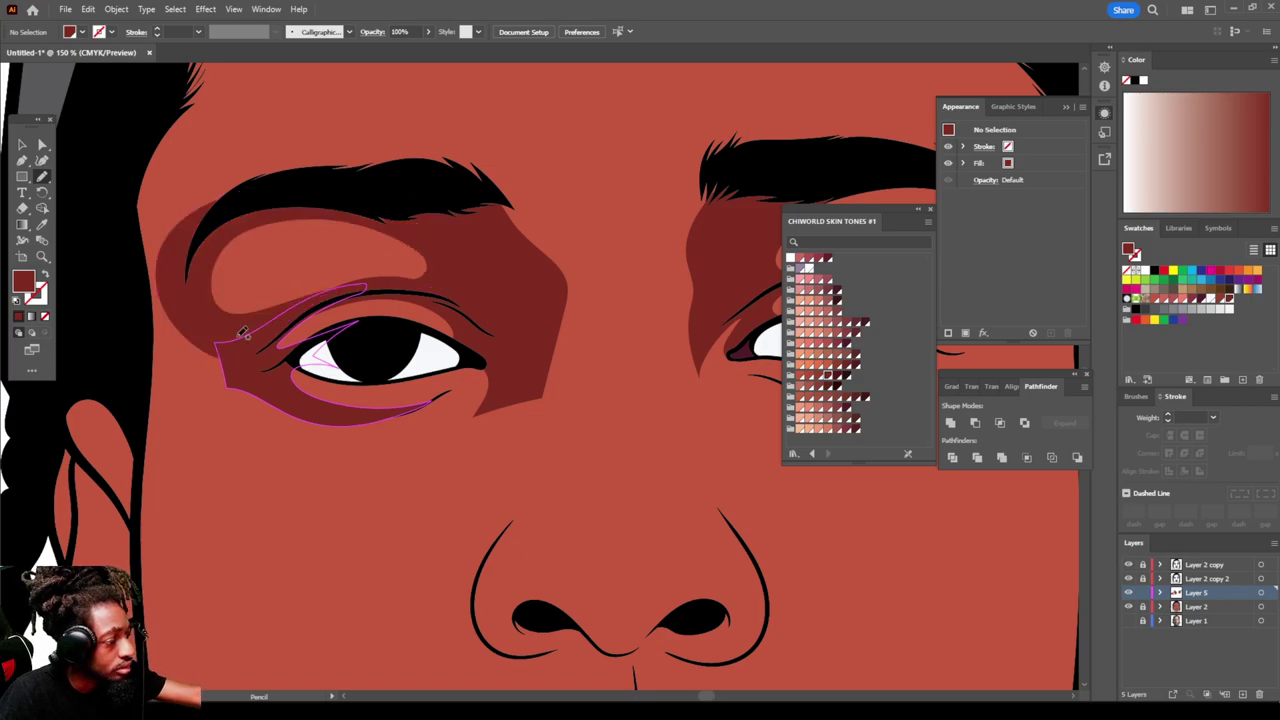
# Step: Draw a wavy-edged temple shadow from the tail of the left-hand eyebrow up the forehead to the hairline
pyautogui.scroll(6, 240, 340)
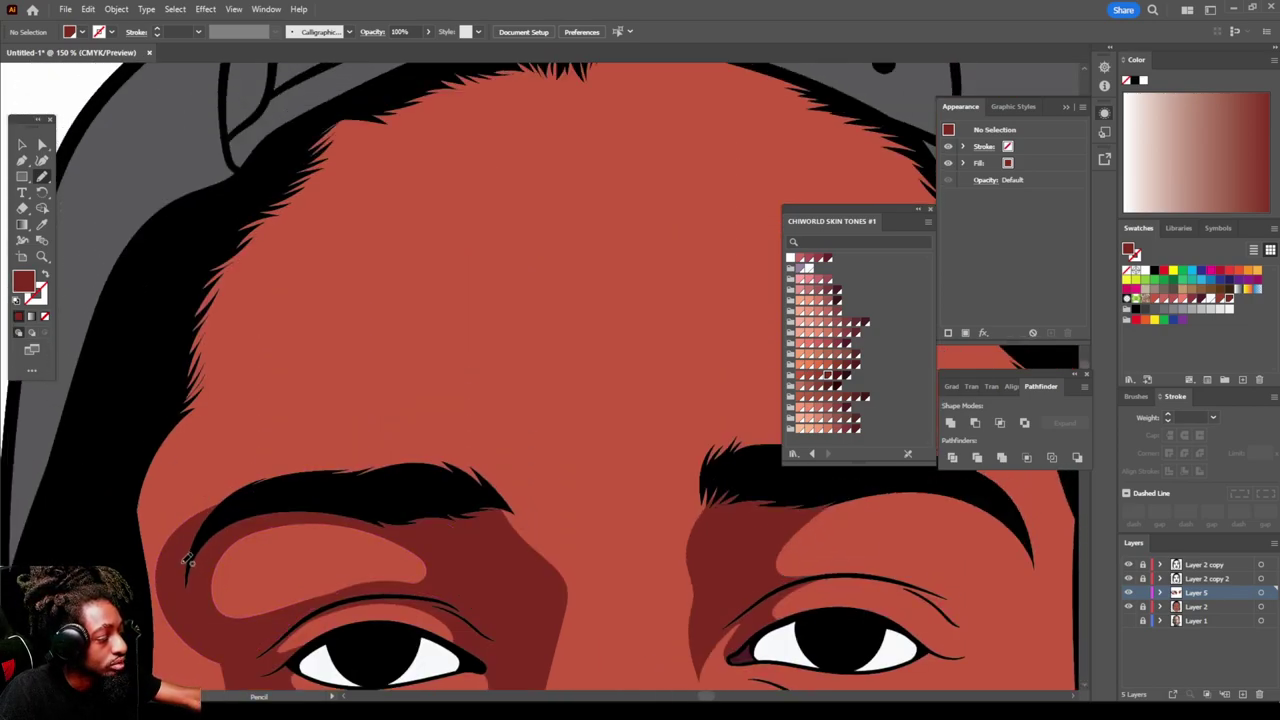
pyautogui.moveTo(187, 556); pyautogui.dragTo(216, 494)
pyautogui.moveTo(306, 420); pyautogui.dragTo(309, 360)
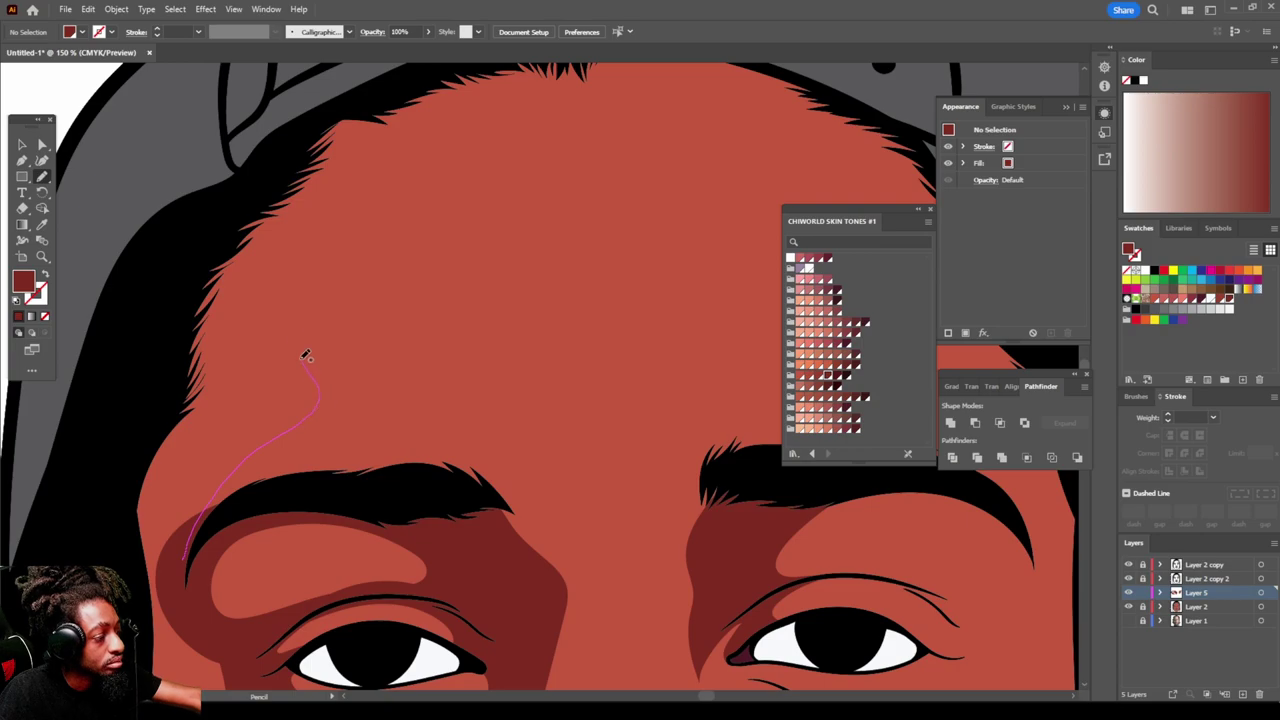
pyautogui.moveTo(299, 217)
pyautogui.mouseDown()
pyautogui.moveTo(367, 97)
pyautogui.moveTo(197, 229)
pyautogui.moveTo(109, 437)
pyautogui.moveTo(103, 565)
pyautogui.moveTo(200, 574)
pyautogui.mouseUp()
# Step: Draw a shadow down the left side of the nose bridge, around both nostrils and outside the left nose wing
pyautogui.scroll(-4, 608, 690)
pyautogui.scroll(1, 608, 632)
pyautogui.scroll(3, 608, 628)
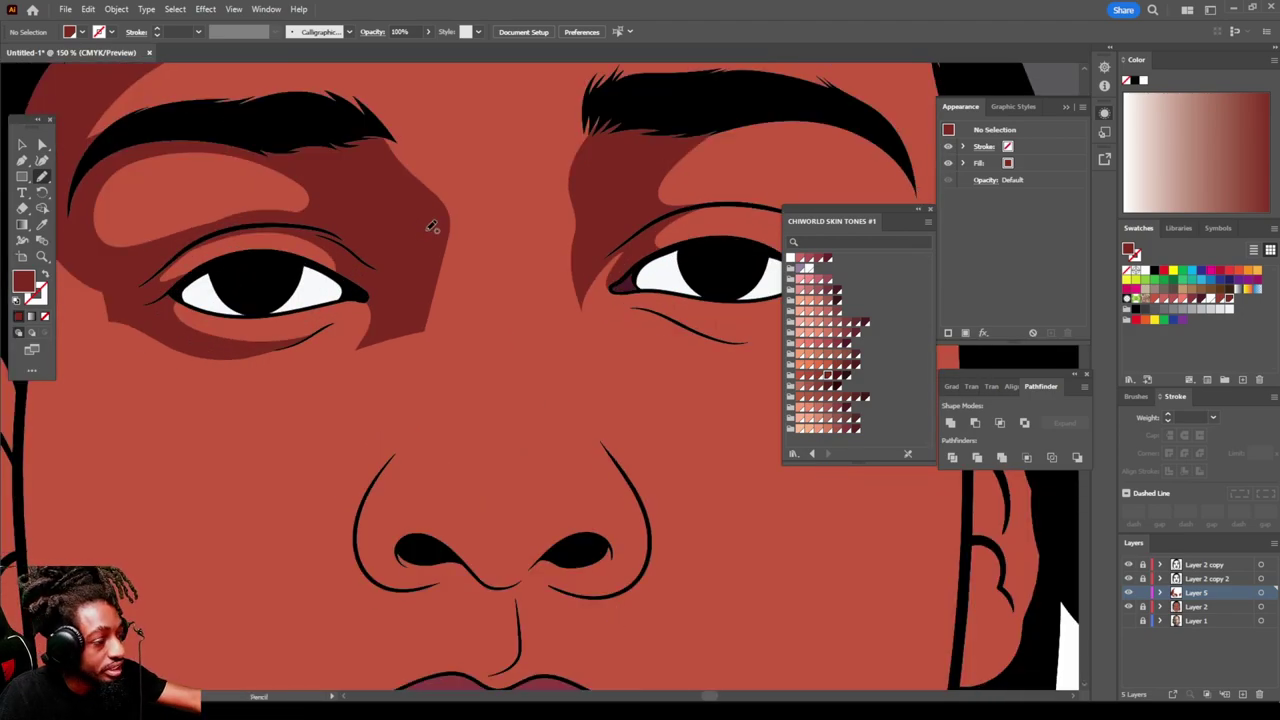
pyautogui.moveTo(447, 220); pyautogui.dragTo(442, 336)
pyautogui.moveTo(455, 393); pyautogui.dragTo(448, 418)
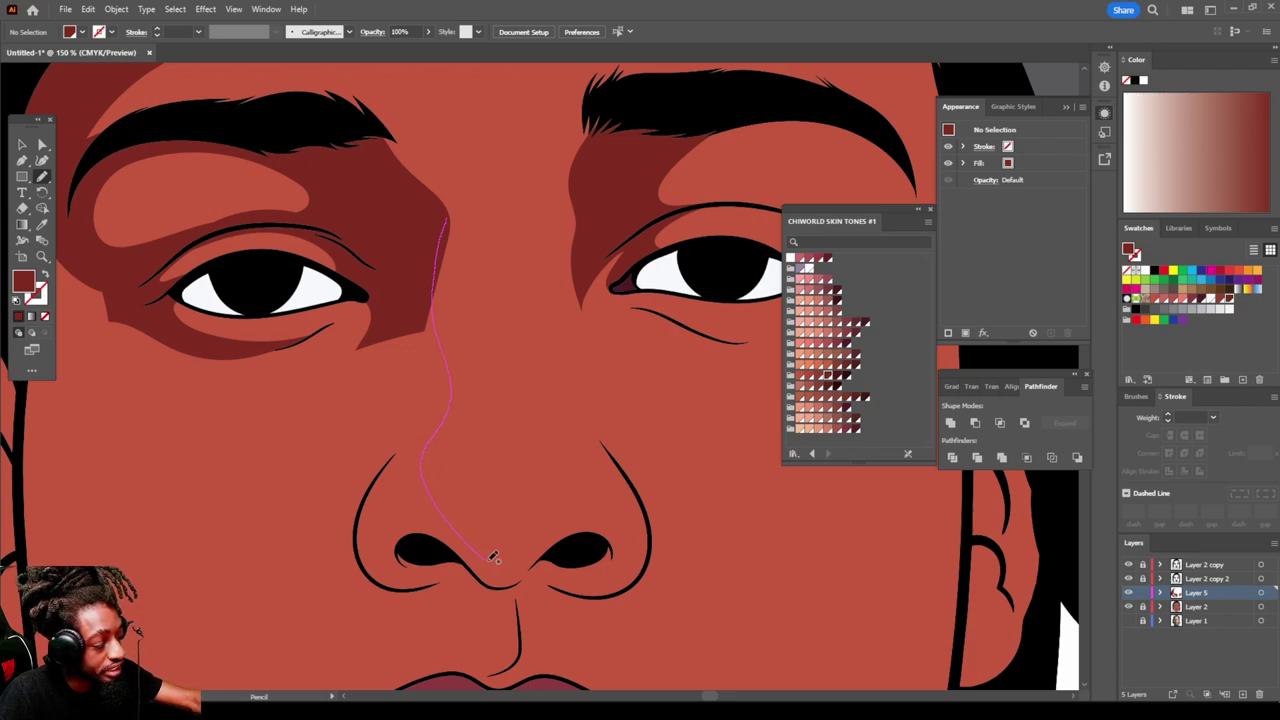
pyautogui.moveTo(557, 530); pyautogui.dragTo(598, 521)
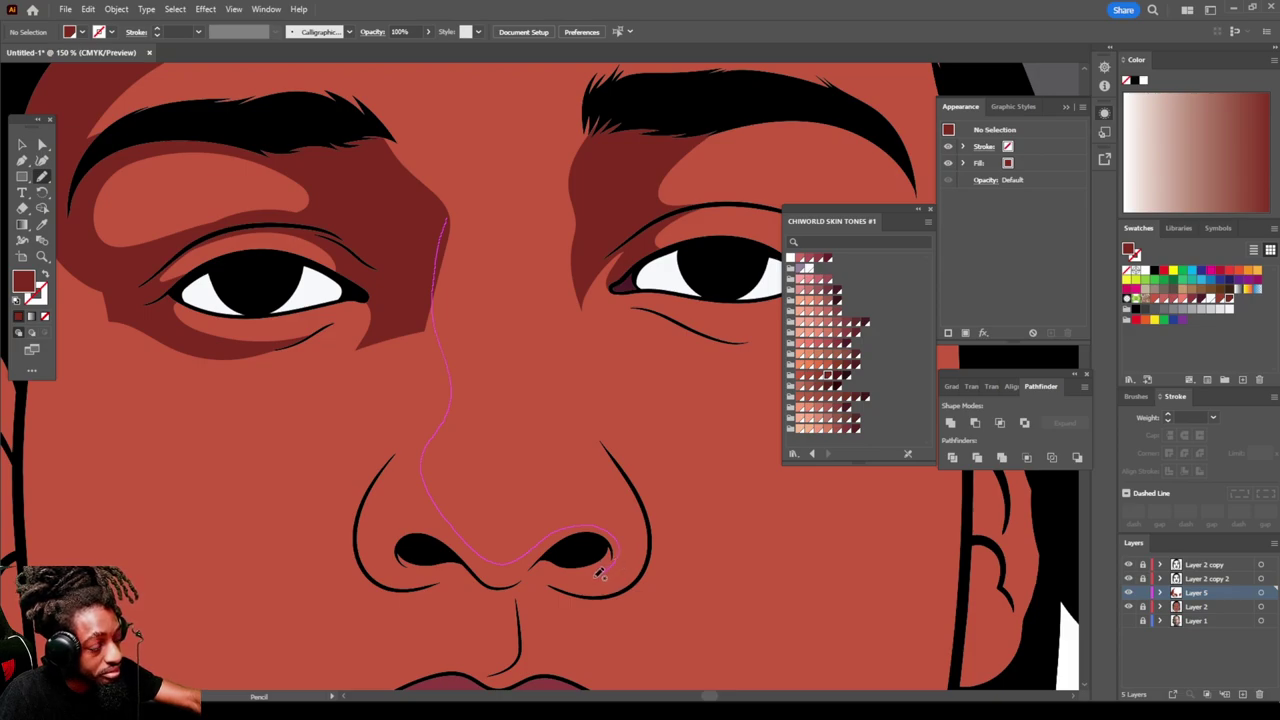
pyautogui.moveTo(620, 583)
pyautogui.mouseDown()
pyautogui.moveTo(648, 552)
pyautogui.moveTo(635, 586)
pyautogui.moveTo(554, 587)
pyautogui.mouseUp()
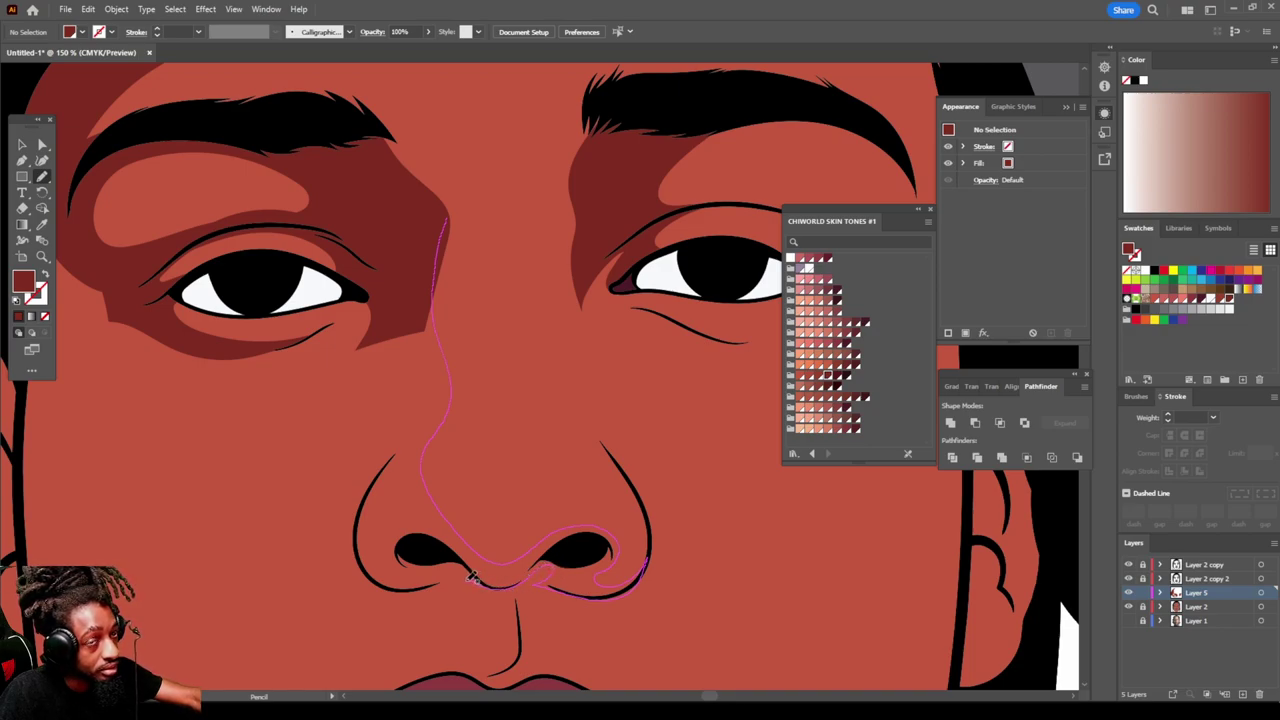
pyautogui.moveTo(440, 591)
pyautogui.mouseDown()
pyautogui.moveTo(361, 594)
pyautogui.moveTo(304, 617)
pyautogui.moveTo(333, 570)
pyautogui.moveTo(340, 512)
pyautogui.mouseUp()
pyautogui.moveTo(381, 438); pyautogui.dragTo(356, 387)
pyautogui.moveTo(365, 337); pyautogui.dragTo(400, 220)
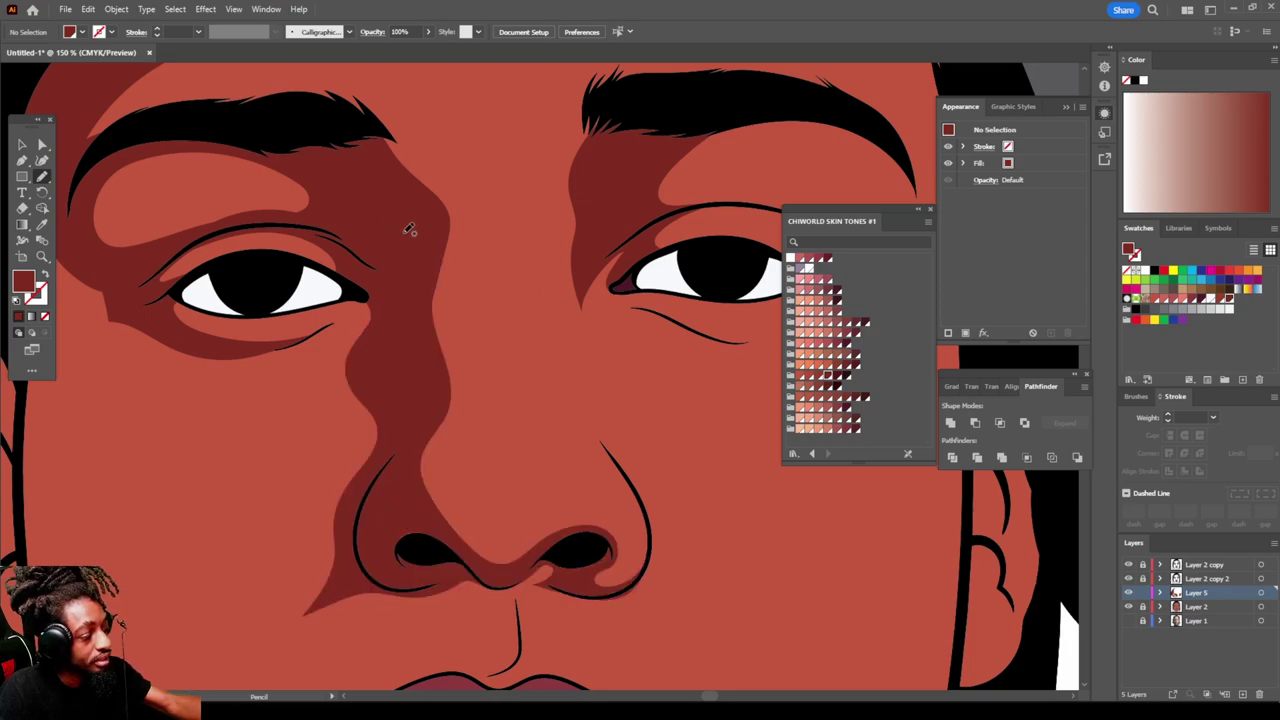
# Step: Draw a shadow from the underside of the nose down to the left half of the upper lip
pyautogui.hotkey('ctrl', '-')
pyautogui.hotkey('ctrl', '-')
pyautogui.hotkey('ctrl', '-')
pyautogui.hotkey('ctrl', '+')
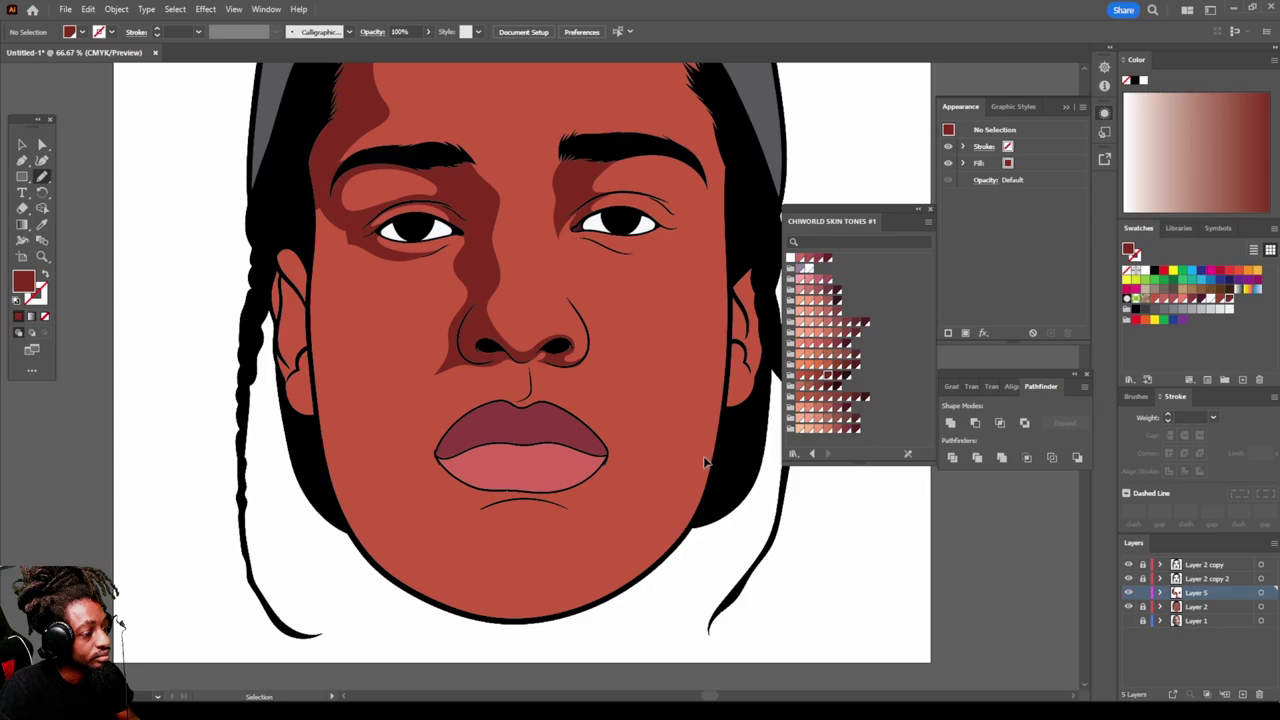
pyautogui.hotkey('ctrl', '+')
pyautogui.hotkey('ctrl', '+')
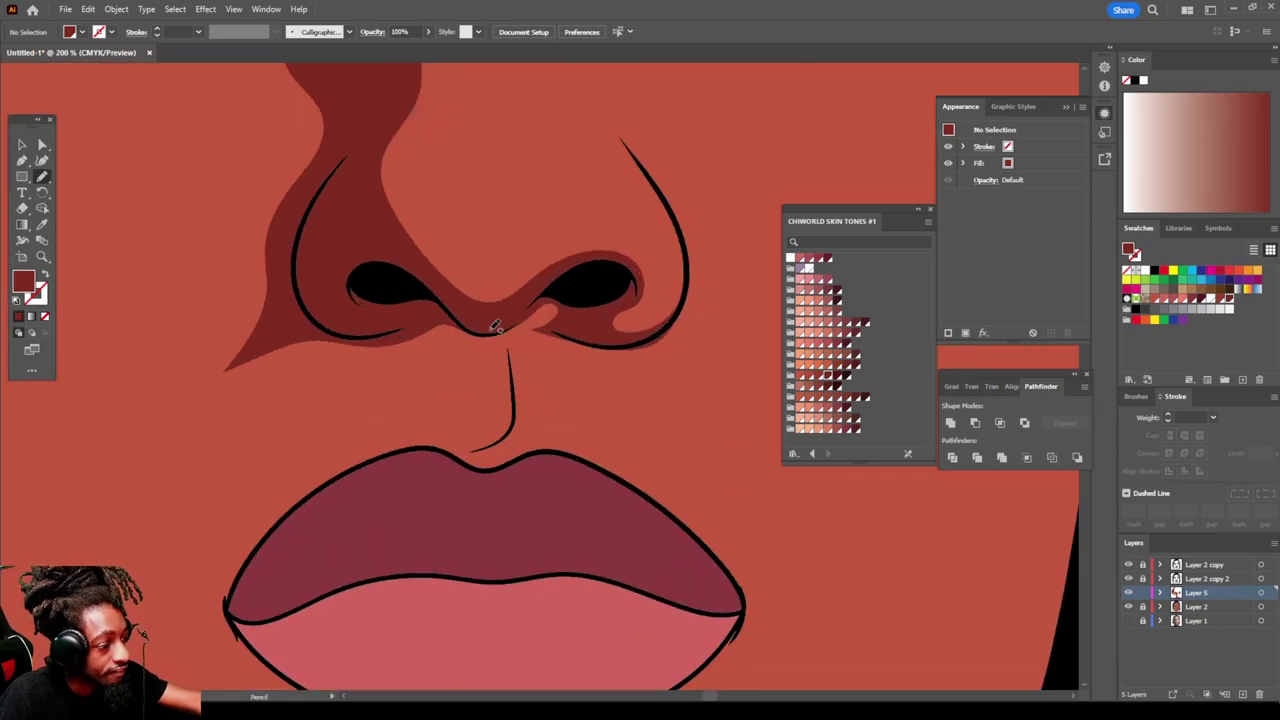
pyautogui.moveTo(492, 323)
pyautogui.mouseDown()
pyautogui.moveTo(431, 459)
pyautogui.moveTo(245, 579)
pyautogui.moveTo(283, 478)
pyautogui.mouseUp()
pyautogui.moveTo(374, 348); pyautogui.dragTo(462, 310)
# Step: Draw one large shadow covering the left side of the face, from the temple and cheek down the jaw to the chin and lower lip
pyautogui.hotkey('ctrl', '-')
pyautogui.hotkey('ctrl', '-')
pyautogui.hotkey('ctrl', '-')
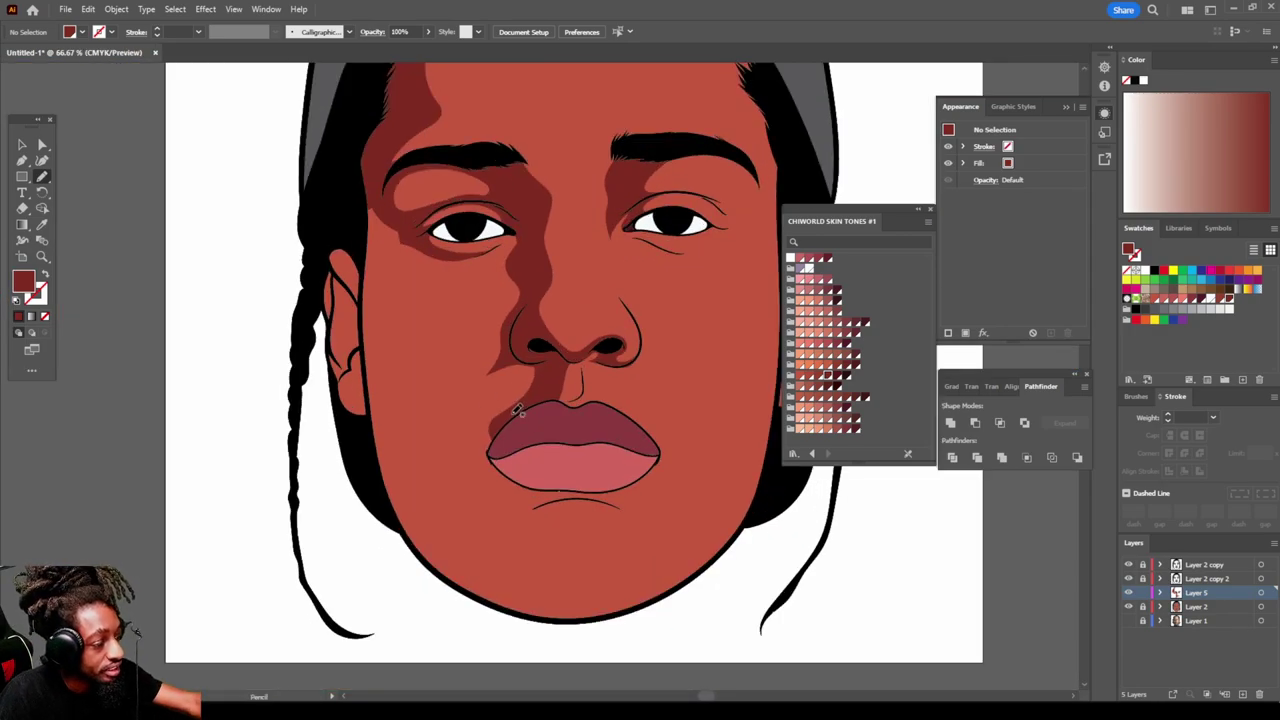
pyautogui.moveTo(538, 378)
pyautogui.mouseDown()
pyautogui.moveTo(467, 432)
pyautogui.moveTo(454, 426)
pyautogui.moveTo(472, 395)
pyautogui.moveTo(450, 427)
pyautogui.moveTo(427, 433)
pyautogui.moveTo(421, 361)
pyautogui.moveTo(386, 286)
pyautogui.mouseUp()
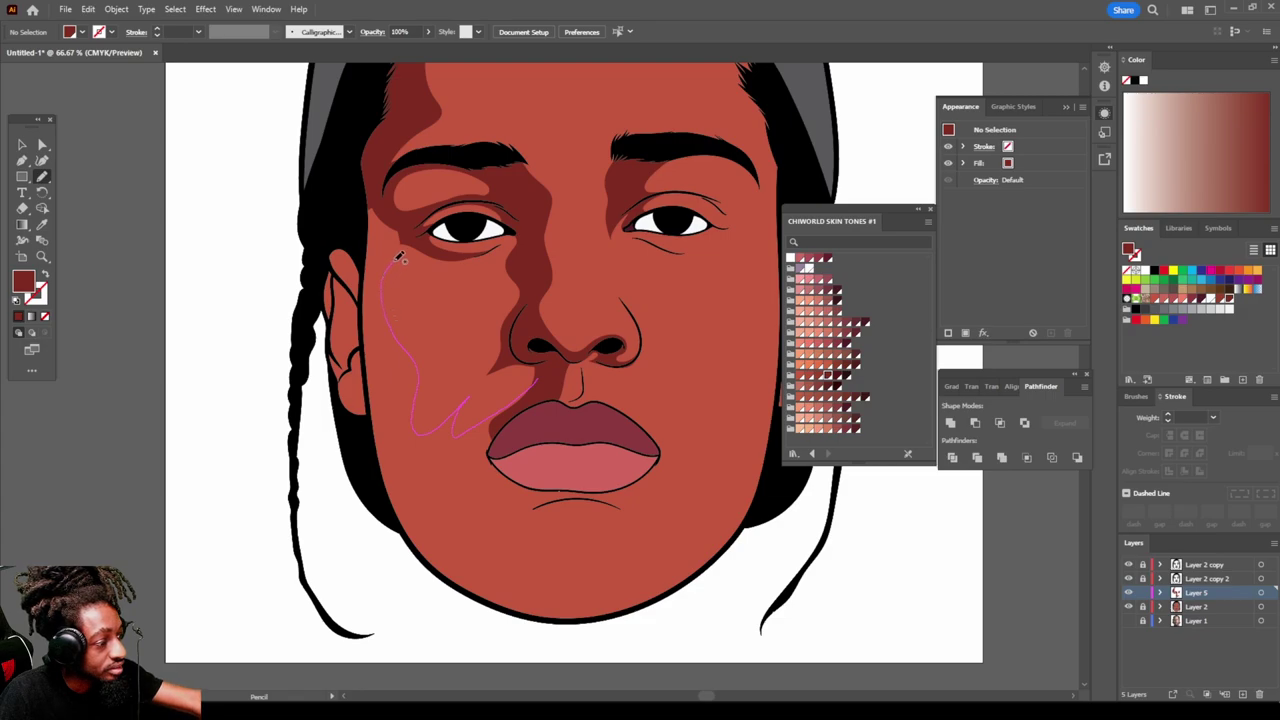
pyautogui.moveTo(427, 248)
pyautogui.mouseDown()
pyautogui.moveTo(392, 208)
pyautogui.moveTo(352, 215)
pyautogui.moveTo(368, 286)
pyautogui.mouseUp()
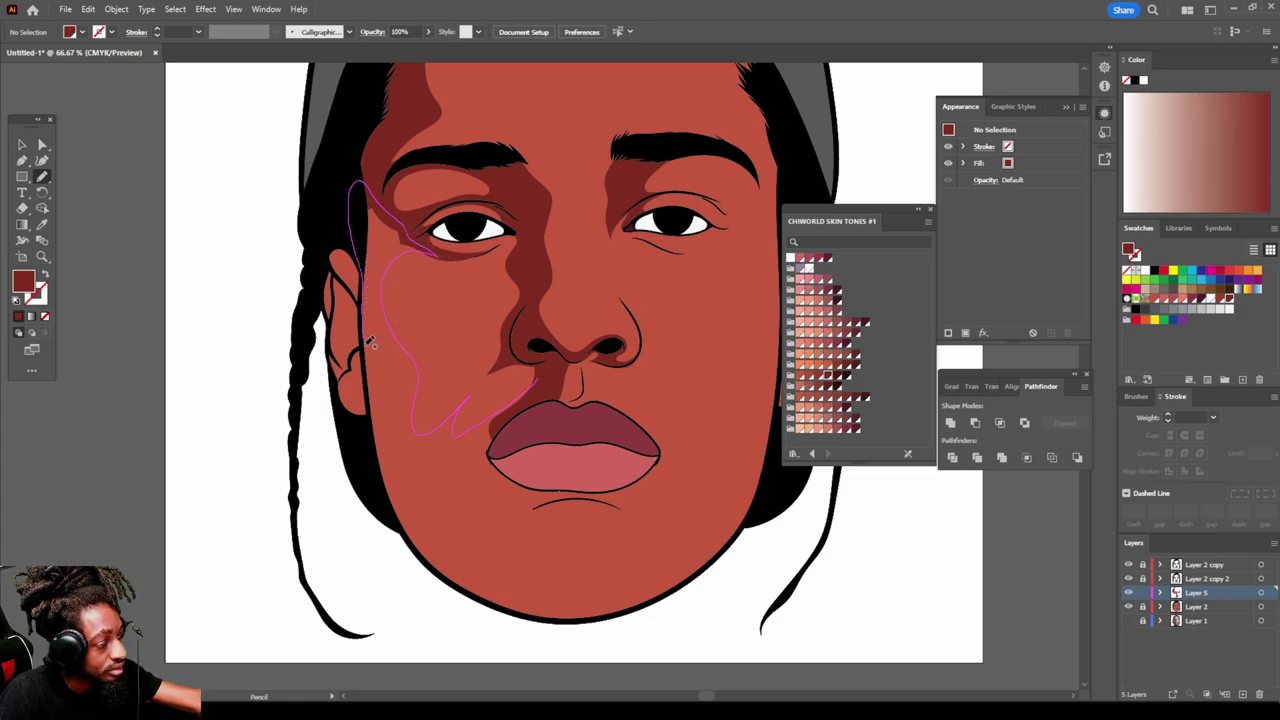
pyautogui.moveTo(400, 497)
pyautogui.mouseDown()
pyautogui.moveTo(430, 557)
pyautogui.moveTo(522, 608)
pyautogui.moveTo(593, 611)
pyautogui.moveTo(664, 588)
pyautogui.moveTo(527, 563)
pyautogui.moveTo(519, 534)
pyautogui.moveTo(575, 494)
pyautogui.mouseUp()
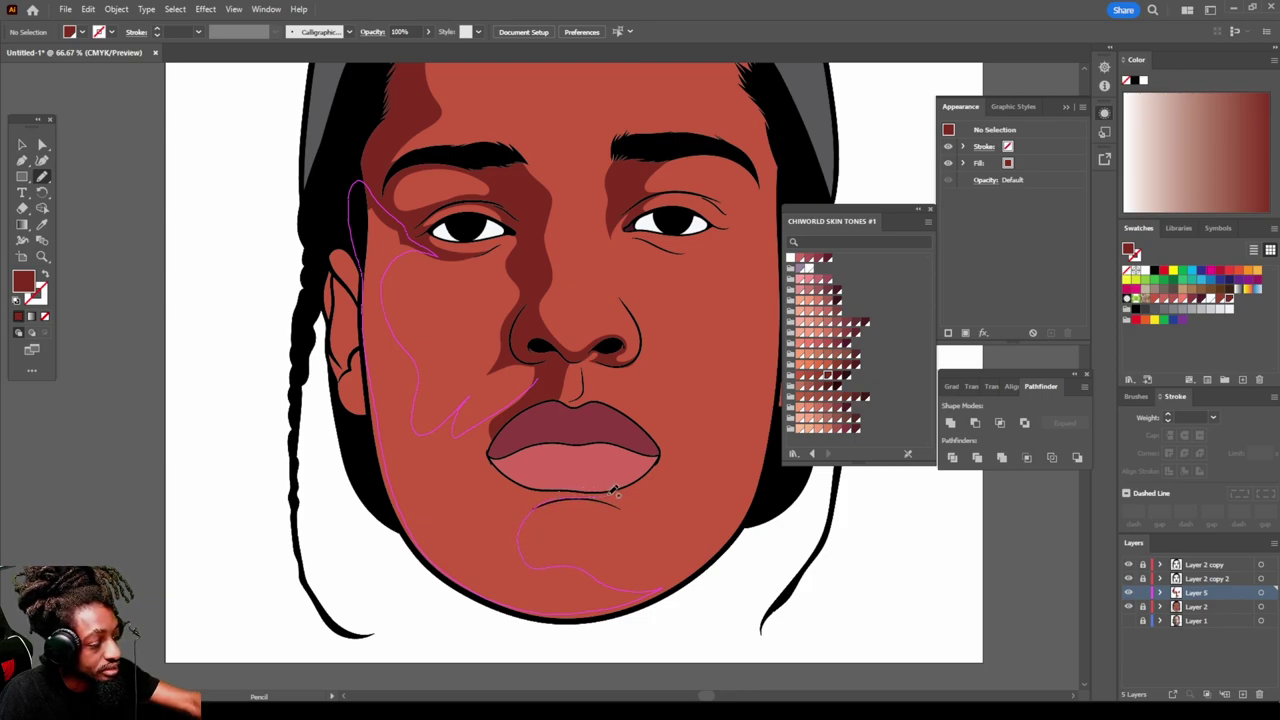
pyautogui.moveTo(651, 464)
pyautogui.mouseDown()
pyautogui.moveTo(559, 438)
pyautogui.moveTo(541, 371)
pyautogui.mouseUp()
# Step: Extend the shadow beneath the lower lip to the right, between the lip outline and the chin crease
pyautogui.scroll(-3, 690, 550)
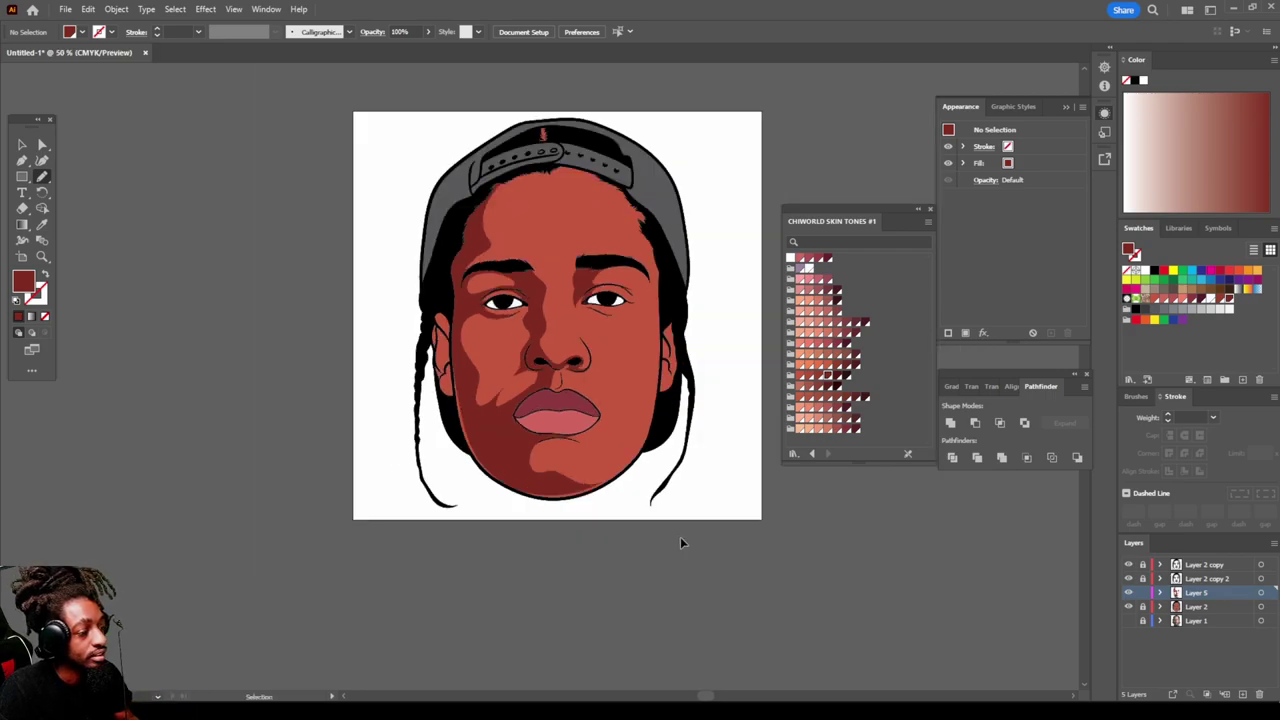
pyautogui.scroll(6, 654, 514)
pyautogui.scroll(-3, 655, 500)
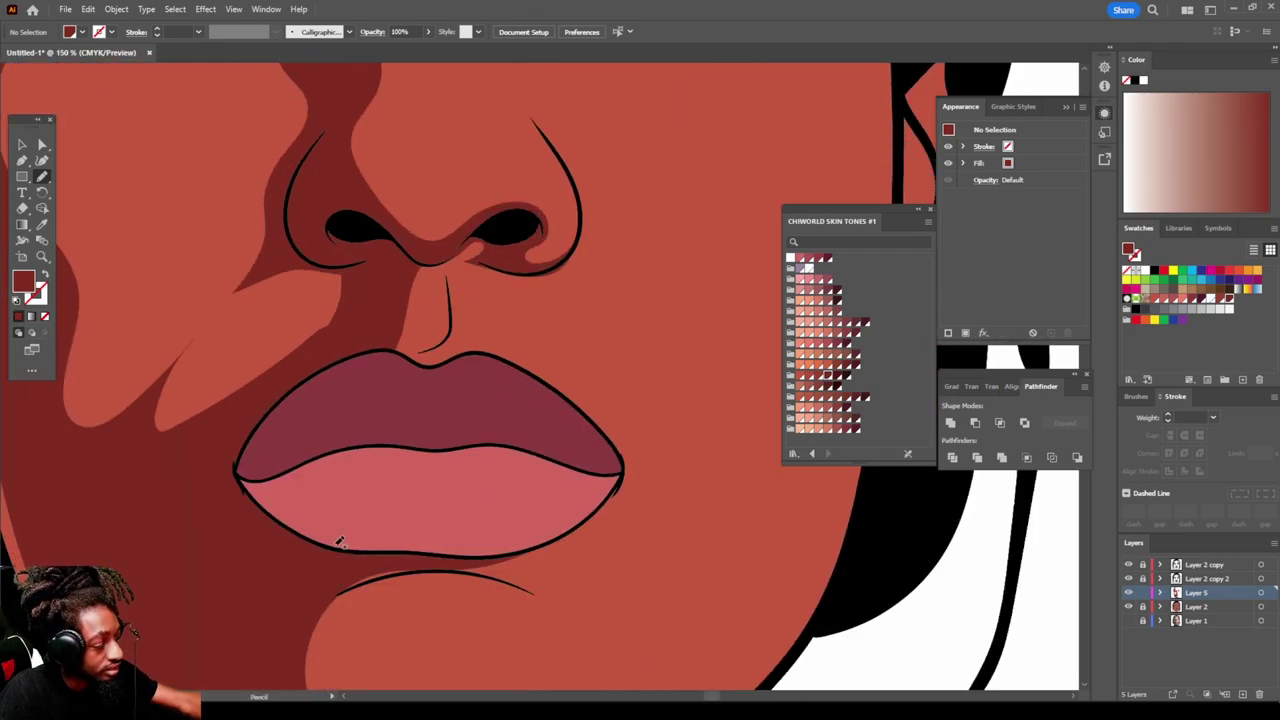
pyautogui.scroll(-1, 343, 540)
pyautogui.moveTo(302, 565)
pyautogui.mouseDown()
pyautogui.moveTo(352, 521)
pyautogui.moveTo(417, 506)
pyautogui.moveTo(545, 534)
pyautogui.moveTo(514, 507)
pyautogui.mouseUp()
pyautogui.moveTo(549, 449); pyautogui.dragTo(548, 452)
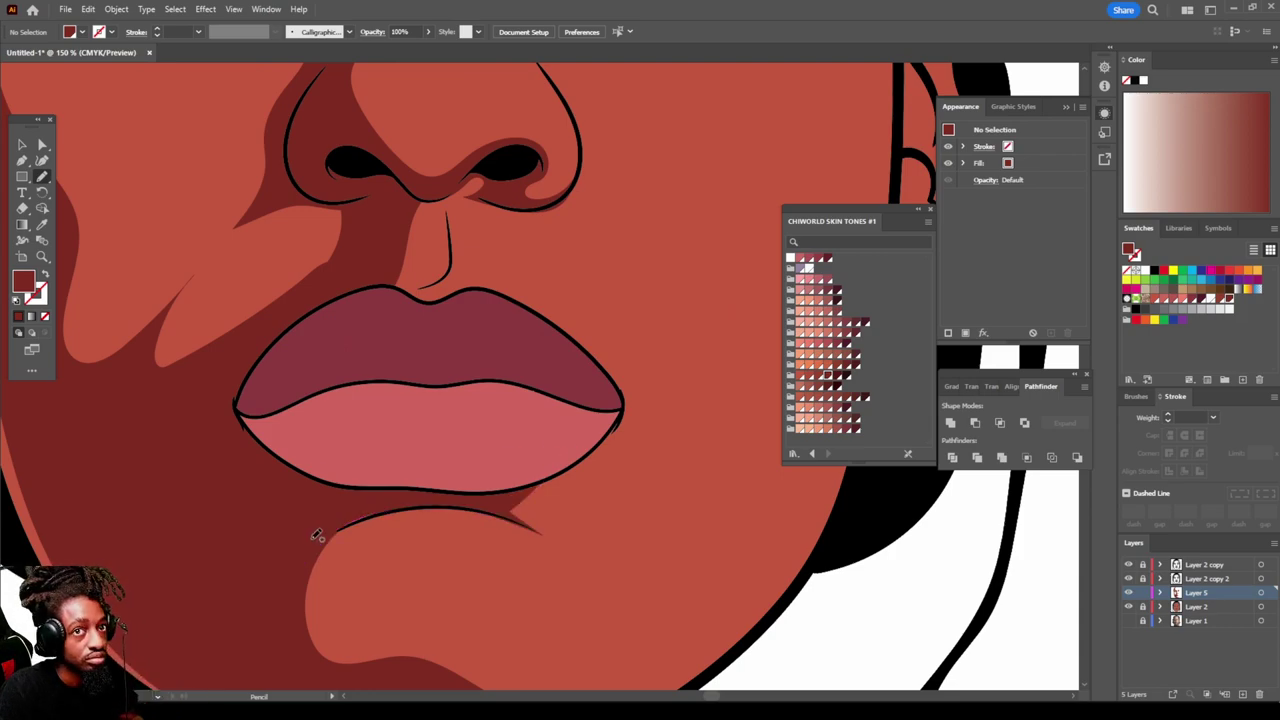
# Step: Draw a dark shadow inside the lobe of the ear on the left side of the face
pyautogui.scroll(-4, 315, 534)
pyautogui.scroll(5, 310, 536)
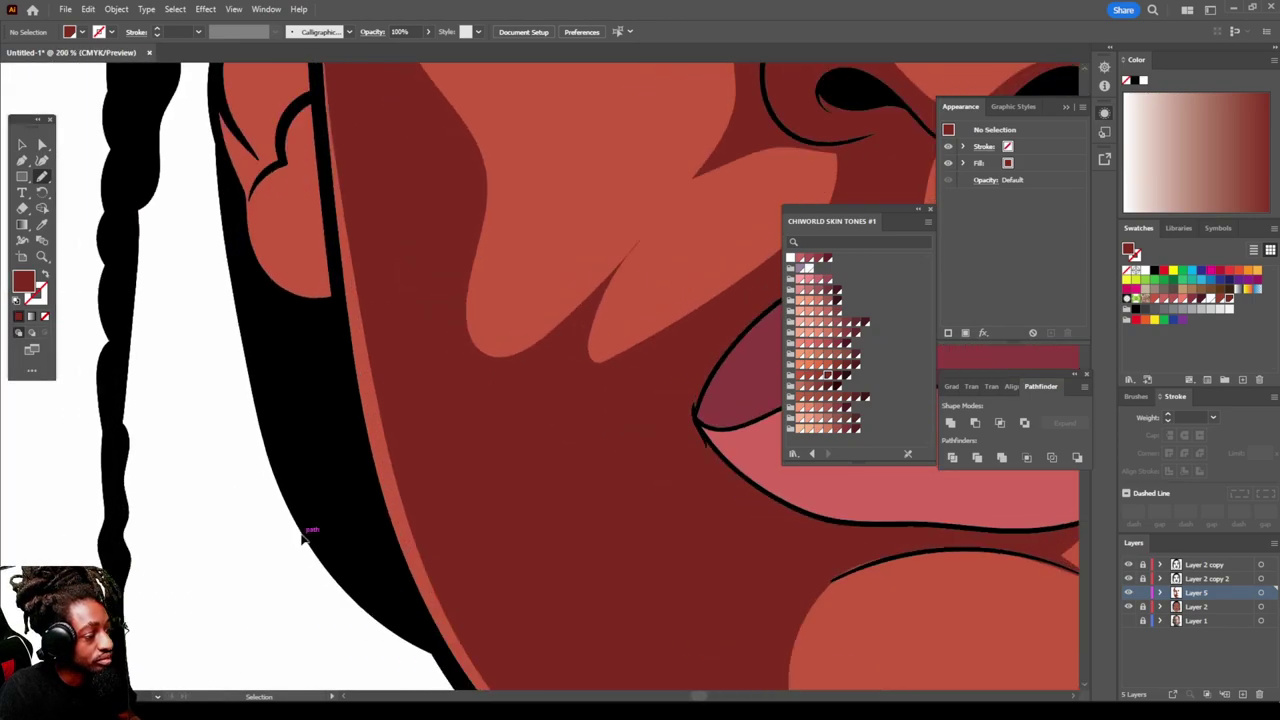
pyautogui.scroll(5, 305, 538)
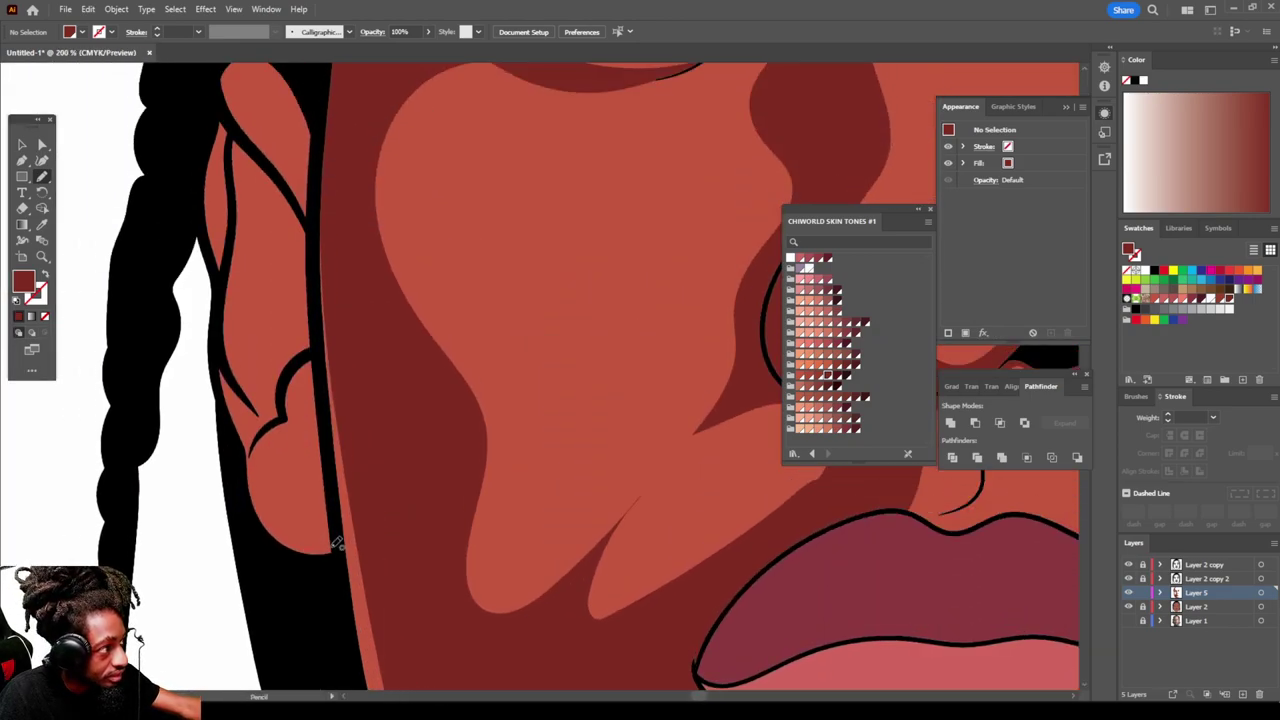
pyautogui.moveTo(273, 519)
pyautogui.mouseDown()
pyautogui.moveTo(264, 462)
pyautogui.moveTo(300, 435)
pyautogui.mouseUp()
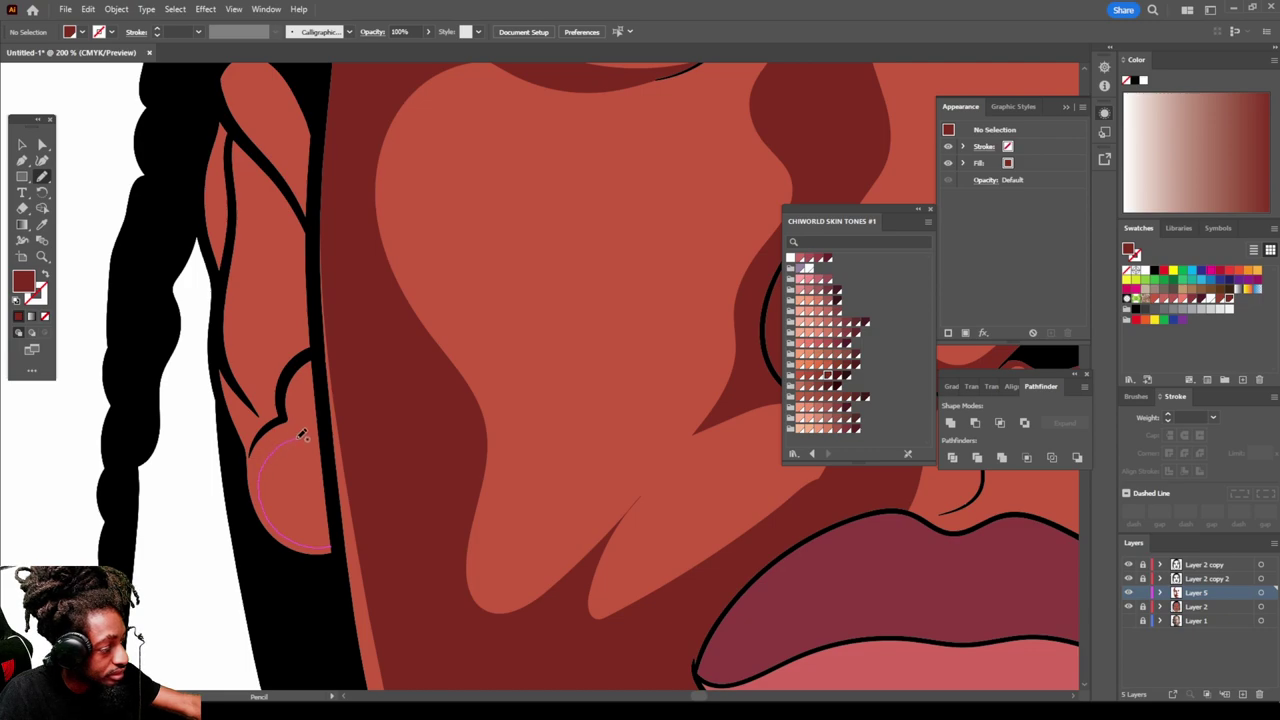
pyautogui.moveTo(320, 366)
pyautogui.mouseDown()
pyautogui.moveTo(331, 530)
pyautogui.moveTo(251, 517)
pyautogui.moveTo(241, 432)
pyautogui.mouseUp()
# Step: Draw dark shadows in the inner hollow, lower fold and outer rim of the same left-side ear
pyautogui.scroll(3, 259, 492)
pyautogui.moveTo(256, 318)
pyautogui.mouseDown()
pyautogui.moveTo(236, 262)
pyautogui.moveTo(309, 352)
pyautogui.moveTo(318, 462)
pyautogui.moveTo(285, 540)
pyautogui.mouseUp()
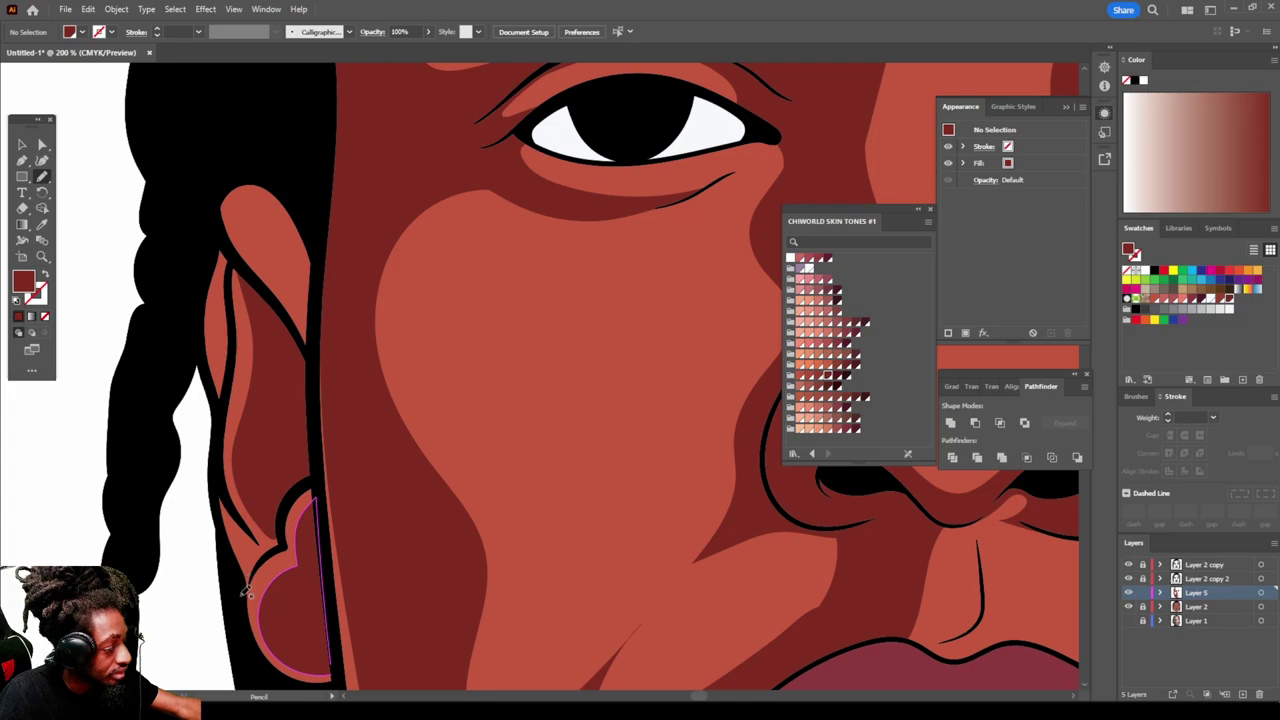
pyautogui.moveTo(272, 548)
pyautogui.mouseDown()
pyautogui.moveTo(217, 491)
pyautogui.moveTo(236, 572)
pyautogui.mouseUp()
pyautogui.moveTo(204, 318)
pyautogui.mouseDown()
pyautogui.moveTo(221, 405)
pyautogui.moveTo(236, 262)
pyautogui.moveTo(200, 234)
pyautogui.mouseUp()
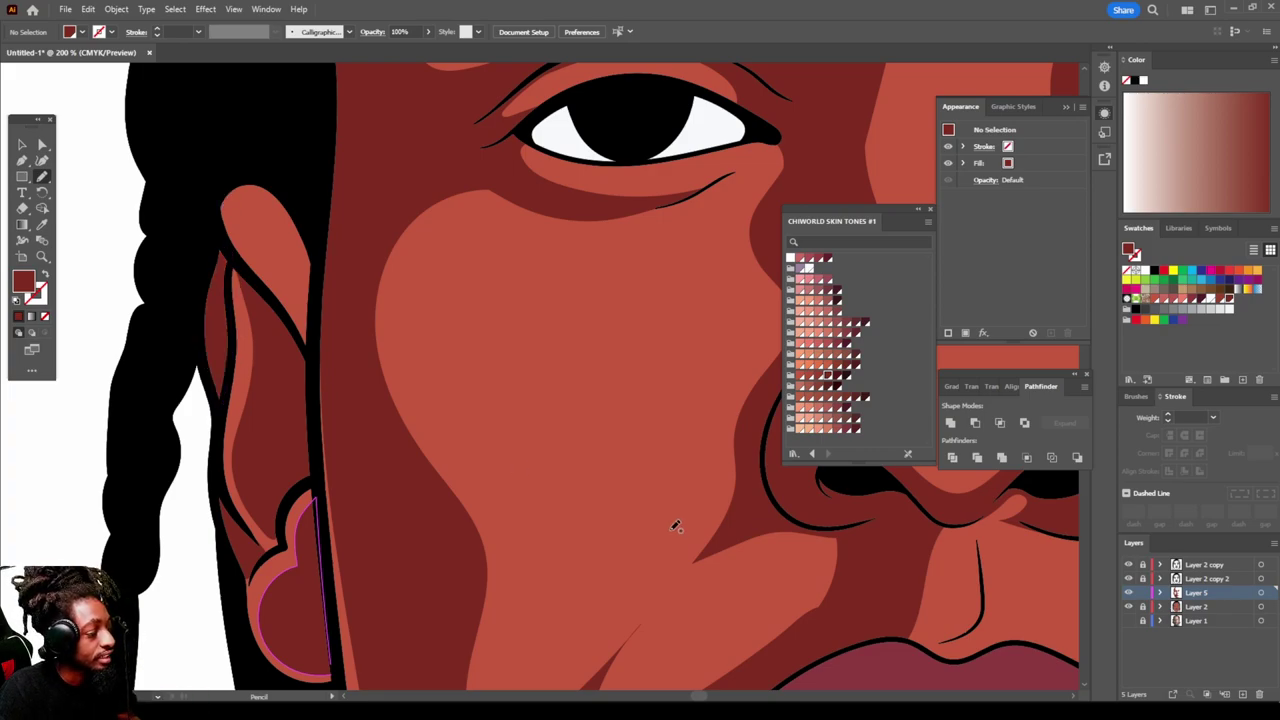
# Step: Draw a dark shadow around the inner folds of the right-side ear, from its upper edge down to the crease above the lobe
pyautogui.hotkey('ctrl', '-')
pyautogui.hotkey('ctrl', '-')
pyautogui.hotkey('ctrl', '-')
pyautogui.hotkey('ctrl', '+')
pyautogui.hotkey('ctrl', '+')
pyautogui.hotkey('ctrl', '+')
pyautogui.hotkey('ctrl', '+')
pyautogui.hotkey('ctrl', '+')
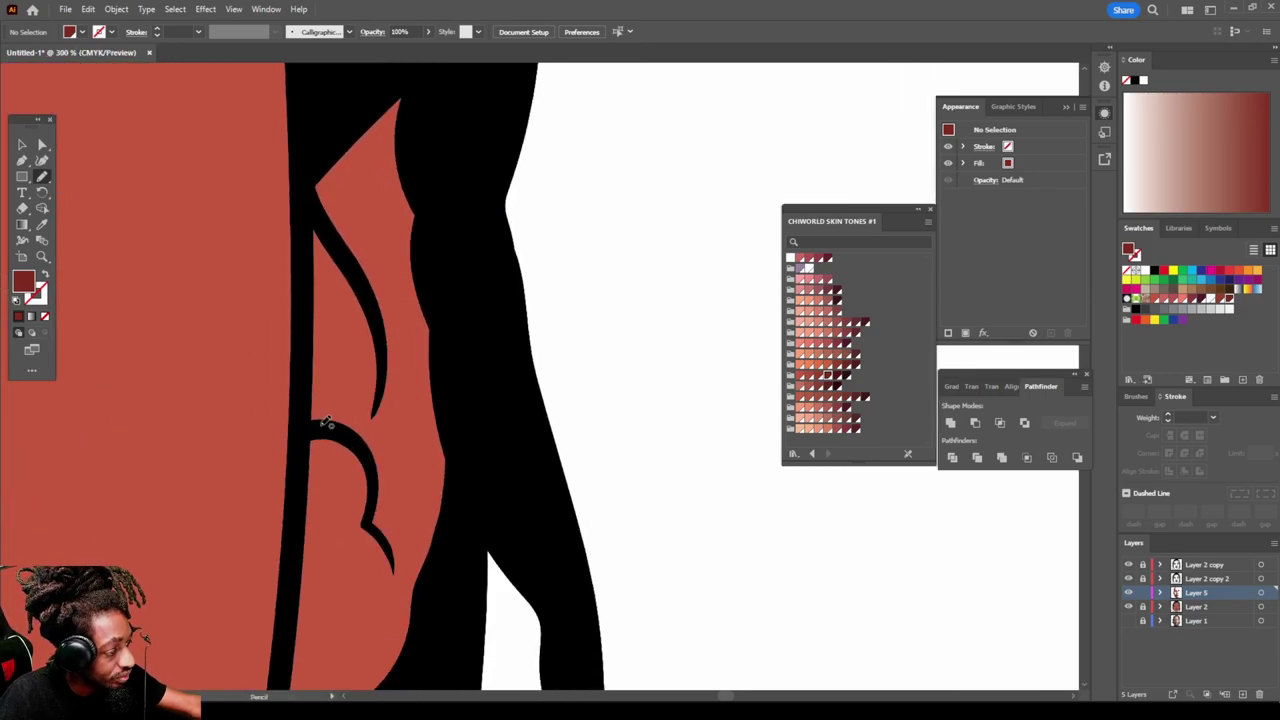
pyautogui.moveTo(320, 292)
pyautogui.mouseDown()
pyautogui.moveTo(306, 158)
pyautogui.moveTo(354, 101)
pyautogui.moveTo(372, 185)
pyautogui.mouseUp()
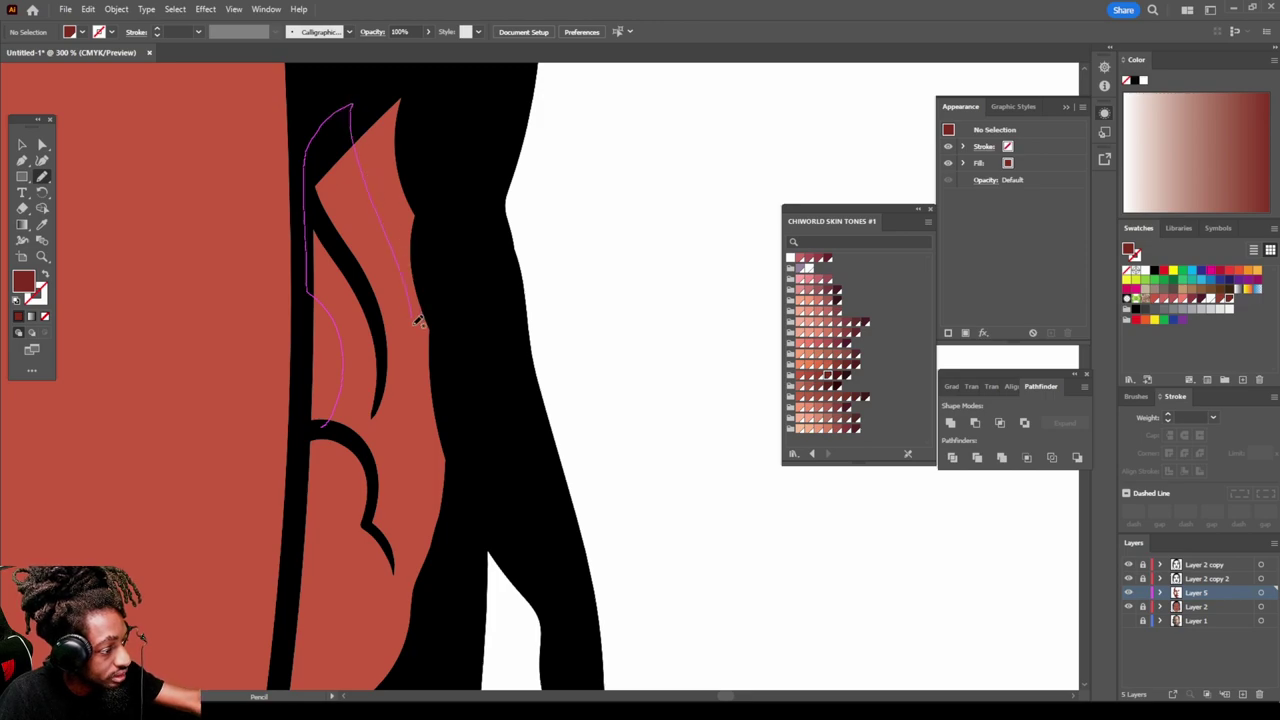
pyautogui.moveTo(401, 433); pyautogui.dragTo(413, 497)
pyautogui.moveTo(401, 583)
pyautogui.mouseDown()
pyautogui.moveTo(355, 522)
pyautogui.moveTo(369, 482)
pyautogui.moveTo(344, 439)
pyautogui.moveTo(309, 440)
pyautogui.mouseUp()
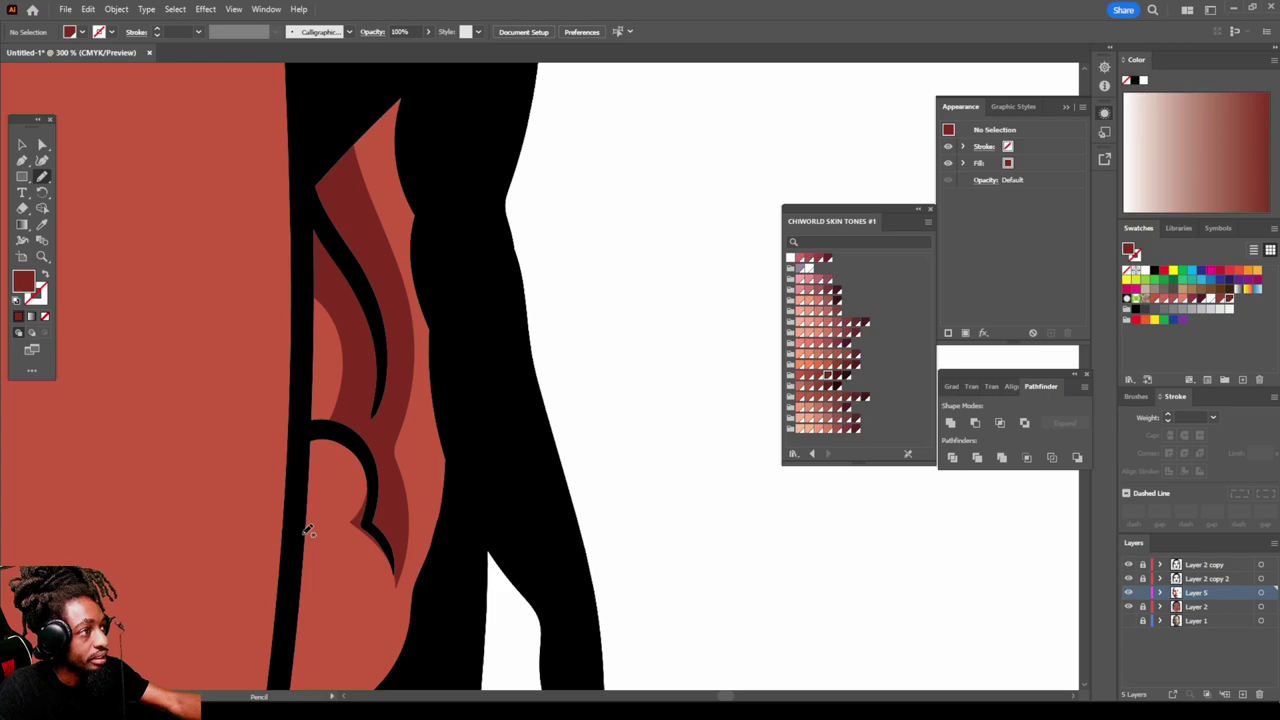
# Step: Draw a narrow dark shadow beneath the right-side eye, along the lower-lid crease
pyautogui.scroll(-6, 692, 428)
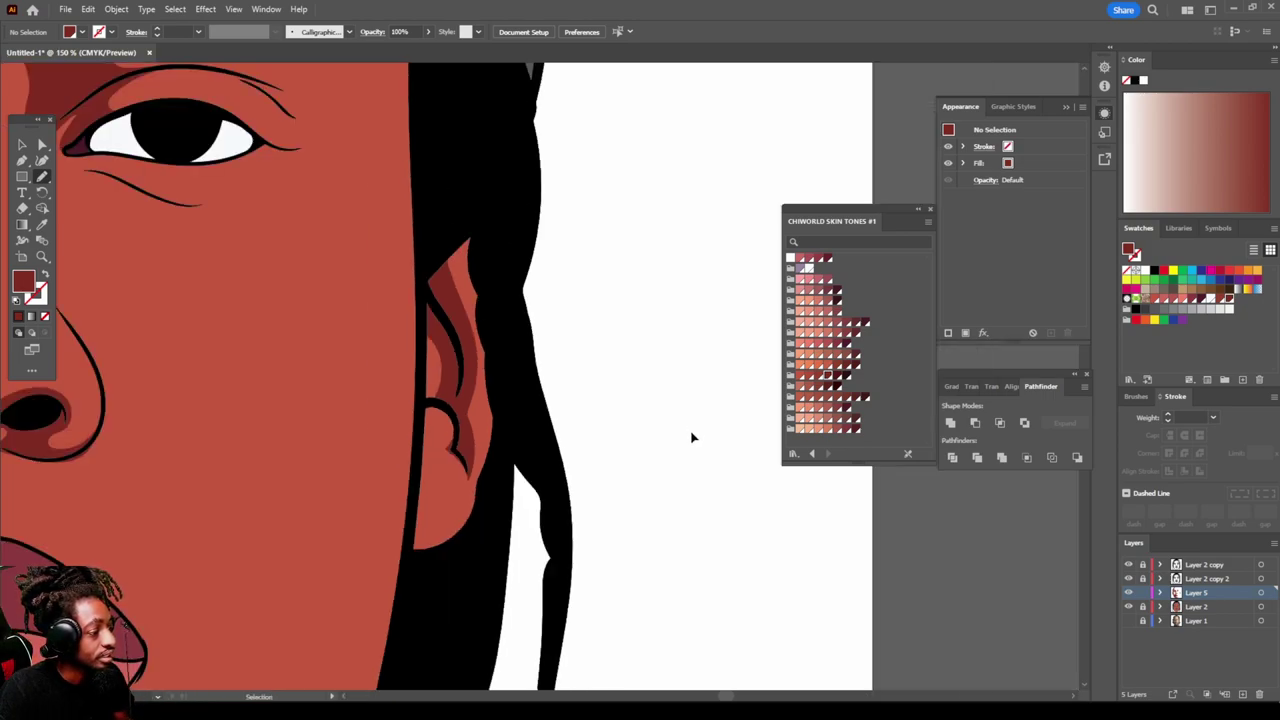
pyautogui.scroll(2, 680, 426)
pyautogui.scroll(4, 665, 420)
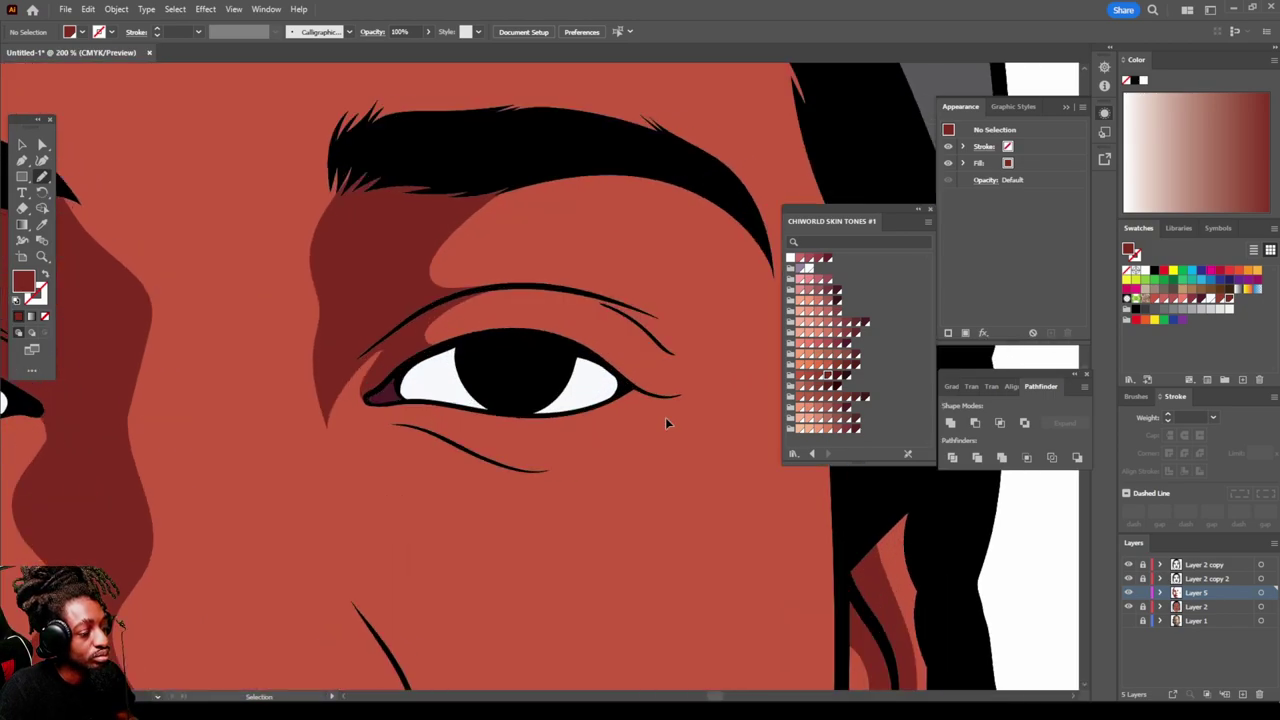
pyautogui.moveTo(290, 402)
pyautogui.mouseDown()
pyautogui.moveTo(376, 413)
pyautogui.moveTo(513, 470)
pyautogui.moveTo(578, 473)
pyautogui.moveTo(382, 390)
pyautogui.moveTo(291, 395)
pyautogui.mouseUp()
# Step: Examine the dark skin shadows across the whole face and around the nose and lips
pyautogui.hotkey('ctrl', '-')
pyautogui.scroll(-5, 406, 557)
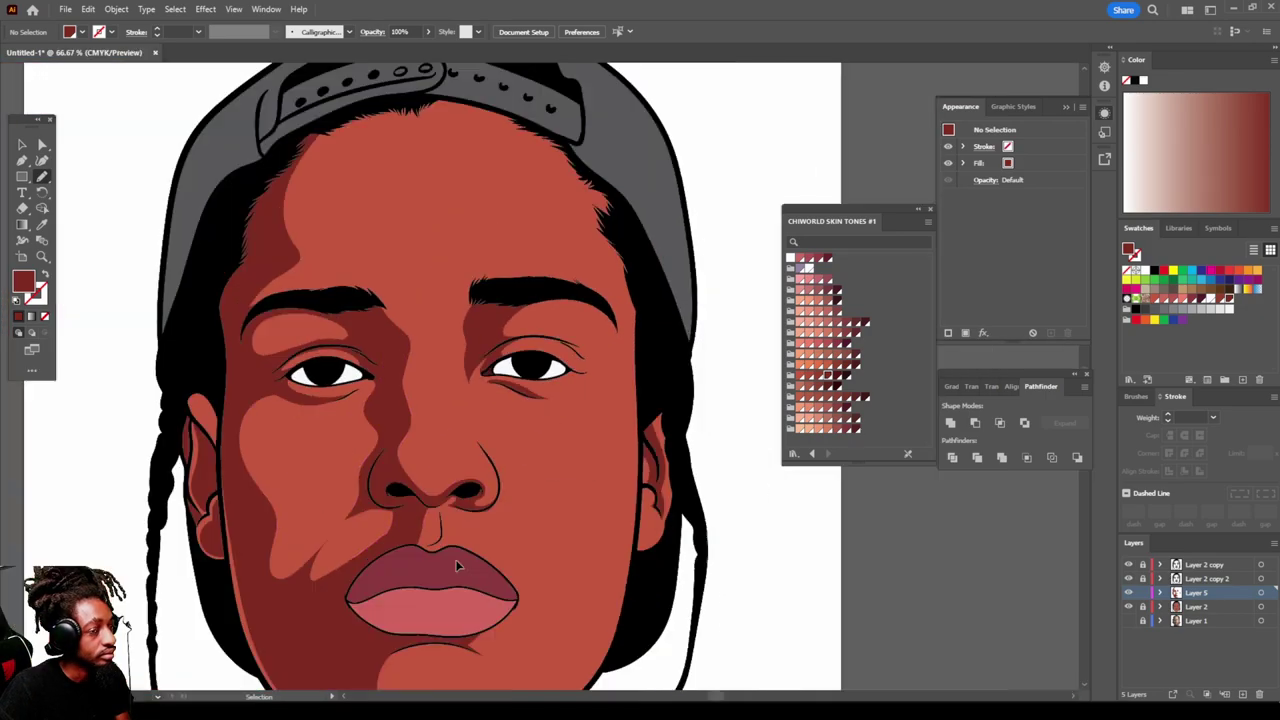
pyautogui.scroll(1, 565, 597)
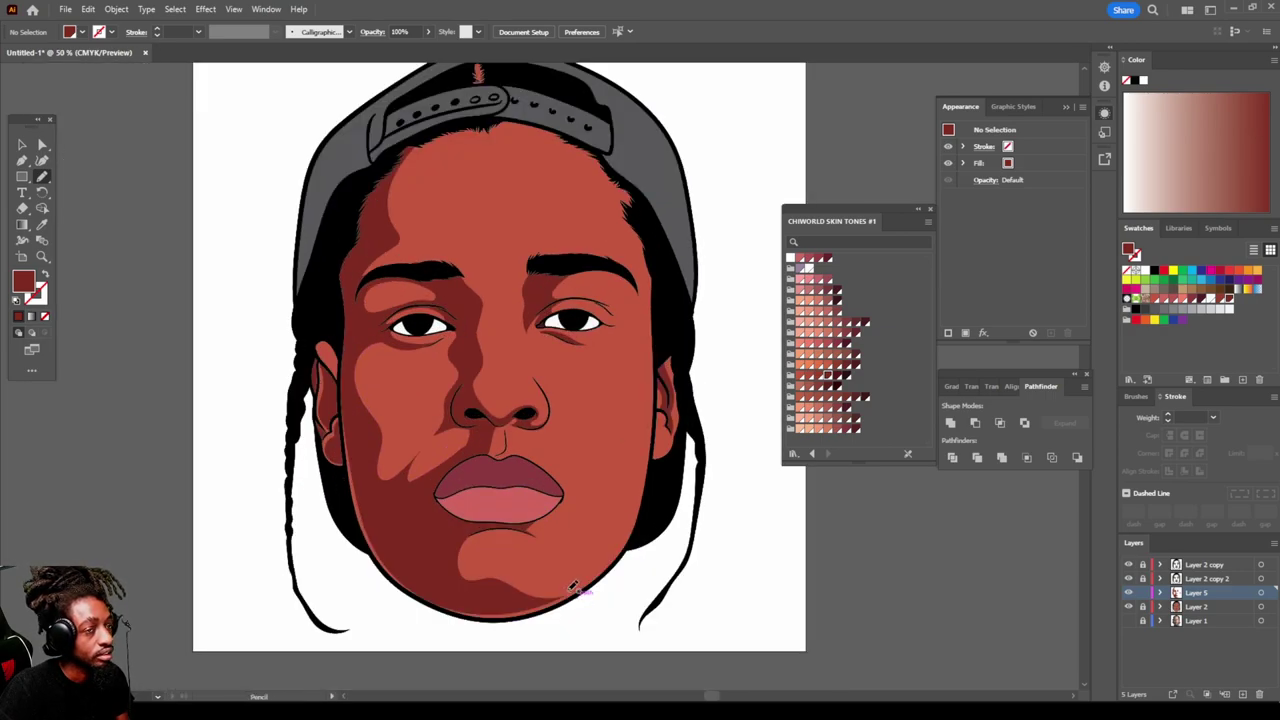
pyautogui.scroll(1, 566, 588)
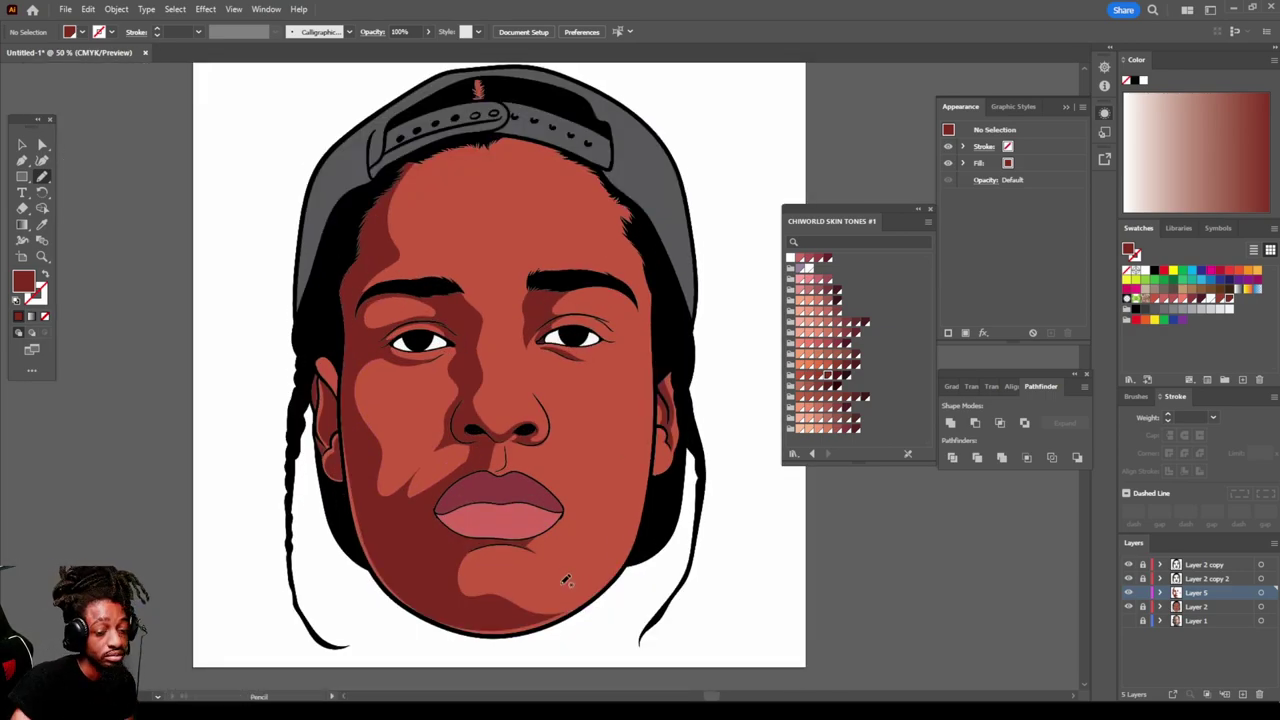
pyautogui.scroll(3, 520, 470)
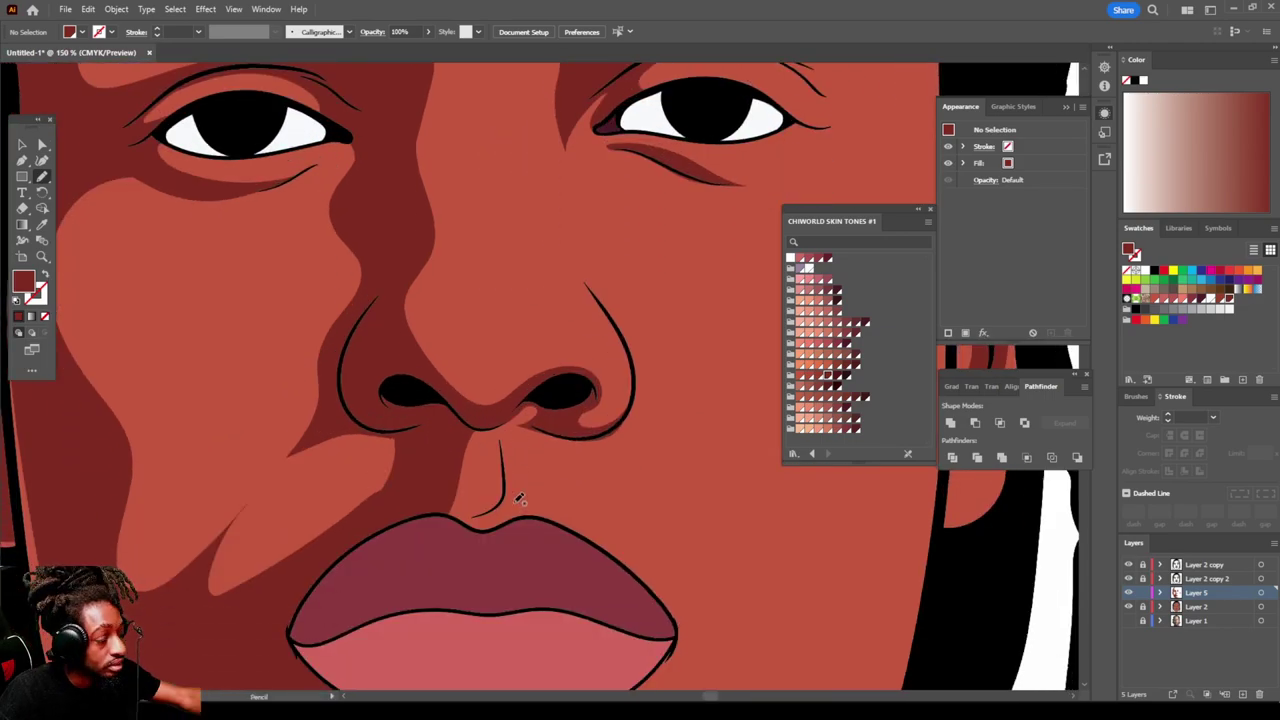
pyautogui.moveTo(338, 428)
pyautogui.mouseDown()
pyautogui.moveTo(381, 462)
pyautogui.moveTo(274, 568)
pyautogui.moveTo(350, 540)
pyautogui.moveTo(428, 380)
pyautogui.mouseUp()
pyautogui.hotkey('ctrl', '-')
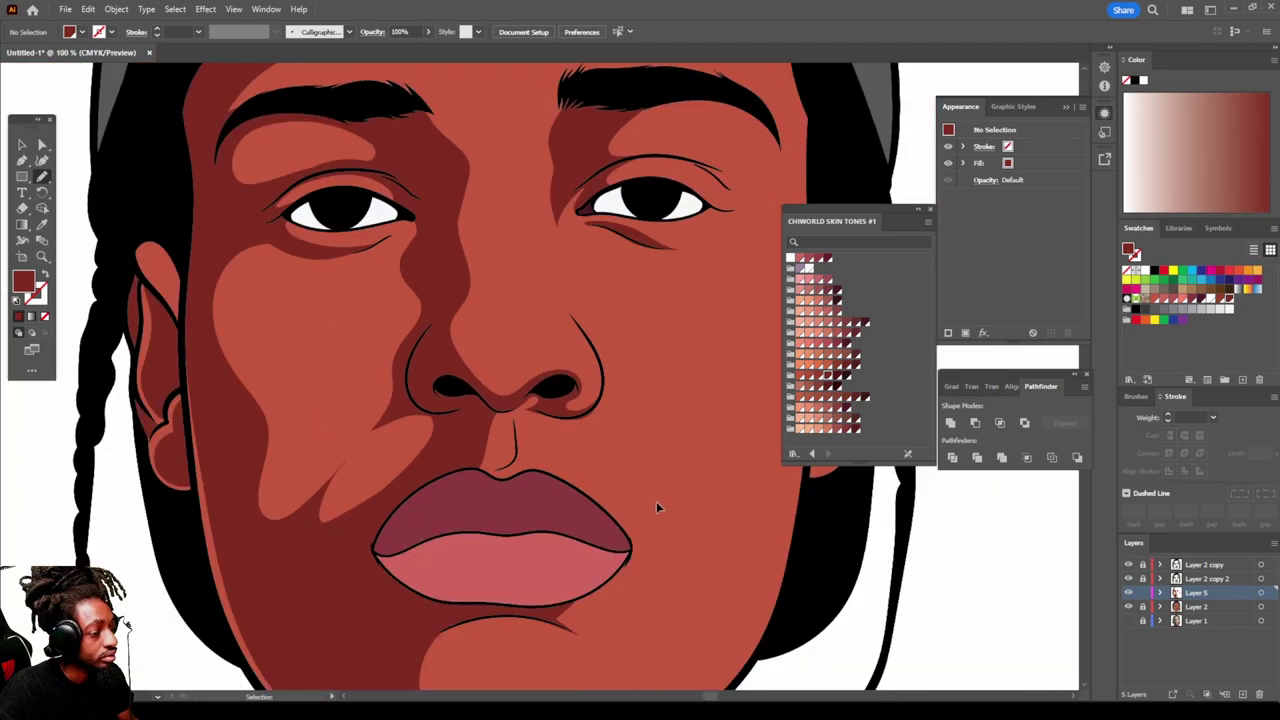
pyautogui.hotkey('ctrl', '-')
pyautogui.hotkey('ctrl', '-')
pyautogui.hotkey('ctrl', '-')
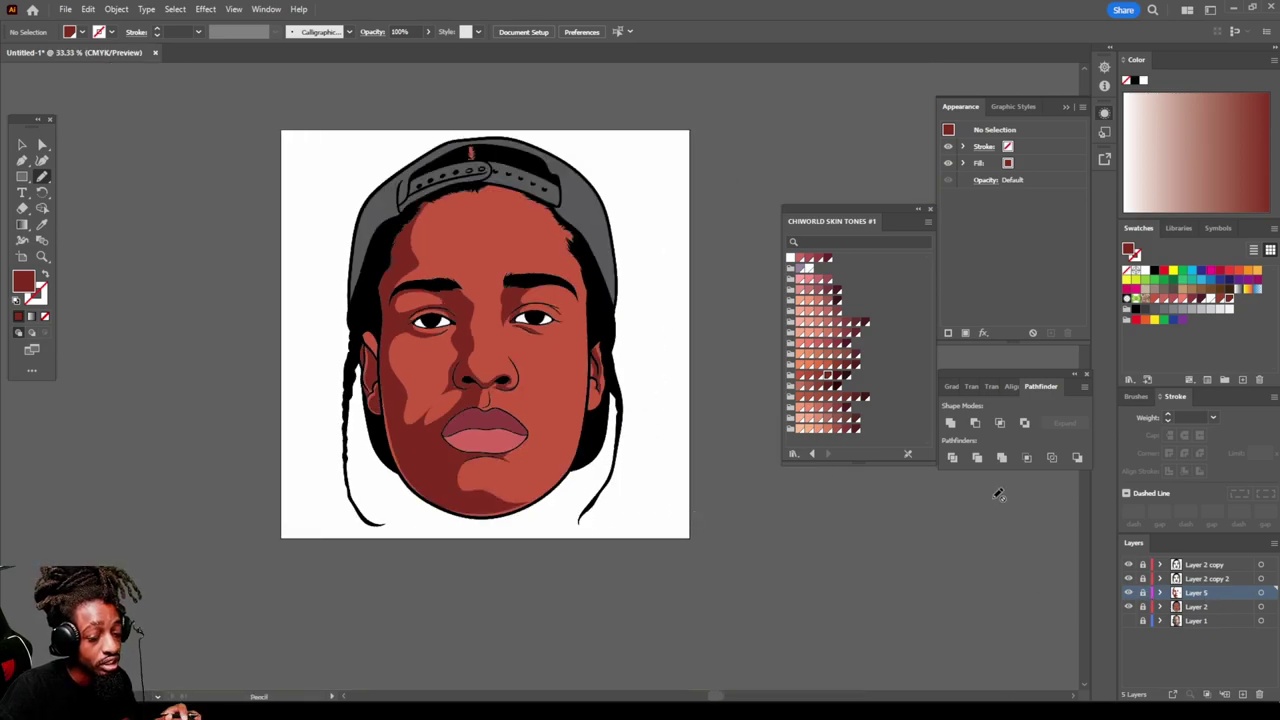
# Step: Add a new layer between Layer 2 and Layer 5 and choose a red-brown skin tone slightly darker than the base as fill
pyautogui.click(1189, 609)
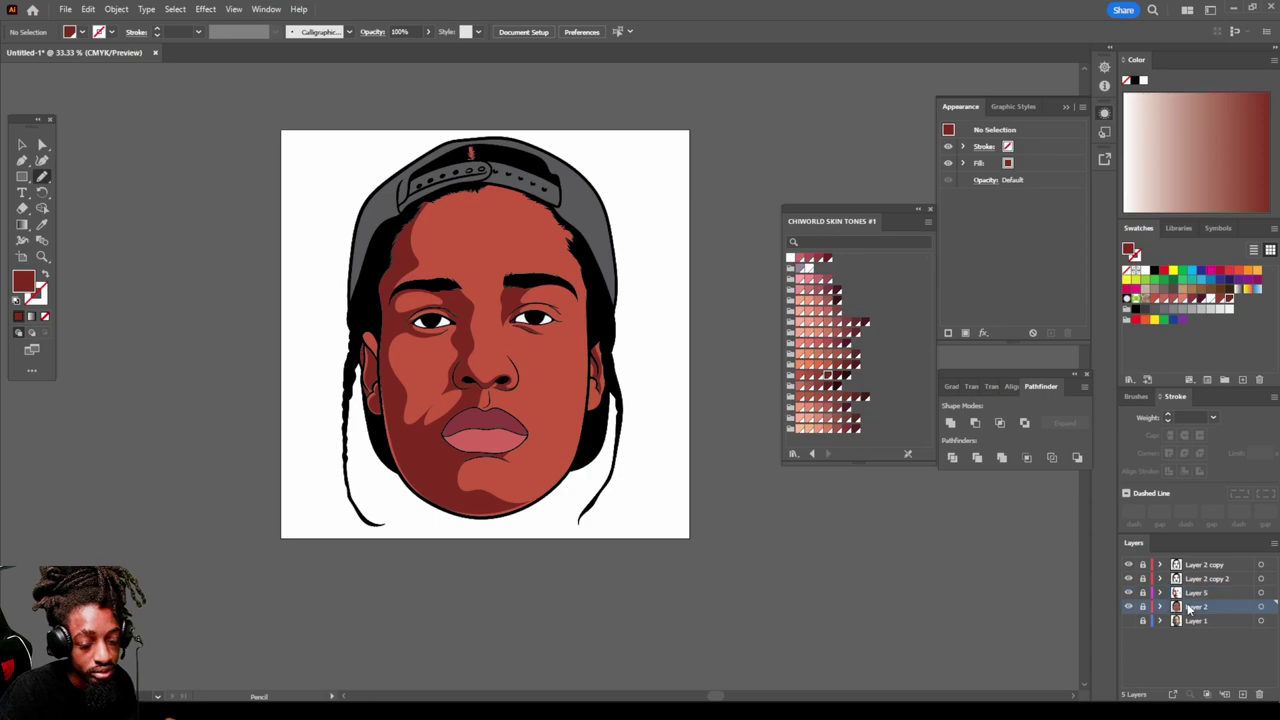
pyautogui.click(1243, 694)
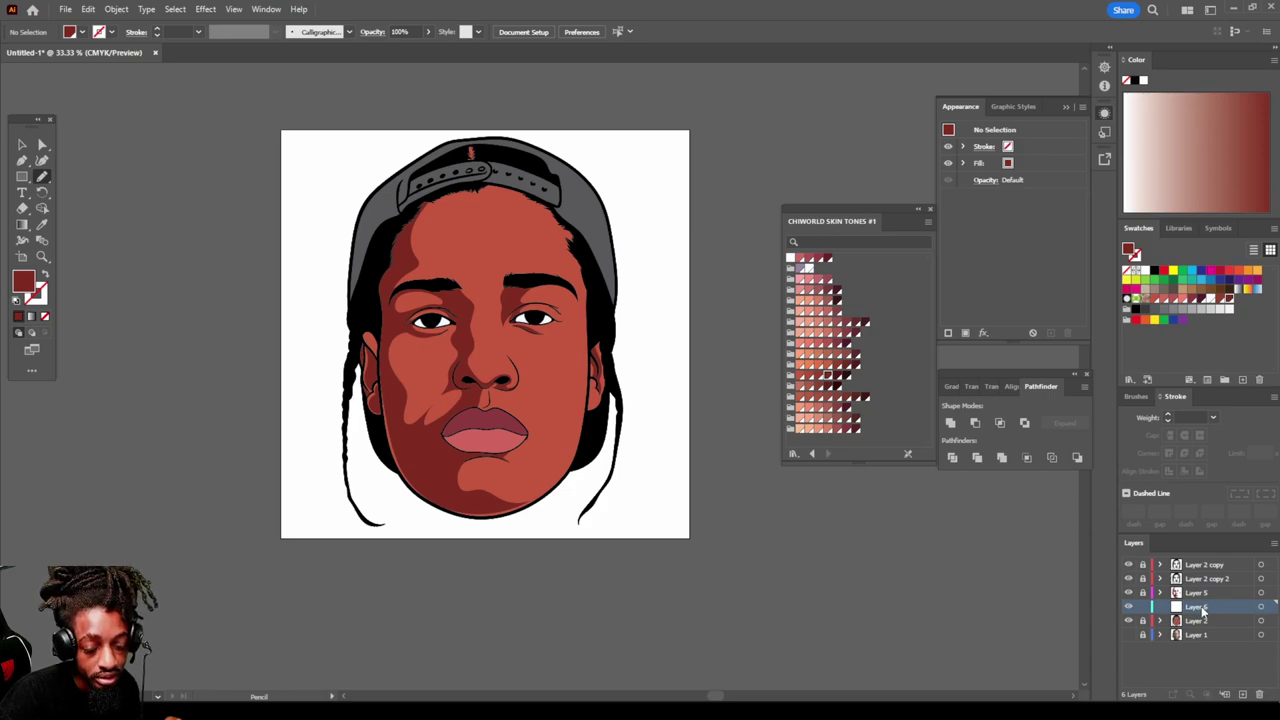
pyautogui.click(807, 377)
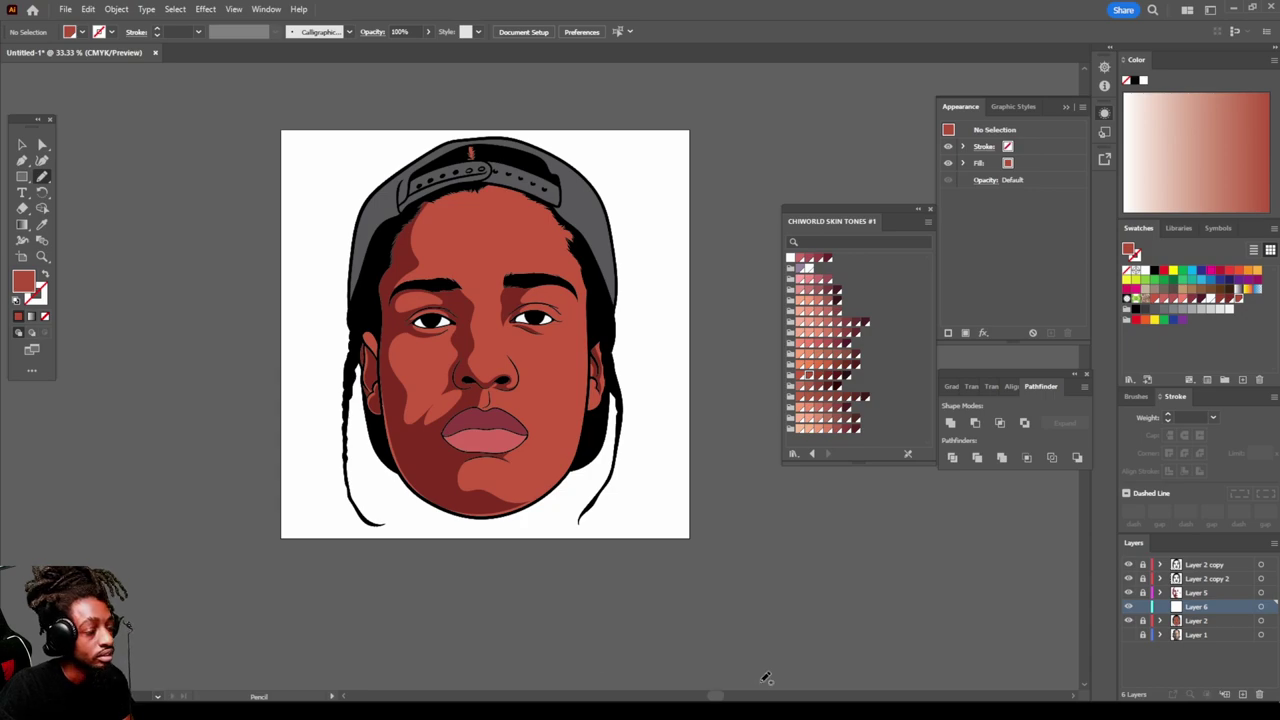
# Step: Try a mid-tone shadow beside the dark shadow on the nose bridge, then undo it
pyautogui.hotkey('ctrl', '=')
pyautogui.hotkey('ctrl', '=')
pyautogui.hotkey('ctrl', '=')
pyautogui.hotkey('ctrl', '=')
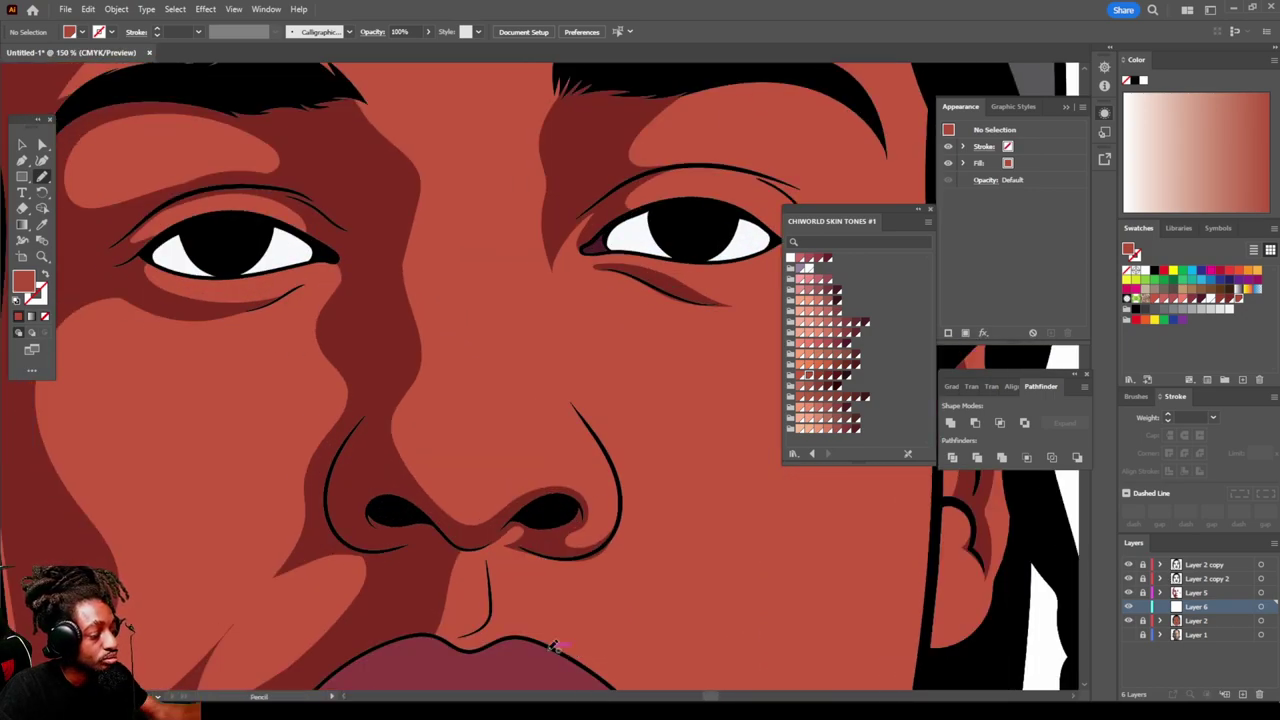
pyautogui.moveTo(376, 478)
pyautogui.mouseDown()
pyautogui.moveTo(444, 536)
pyautogui.moveTo(357, 443)
pyautogui.moveTo(374, 476)
pyautogui.mouseUp()
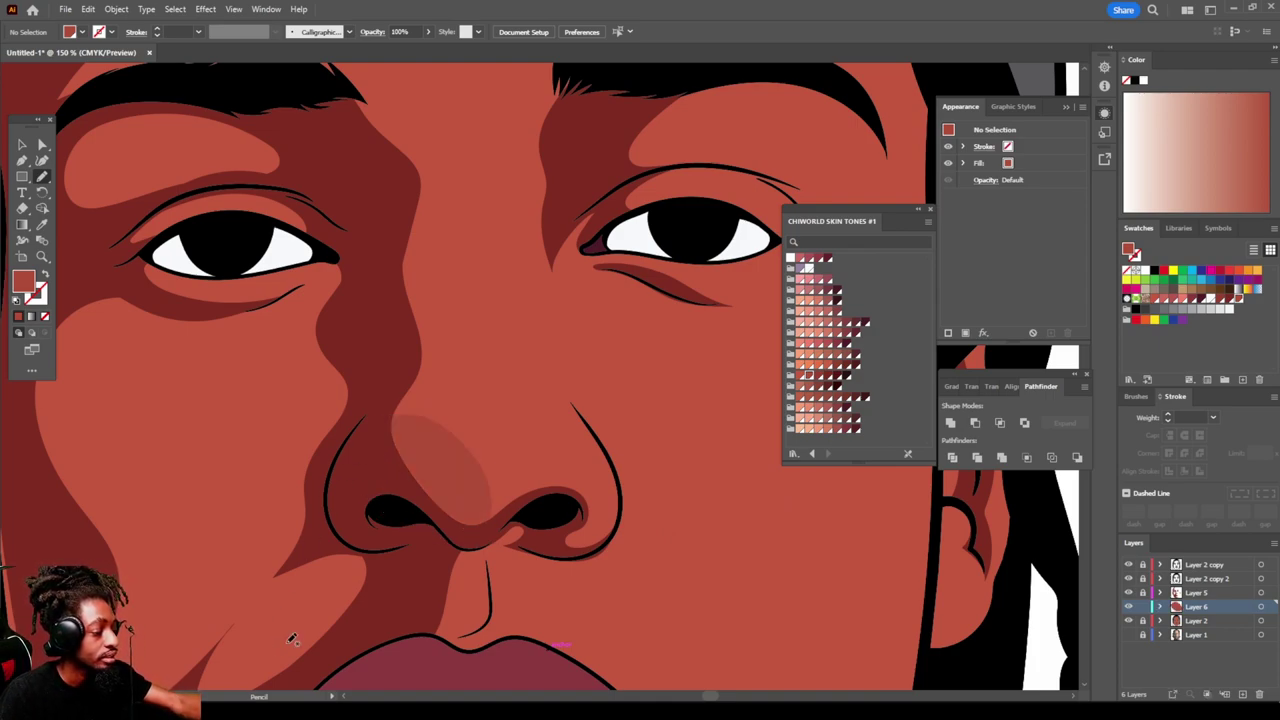
pyautogui.hotkey('ctrl', 'z')
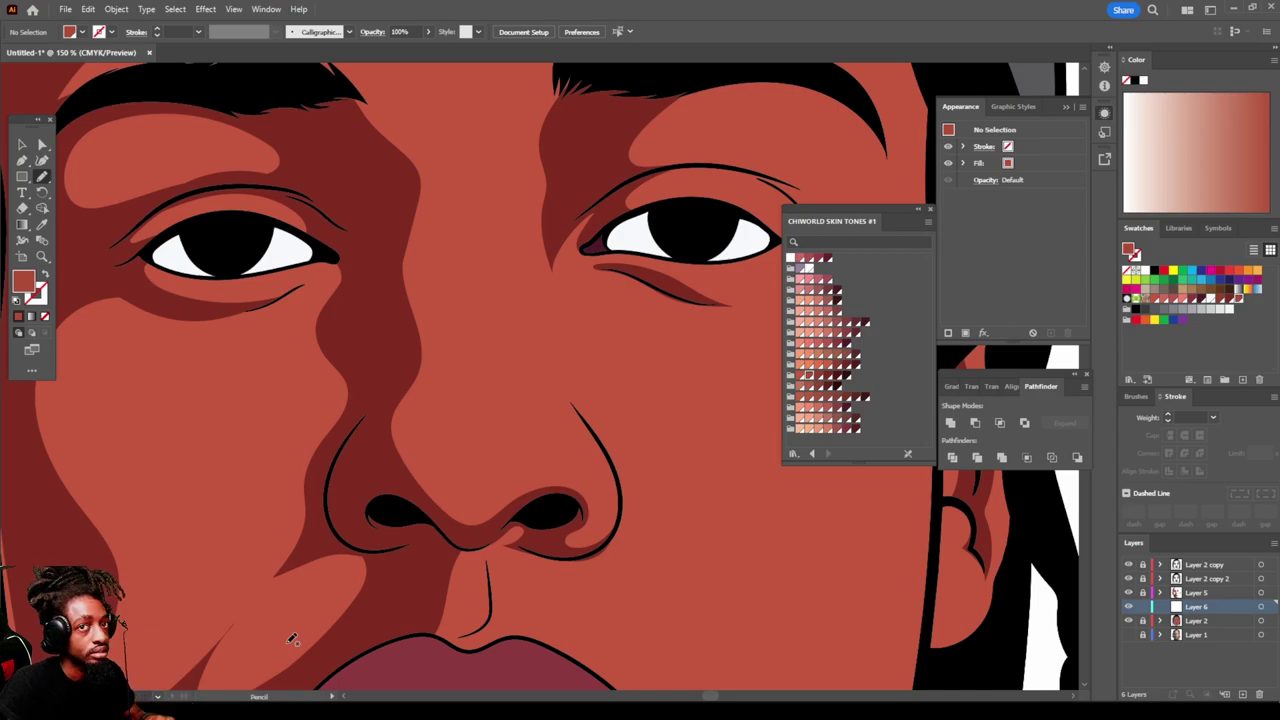
# Step: Draw a mid-tone shadow from the chin along the jaw and up the right side of the cheek
pyautogui.scroll(-5, 249, 626)
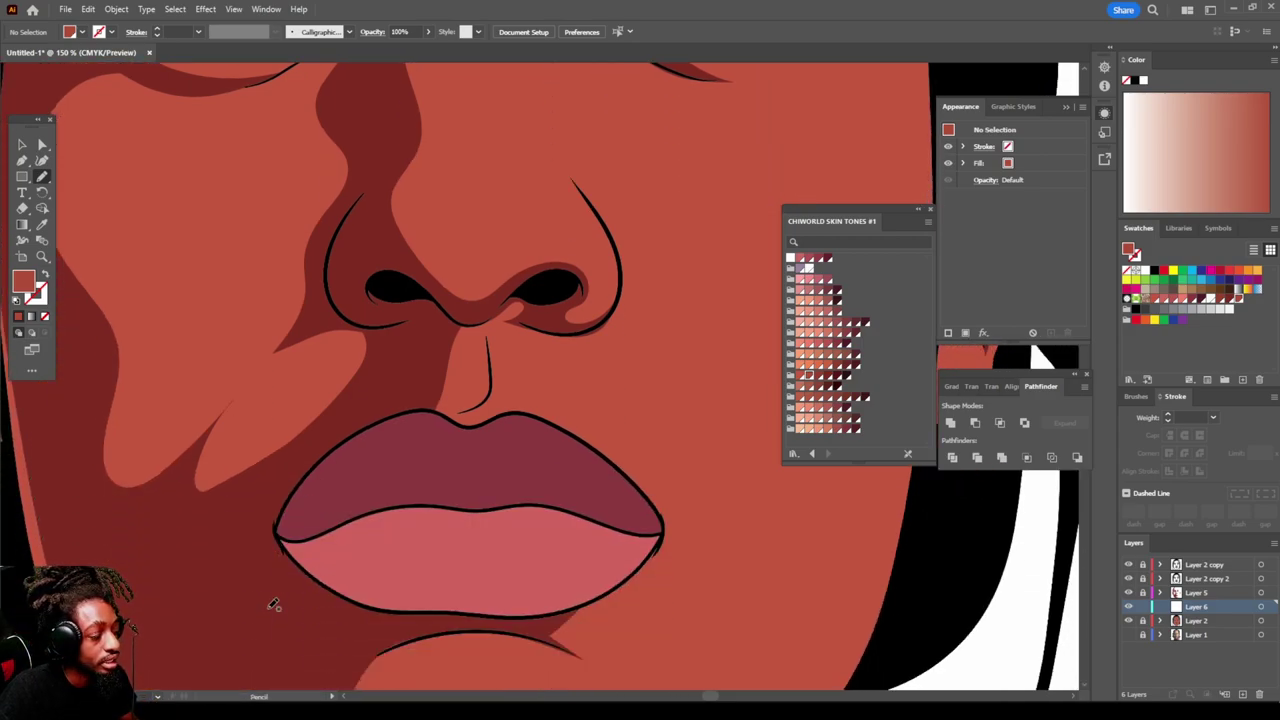
pyautogui.hotkey('ctrl', '-')
pyautogui.scroll(-3, 269, 602)
pyautogui.hotkey('ctrl', '+')
pyautogui.hotkey('ctrl', '-')
pyautogui.scroll(1, 271, 600)
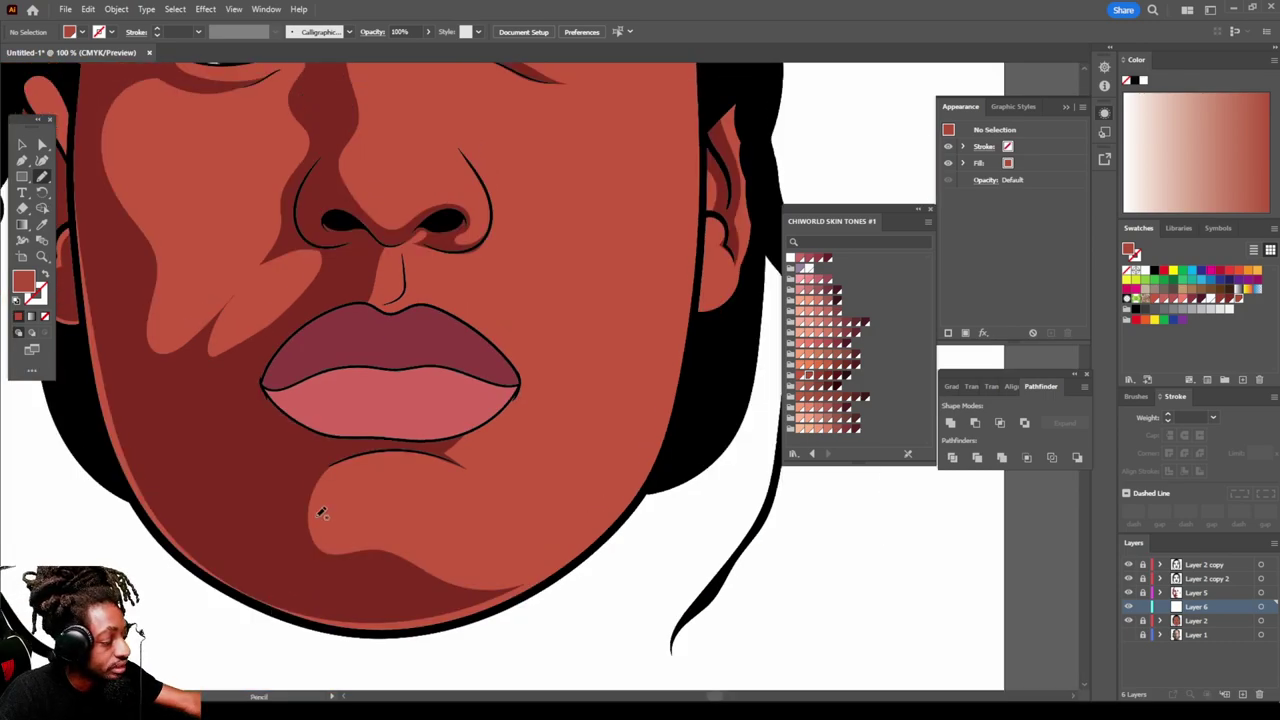
pyautogui.moveTo(294, 499)
pyautogui.mouseDown()
pyautogui.moveTo(319, 539)
pyautogui.moveTo(407, 531)
pyautogui.moveTo(477, 554)
pyautogui.moveTo(499, 544)
pyautogui.moveTo(496, 514)
pyautogui.moveTo(444, 456)
pyautogui.moveTo(378, 438)
pyautogui.moveTo(463, 416)
pyautogui.moveTo(517, 372)
pyautogui.moveTo(522, 422)
pyautogui.moveTo(551, 430)
pyautogui.moveTo(670, 238)
pyautogui.moveTo(694, 130)
pyautogui.moveTo(677, 377)
pyautogui.moveTo(643, 465)
pyautogui.moveTo(579, 546)
pyautogui.moveTo(510, 592)
pyautogui.moveTo(441, 615)
pyautogui.moveTo(311, 603)
pyautogui.moveTo(258, 567)
pyautogui.moveTo(242, 520)
pyautogui.mouseUp()
pyautogui.hotkey('ctrl', '-')
pyautogui.hotkey('ctrl', '-')
pyautogui.hotkey('ctrl', '-')
pyautogui.scroll(1, 607, 598)
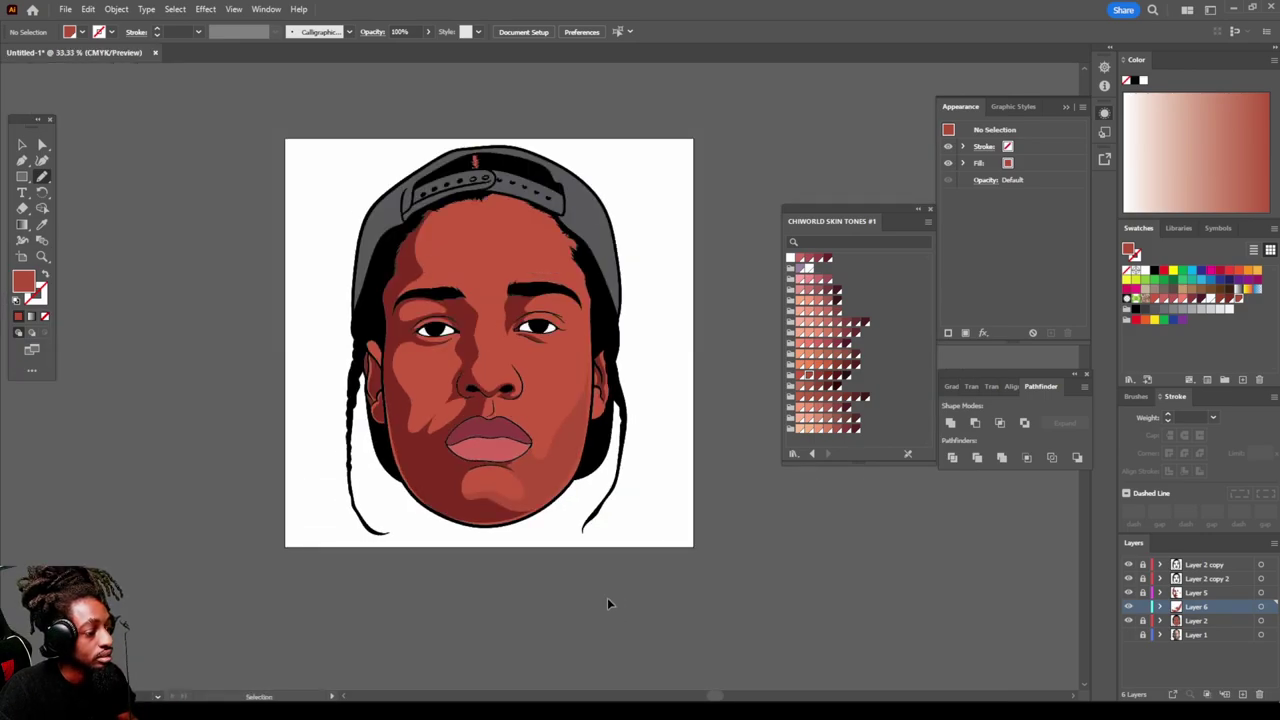
# Step: Draw a mid-tone shadow down the right side of the nose bridge, from the inner eye corner to the nose wing
pyautogui.hotkey('ctrl', '+')
pyautogui.hotkey('ctrl', '+')
pyautogui.hotkey('ctrl', '+')
pyautogui.hotkey('ctrl', '+')
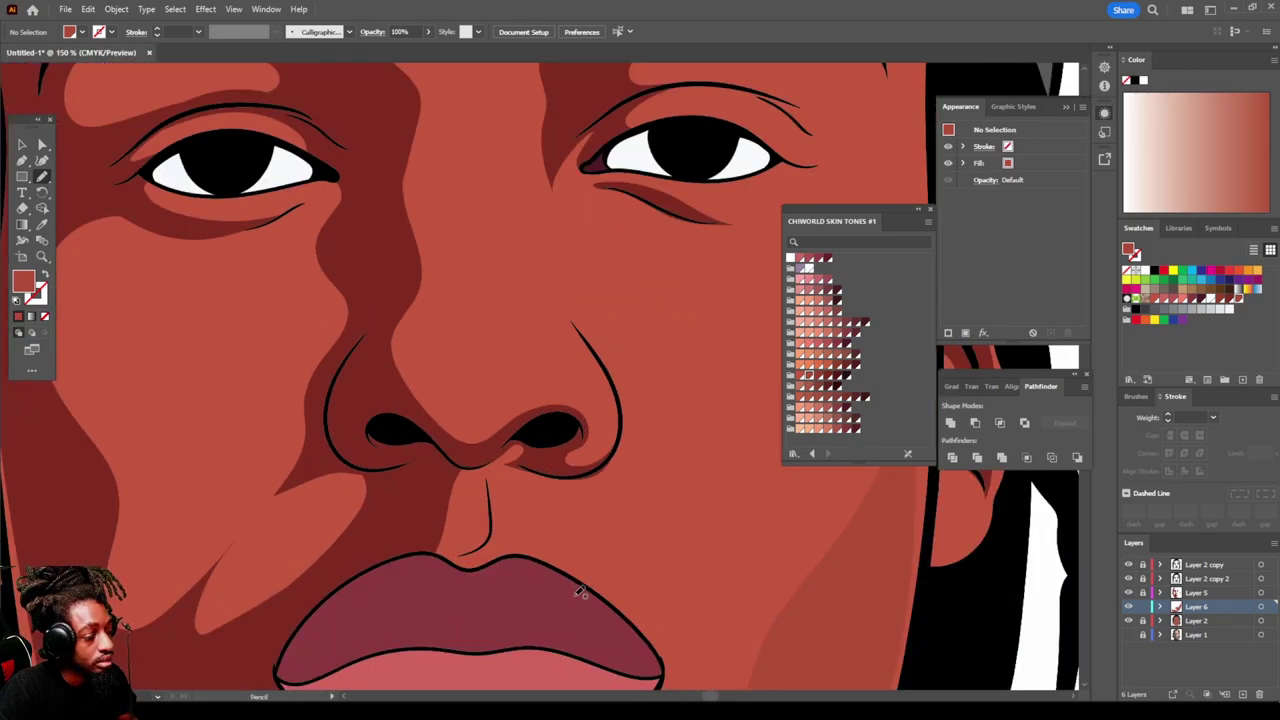
pyautogui.hotkey('ctrl', '+')
pyautogui.scroll(5, 578, 592)
pyautogui.moveTo(537, 575)
pyautogui.mouseDown()
pyautogui.moveTo(431, 441)
pyautogui.moveTo(441, 378)
pyautogui.moveTo(425, 247)
pyautogui.moveTo(459, 336)
pyautogui.moveTo(529, 410)
pyautogui.moveTo(464, 362)
pyautogui.moveTo(541, 582)
pyautogui.mouseUp()
# Step: Draw mid-tone shadows on the right side of the forehead and temple, around the brow end and outer eye corner
pyautogui.hotkey('ctrl', '-')
pyautogui.hotkey('ctrl', '-')
pyautogui.hotkey('ctrl', '-')
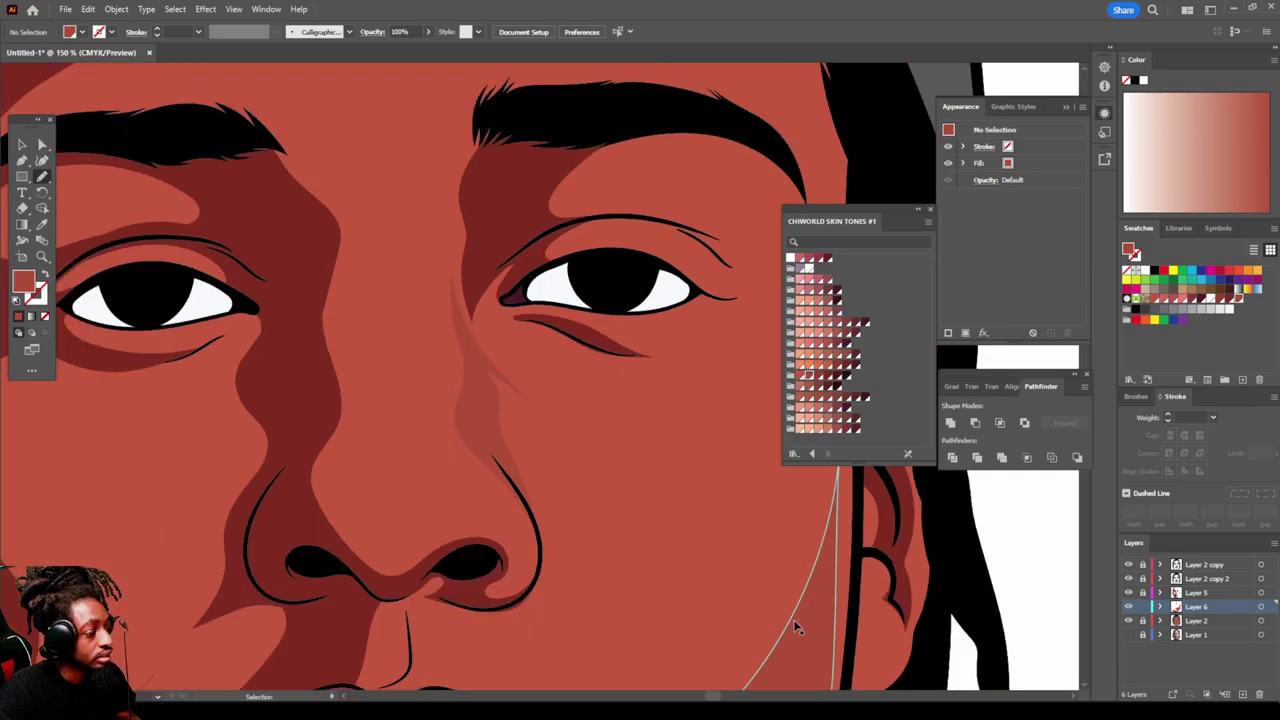
pyautogui.hotkey('ctrl', '+')
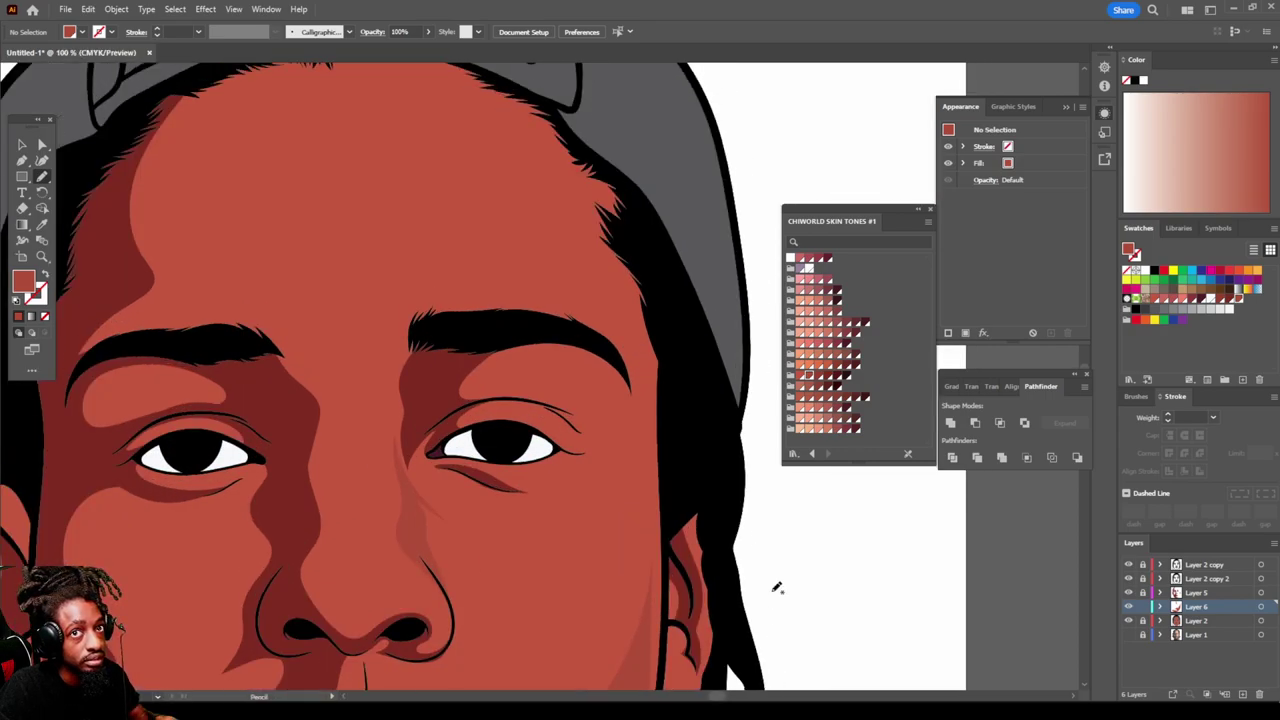
pyautogui.moveTo(545, 474)
pyautogui.mouseDown()
pyautogui.moveTo(560, 502)
pyautogui.moveTo(540, 523)
pyautogui.moveTo(608, 482)
pyautogui.moveTo(588, 445)
pyautogui.mouseUp()
pyautogui.moveTo(504, 428)
pyautogui.mouseDown()
pyautogui.moveTo(556, 444)
pyautogui.moveTo(612, 428)
pyautogui.moveTo(558, 356)
pyautogui.moveTo(526, 354)
pyautogui.moveTo(590, 362)
pyautogui.moveTo(600, 330)
pyautogui.moveTo(568, 302)
pyautogui.moveTo(605, 322)
pyautogui.moveTo(545, 255)
pyautogui.moveTo(550, 185)
pyautogui.moveTo(480, 96)
pyautogui.moveTo(683, 352)
pyautogui.moveTo(641, 503)
pyautogui.moveTo(586, 486)
pyautogui.moveTo(590, 555)
pyautogui.mouseUp()
# Step: Extend the mid-tone shadow below the outer corner of the right-side eye and around the upper cheek
pyautogui.hotkey('ctrl', '0')
pyautogui.hotkey('ctrl', '1')
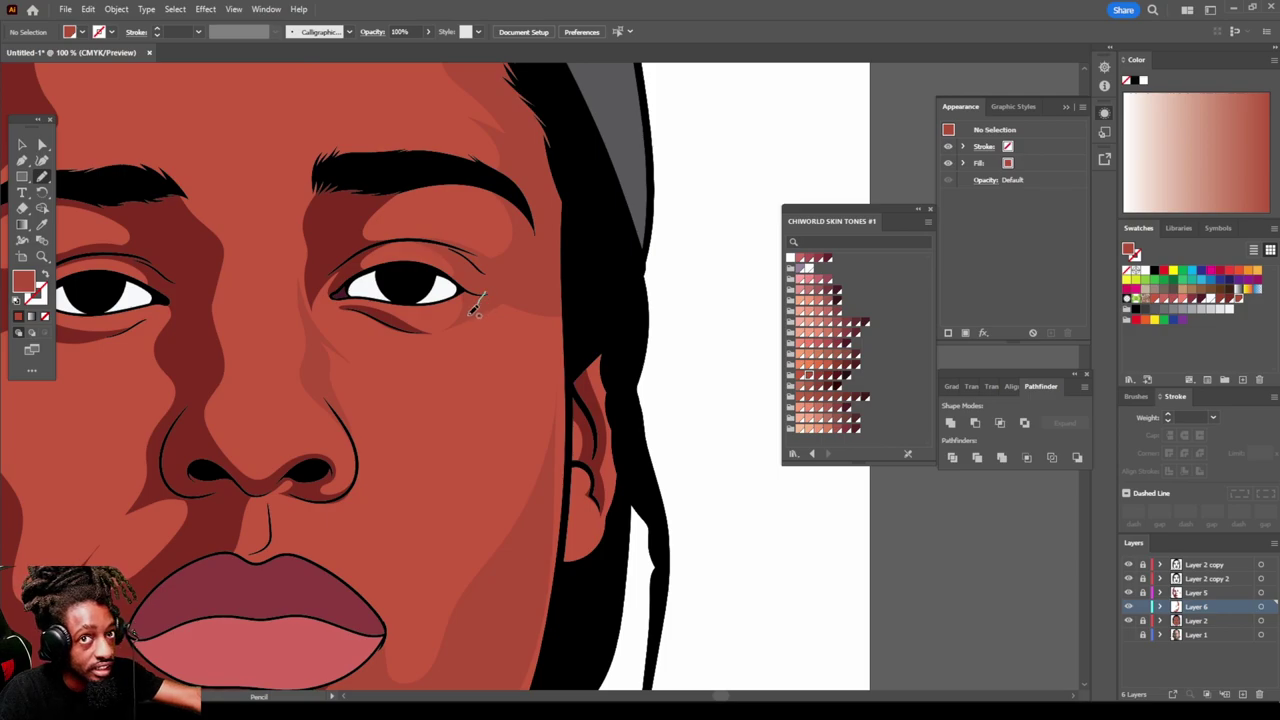
pyautogui.moveTo(505, 312)
pyautogui.mouseDown()
pyautogui.moveTo(545, 401)
pyautogui.moveTo(508, 578)
pyautogui.moveTo(541, 553)
pyautogui.moveTo(569, 425)
pyautogui.moveTo(478, 300)
pyautogui.mouseUp()
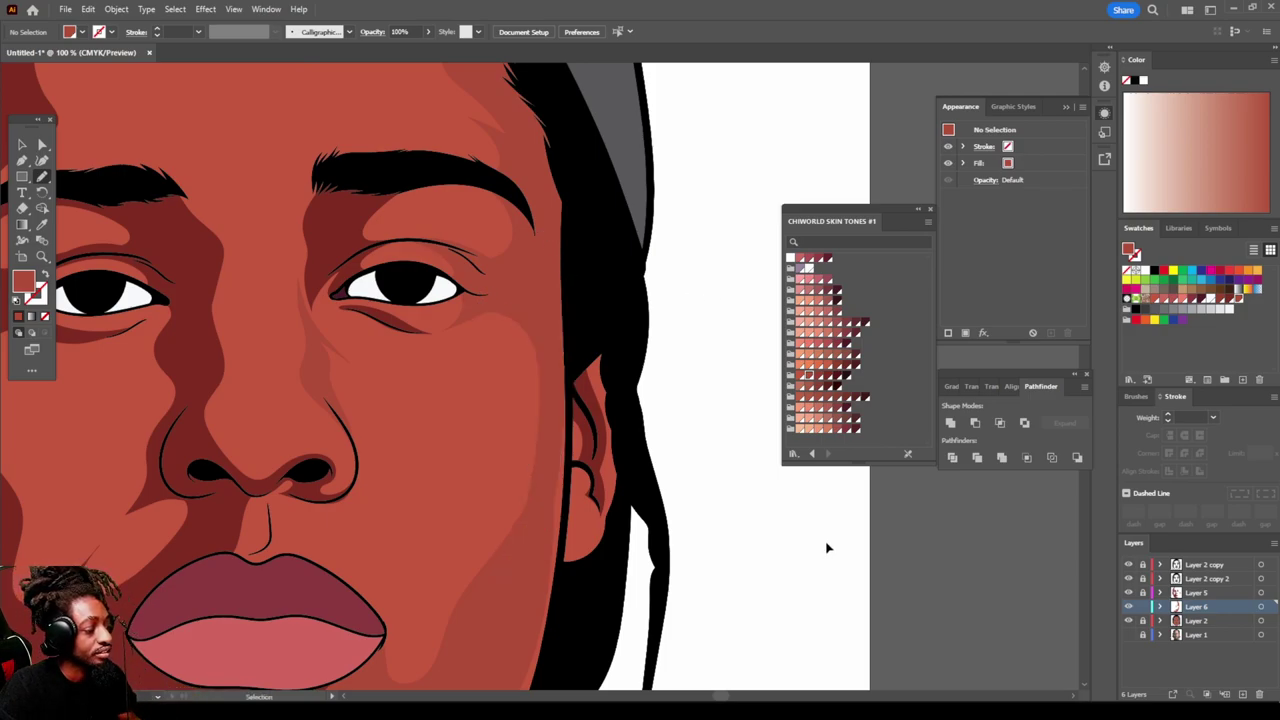
# Step: Examine how the mid-tone shadows blend with the dark shadows across the whole portrait
pyautogui.hotkey('ctrl', '-')
pyautogui.hotkey('ctrl', '-')
pyautogui.hotkey('ctrl', '-')
pyautogui.hotkey('ctrl', '-')
pyautogui.hotkey('ctrl', '+')
pyautogui.hotkey('ctrl', '+')
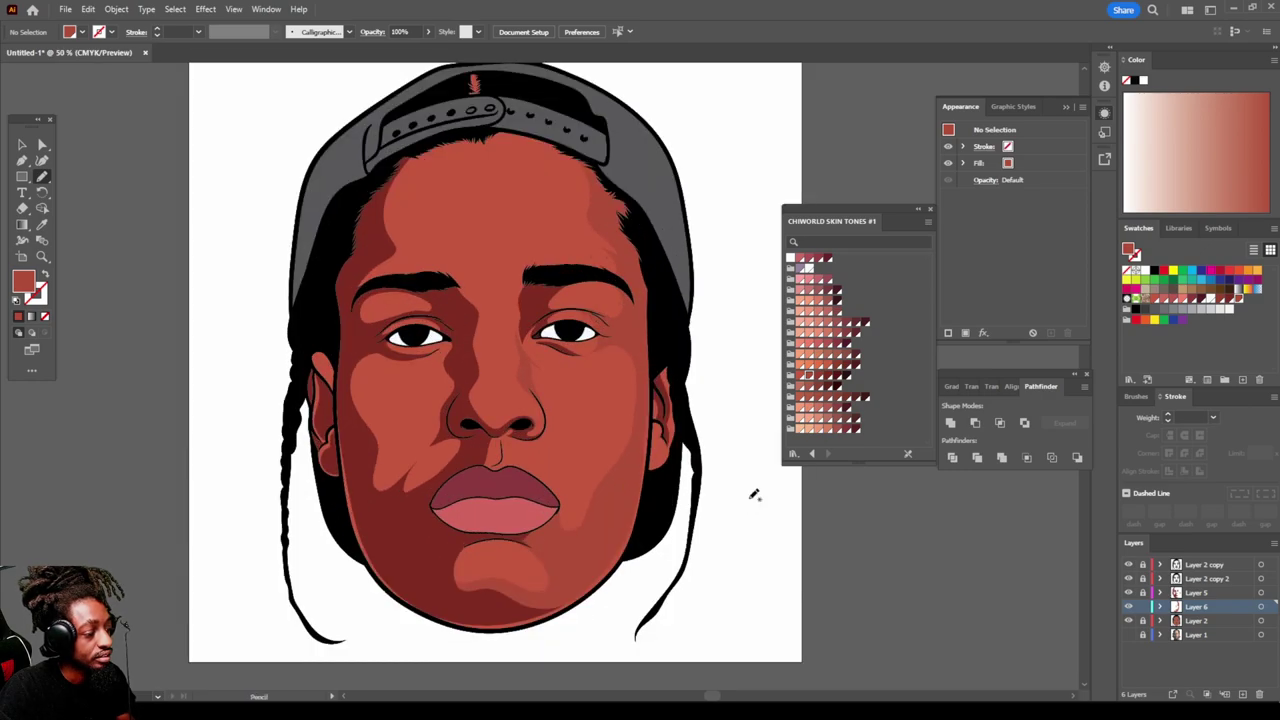
pyautogui.hotkey('ctrl', '-')
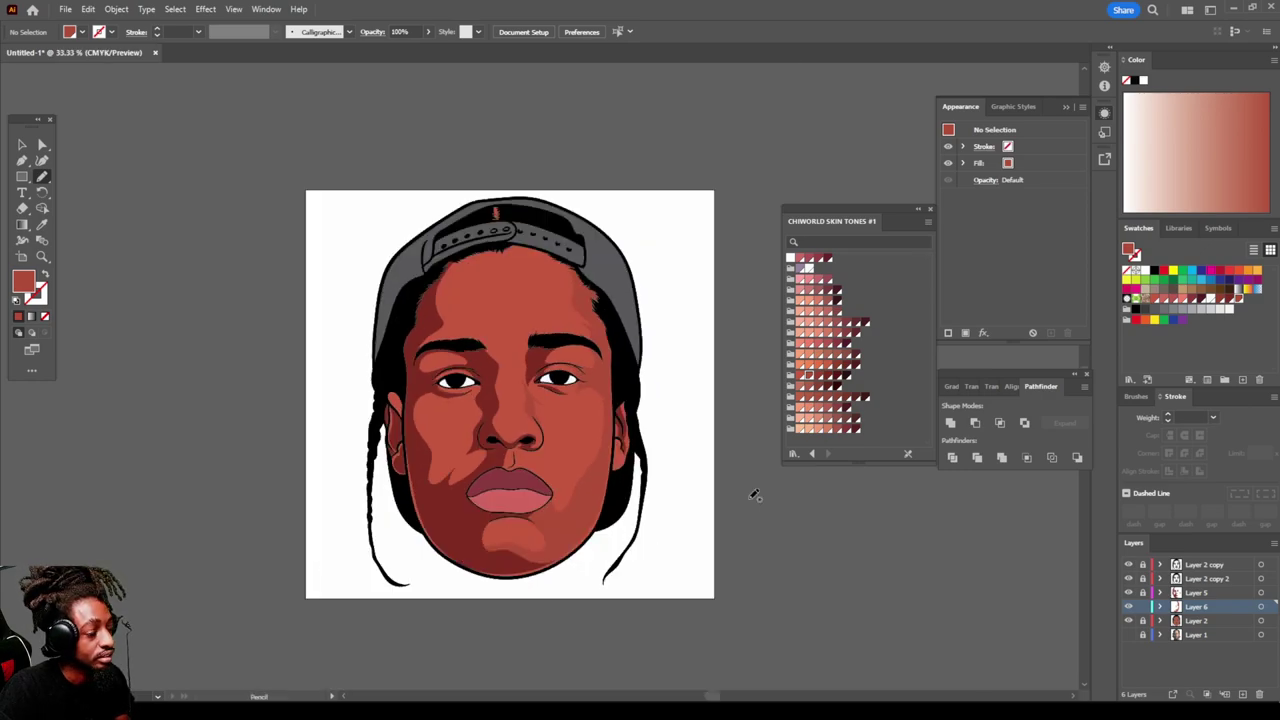
pyautogui.hotkey('ctrl', '+')
pyautogui.hotkey('ctrl', '+')
pyautogui.scroll(-2, 755, 495)
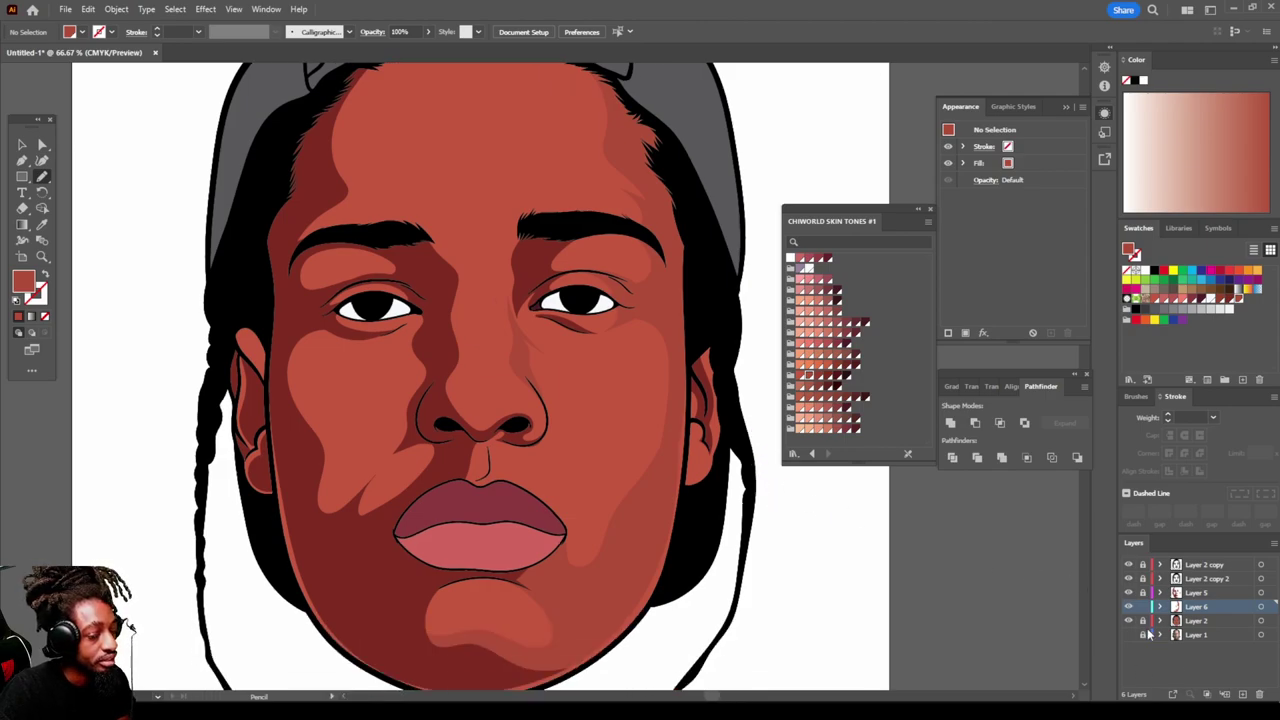
# Step: Add a new layer directly above Layer 2 copy 2
pyautogui.click(1192, 581)
pyautogui.click(1242, 694)
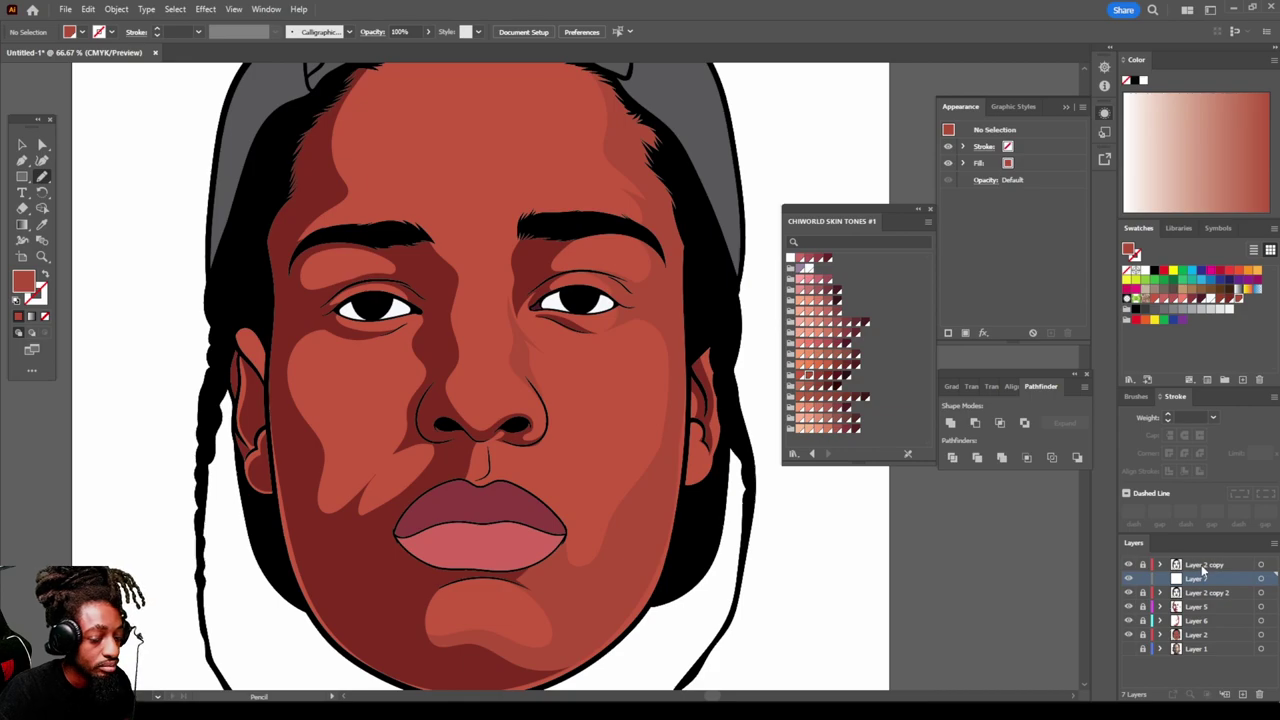
pyautogui.hotkey('ctrl', '+')
pyautogui.hotkey('ctrl', '+')
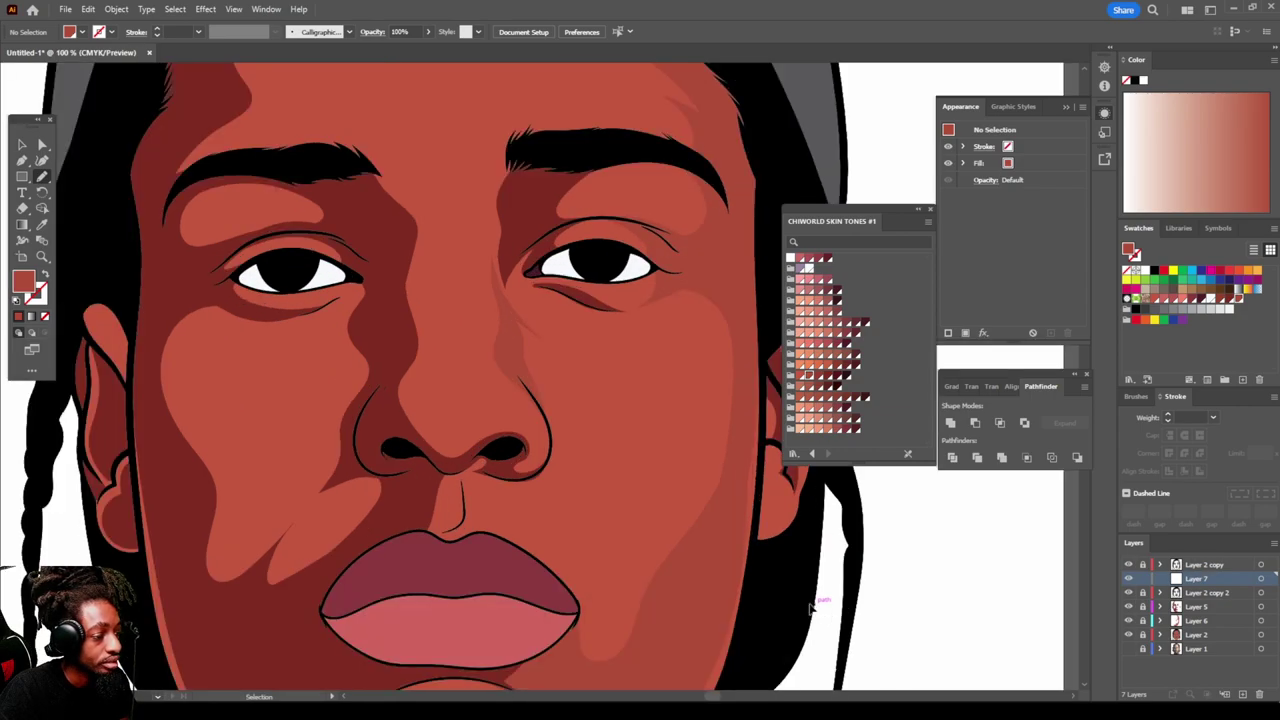
# Step: Draw muted purple shadows over both outer parts of the eye white in the right-side eye
pyautogui.click(805, 268)
pyautogui.hotkey('ctrl', '+')
pyautogui.hotkey('ctrl', '+')
pyautogui.hotkey('ctrl', '+')
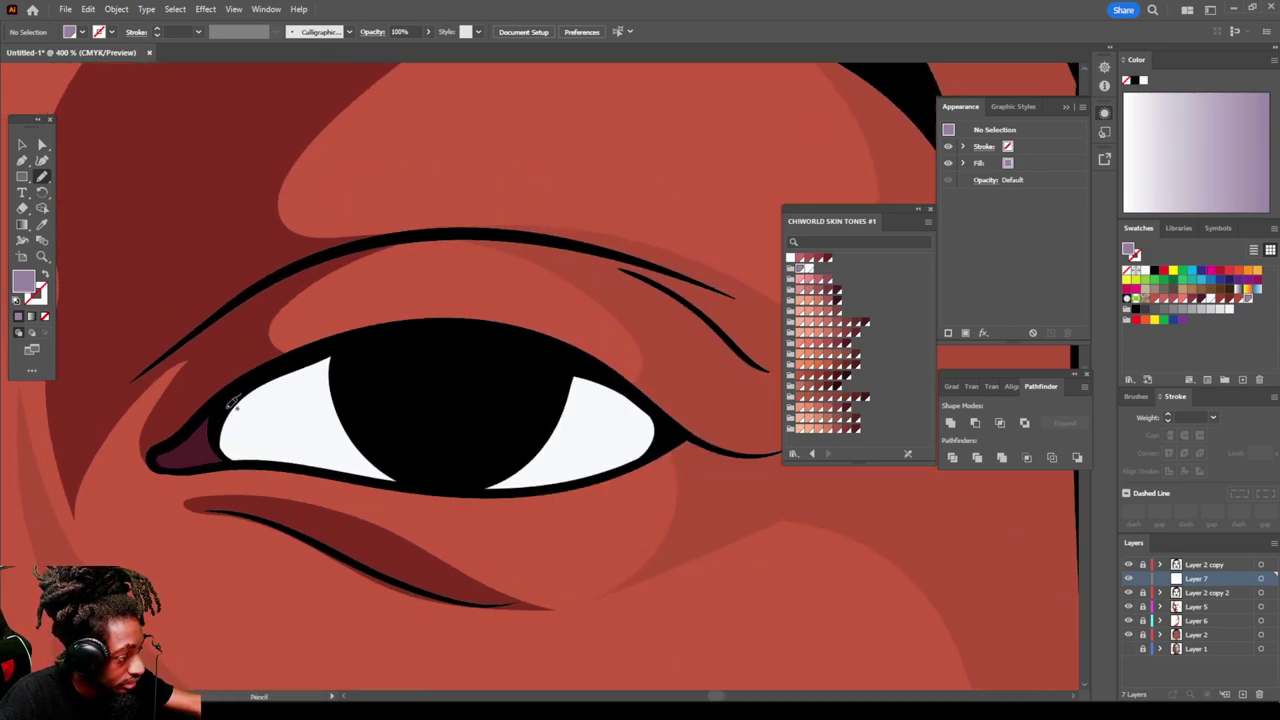
pyautogui.moveTo(254, 411)
pyautogui.mouseDown()
pyautogui.moveTo(398, 387)
pyautogui.moveTo(530, 406)
pyautogui.moveTo(635, 463)
pyautogui.moveTo(669, 435)
pyautogui.moveTo(628, 389)
pyautogui.moveTo(530, 351)
pyautogui.moveTo(393, 336)
pyautogui.moveTo(256, 405)
pyautogui.mouseUp()
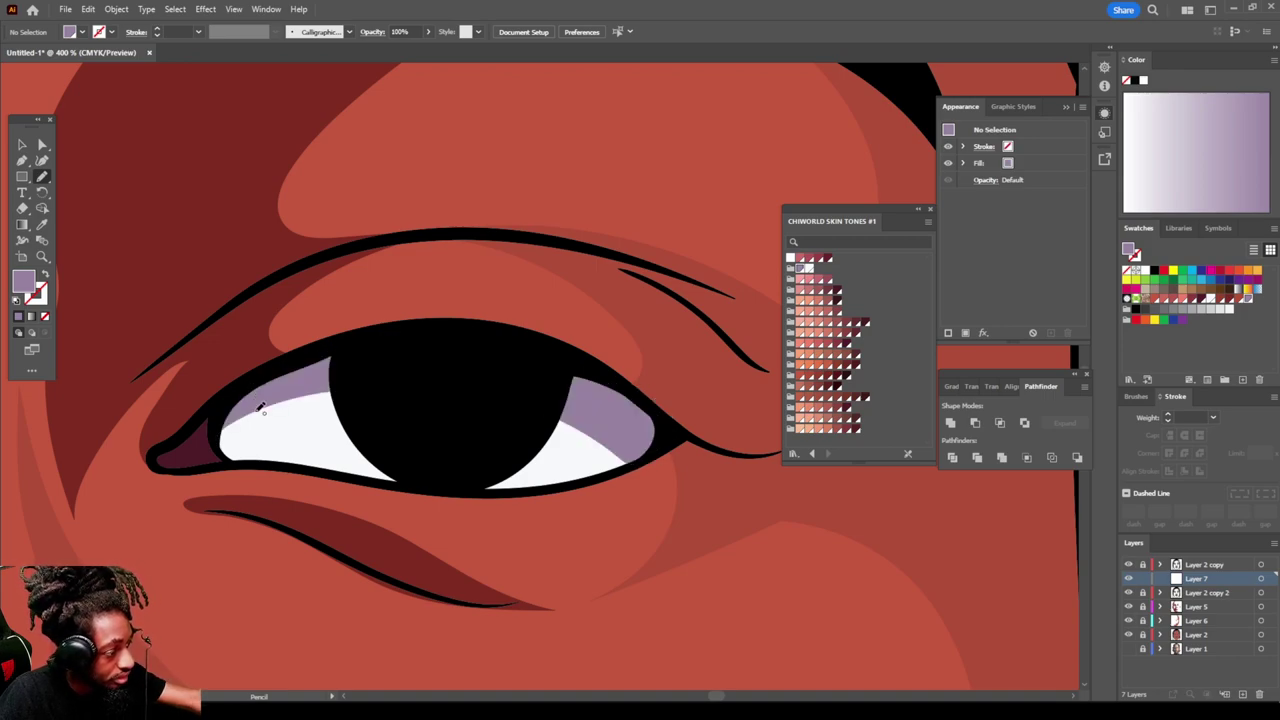
# Step: Add matching muted purple shadows to the eye white on both sides of the left-side iris
pyautogui.hotkey('ctrl', '-')
pyautogui.hotkey('ctrl', '-')
pyautogui.hotkey('ctrl', '-')
pyautogui.hotkey('ctrl', '-')
pyautogui.scroll(-2, 534, 535)
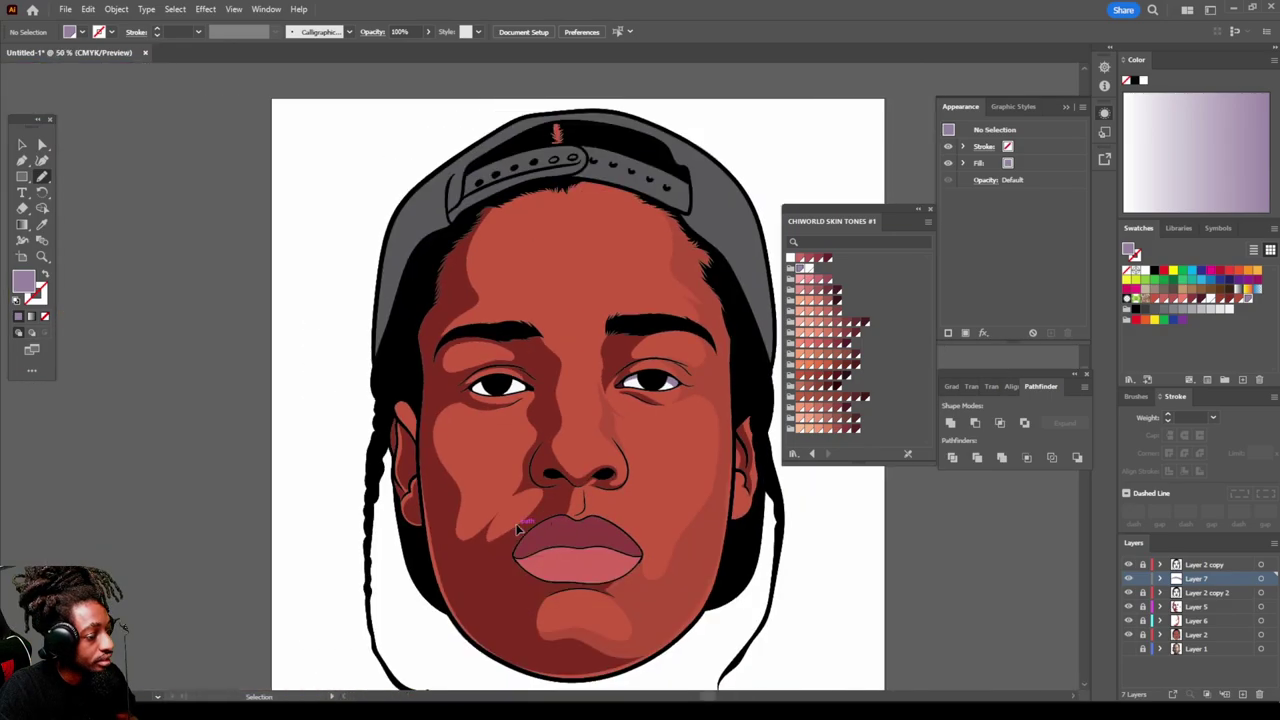
pyautogui.scroll(6, 515, 523)
pyautogui.scroll(-1, 522, 522)
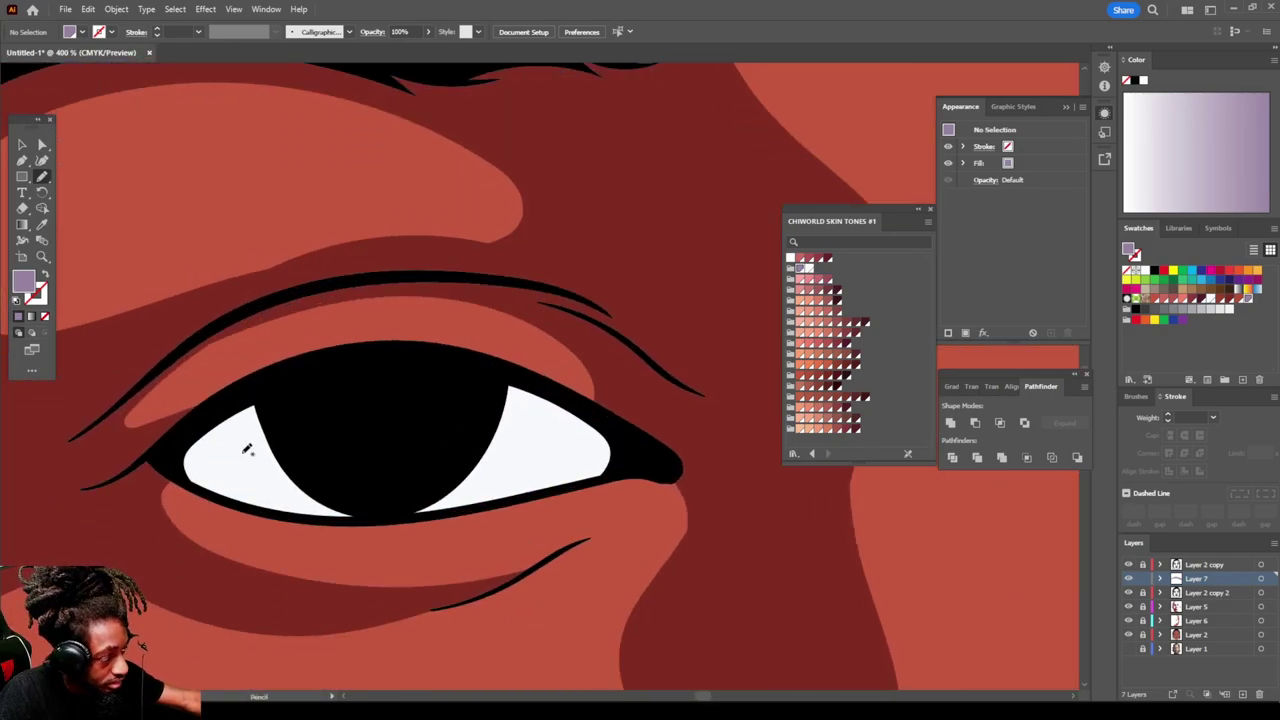
pyautogui.moveTo(200, 424)
pyautogui.mouseDown()
pyautogui.moveTo(177, 460)
pyautogui.moveTo(203, 488)
pyautogui.moveTo(234, 466)
pyautogui.moveTo(410, 423)
pyautogui.moveTo(618, 458)
pyautogui.moveTo(520, 374)
pyautogui.moveTo(286, 374)
pyautogui.moveTo(266, 423)
pyautogui.mouseUp()
pyautogui.hotkey('ctrl', '0')
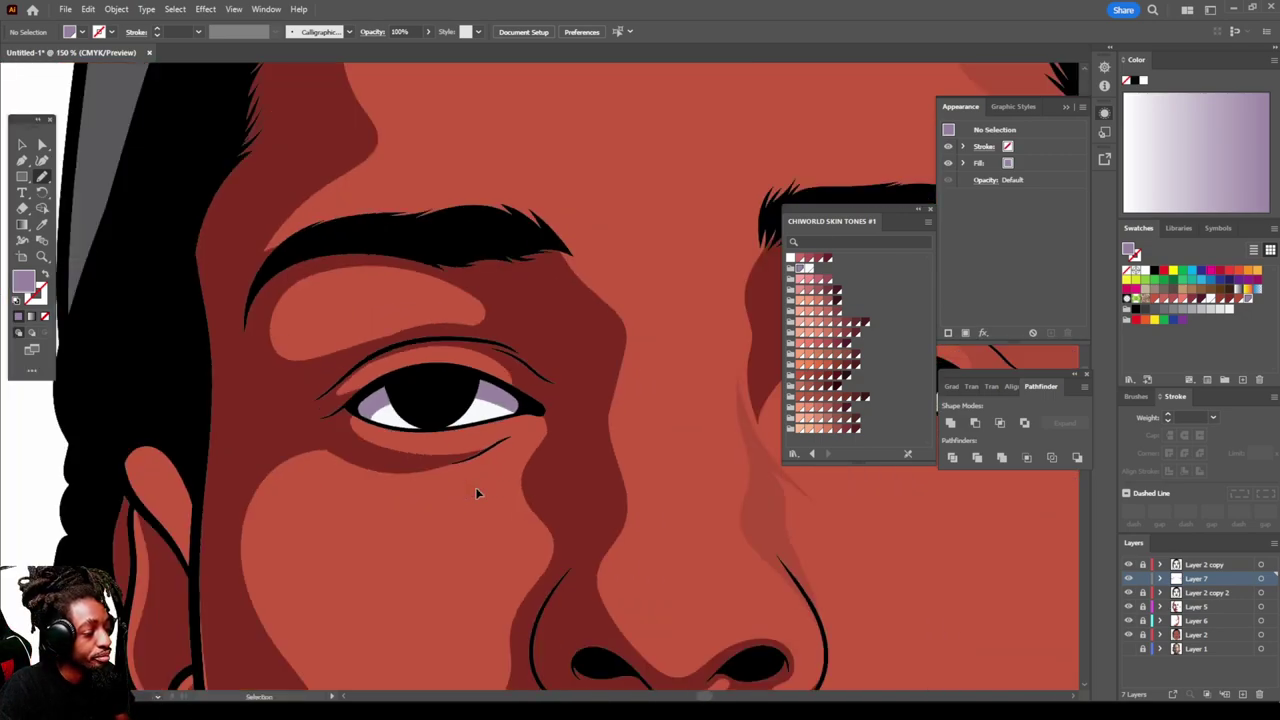
# Step: Pick a dark wine swatch from the skin tone library and draw a shadow shape across the upper lip
pyautogui.scroll(5, 478, 486)
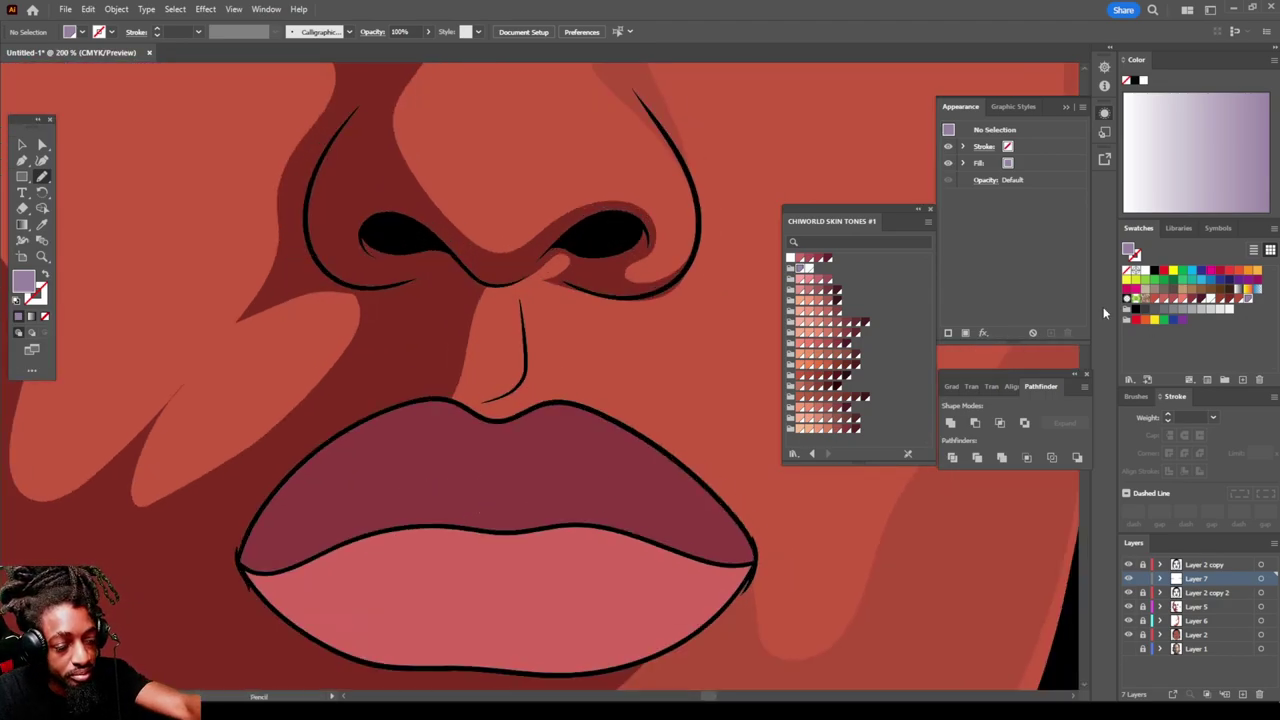
pyautogui.click(846, 347)
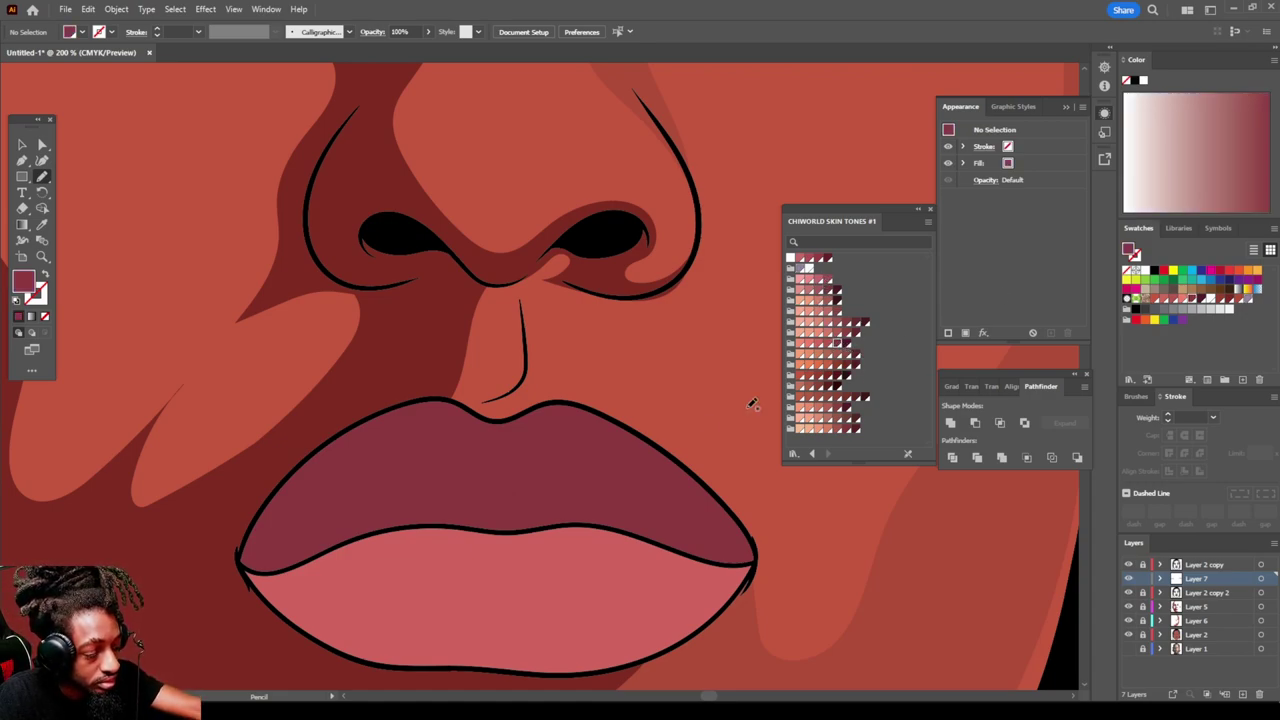
pyautogui.click(846, 344)
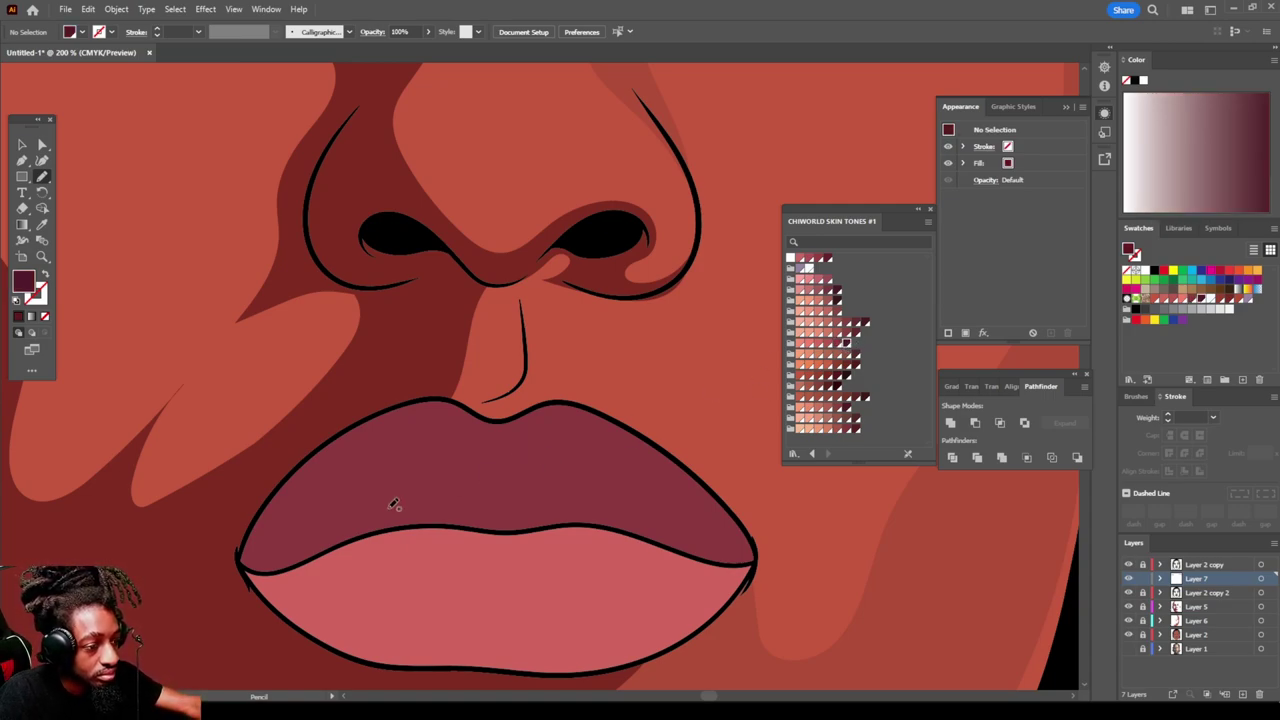
pyautogui.click(825, 259)
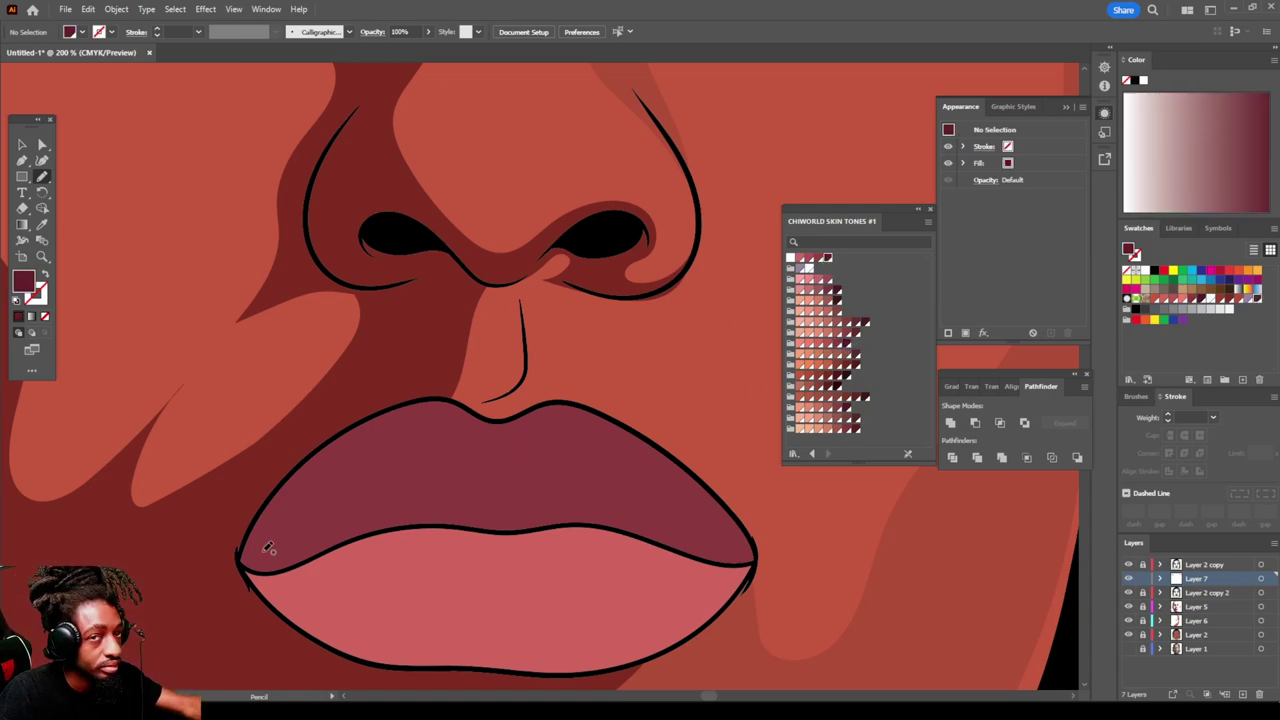
pyautogui.moveTo(245, 562)
pyautogui.mouseDown()
pyautogui.moveTo(270, 567)
pyautogui.moveTo(408, 521)
pyautogui.moveTo(622, 528)
pyautogui.moveTo(748, 562)
pyautogui.moveTo(748, 530)
pyautogui.moveTo(728, 497)
pyautogui.moveTo(686, 521)
pyautogui.moveTo(603, 491)
pyautogui.moveTo(503, 505)
pyautogui.moveTo(441, 493)
pyautogui.moveTo(405, 433)
pyautogui.moveTo(348, 432)
pyautogui.moveTo(242, 556)
pyautogui.mouseUp()
pyautogui.hotkey('ctrl', '-')
pyautogui.hotkey('ctrl', '-')
pyautogui.hotkey('ctrl', '-')
pyautogui.hotkey('ctrl', '-')
pyautogui.hotkey('ctrl', '-')
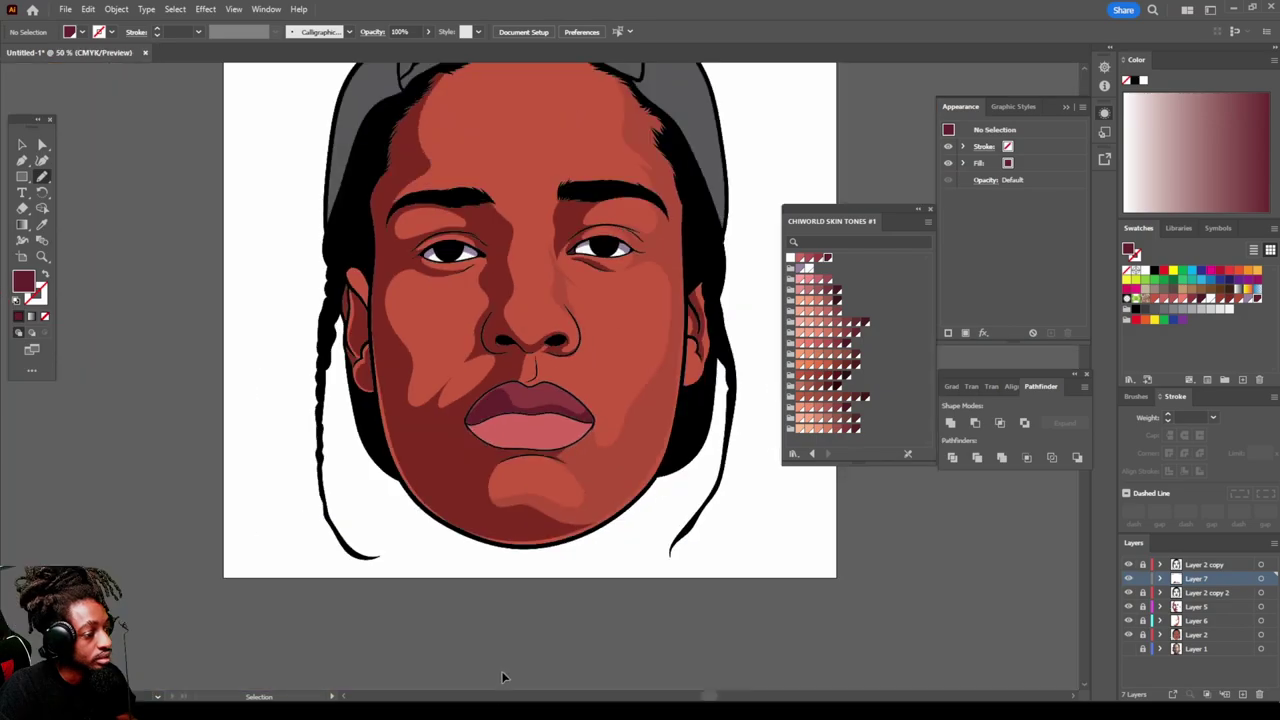
# Step: Add a new layer directly above Layer 2 copy at the top of the layer stack
pyautogui.hotkey('ctrl', '+')
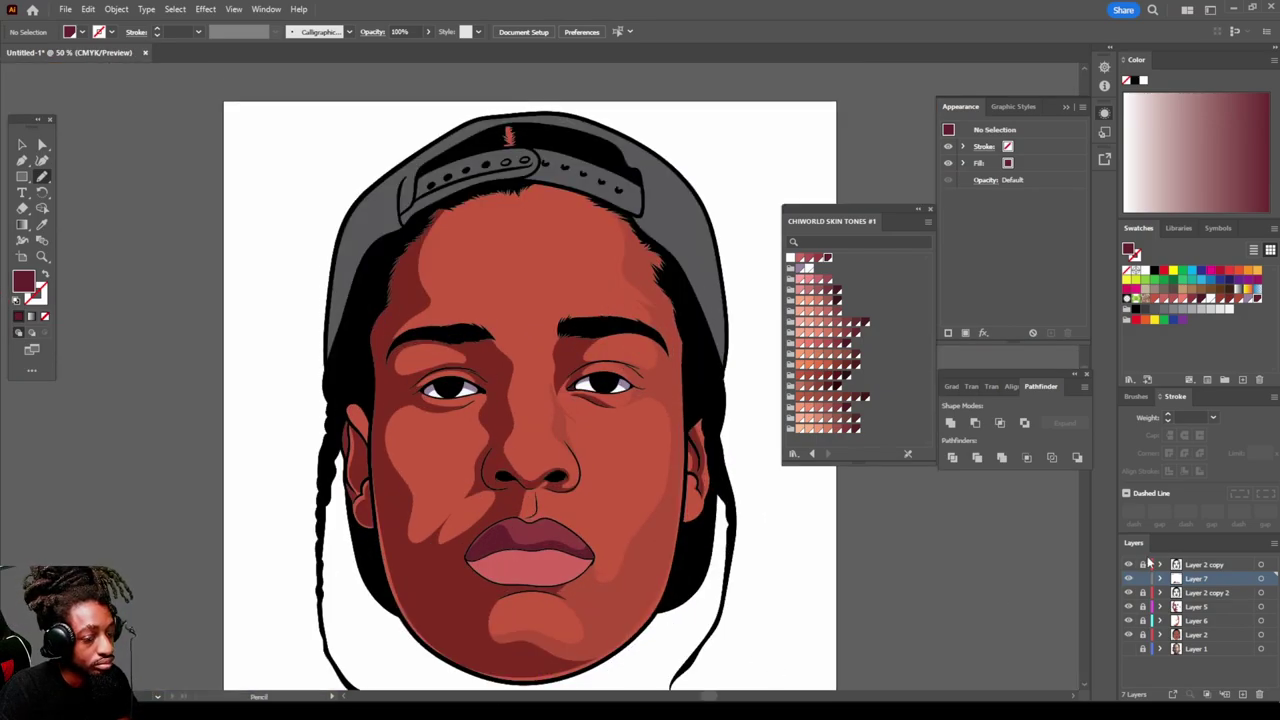
pyautogui.click(1193, 566)
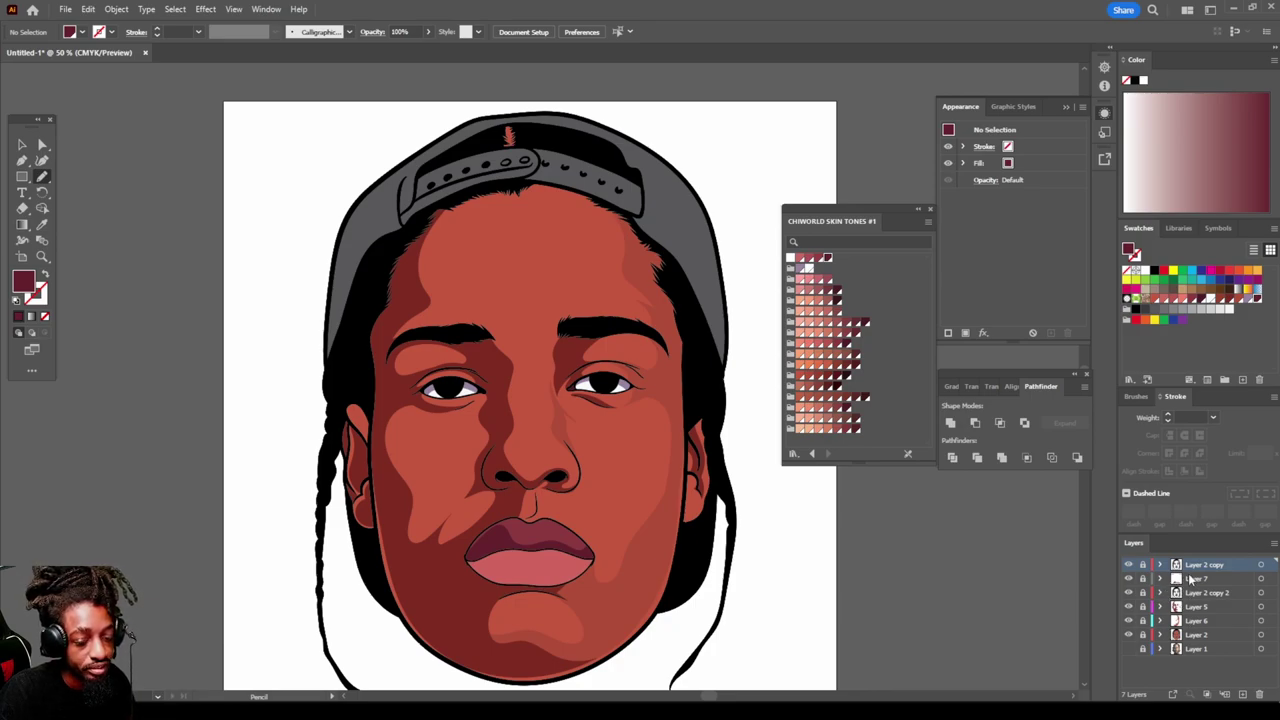
pyautogui.click(1242, 694)
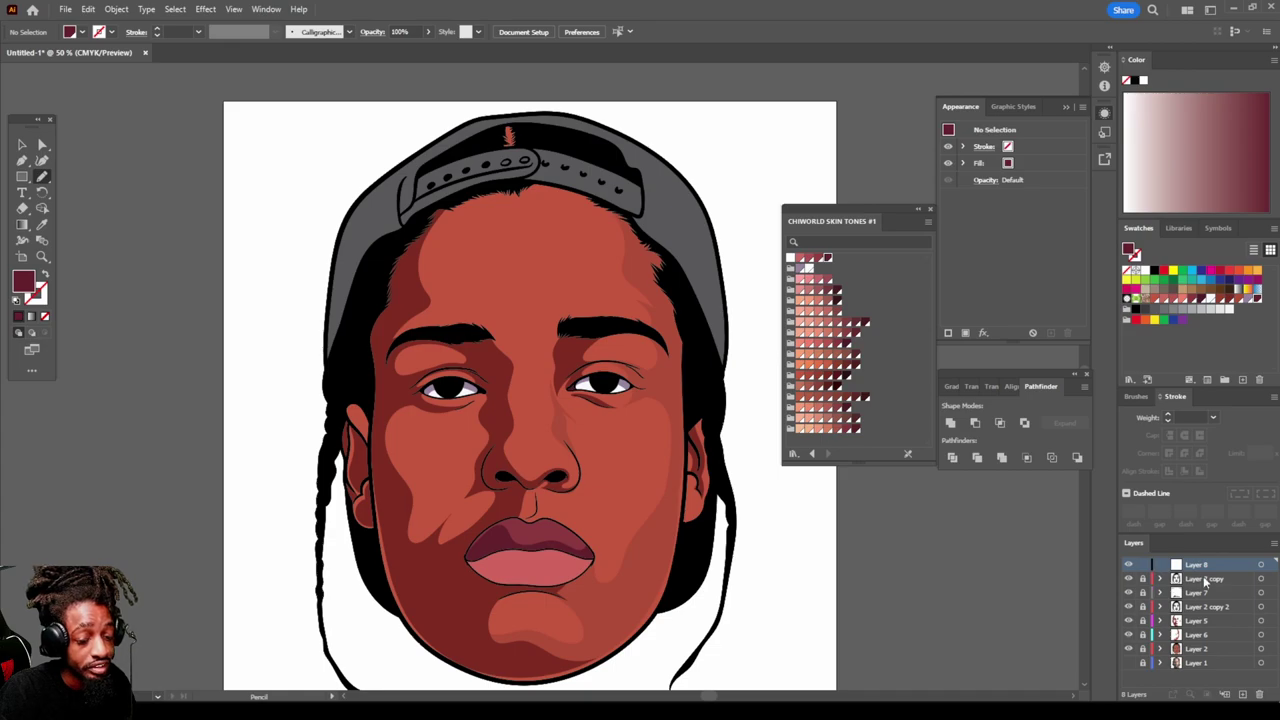
# Step: Set the fill color to dark maroon #47282E and draw a small shape in the lower part of each black iris
pyautogui.hotkey('ctrl', '=')
pyautogui.hotkey('ctrl', '=')
pyautogui.hotkey('ctrl', '=')
pyautogui.hotkey('ctrl', '=')
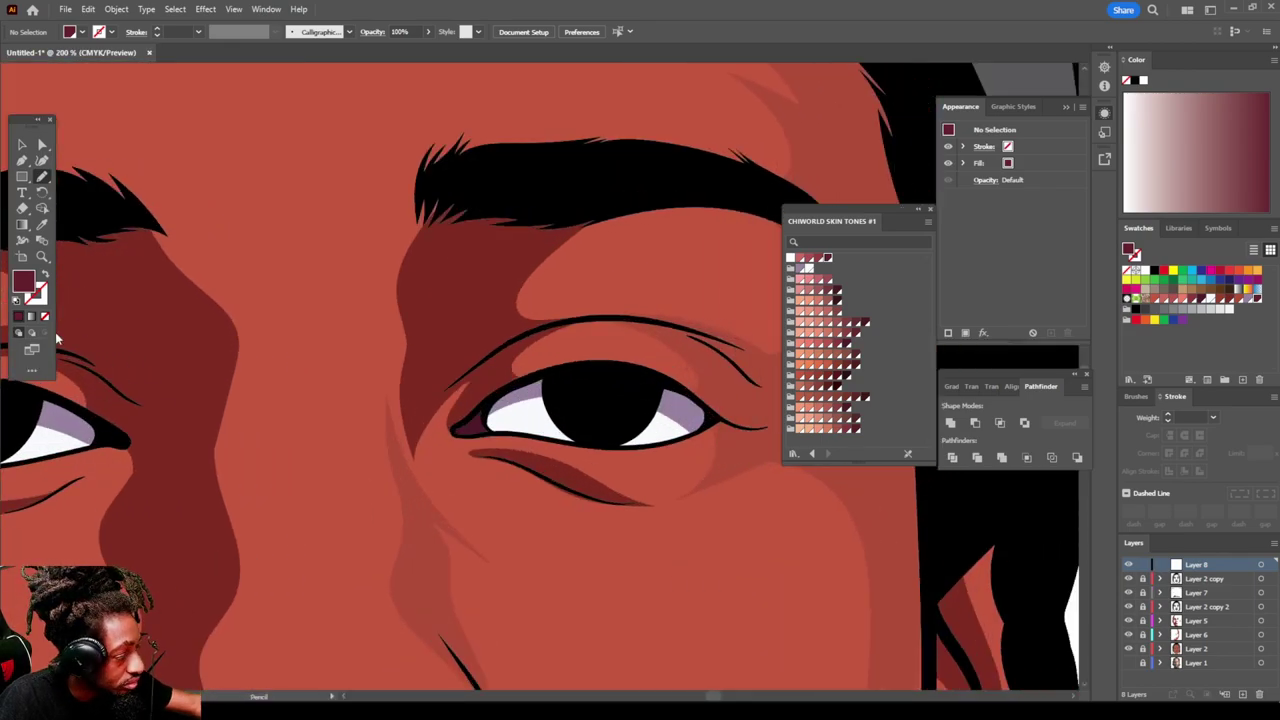
pyautogui.doubleClick(23, 280)
pyautogui.moveTo(895, 515)
pyautogui.mouseDown()
pyautogui.moveTo(937, 511)
pyautogui.moveTo(914, 513)
pyautogui.mouseUp()
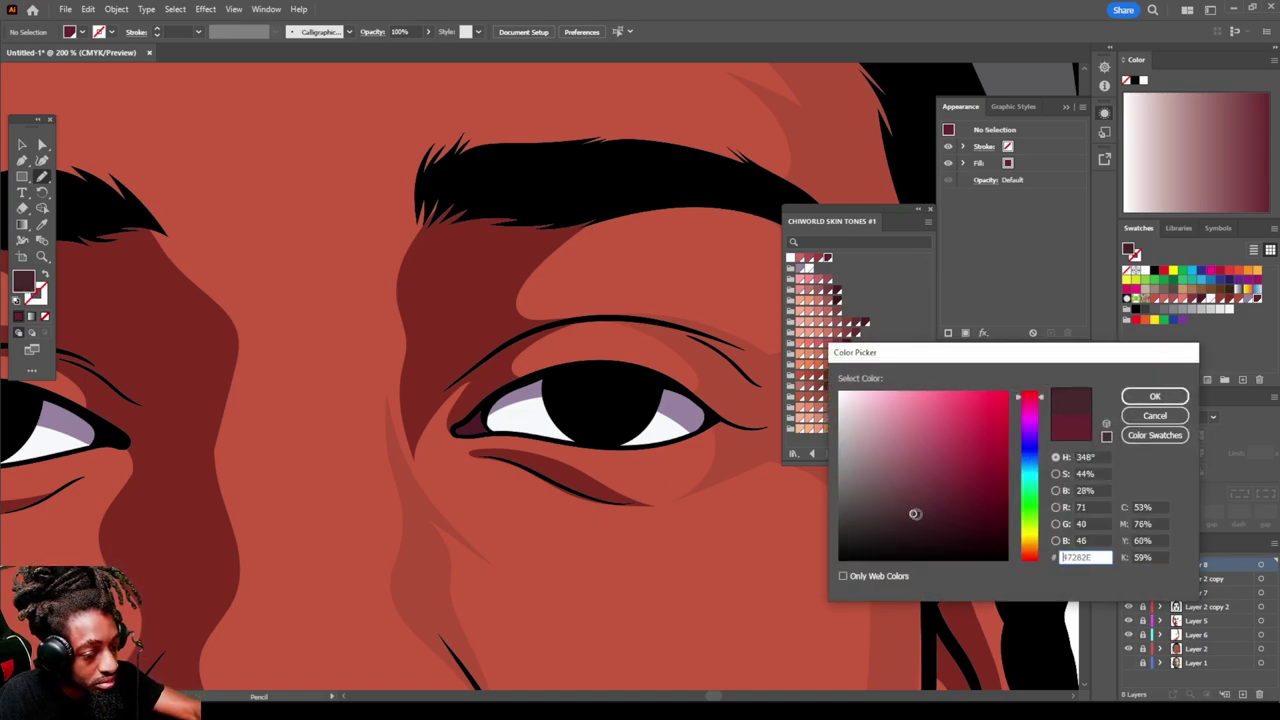
pyautogui.click(1150, 396)
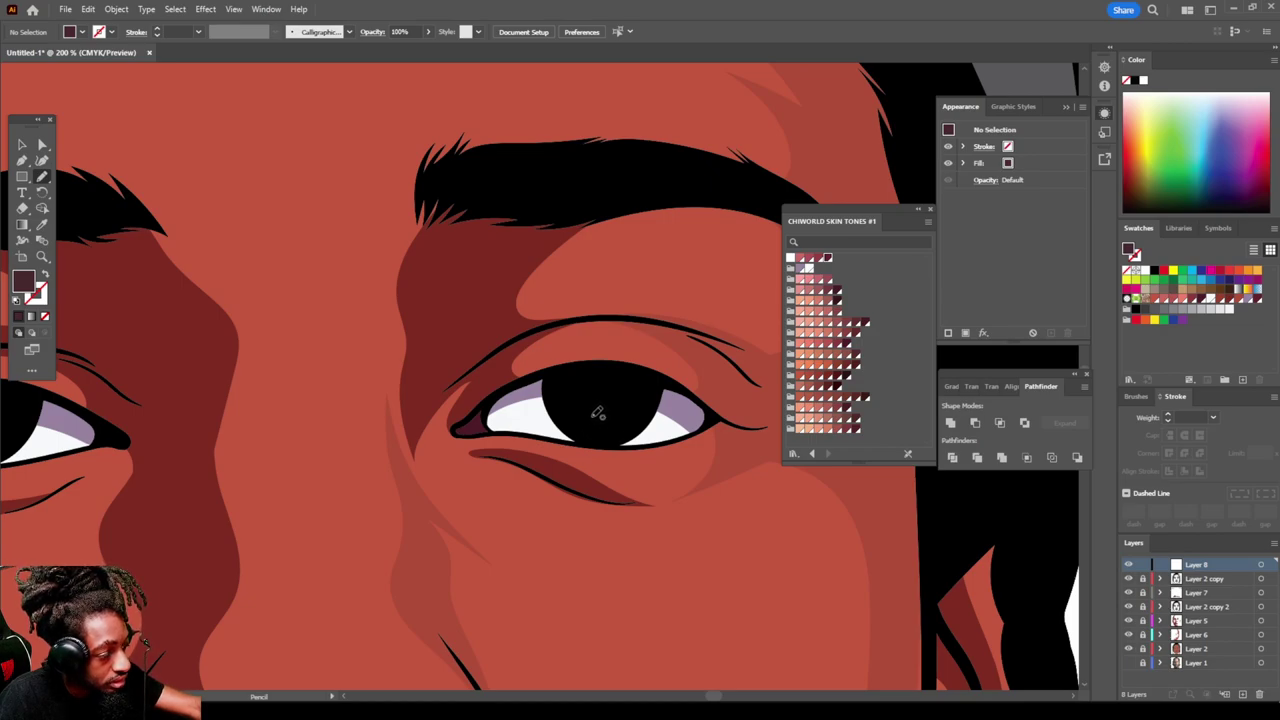
pyautogui.scroll(-5, 565, 505)
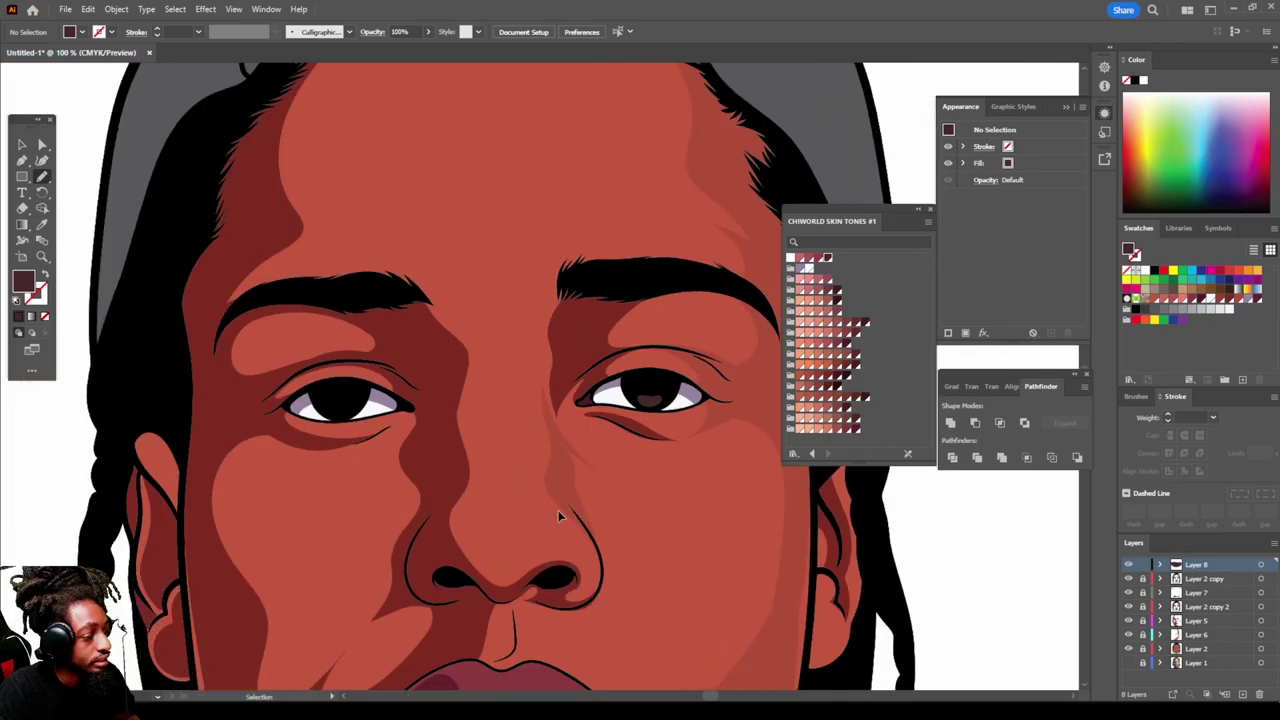
pyautogui.scroll(3, 560, 508)
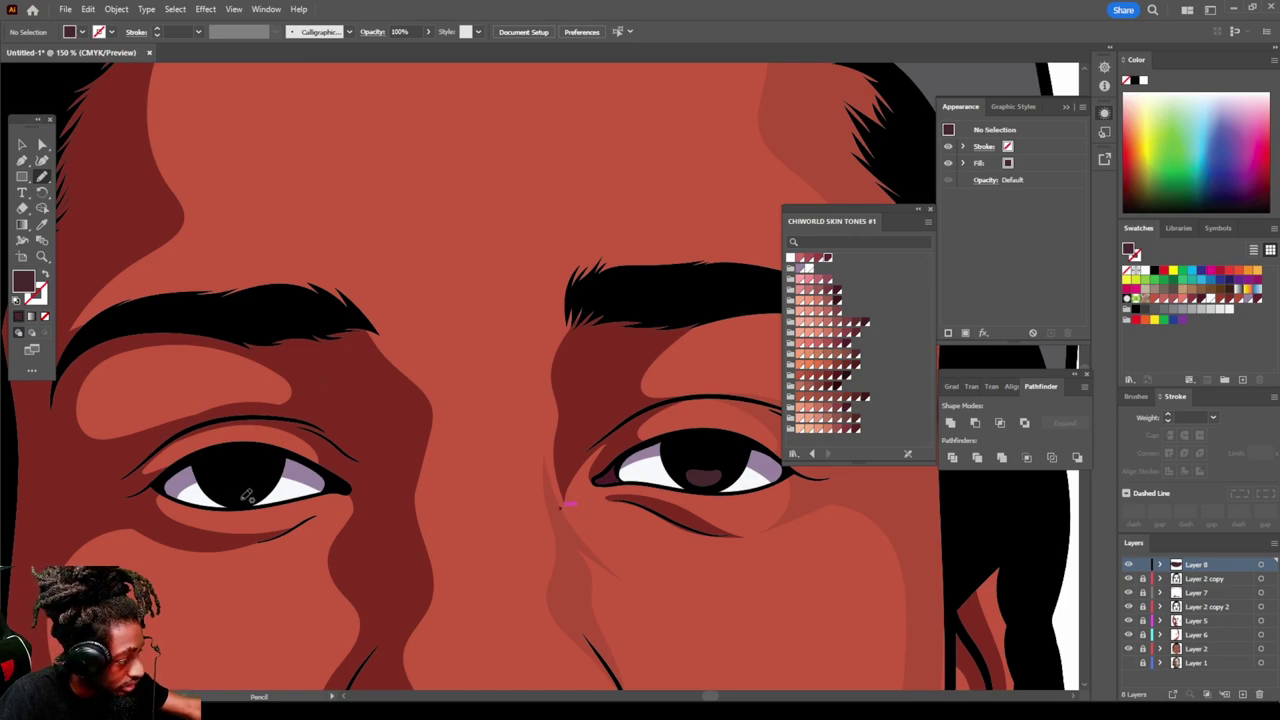
pyautogui.moveTo(256, 480)
pyautogui.mouseDown()
pyautogui.moveTo(228, 484)
pyautogui.moveTo(254, 494)
pyautogui.mouseUp()
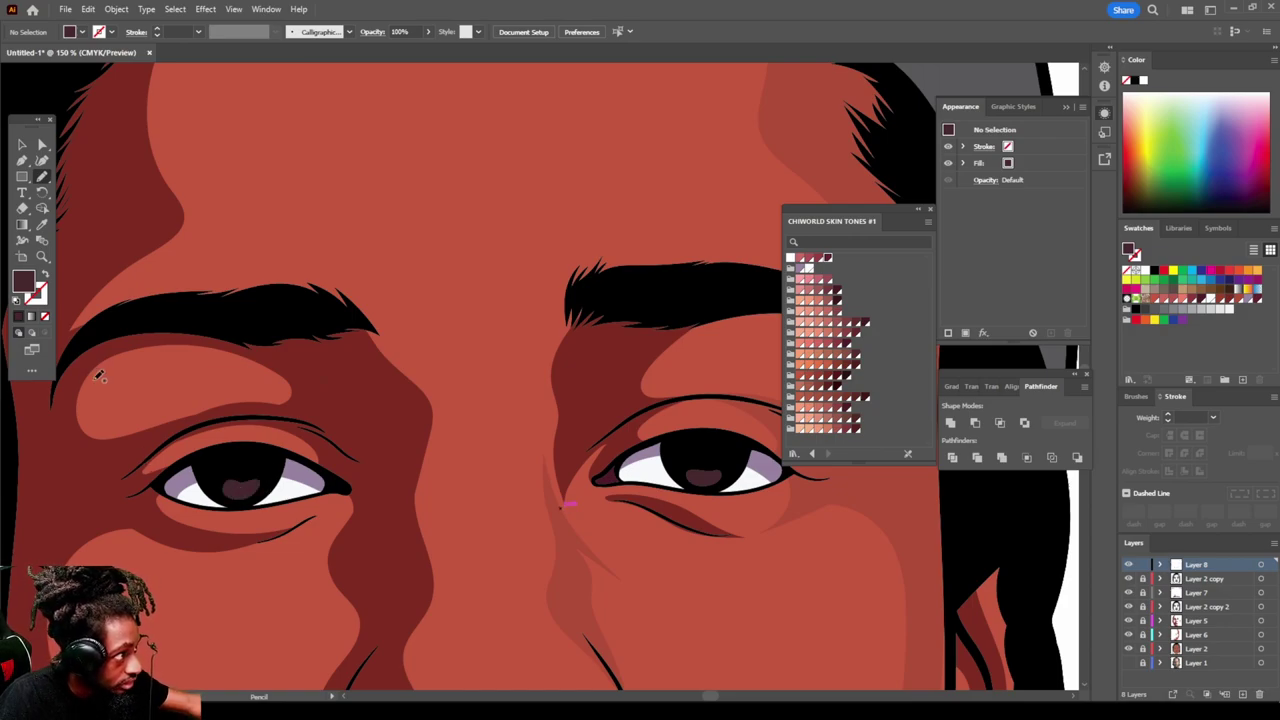
# Step: Set the fill to white and draw a small highlight in the upper part of each iris, beside the pupil center
pyautogui.doubleClick(28, 284)
pyautogui.moveTo(905, 475); pyautogui.dragTo(841, 391)
pyautogui.click(1153, 397)
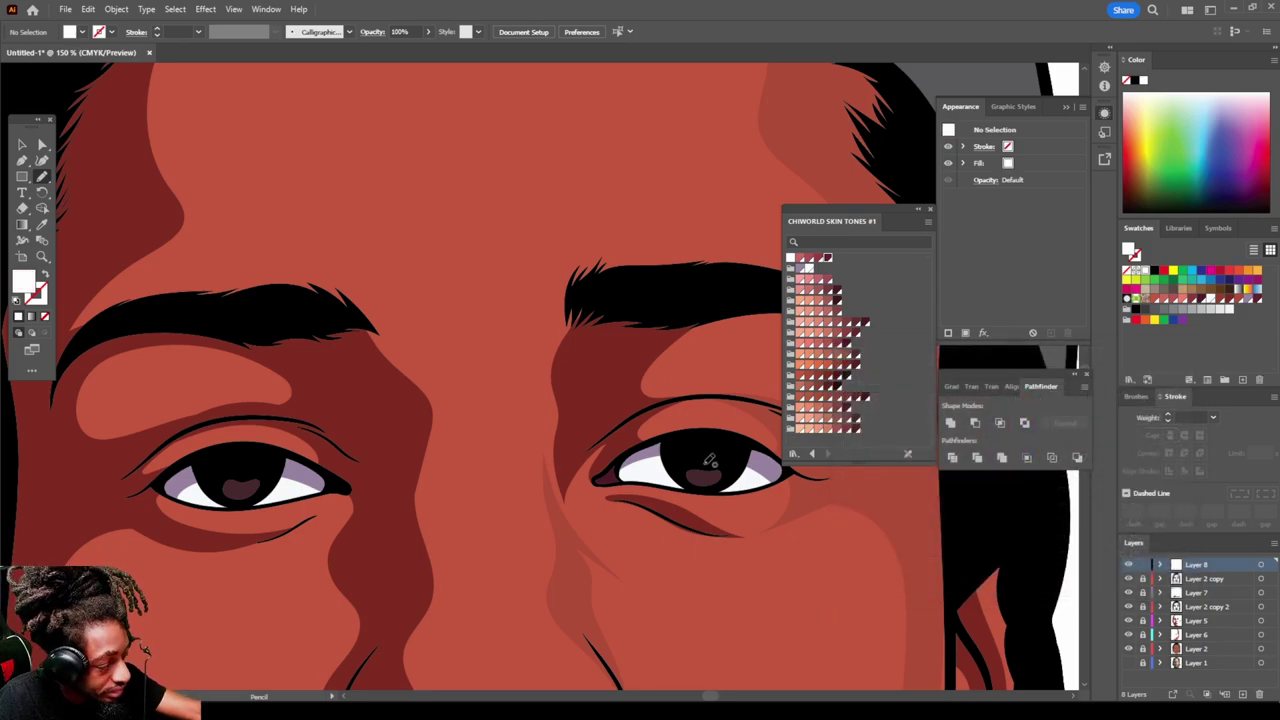
pyautogui.moveTo(727, 451)
pyautogui.mouseDown()
pyautogui.moveTo(732, 442)
pyautogui.moveTo(722, 448)
pyautogui.mouseUp()
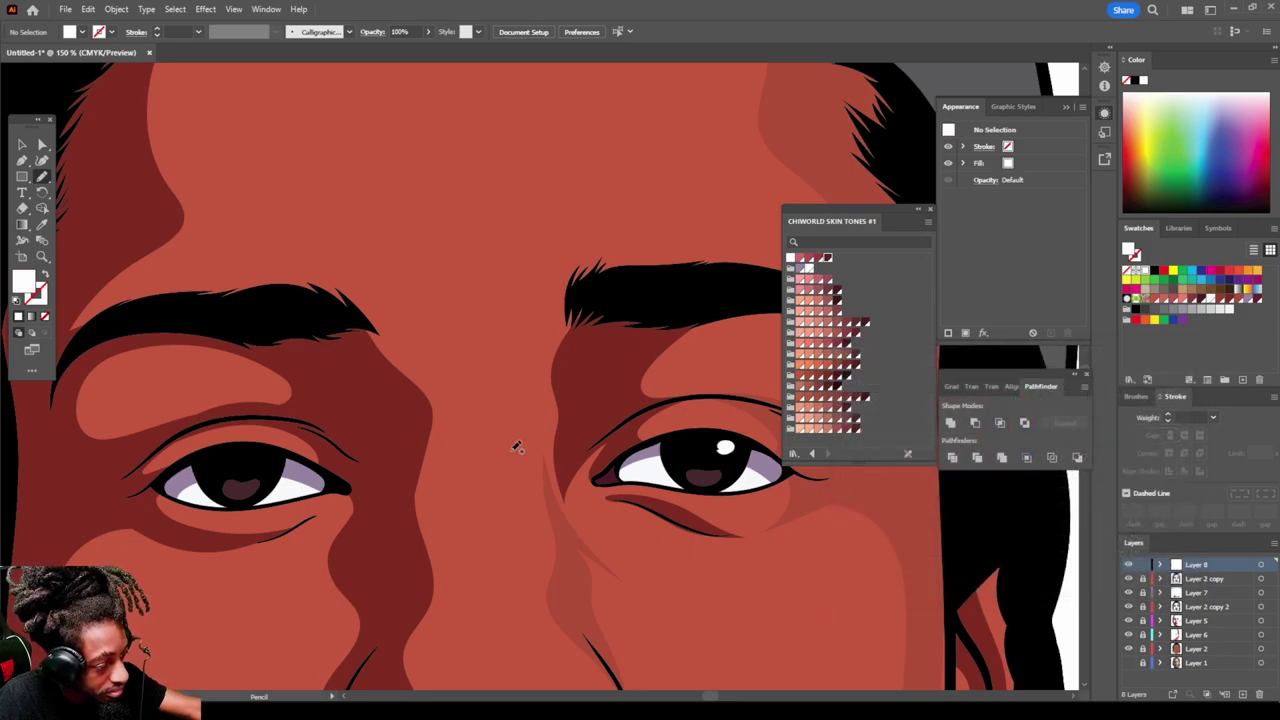
pyautogui.moveTo(257, 462)
pyautogui.mouseDown()
pyautogui.moveTo(264, 450)
pyautogui.moveTo(252, 458)
pyautogui.mouseUp()
pyautogui.hotkey('ctrl', '0')
pyautogui.scroll(-1, 521, 666)
pyautogui.hotkey('ctrl', '+')
pyautogui.hotkey('ctrl', '+')
pyautogui.scroll(-3, 521, 666)
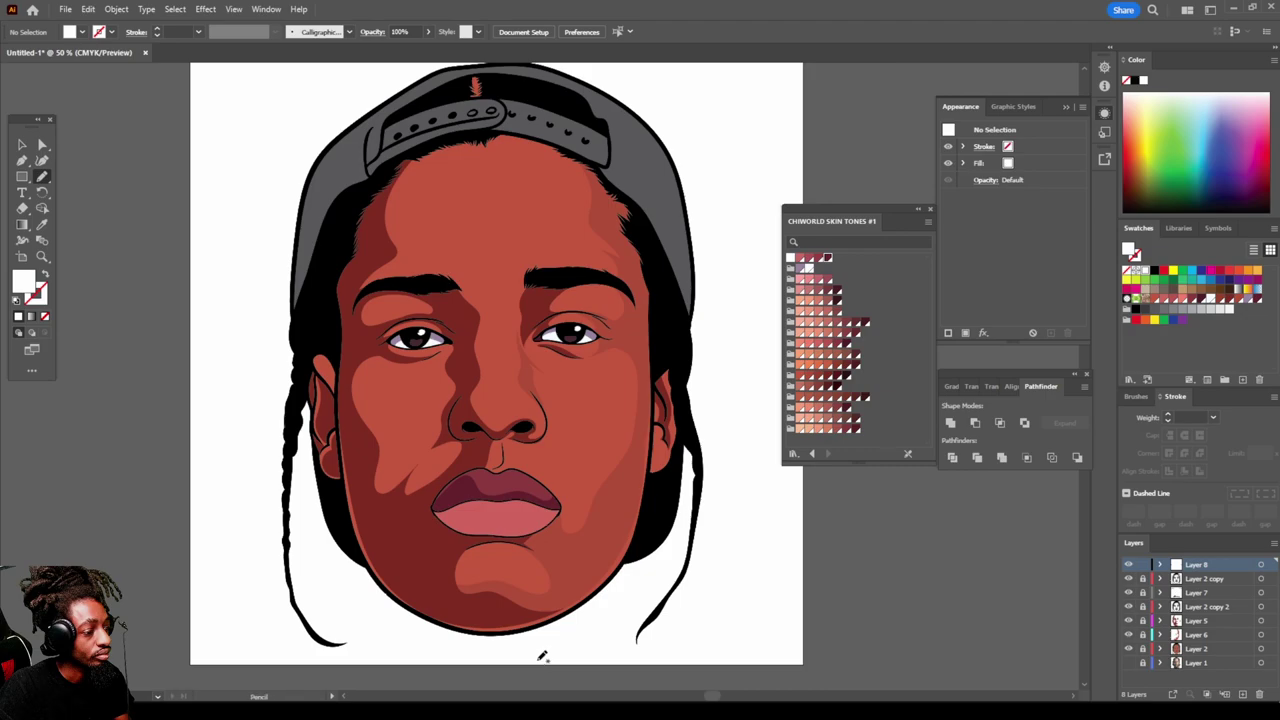